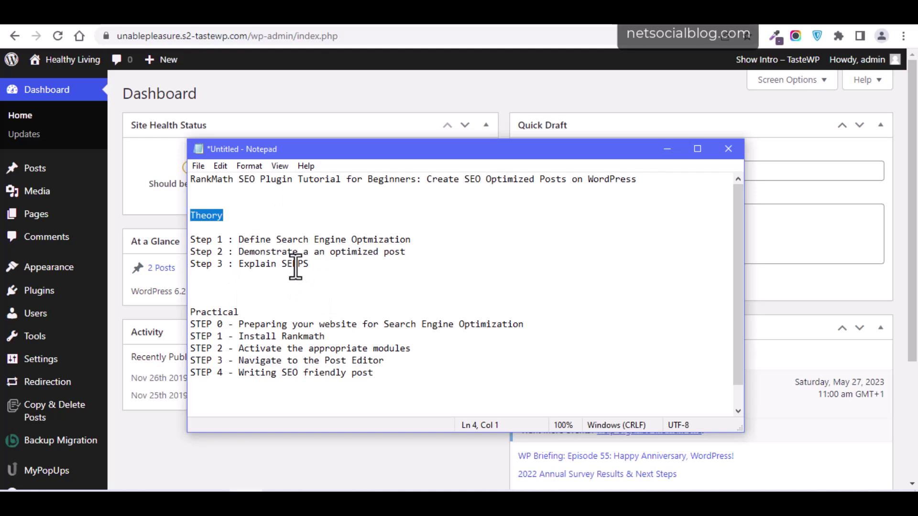
- Switch from the Notepad outline to the search engine optimization results and highlight "high on the list of results" in the dictionary definition
{"action": "left_click_drag", "start_coordinate": [244, 239], "coordinate": [324, 215]}
{"action": "left_click", "coordinate": [358, 230]}
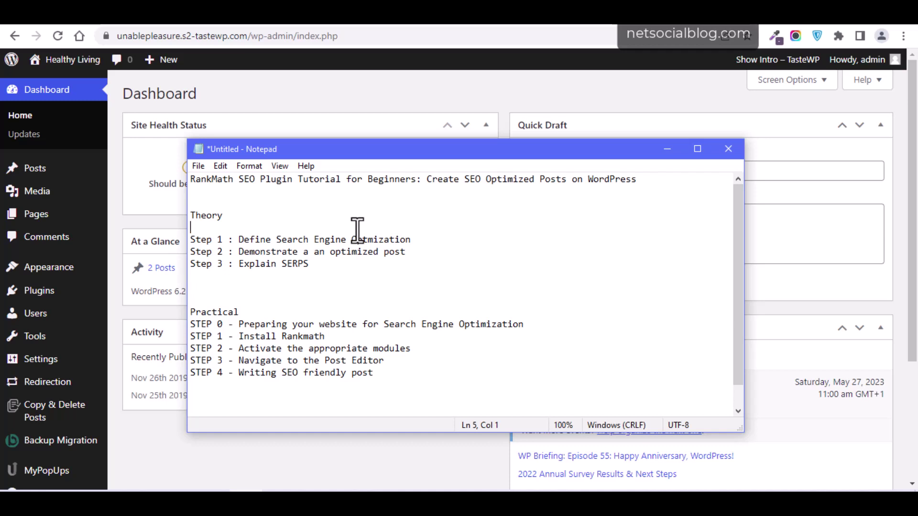
{"action": "left_click", "coordinate": [553, 24]}
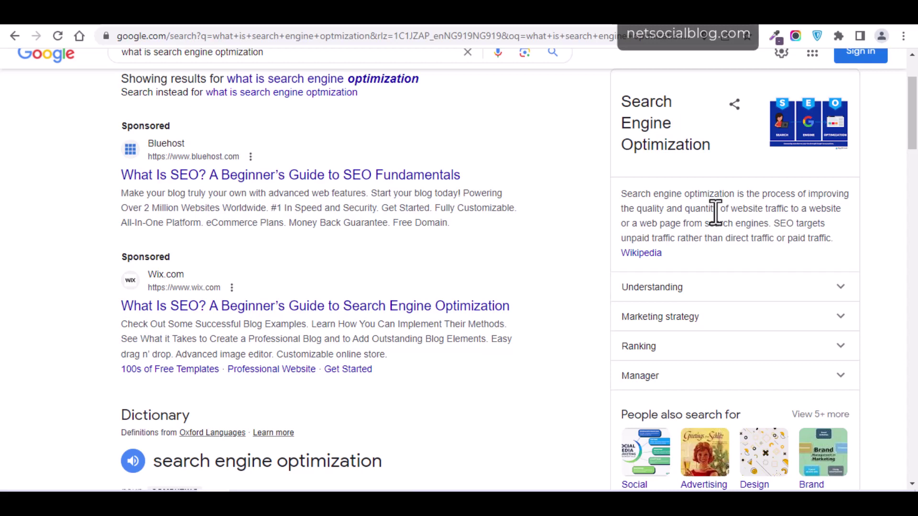
{"action": "left_click_drag", "start_coordinate": [912, 113], "coordinate": [912, 167]}
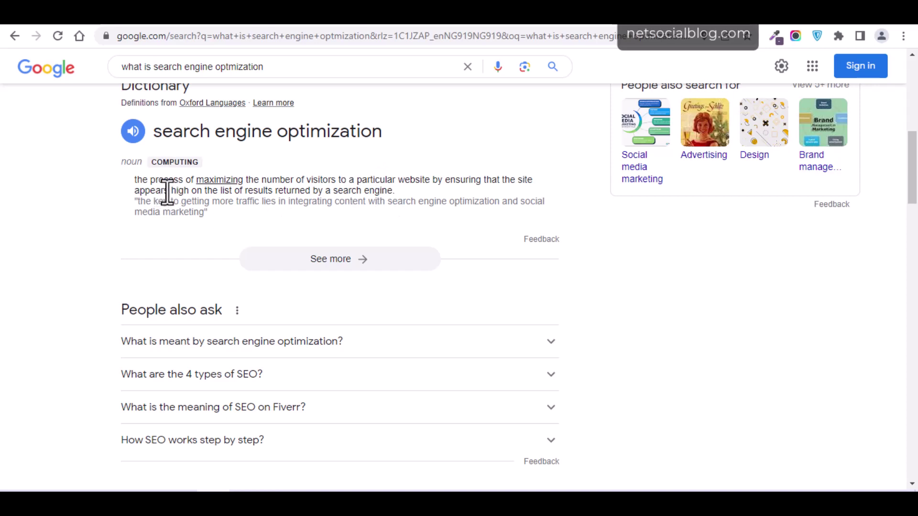
{"action": "left_click_drag", "start_coordinate": [170, 191], "coordinate": [287, 194]}
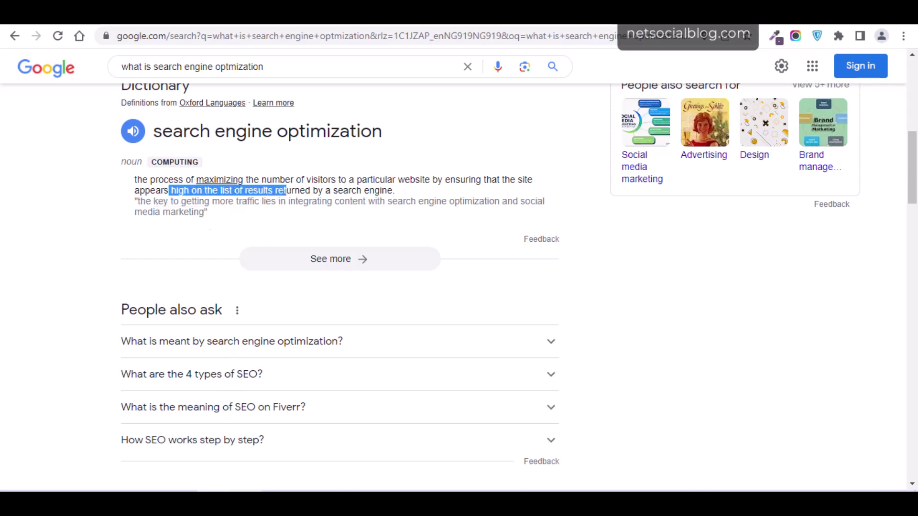
- Review the theory steps on search engine optimization and the optimized post in the Notepad outline and return to the browser
{"action": "left_click", "coordinate": [246, 504]}
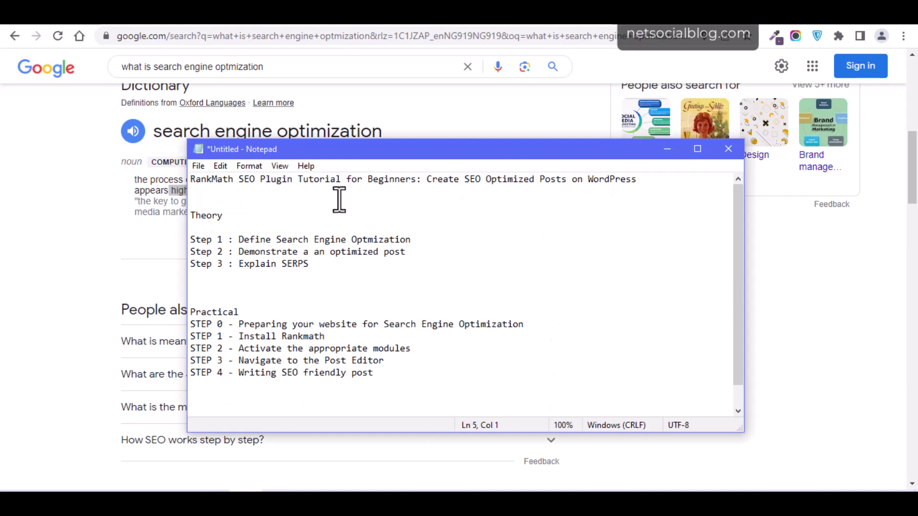
{"action": "left_click_drag", "start_coordinate": [408, 252], "coordinate": [339, 234]}
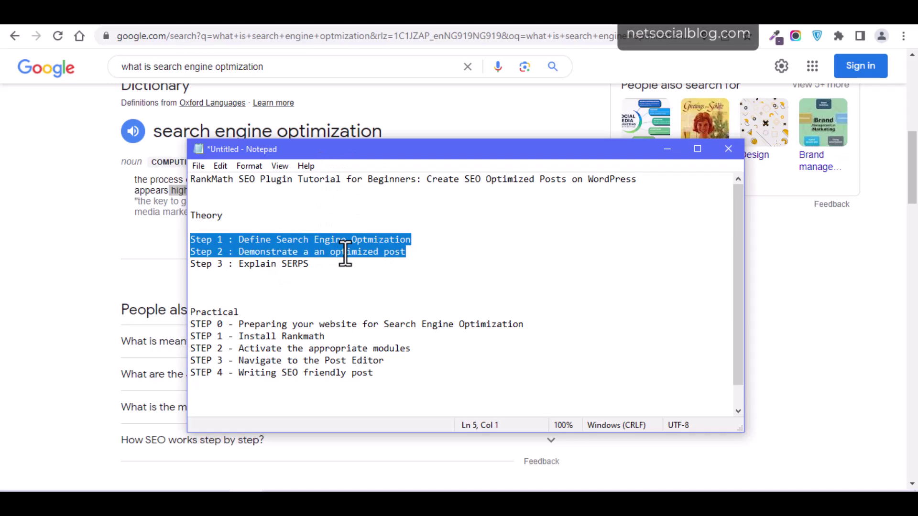
{"action": "left_click", "coordinate": [342, 252]}
{"action": "left_click", "coordinate": [41, 260]}
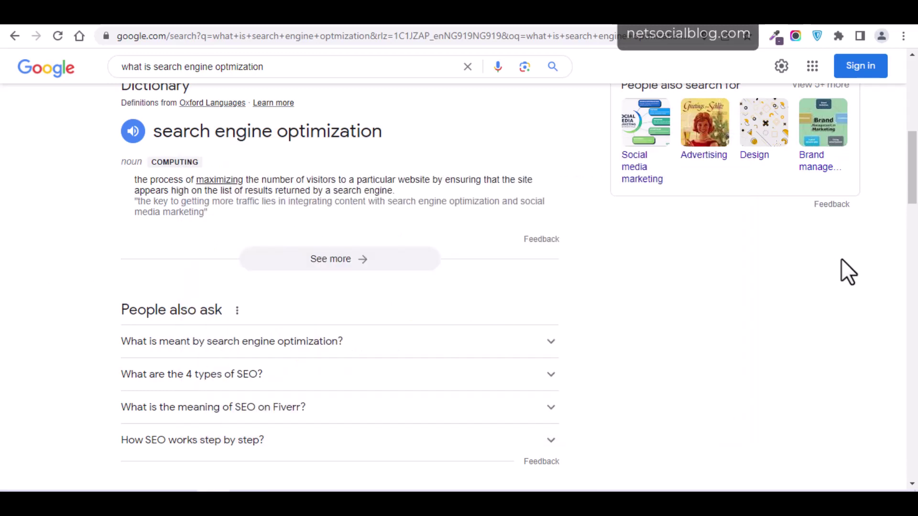
- Search Google for "penmaniacs" and look through the listings down to the NetSocialBlog and Instagram results
{"action": "left_click_drag", "start_coordinate": [916, 201], "coordinate": [917, 122]}
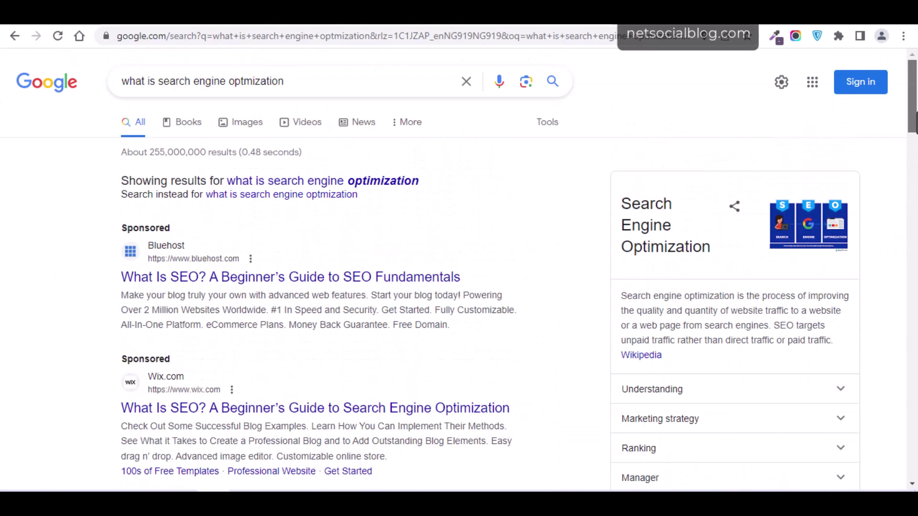
{"action": "left_click_drag", "start_coordinate": [375, 184], "coordinate": [301, 85]}
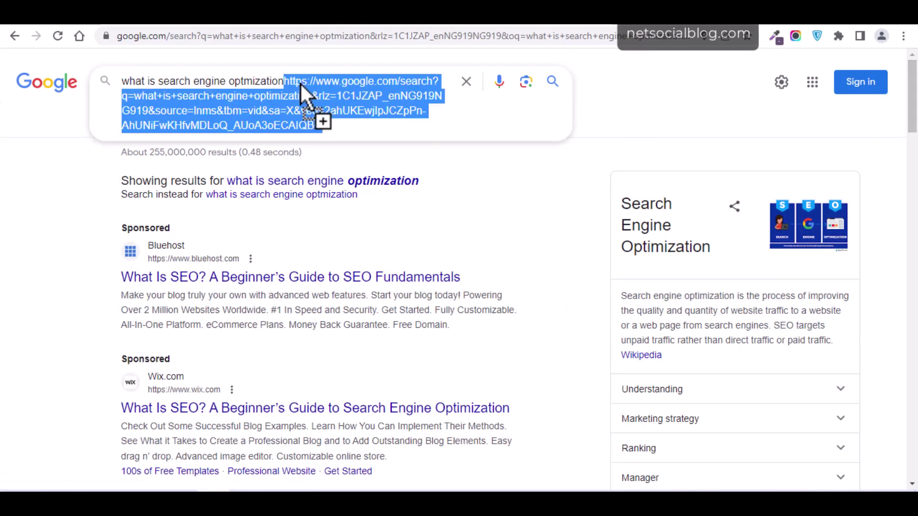
{"action": "left_click", "coordinate": [19, 171]}
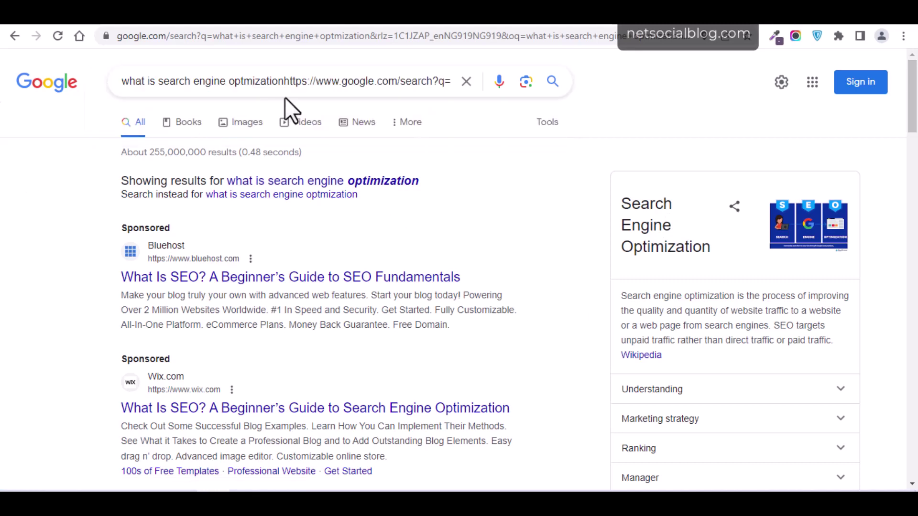
{"action": "triple_click", "coordinate": [271, 76]}
{"action": "type", "text": "penman"}
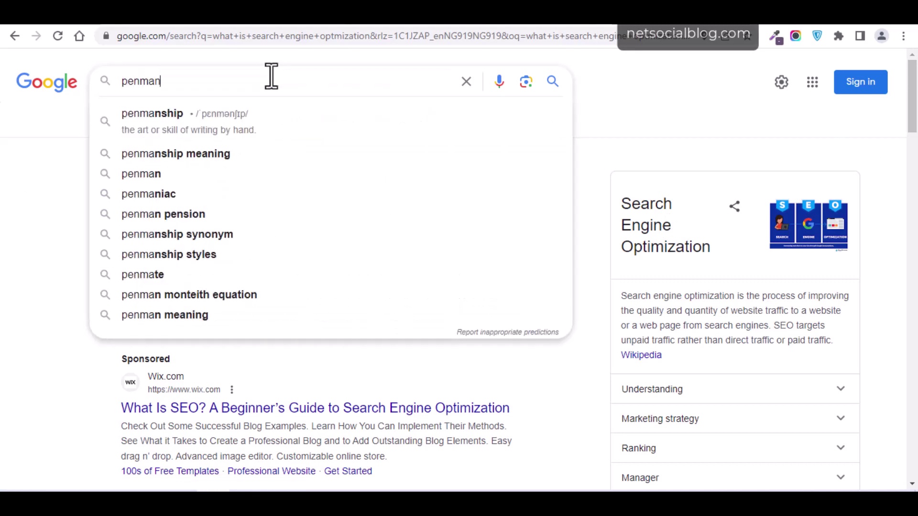
{"action": "type", "text": "iacs"}
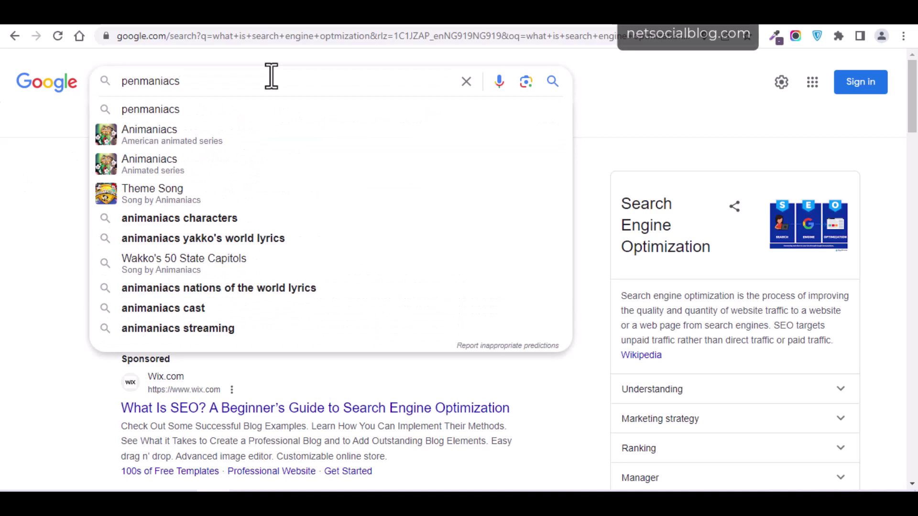
{"action": "key", "text": "BackSpace"}
{"action": "key", "text": "BackSpace"}
{"action": "key", "text": "BackSpace"}
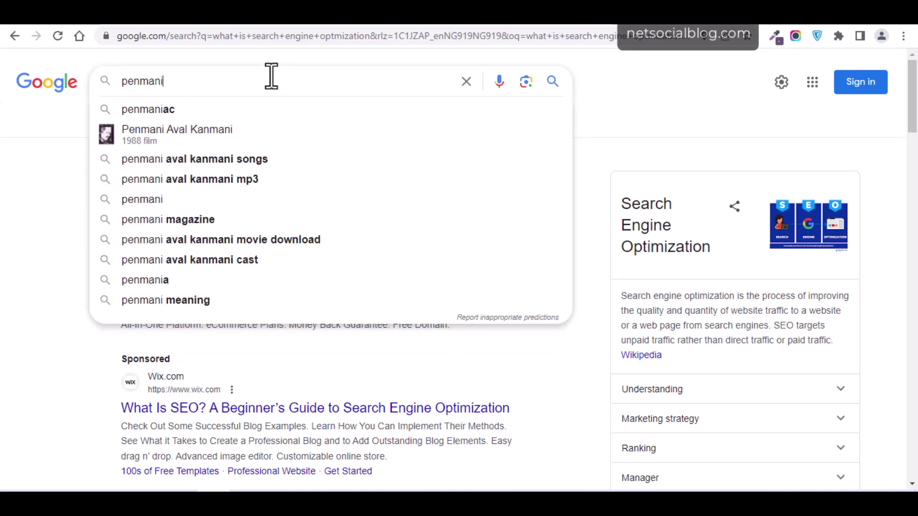
{"action": "type", "text": "acs"}
{"action": "key", "text": "Return"}
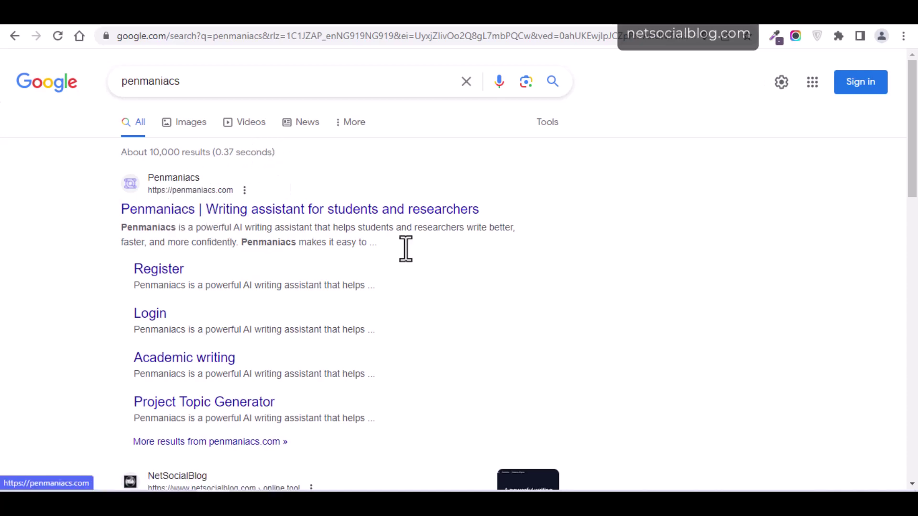
{"action": "scroll", "coordinate": [914, 182], "scroll_direction": "down", "scroll_amount": 3}
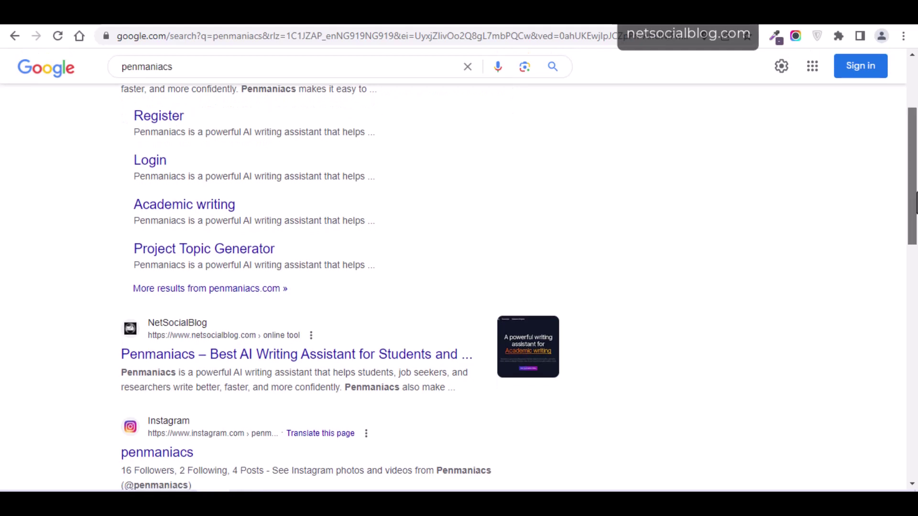
{"action": "scroll", "coordinate": [916, 201], "scroll_direction": "down", "scroll_amount": 2}
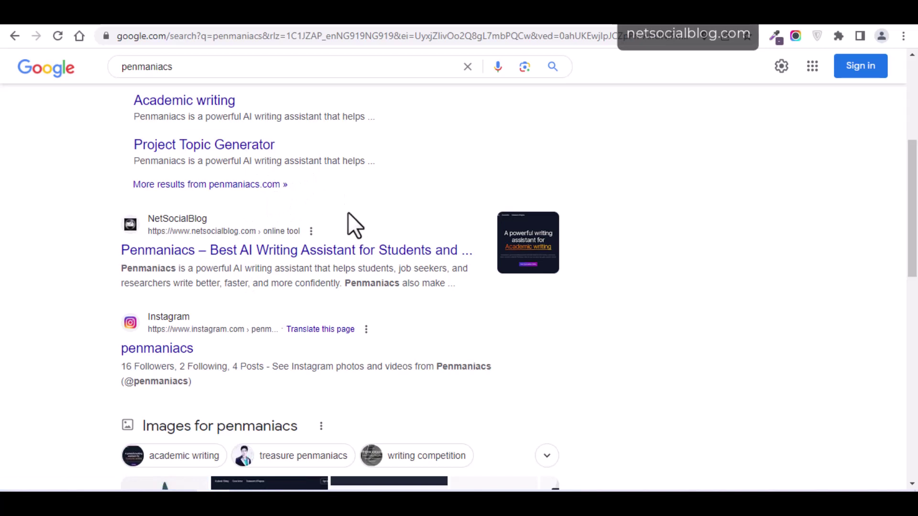
- Replace the search query with "wordpress ecommerce plugins" and run the search
{"action": "left_click", "coordinate": [234, 73]}
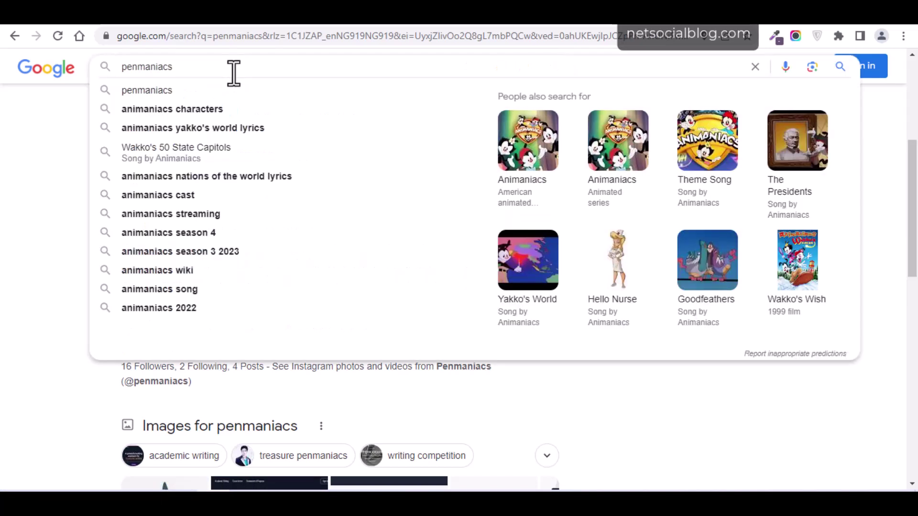
{"action": "double_click", "coordinate": [230, 72]}
{"action": "type", "text": "wordpress "}
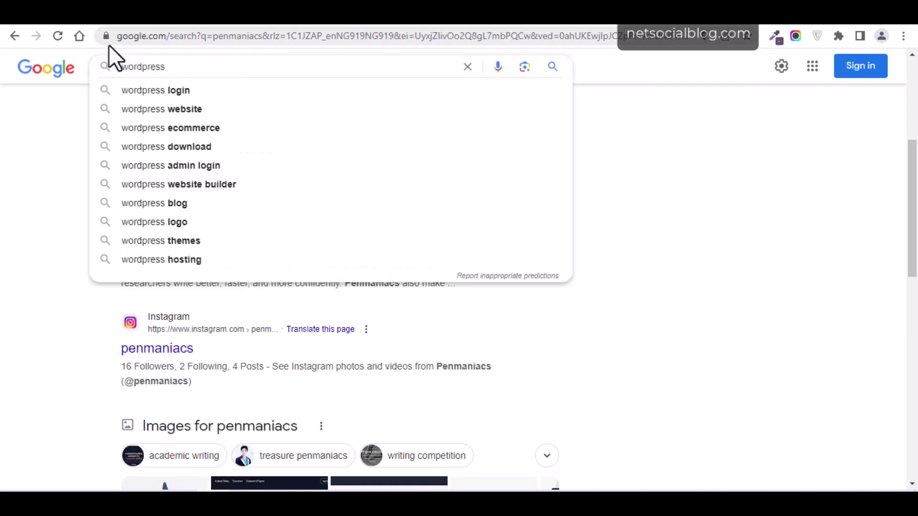
{"action": "type", "text": "ecomm"}
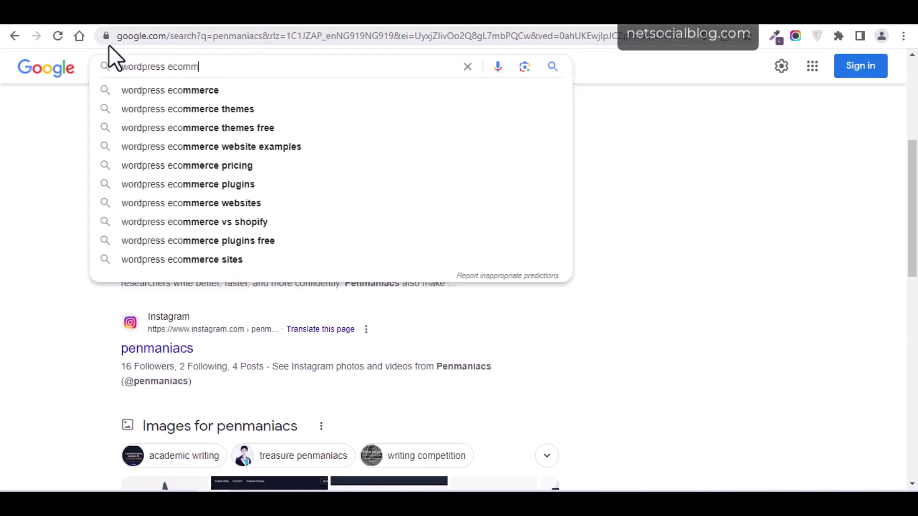
{"action": "type", "text": "erce plugins"}
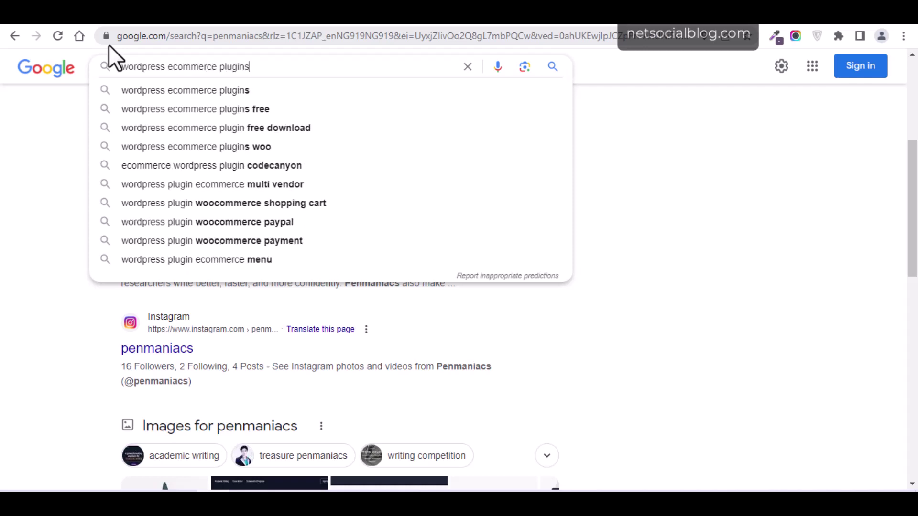
{"action": "key", "text": "Return"}
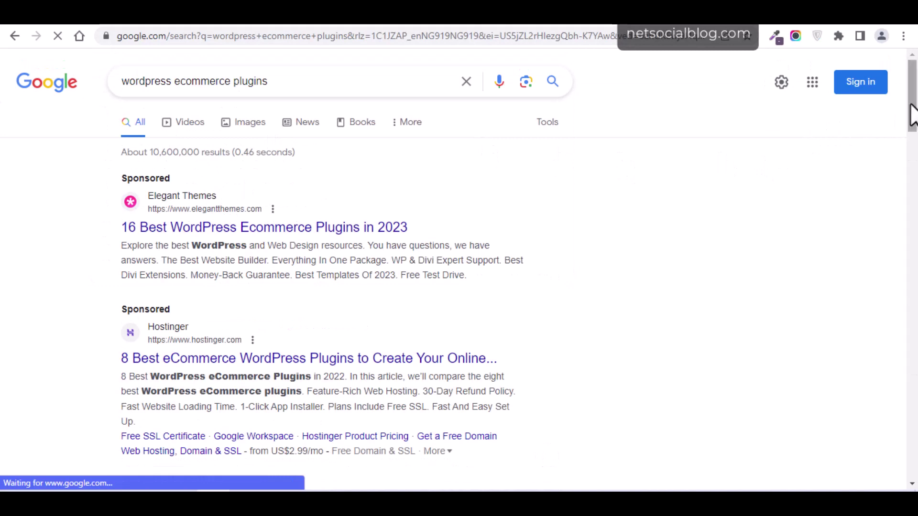
- Examine the sponsored listings, the featured snippet and the first organic result for the ecommerce plugins query
{"action": "scroll", "coordinate": [914, 118], "scroll_direction": "down", "scroll_amount": 2}
{"action": "scroll", "coordinate": [915, 119], "scroll_direction": "down", "scroll_amount": 1}
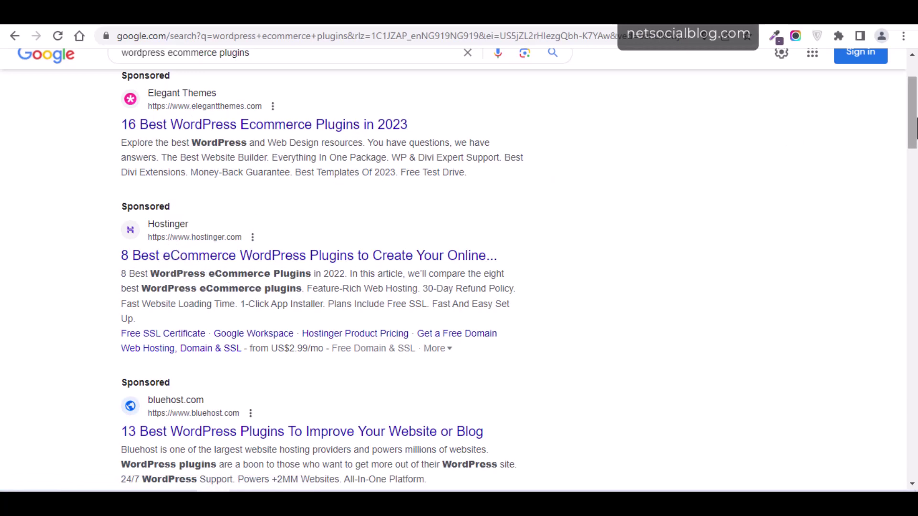
{"action": "left_click_drag", "start_coordinate": [913, 127], "coordinate": [915, 185]}
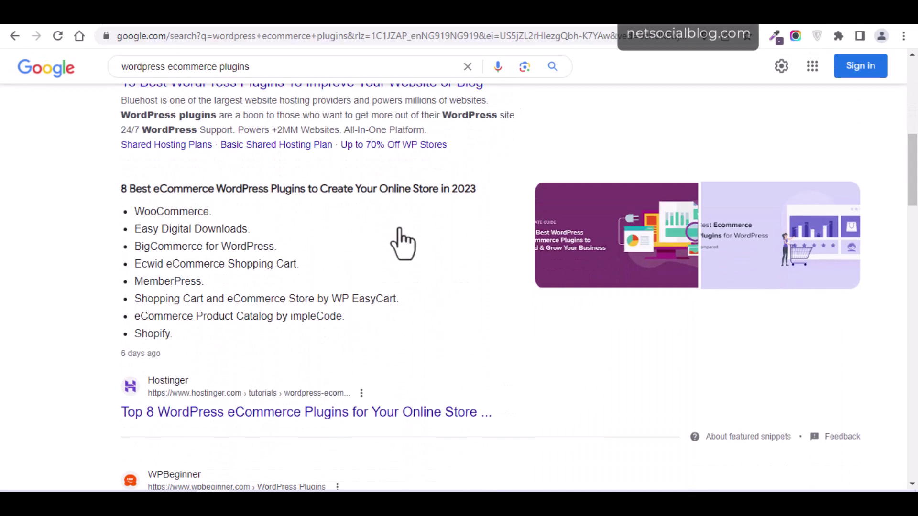
{"action": "left_click_drag", "start_coordinate": [914, 177], "coordinate": [913, 198]}
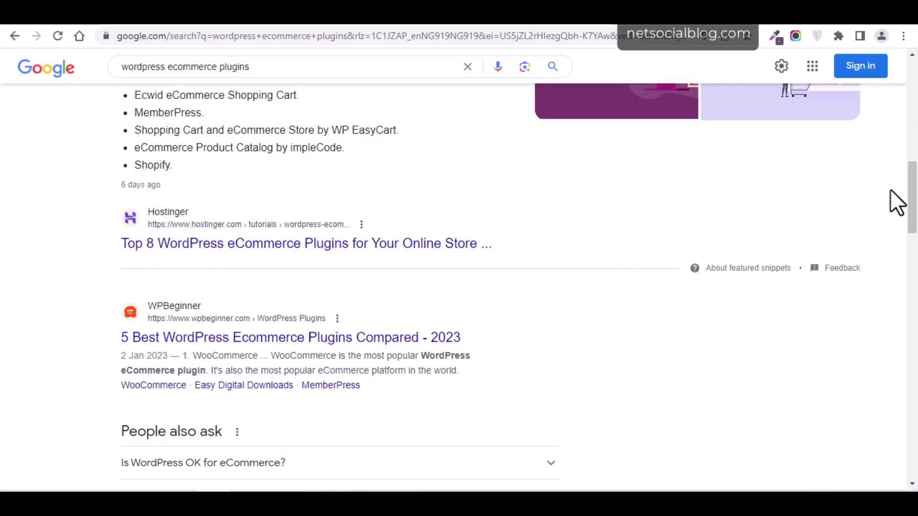
{"action": "left_click_drag", "start_coordinate": [916, 201], "coordinate": [916, 215]}
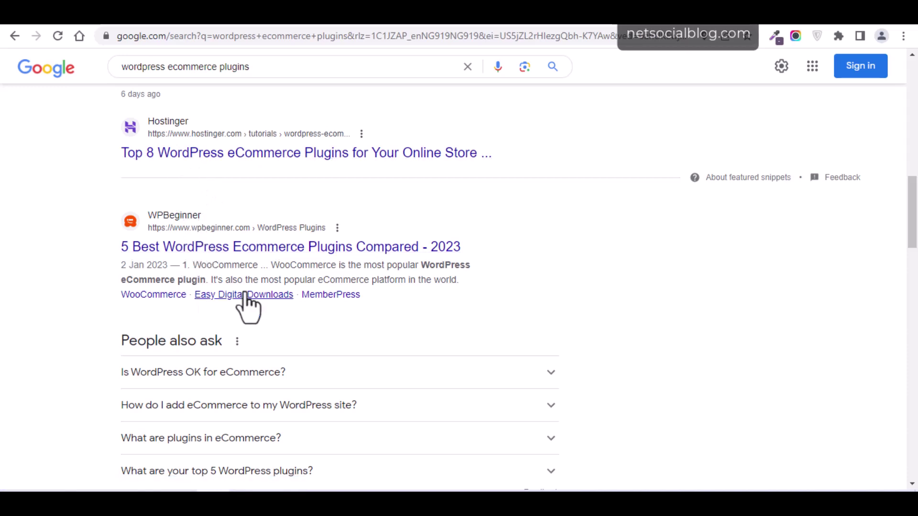
- Open the Notepad outline at the "Explain SERPS" line, undo the trial edits there and return to the search results
{"action": "key", "text": "alt+Tab"}
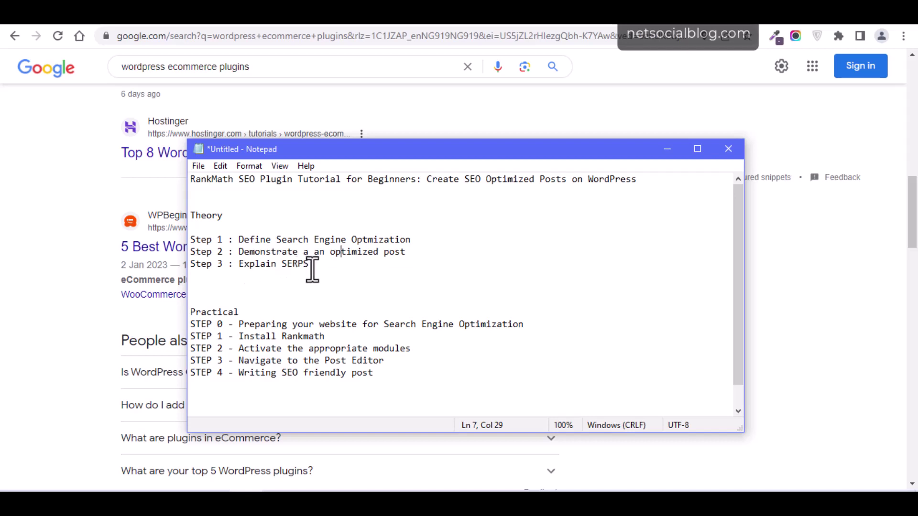
{"action": "type", "text": "S"}
{"action": "left_click", "coordinate": [291, 276]}
{"action": "key", "text": "ctrl+z"}
{"action": "key", "text": "ctrl+z"}
{"action": "key", "text": "ctrl+z"}
{"action": "key", "text": "ctrl+z"}
{"action": "key", "text": "ctrl+z"}
{"action": "left_click", "coordinate": [38, 195]}
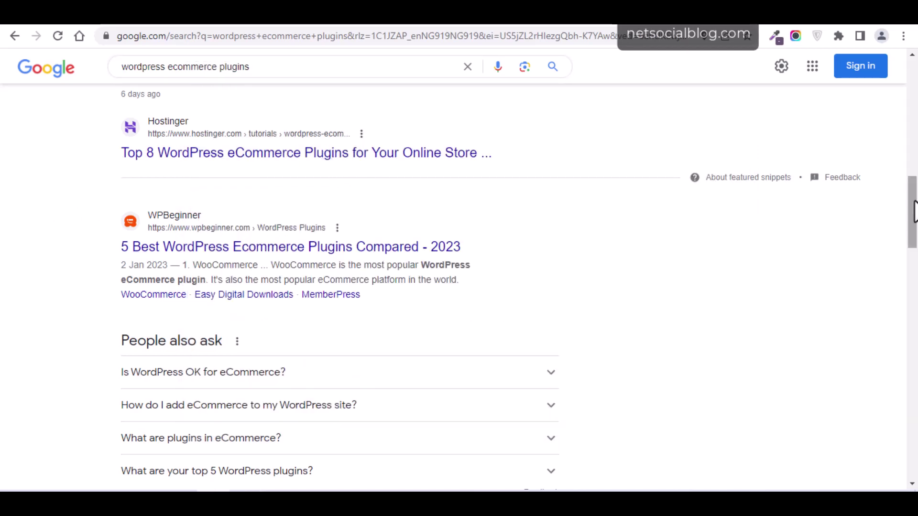
- Examine how the organic results for the ecommerce plugins query are ranked on the first results page
{"action": "scroll", "coordinate": [914, 210], "scroll_direction": "down", "scroll_amount": 10}
{"action": "scroll", "coordinate": [537, 201], "scroll_direction": "up", "scroll_amount": 10}
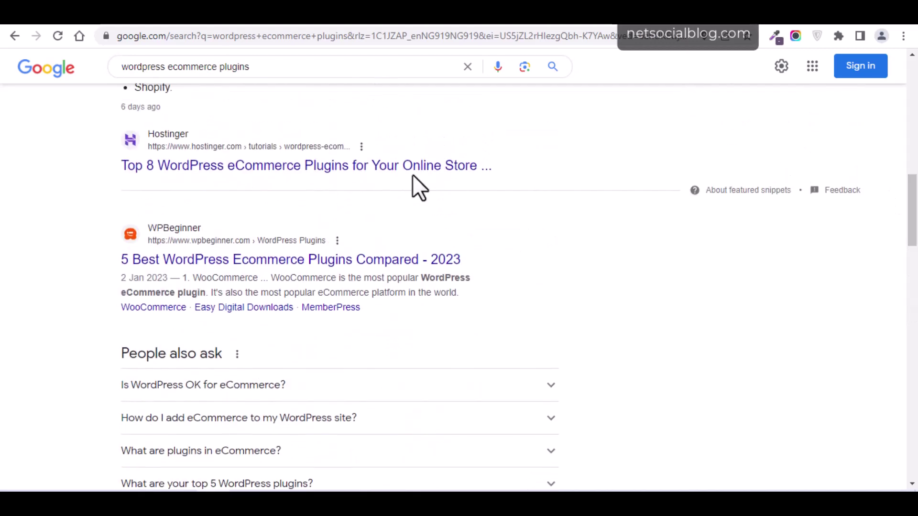
{"action": "left_click_drag", "start_coordinate": [914, 215], "coordinate": [916, 297]}
{"action": "scroll", "coordinate": [915, 307], "scroll_direction": "down", "scroll_amount": 1}
{"action": "scroll", "coordinate": [915, 335], "scroll_direction": "down", "scroll_amount": 4}
{"action": "left_click_drag", "start_coordinate": [915, 348], "coordinate": [915, 311]}
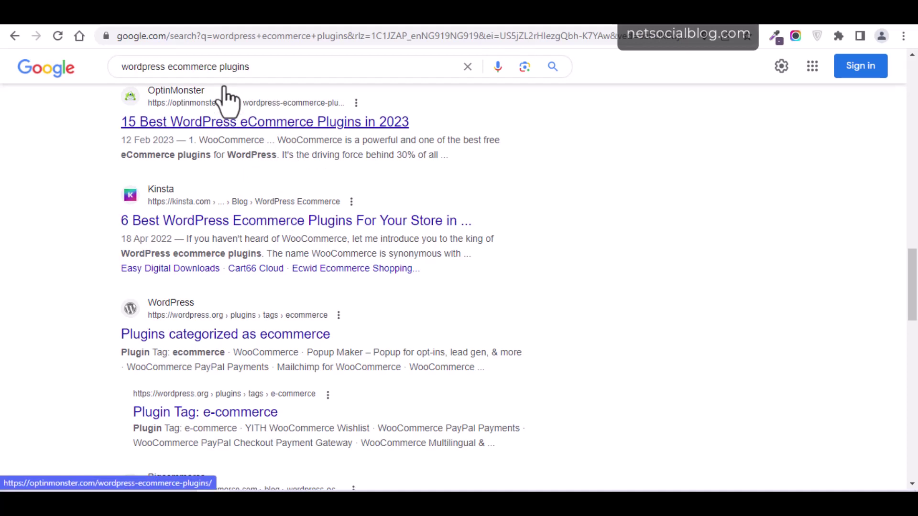
{"action": "left_click_drag", "start_coordinate": [912, 280], "coordinate": [912, 190]}
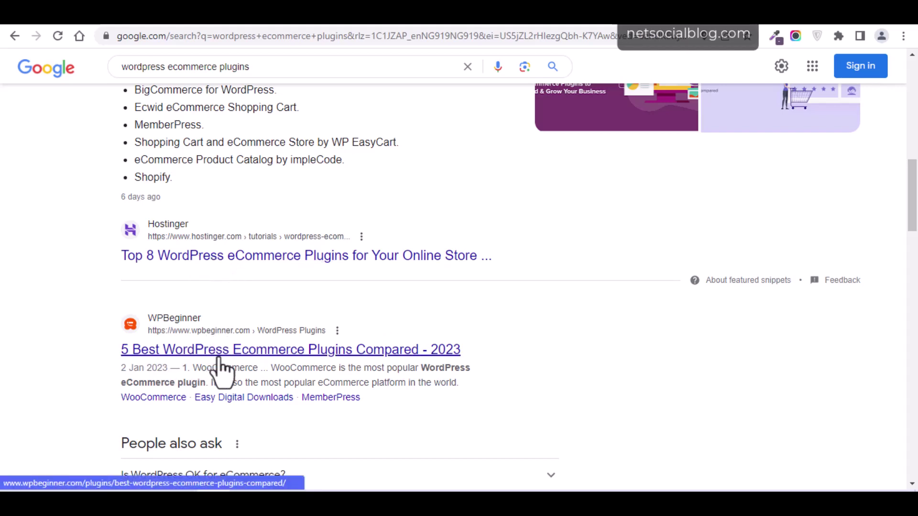
{"action": "left_click_drag", "start_coordinate": [916, 243], "coordinate": [915, 223]}
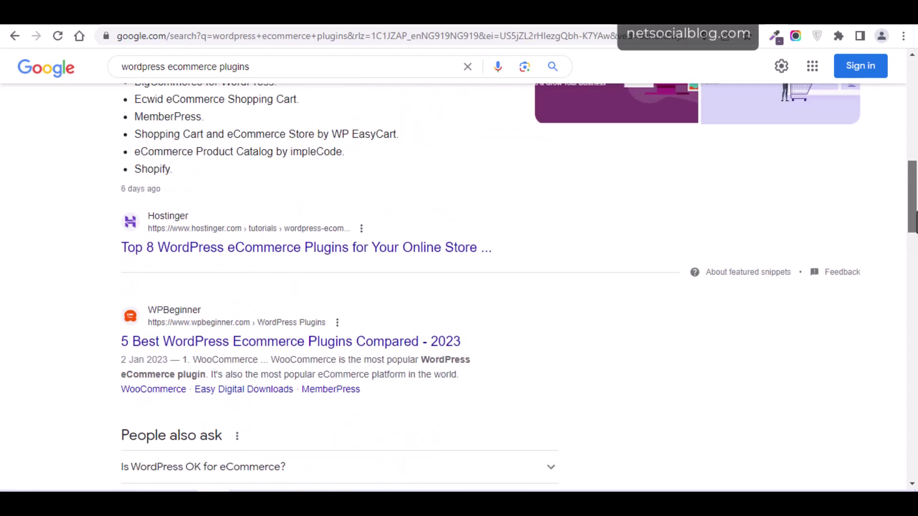
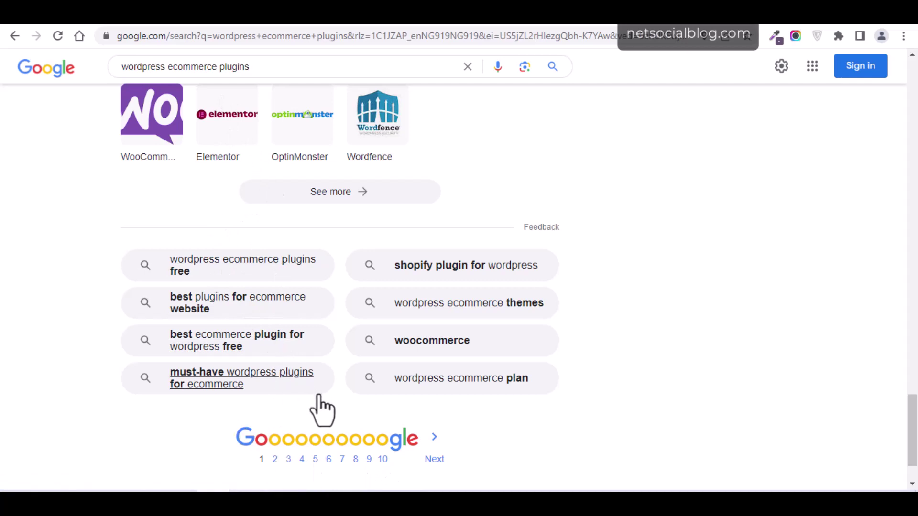
- View page 5 of the ecommerce plugins results and go back to page 1
{"action": "left_click", "coordinate": [315, 462]}
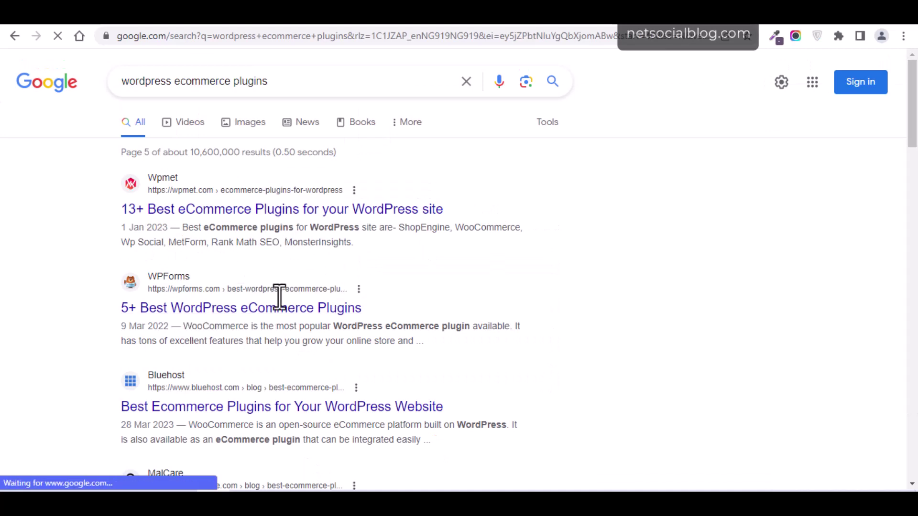
{"action": "left_click_drag", "start_coordinate": [913, 141], "coordinate": [916, 445]}
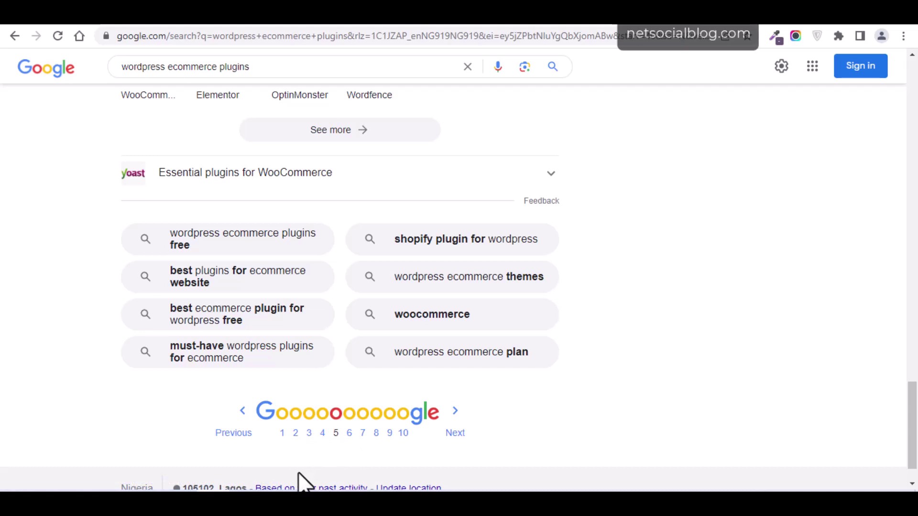
{"action": "left_click", "coordinate": [282, 435]}
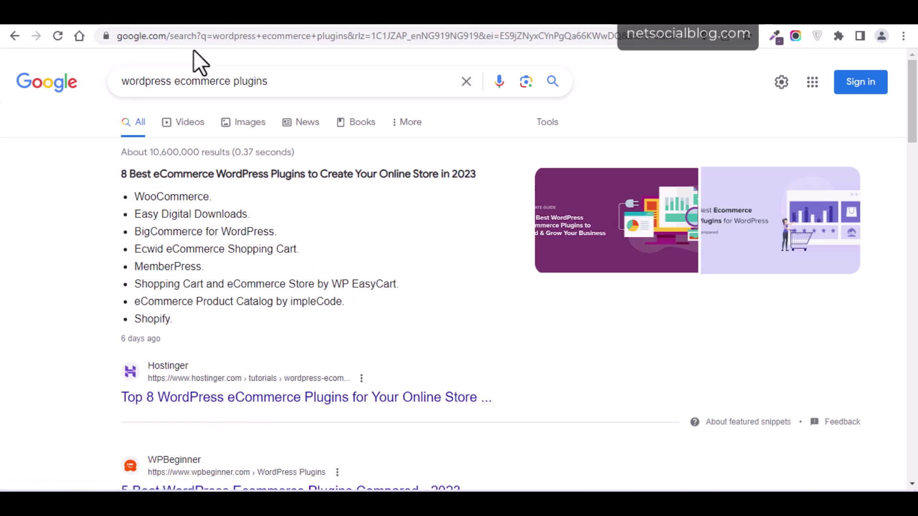
- Switch to the WordPress dashboard, bring up the Notepad outline and append "(fully ready)" to the STEP 0 line under Practical
{"action": "left_click", "coordinate": [228, 491]}
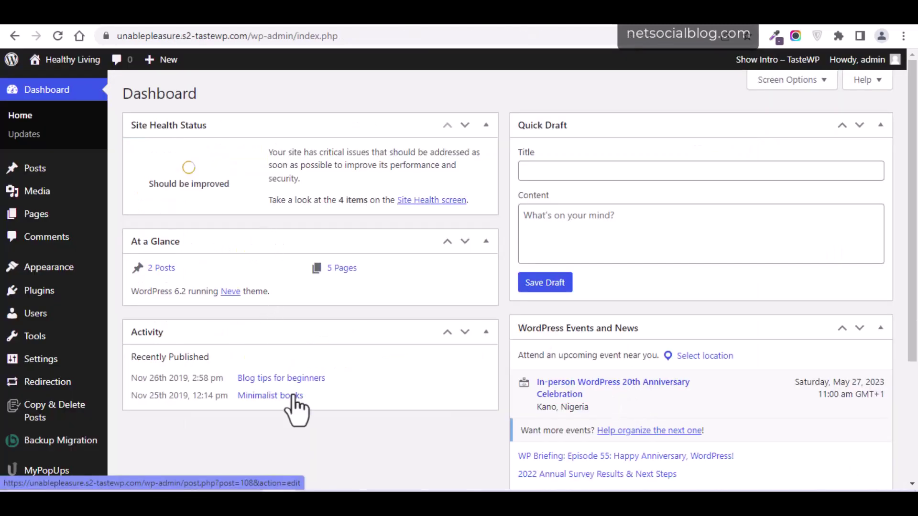
{"action": "key", "text": "alt+Tab"}
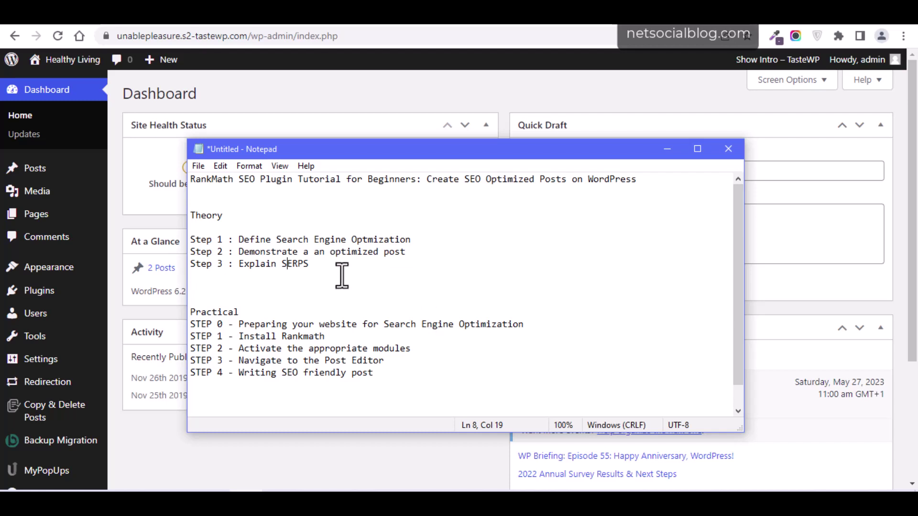
{"action": "double_click", "coordinate": [537, 325]}
{"action": "left_click", "coordinate": [537, 327]}
{"action": "type", "text": "("}
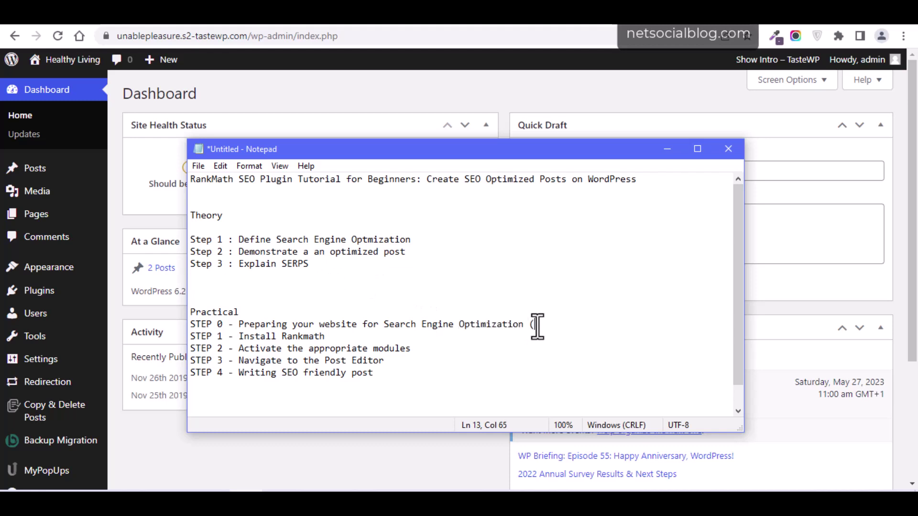
{"action": "type", "text": "fully ready)"}
{"action": "key", "text": "BackSpace"}
{"action": "key", "text": "BackSpace"}
{"action": "key", "text": "BackSpace"}
{"action": "key", "text": "BackSpace"}
{"action": "type", "text": "ady)"}
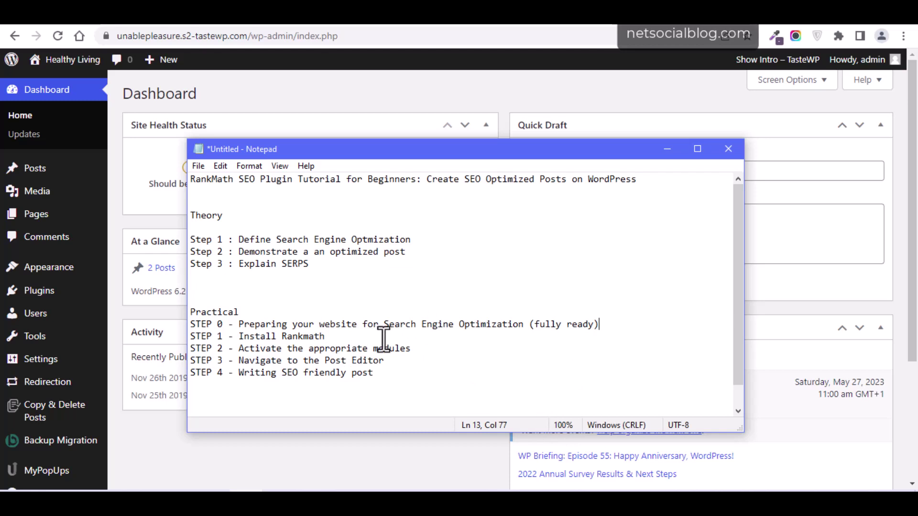
- Insert a blank line above the outline's RankMath tutorial title and indent the title by one tab
{"action": "left_click", "coordinate": [191, 180]}
{"action": "key", "text": "Return"}
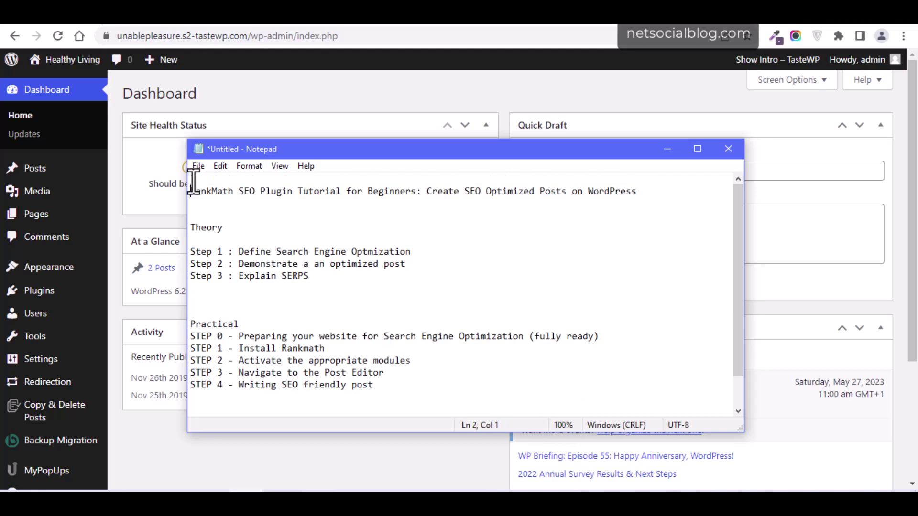
{"action": "key", "text": "Tab"}
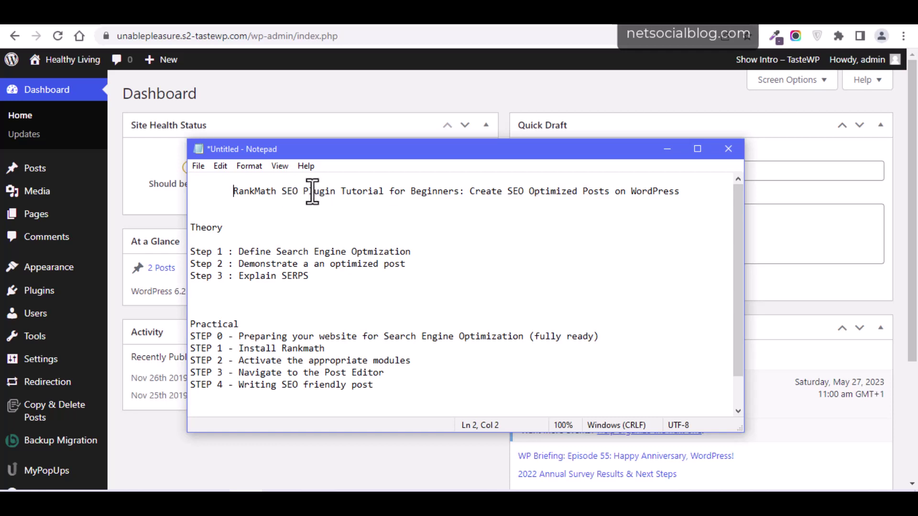
{"action": "left_click_drag", "start_coordinate": [341, 191], "coordinate": [309, 194]}
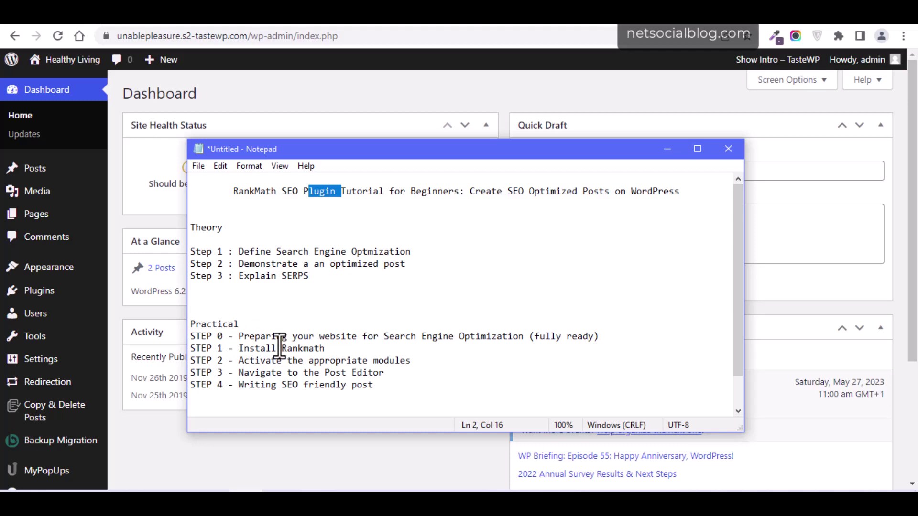
- Highlight "Install Rankmath" in the outline, and open the WordPress page for adding new plugins with its test-feature notice dismissed
{"action": "left_click_drag", "start_coordinate": [334, 349], "coordinate": [239, 349]}
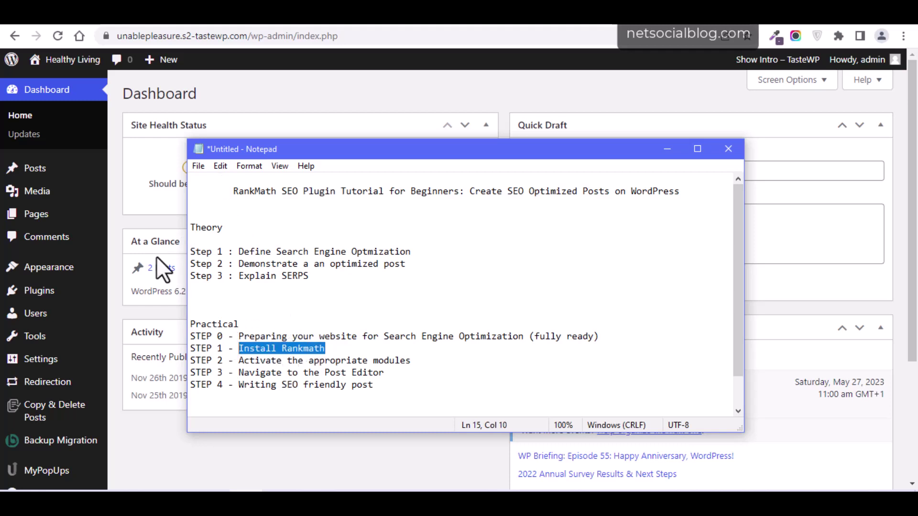
{"action": "mouse_move", "coordinate": [54, 296]}
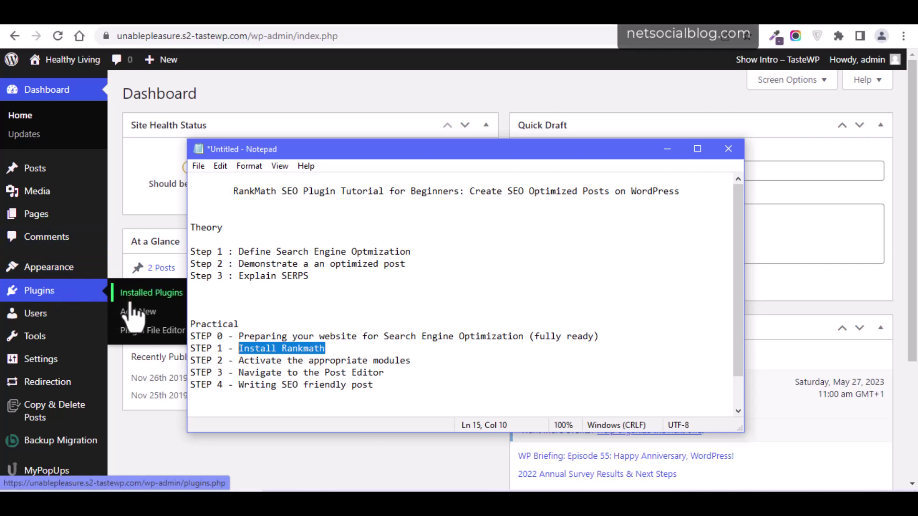
{"action": "left_click", "coordinate": [119, 202]}
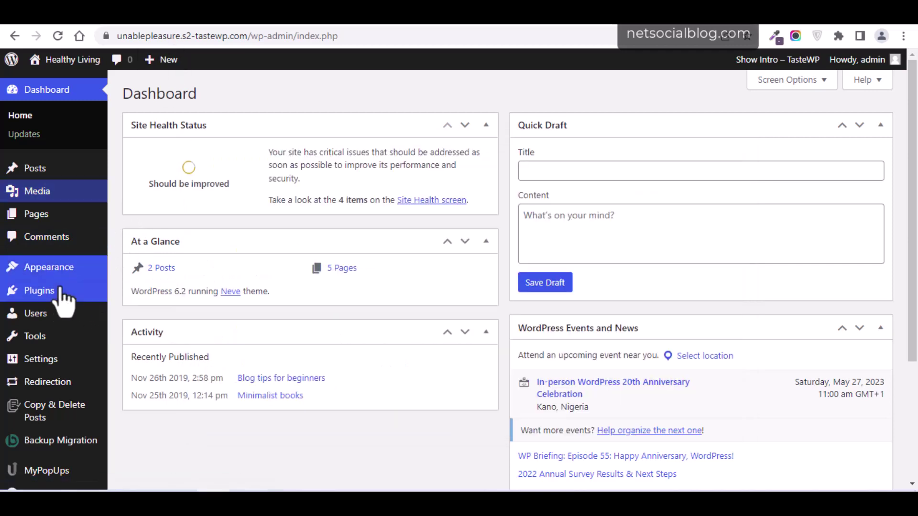
{"action": "mouse_move", "coordinate": [56, 297]}
{"action": "left_click", "coordinate": [140, 313]}
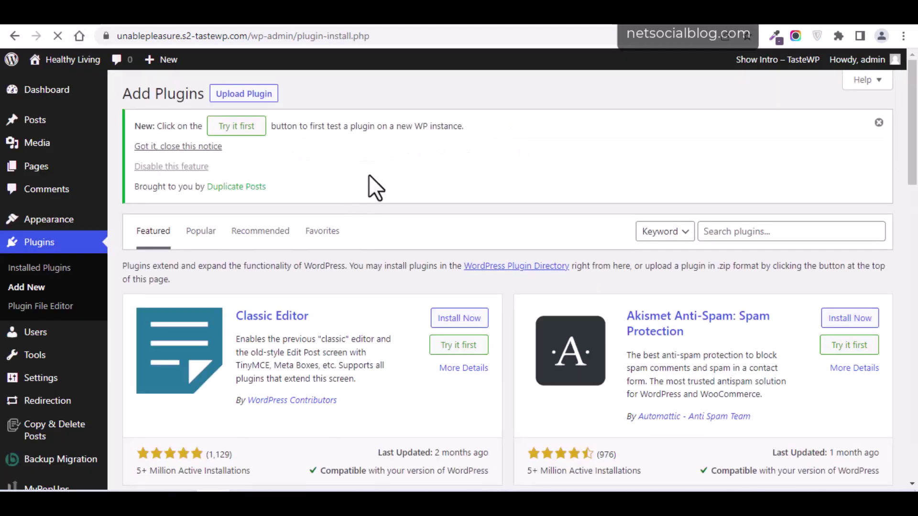
{"action": "left_click", "coordinate": [879, 123]}
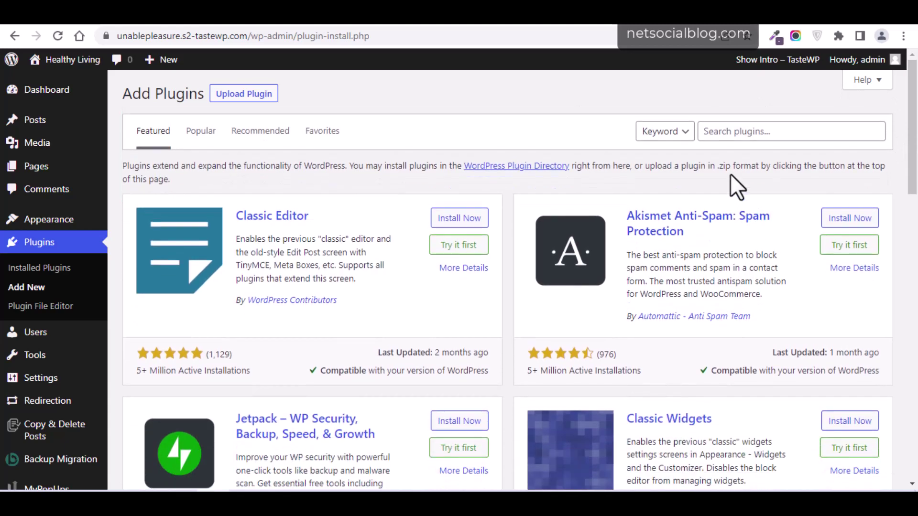
- Search the plugin directory for "rankmath" and install and activate the Rank Math SEO plugin
{"action": "left_click", "coordinate": [721, 131]}
{"action": "type", "text": "rankmath"}
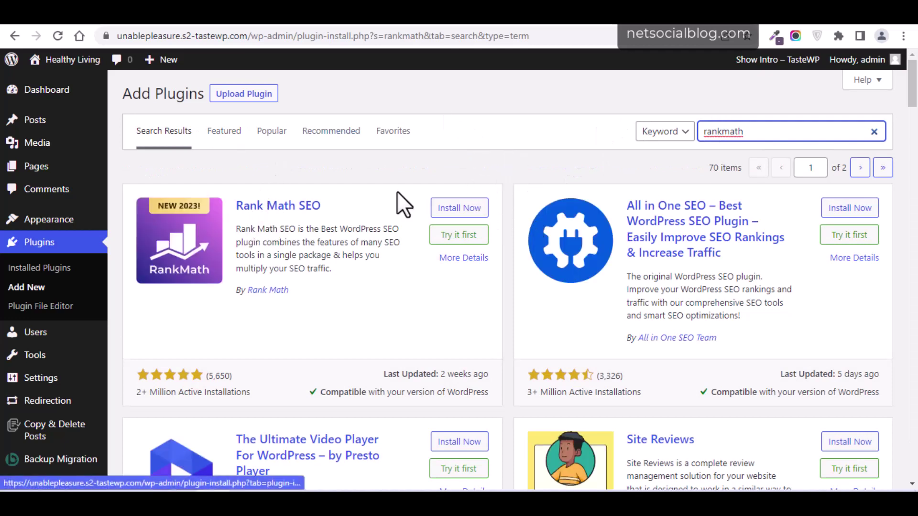
{"action": "left_click", "coordinate": [428, 202]}
{"action": "left_click", "coordinate": [443, 212]}
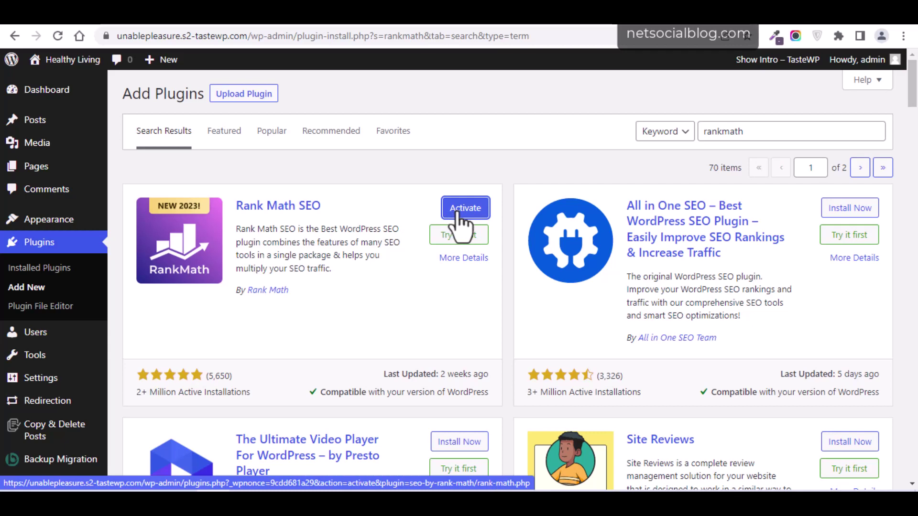
{"action": "left_click", "coordinate": [460, 209]}
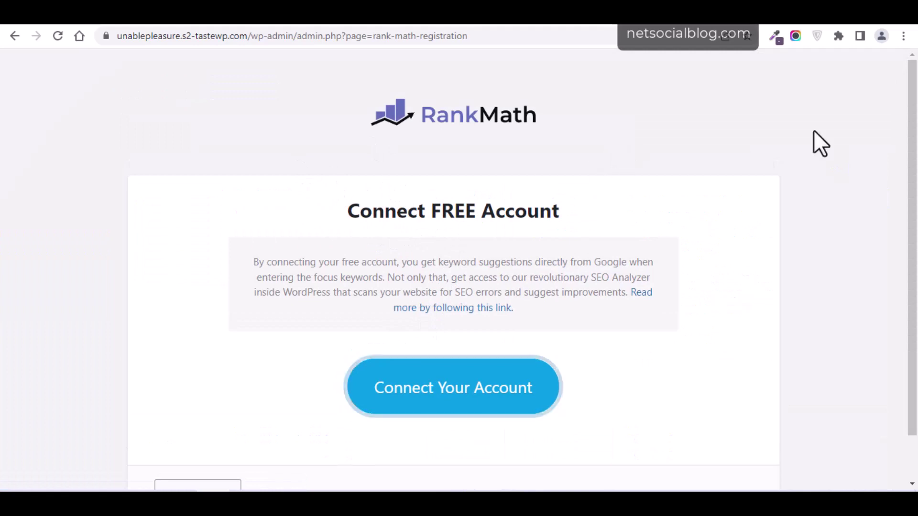
- Skip connecting a free Rank Math account and continue to the setup wizard
{"action": "left_click_drag", "start_coordinate": [912, 153], "coordinate": [914, 168]}
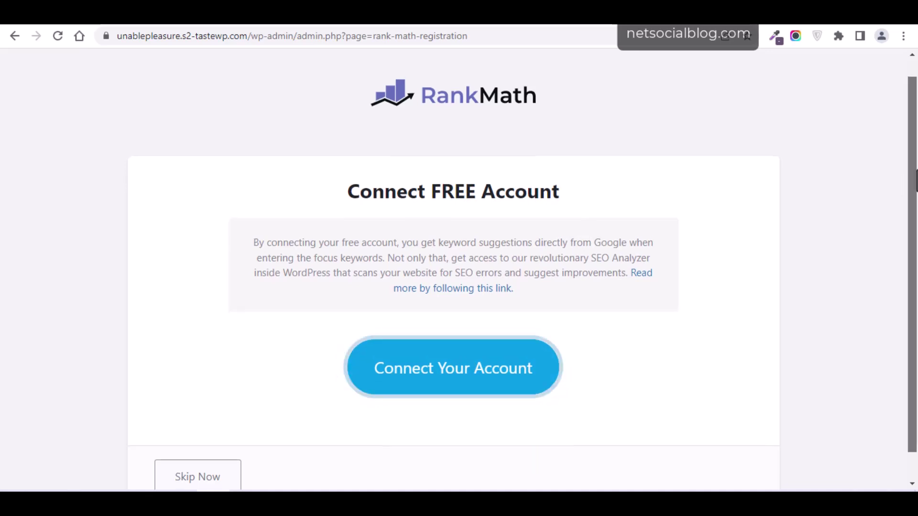
{"action": "scroll", "coordinate": [916, 177], "scroll_direction": "down", "scroll_amount": 1}
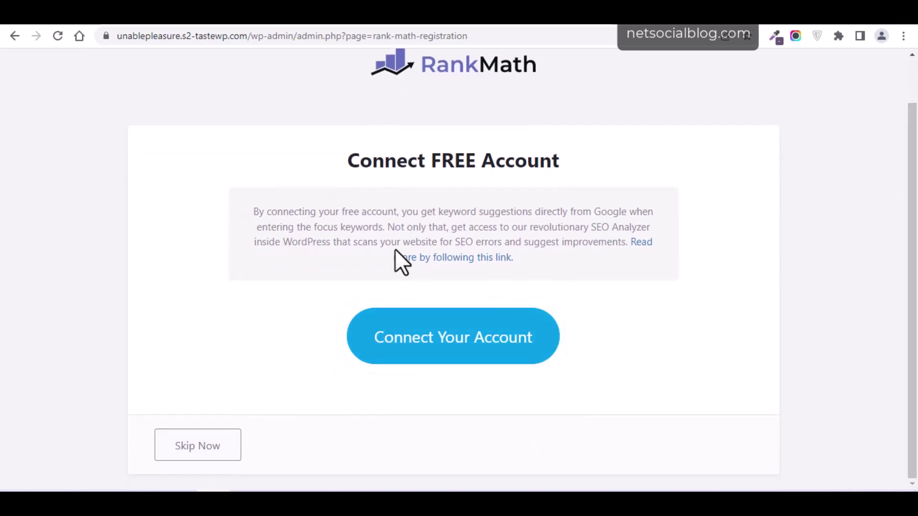
{"action": "left_click", "coordinate": [198, 450]}
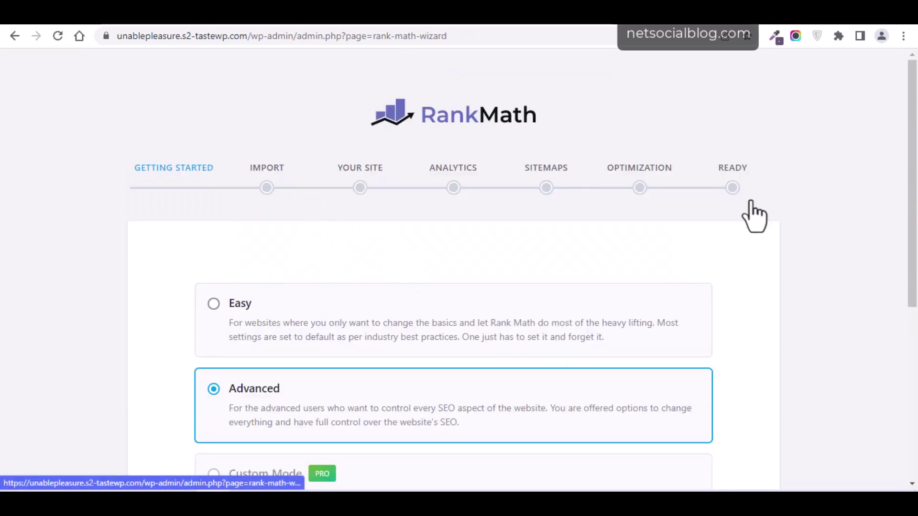
- Choose the Easy setup mode for Rank Math and start the wizard
{"action": "left_click_drag", "start_coordinate": [912, 192], "coordinate": [910, 266]}
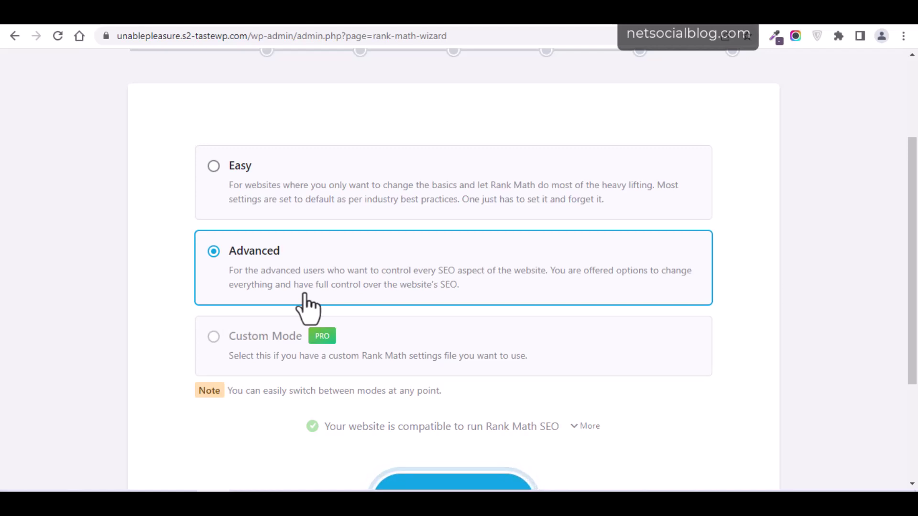
{"action": "left_click", "coordinate": [244, 201]}
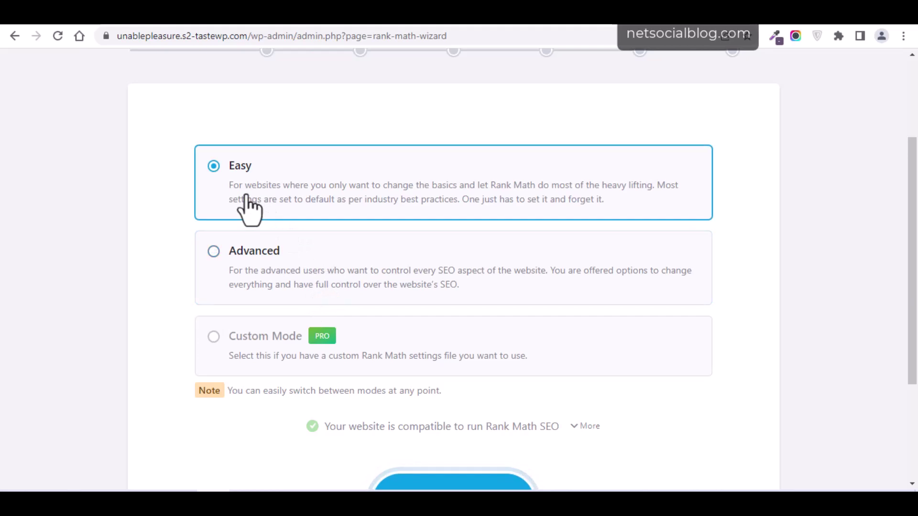
{"action": "scroll", "coordinate": [459, 287], "scroll_direction": "down", "scroll_amount": 3}
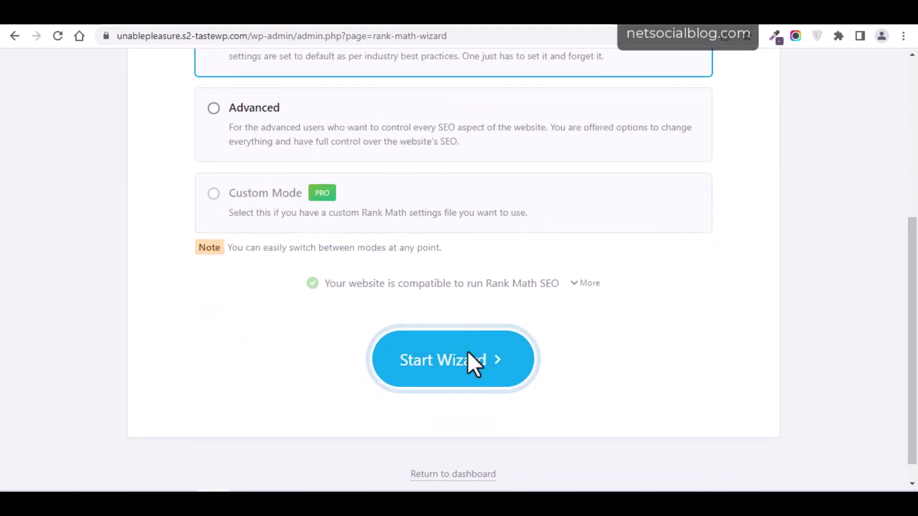
{"action": "left_click", "coordinate": [424, 378]}
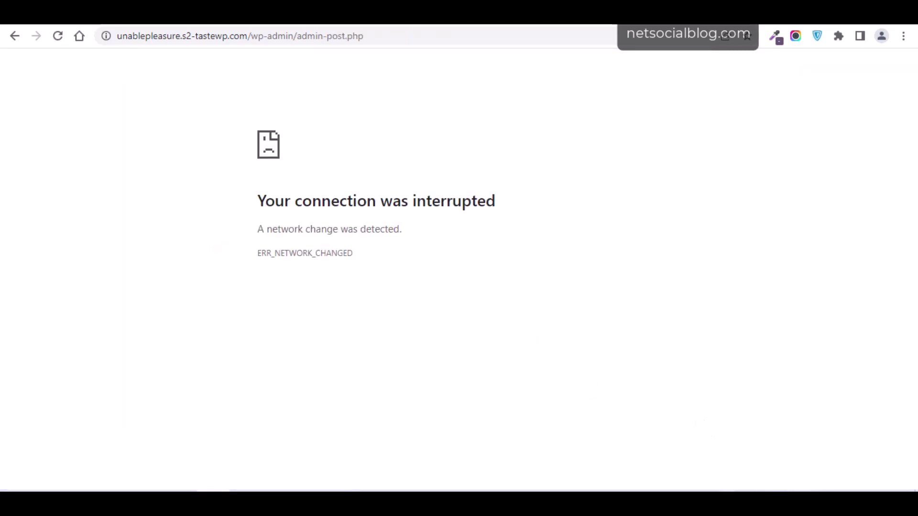
- Reload the interrupted wizard page with its form data resubmitted, and skip importing the Yoast SEO settings
{"action": "left_click", "coordinate": [851, 502]}
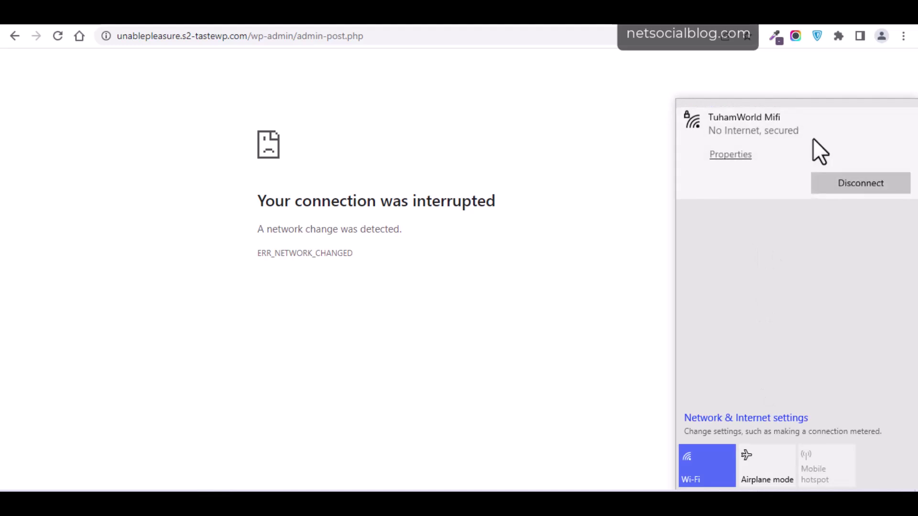
{"action": "left_click", "coordinate": [584, 127]}
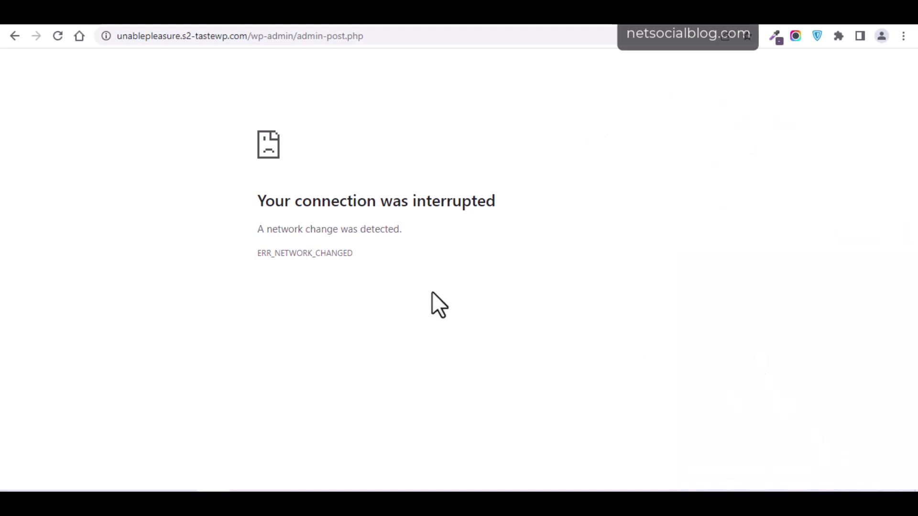
{"action": "left_click", "coordinate": [57, 36]}
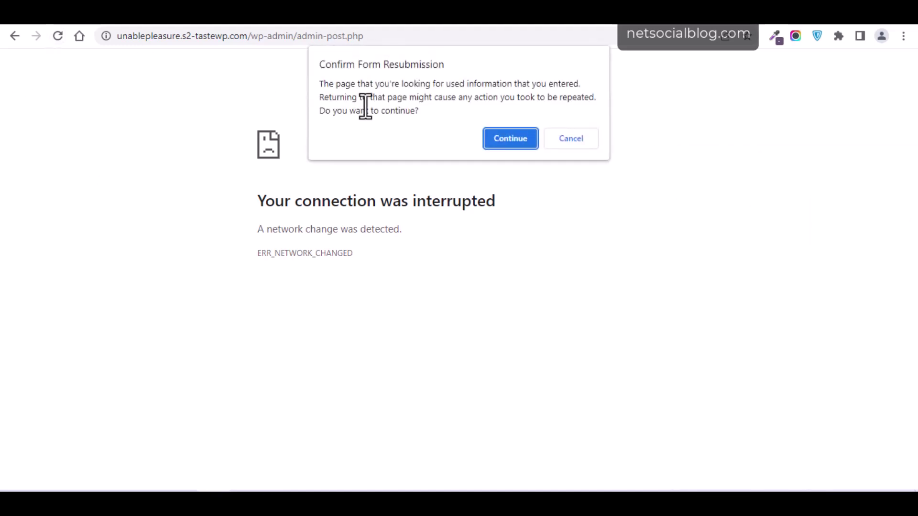
{"action": "left_click", "coordinate": [510, 138]}
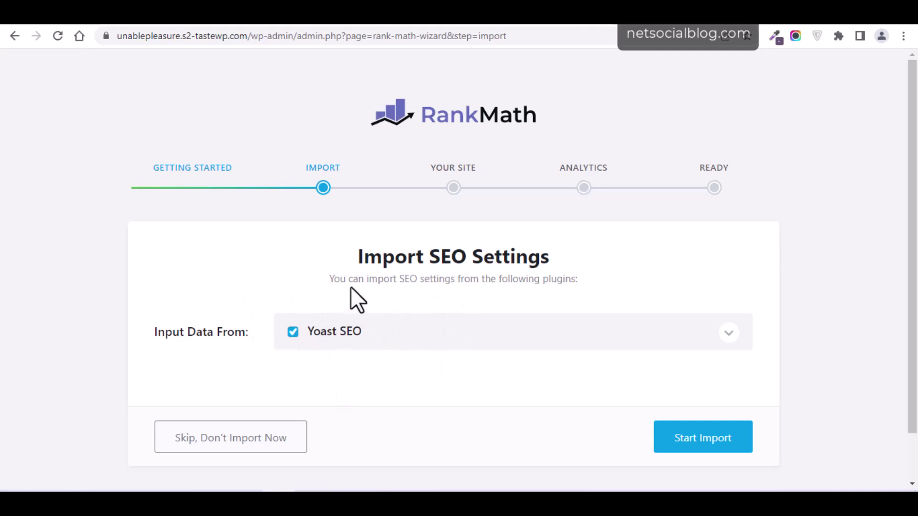
{"action": "left_click_drag", "start_coordinate": [913, 148], "coordinate": [916, 272]}
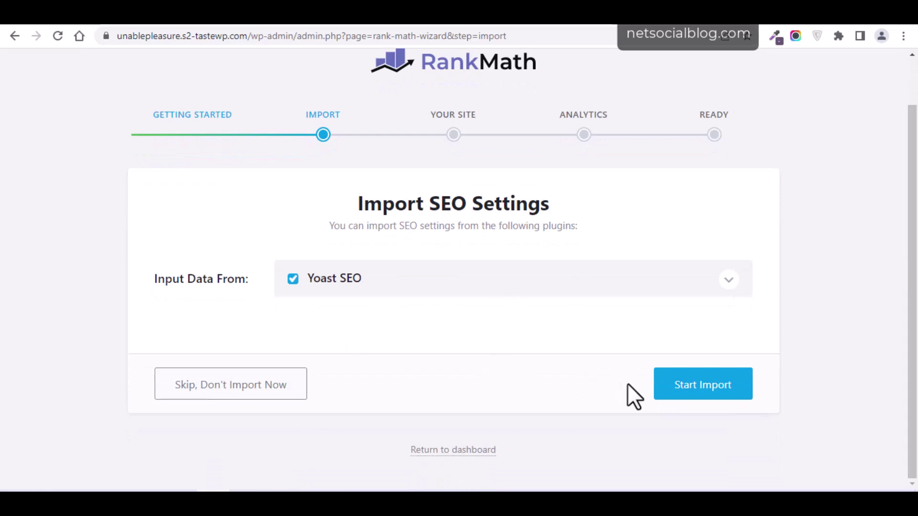
{"action": "left_click", "coordinate": [230, 393]}
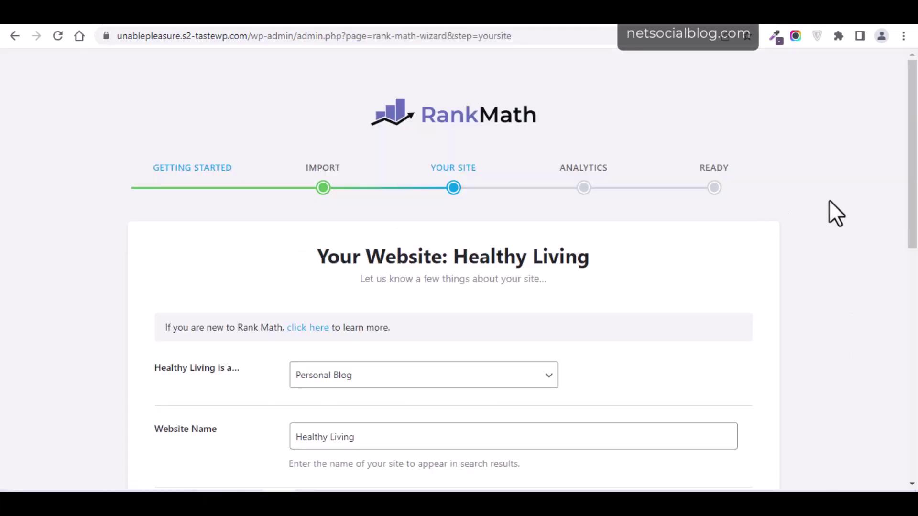
- Examine the Healthy Living homepage from its heading down to the post categories to judge the site type, and return to the wizard
{"action": "left_click_drag", "start_coordinate": [910, 150], "coordinate": [904, 175]}
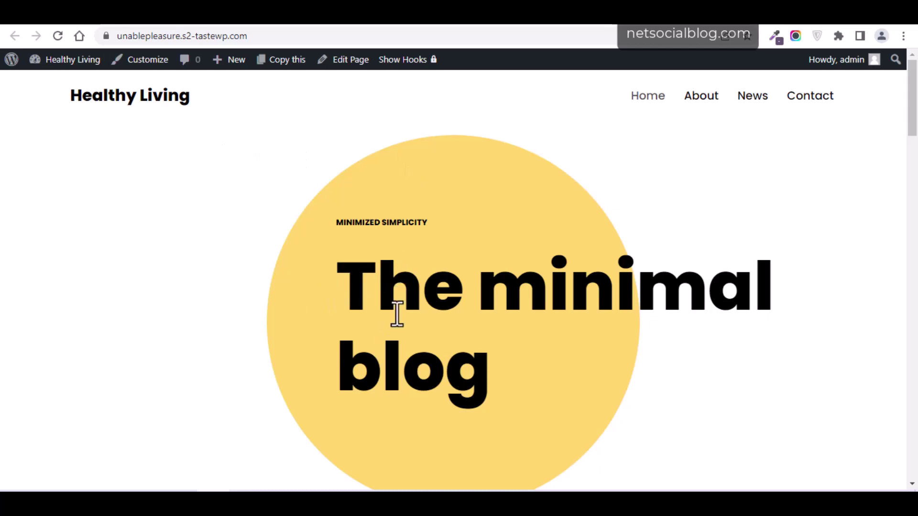
{"action": "left_click_drag", "start_coordinate": [911, 143], "coordinate": [915, 181]}
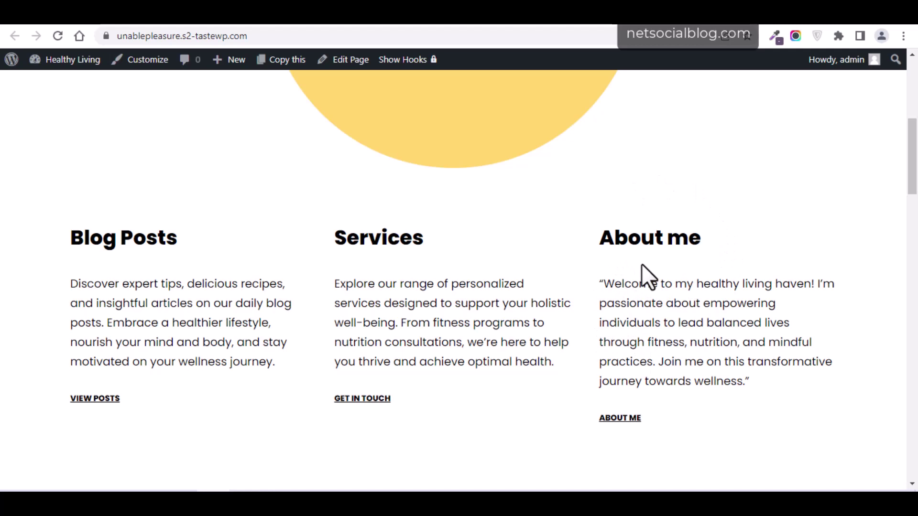
{"action": "left_click_drag", "start_coordinate": [913, 173], "coordinate": [915, 257]}
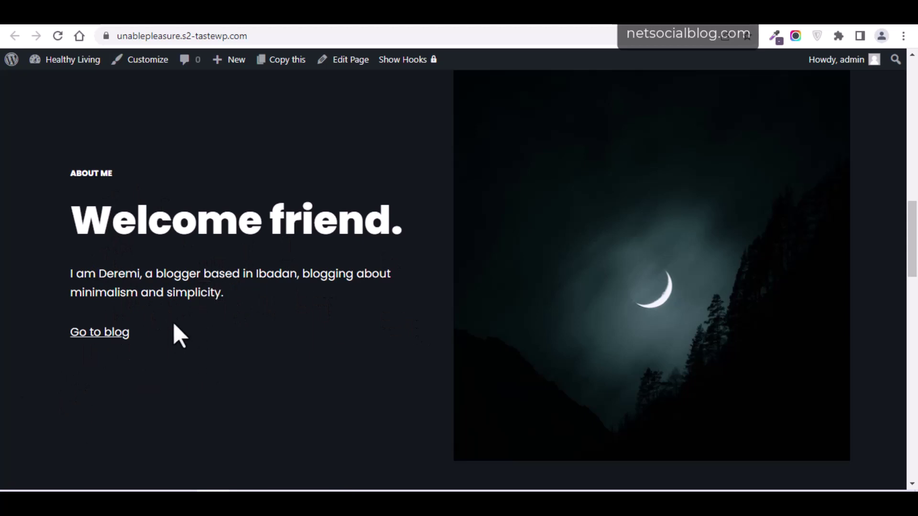
{"action": "left_click_drag", "start_coordinate": [911, 244], "coordinate": [911, 352]}
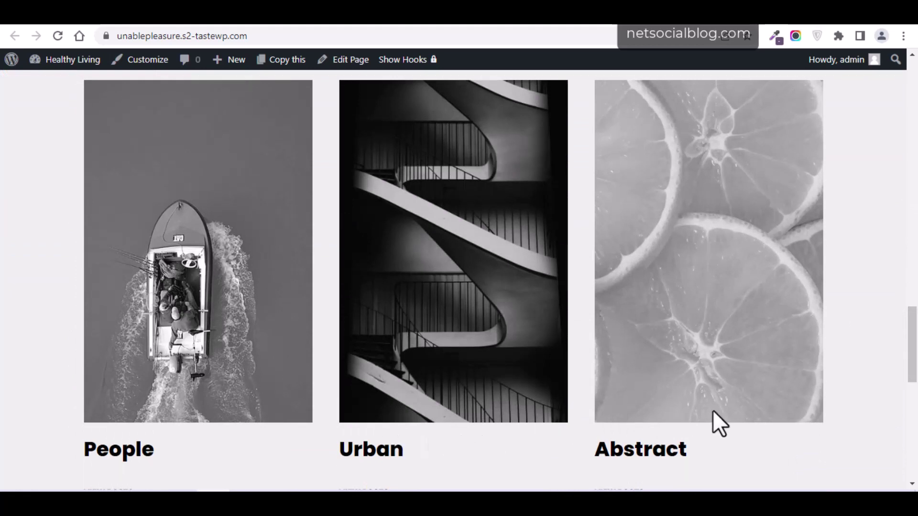
{"action": "scroll", "coordinate": [914, 335], "scroll_direction": "down", "scroll_amount": 1}
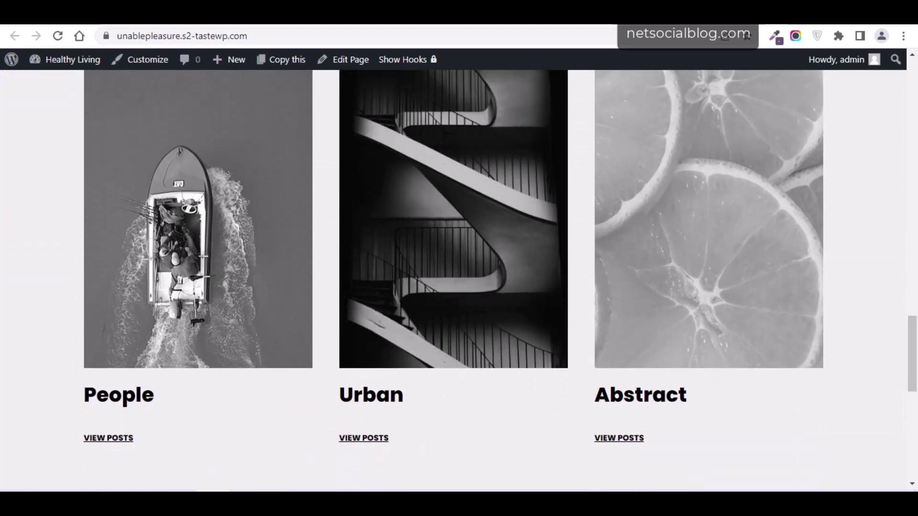
{"action": "scroll", "coordinate": [915, 378], "scroll_direction": "down", "scroll_amount": 1}
{"action": "left_click_drag", "start_coordinate": [915, 378], "coordinate": [915, 399]}
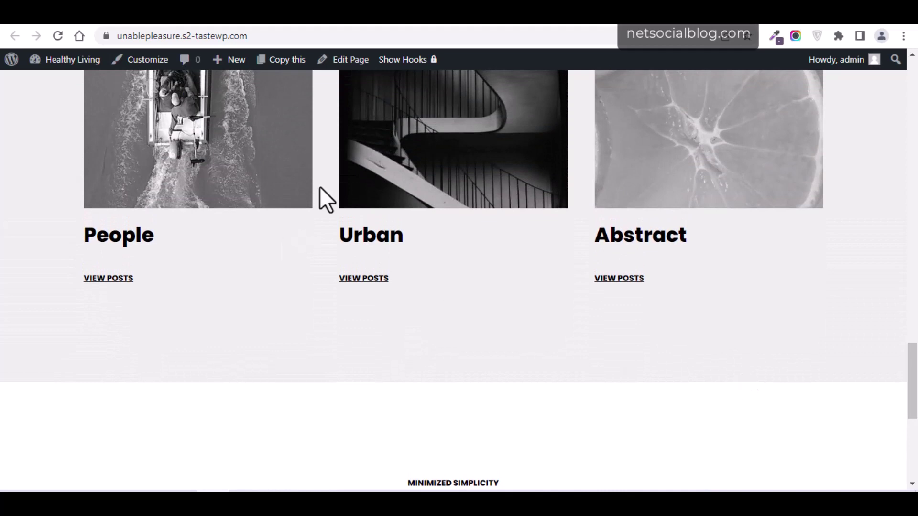
{"action": "left_click_drag", "start_coordinate": [915, 413], "coordinate": [915, 403]}
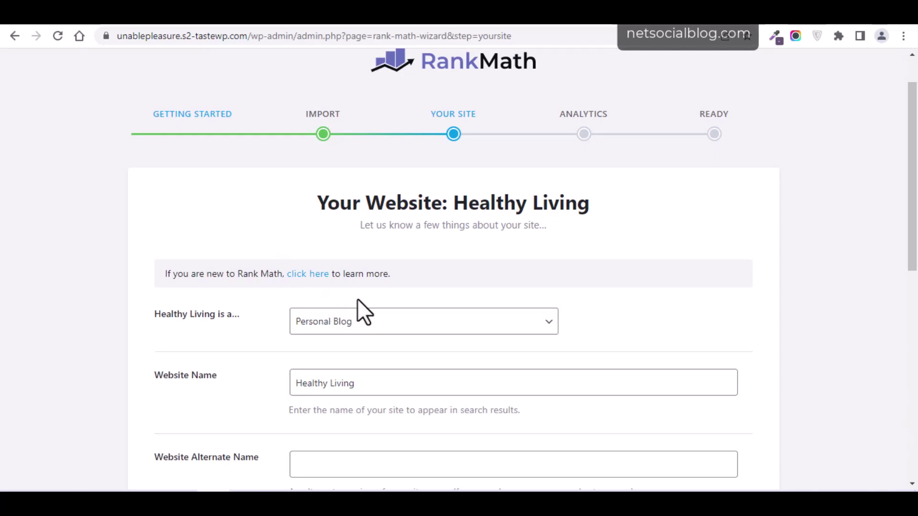
- Choose Personal Blog as the type of the Healthy Living site and check the Website Name field
{"action": "left_click_drag", "start_coordinate": [914, 150], "coordinate": [917, 221]}
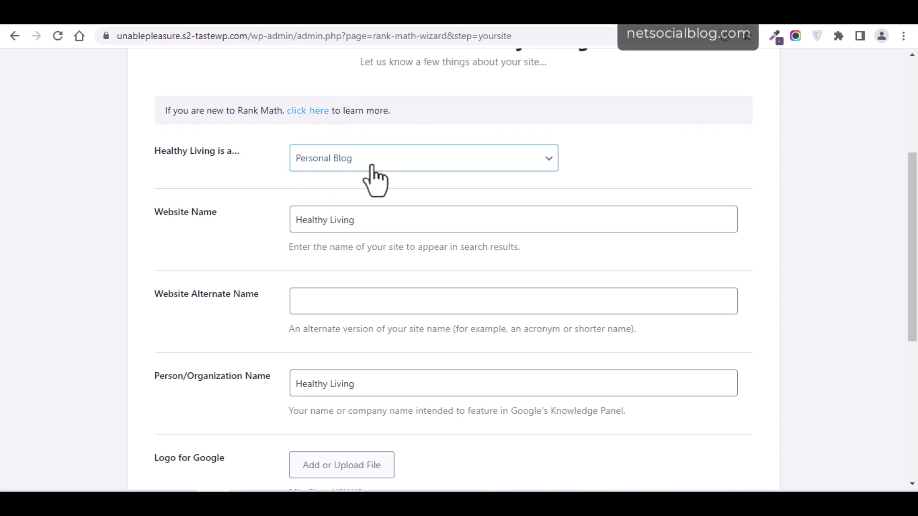
{"action": "left_click", "coordinate": [352, 166]}
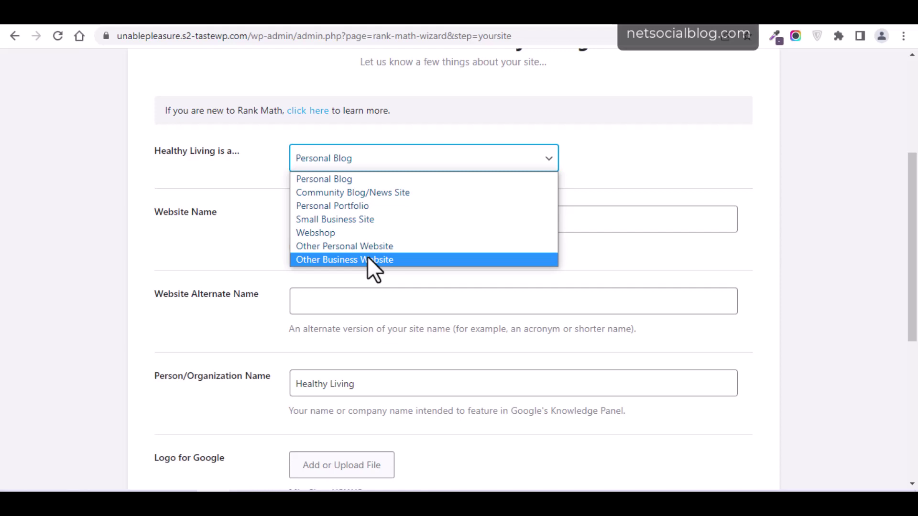
{"action": "left_click", "coordinate": [329, 178]}
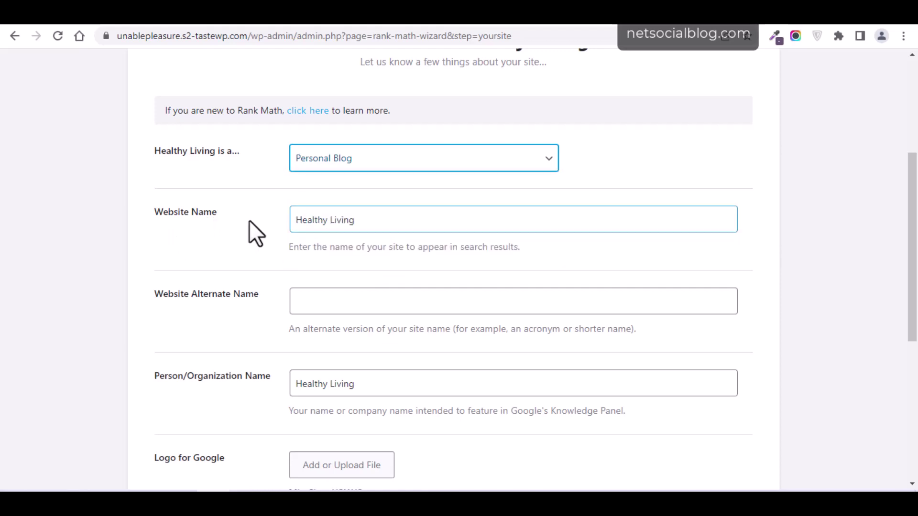
{"action": "left_click", "coordinate": [213, 216]}
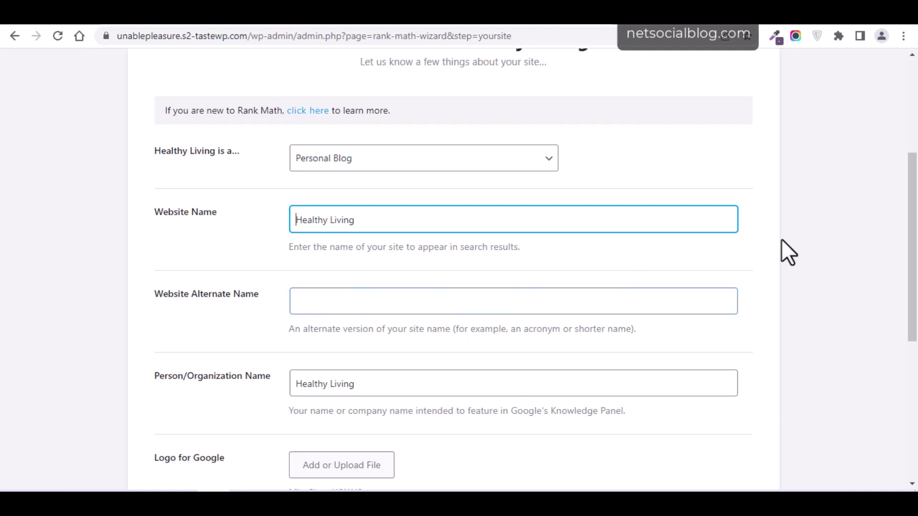
- Set the yellow circle image from the media library as the Logo for Google
{"action": "scroll", "coordinate": [284, 295], "scroll_direction": "down", "scroll_amount": 2}
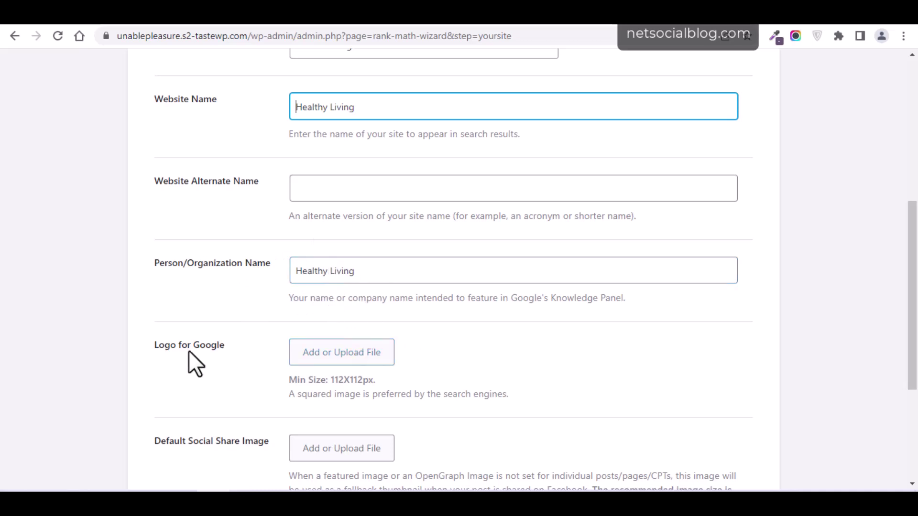
{"action": "scroll", "coordinate": [915, 304], "scroll_direction": "down", "scroll_amount": 2}
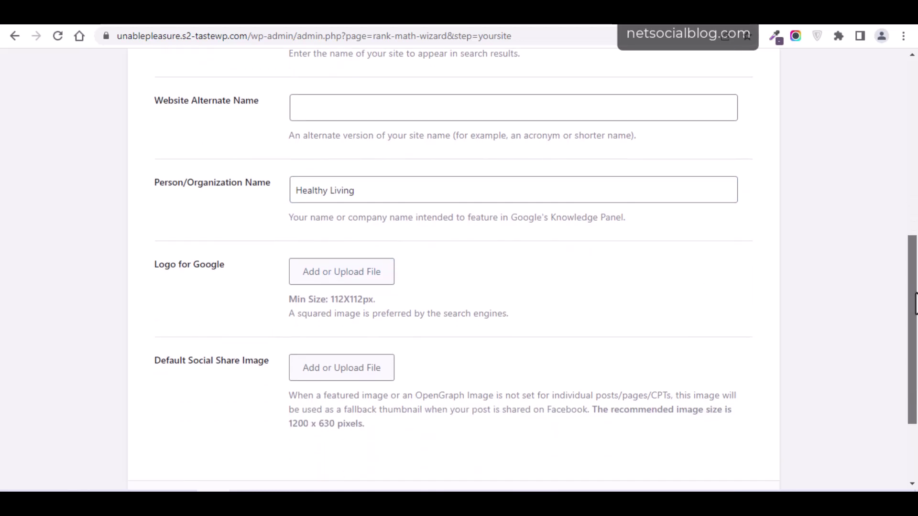
{"action": "left_click", "coordinate": [330, 271]}
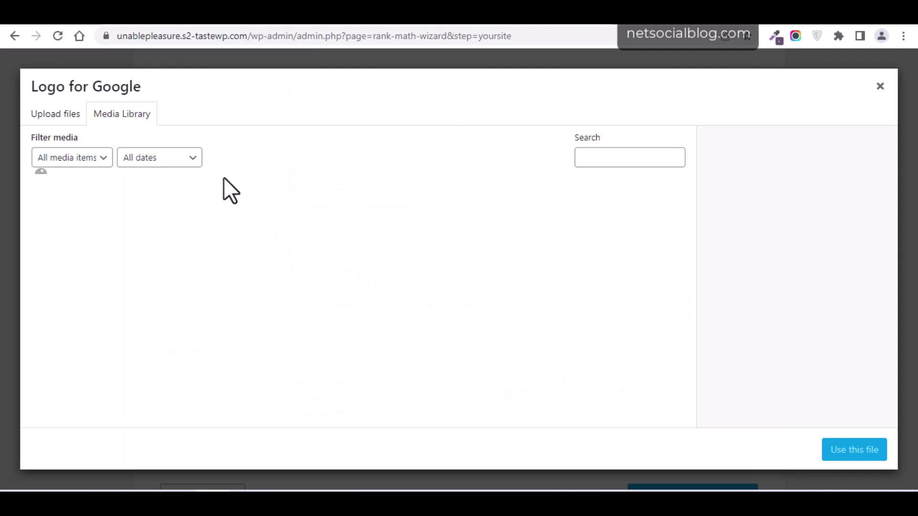
{"action": "left_click", "coordinate": [369, 225]}
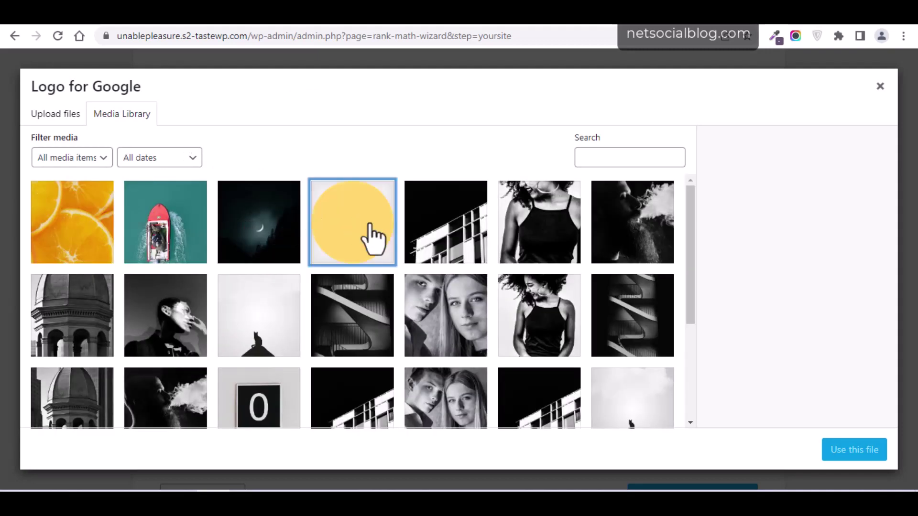
{"action": "left_click", "coordinate": [850, 447]}
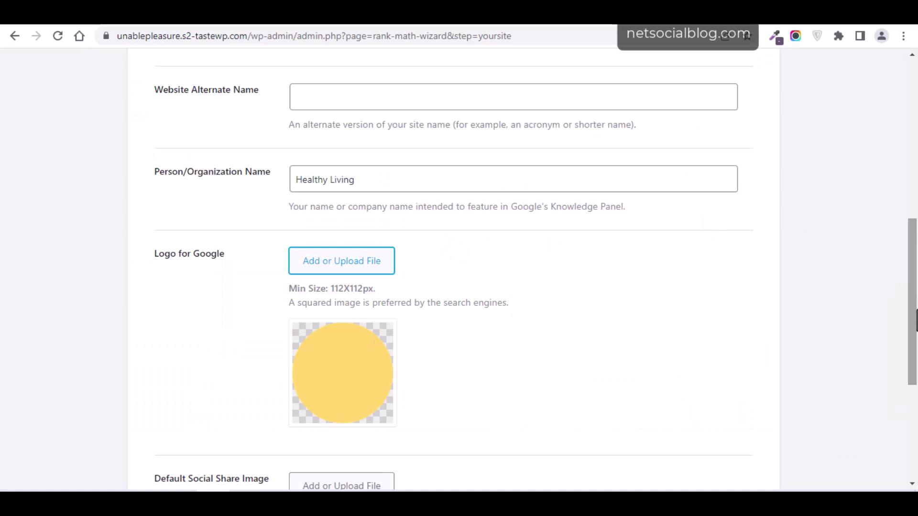
- Open the Facebook page facebook.com/netsocialblog in a new browser tab and dismiss its login prompt
{"action": "left_click_drag", "start_coordinate": [916, 333], "coordinate": [912, 389]}
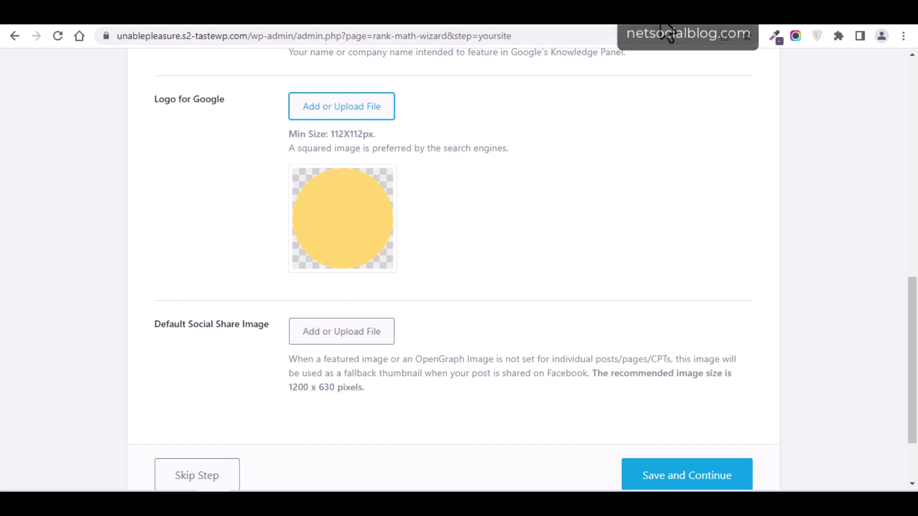
{"action": "key", "text": "ctrl+t"}
{"action": "type", "text": "facebook.com/netsocialblog"}
{"action": "key", "text": "Return"}
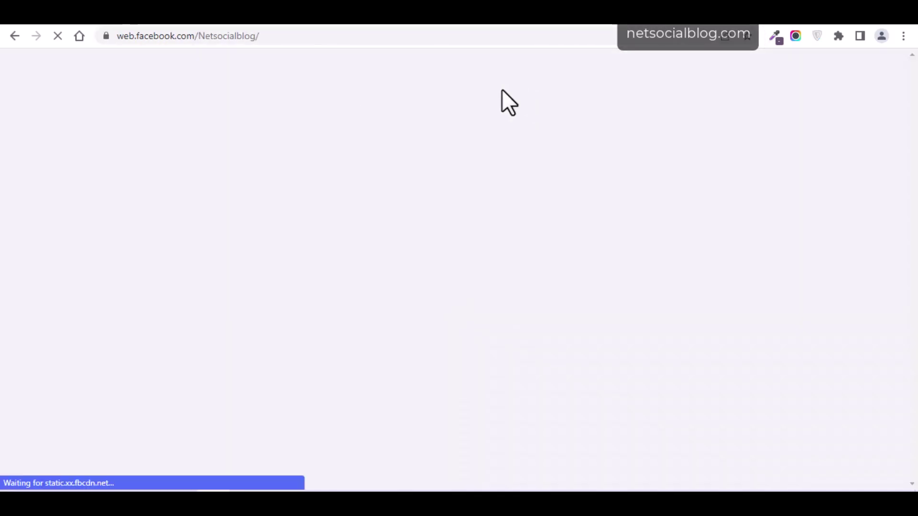
{"action": "scroll", "coordinate": [630, 108], "scroll_direction": "down", "scroll_amount": 3}
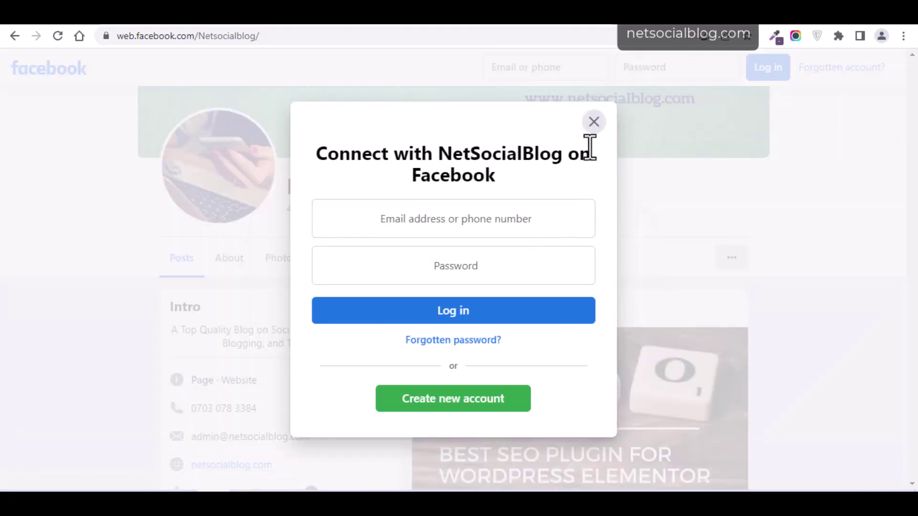
{"action": "left_click", "coordinate": [594, 123]}
- Look through the NetSocialBlog posts down to the shared Penmaniacs AI writing assistant article and its thumbnail
{"action": "scroll", "coordinate": [595, 129], "scroll_direction": "down", "scroll_amount": 8}
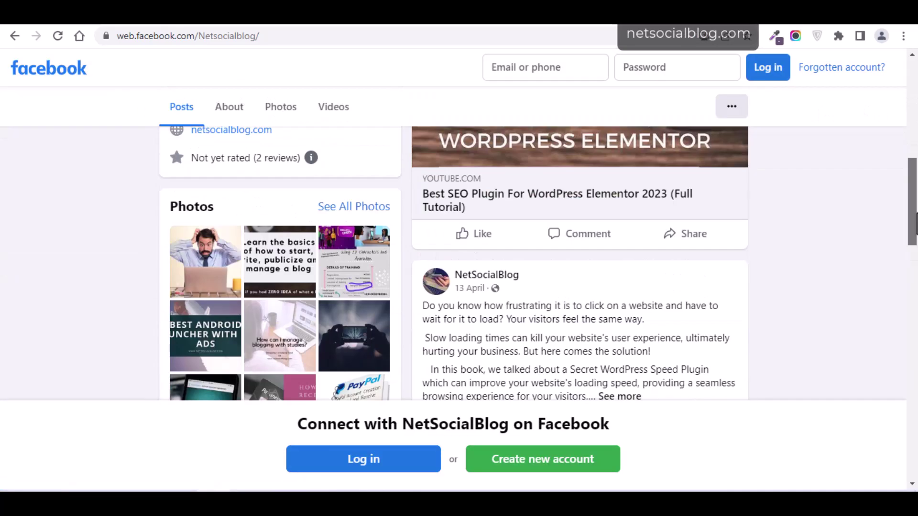
{"action": "scroll", "coordinate": [580, 263], "scroll_direction": "down", "scroll_amount": 12}
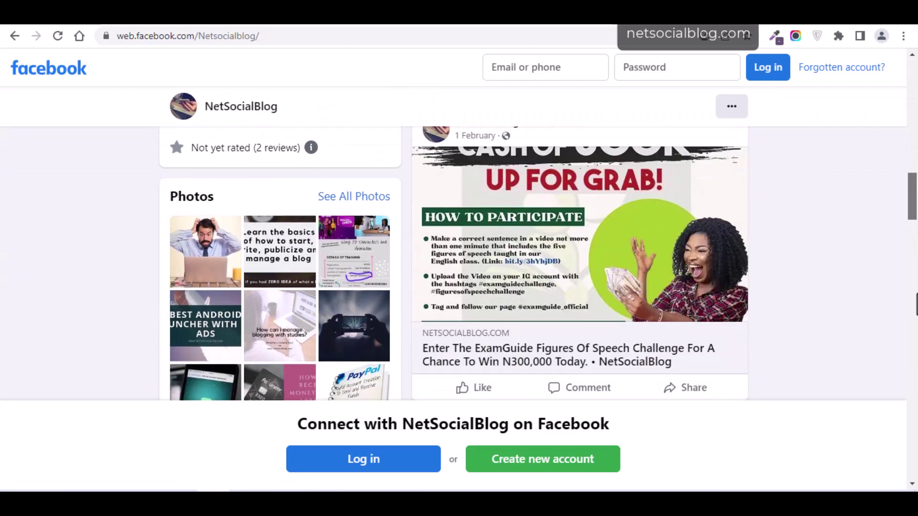
{"action": "scroll", "coordinate": [579, 263], "scroll_direction": "down", "scroll_amount": 3}
{"action": "scroll", "coordinate": [580, 263], "scroll_direction": "up", "scroll_amount": 1}
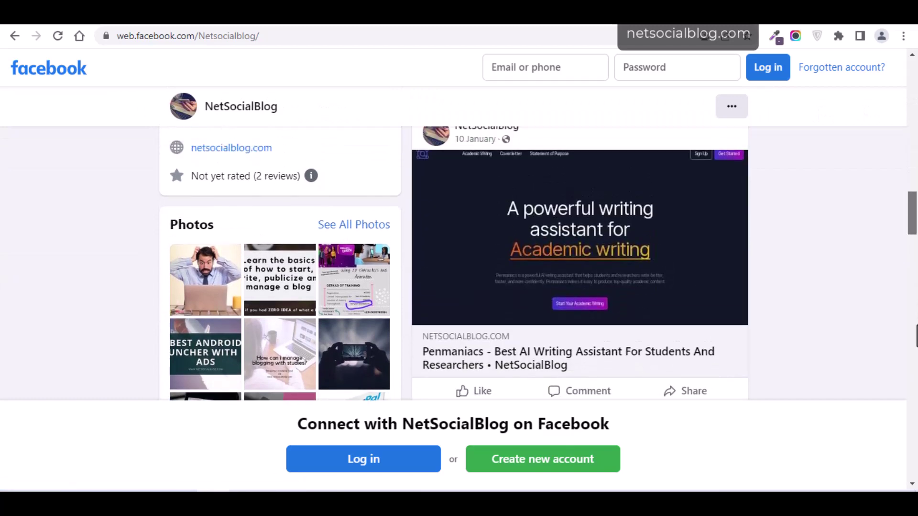
{"action": "scroll", "coordinate": [538, 264], "scroll_direction": "up", "scroll_amount": 1}
{"action": "scroll", "coordinate": [538, 264], "scroll_direction": "down", "scroll_amount": 1}
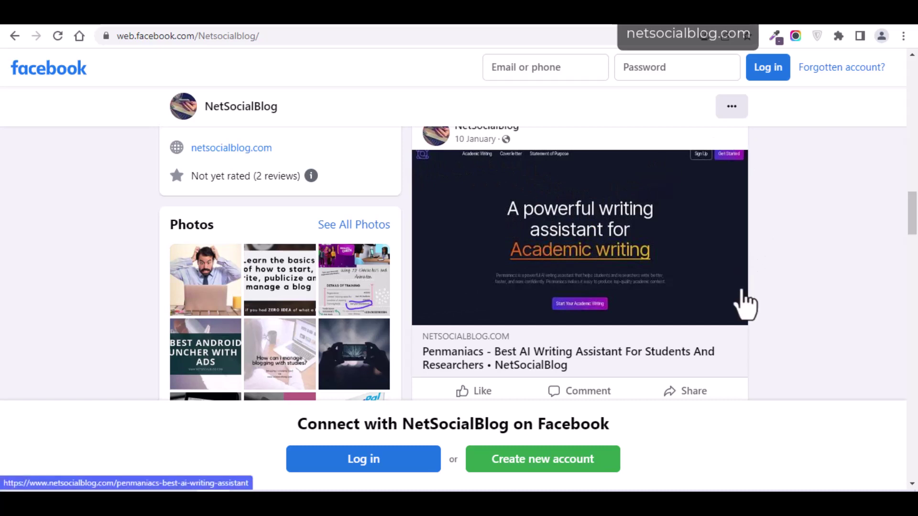
- Open the linked Penmaniacs article, decline its notifications, compare its featured image with the Facebook thumbnail, and return to the Rank Math wizard
{"action": "left_click", "coordinate": [530, 261]}
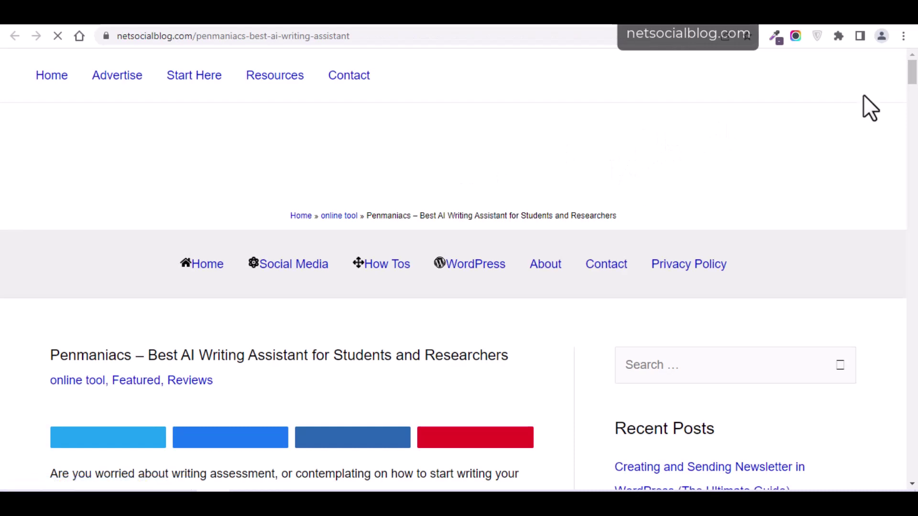
{"action": "left_click_drag", "start_coordinate": [913, 85], "coordinate": [915, 112]}
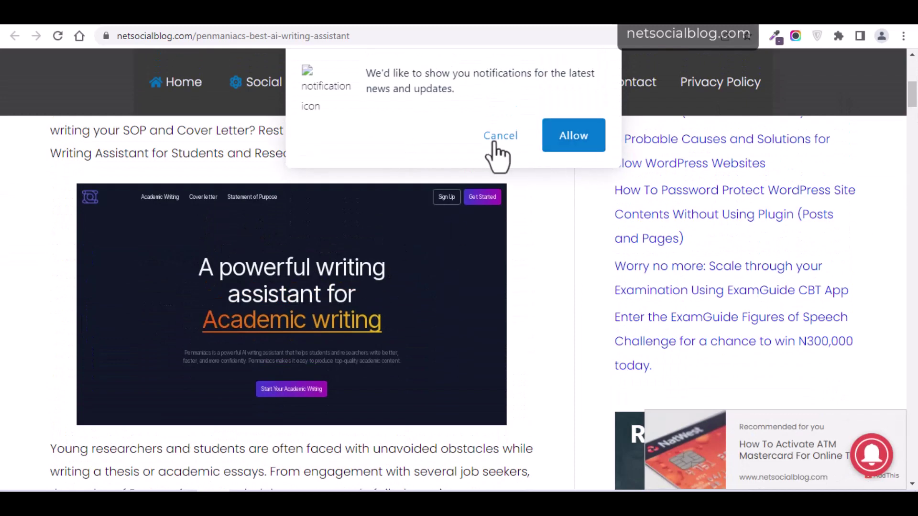
{"action": "left_click", "coordinate": [495, 143]}
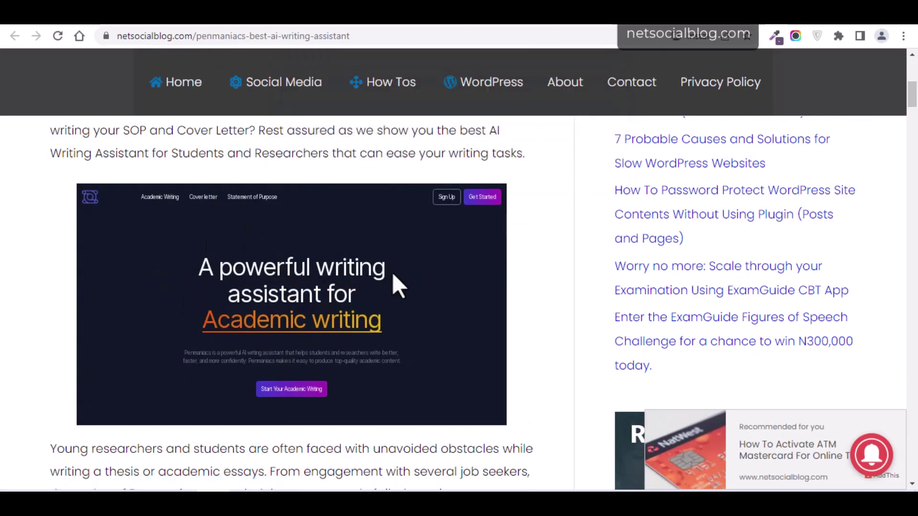
{"action": "left_click", "coordinate": [563, 21]}
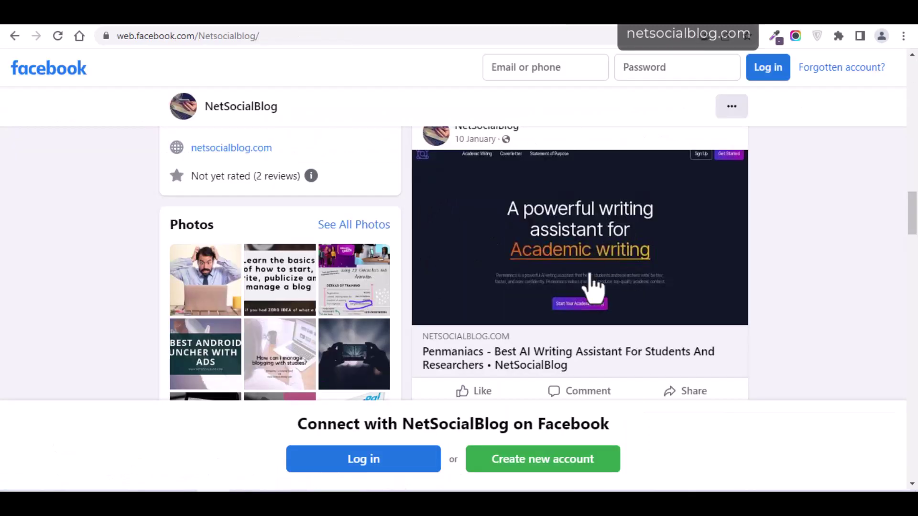
{"action": "left_click", "coordinate": [603, 24]}
{"action": "left_click", "coordinate": [313, 21]}
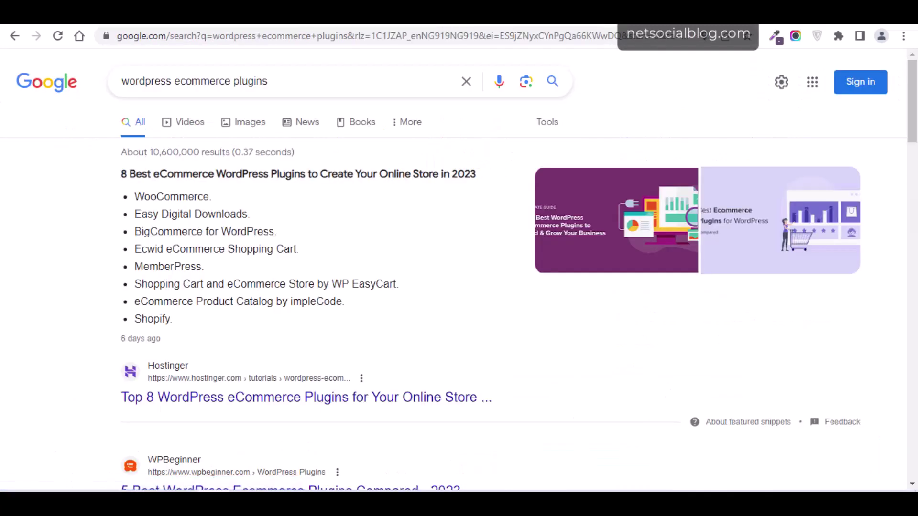
{"action": "left_click", "coordinate": [135, 22]}
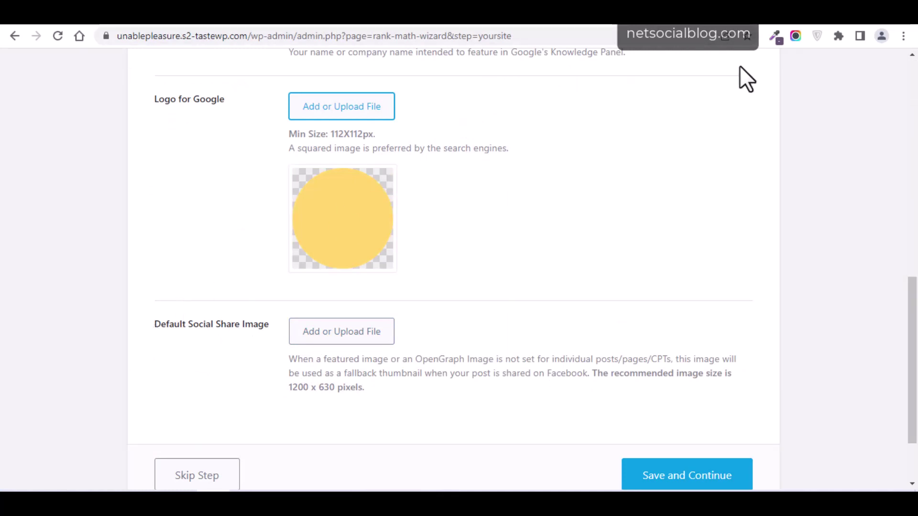
{"action": "left_click_drag", "start_coordinate": [165, 328], "coordinate": [252, 318]}
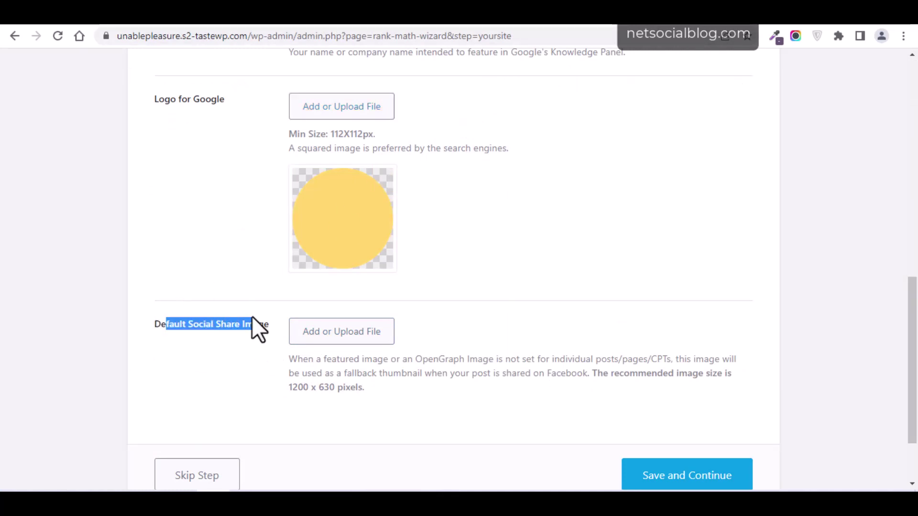
{"action": "left_click", "coordinate": [233, 372]}
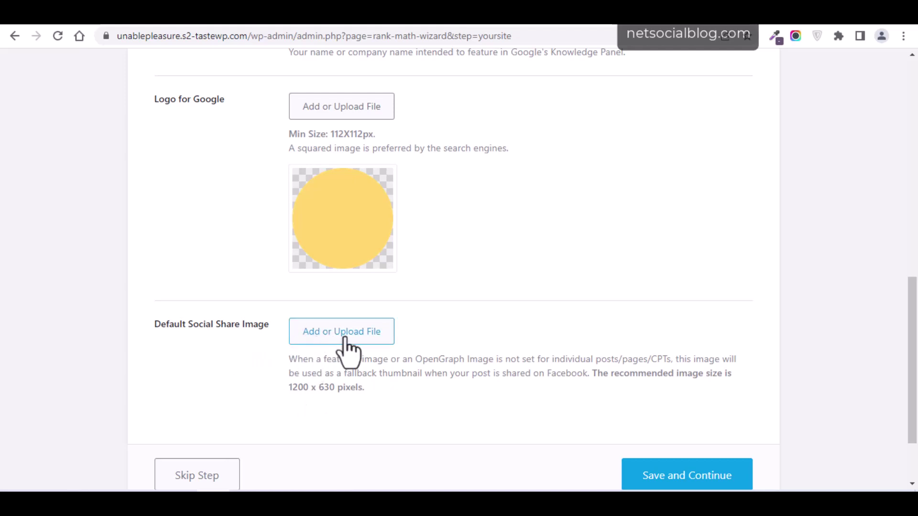
{"action": "left_click", "coordinate": [320, 335]}
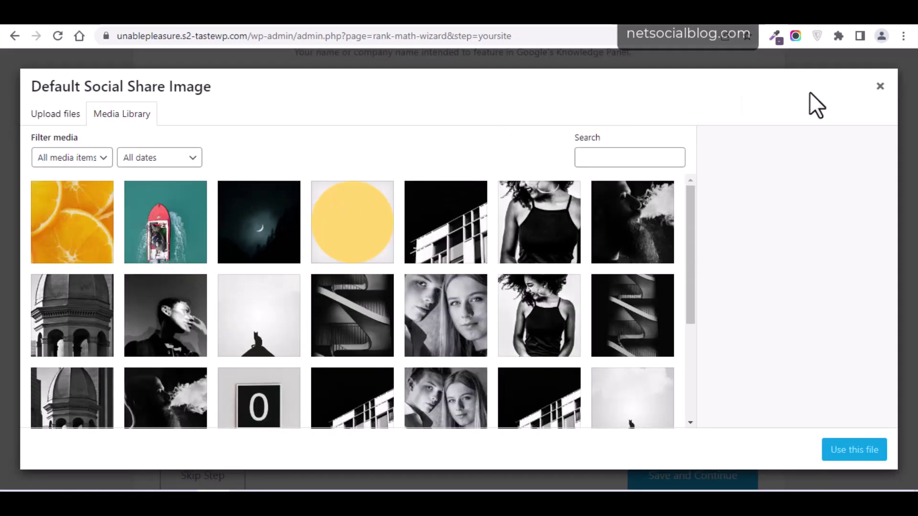
{"action": "left_click", "coordinate": [881, 87]}
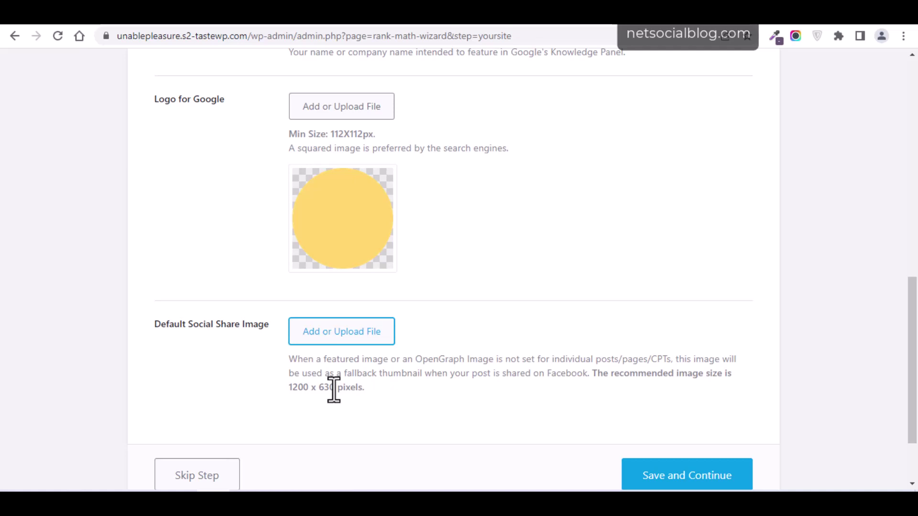
- Set neve-minimal-blogger-04.jpg from the media library as the Default Social Share Image, and save the site details to continue
{"action": "left_click", "coordinate": [344, 333]}
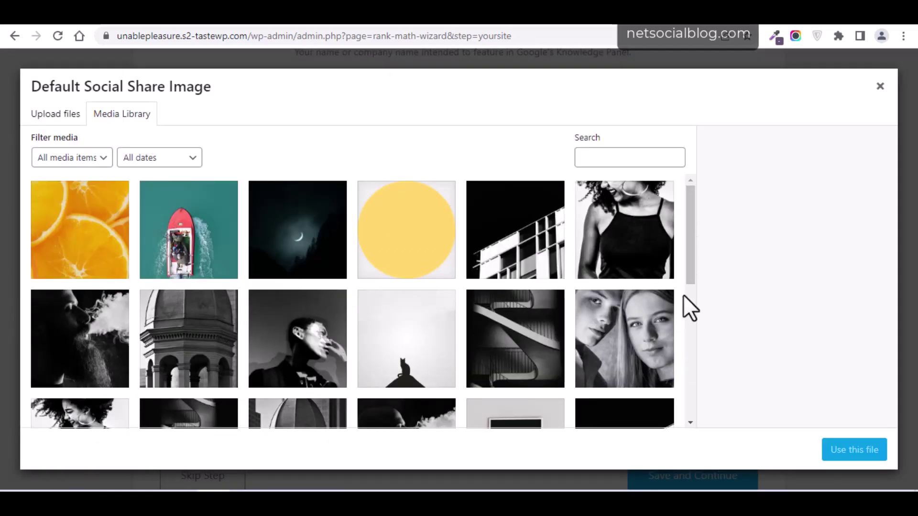
{"action": "left_click", "coordinate": [154, 355]}
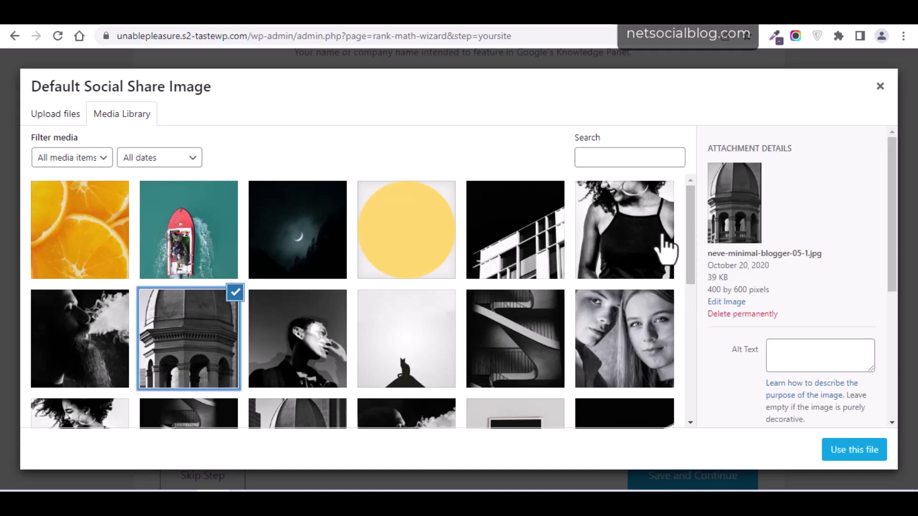
{"action": "left_click_drag", "start_coordinate": [690, 236], "coordinate": [687, 406]}
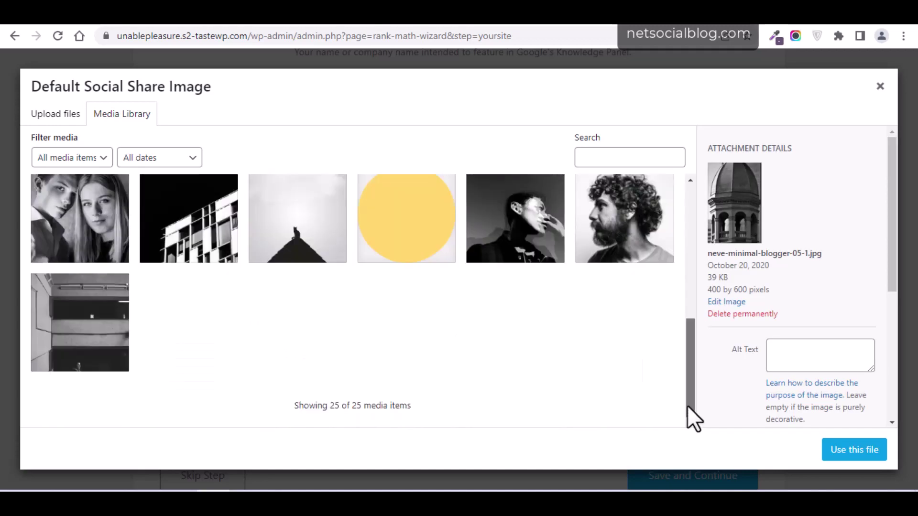
{"action": "left_click", "coordinate": [62, 330]}
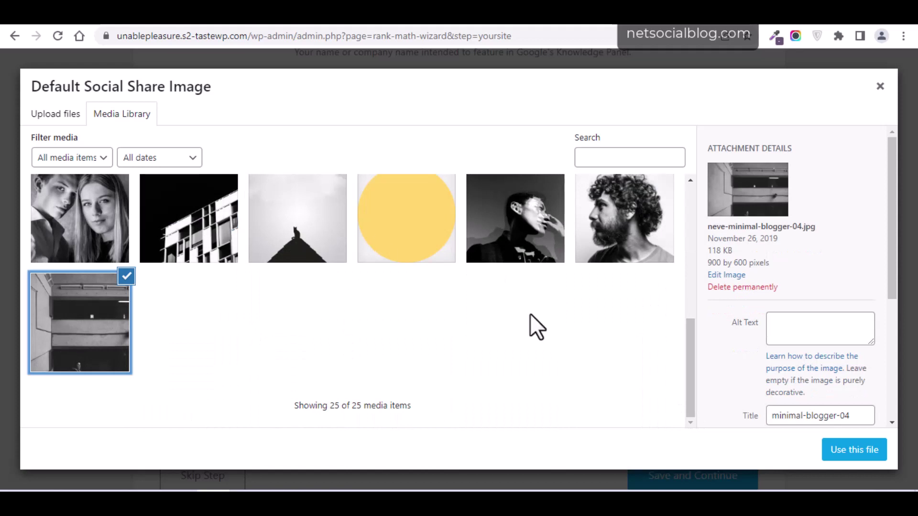
{"action": "left_click", "coordinate": [850, 454]}
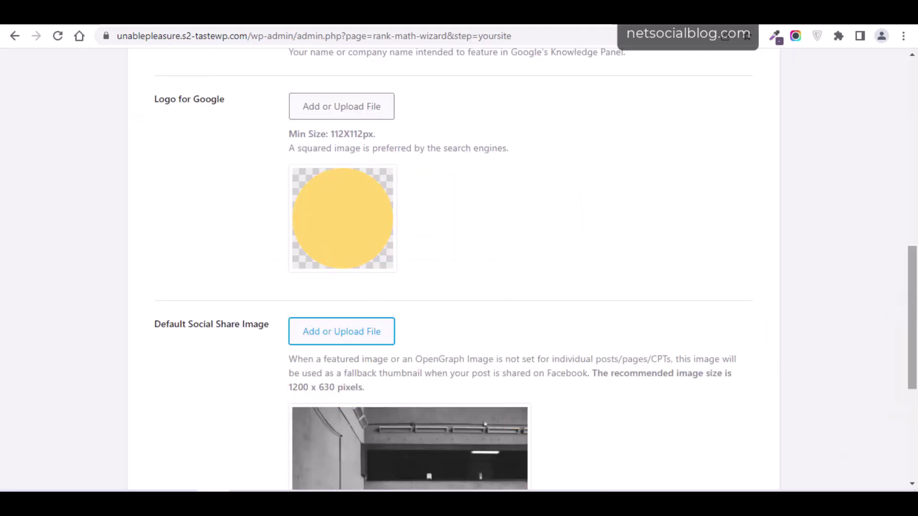
{"action": "left_click_drag", "start_coordinate": [915, 344], "coordinate": [902, 429]}
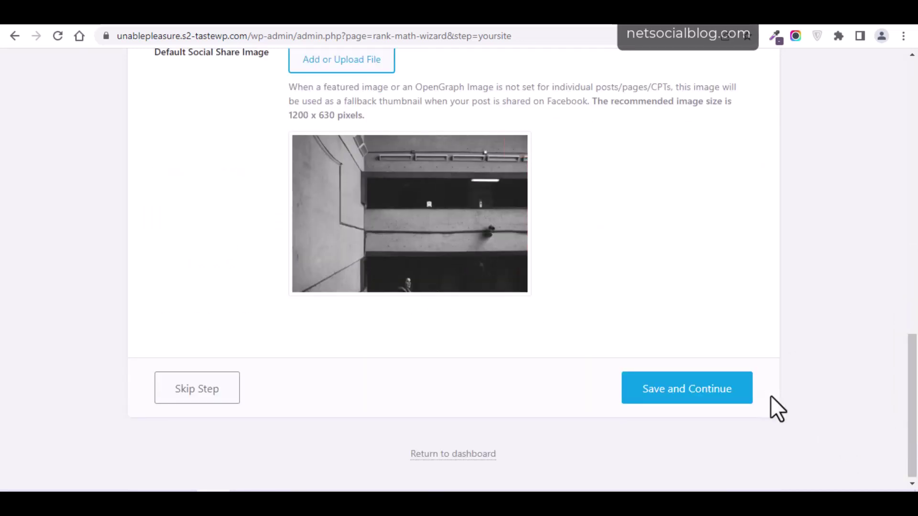
{"action": "left_click", "coordinate": [700, 395]}
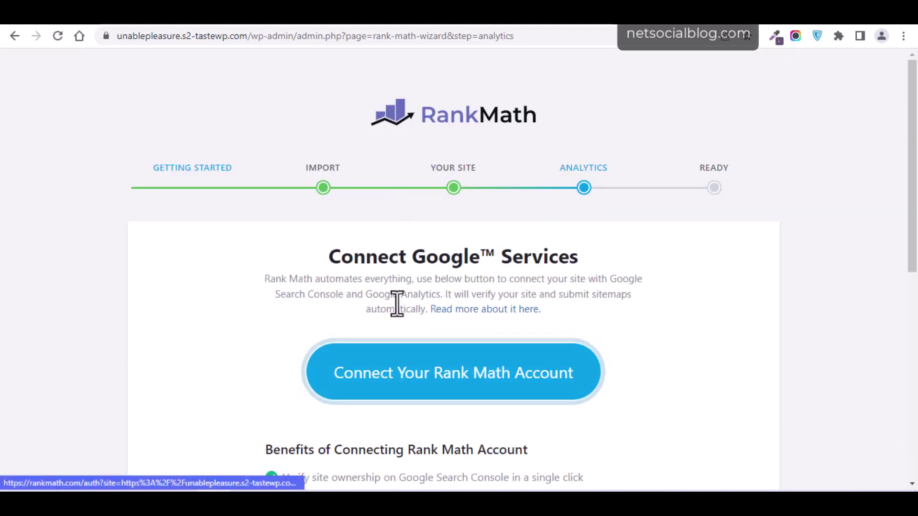
- Review the benefits of connecting a Rank Math account to Google services and skip the Analytics step of the wizard
{"action": "left_click_drag", "start_coordinate": [916, 173], "coordinate": [916, 233]}
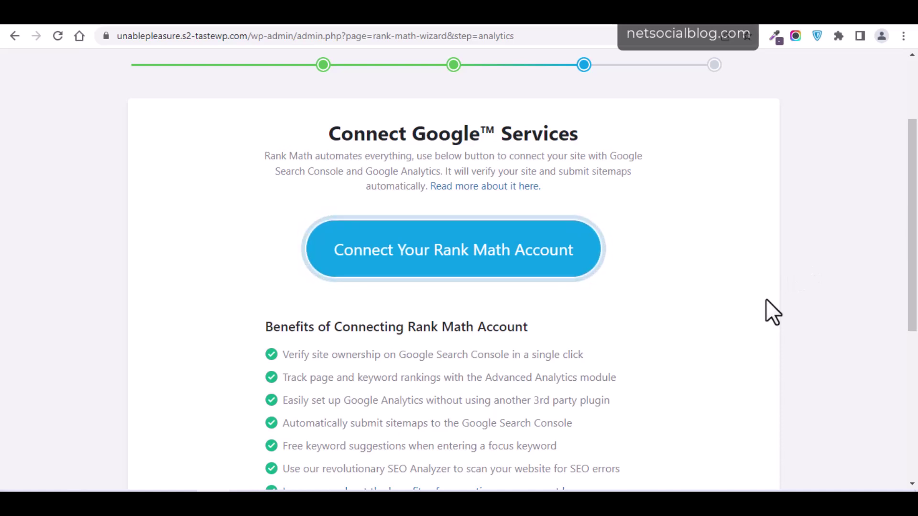
{"action": "left_click_drag", "start_coordinate": [913, 293], "coordinate": [916, 404]}
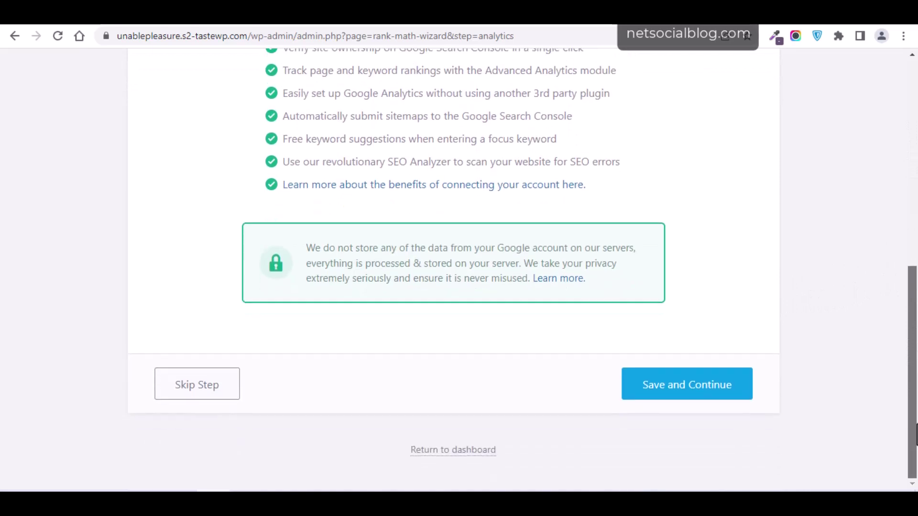
{"action": "left_click", "coordinate": [217, 389]}
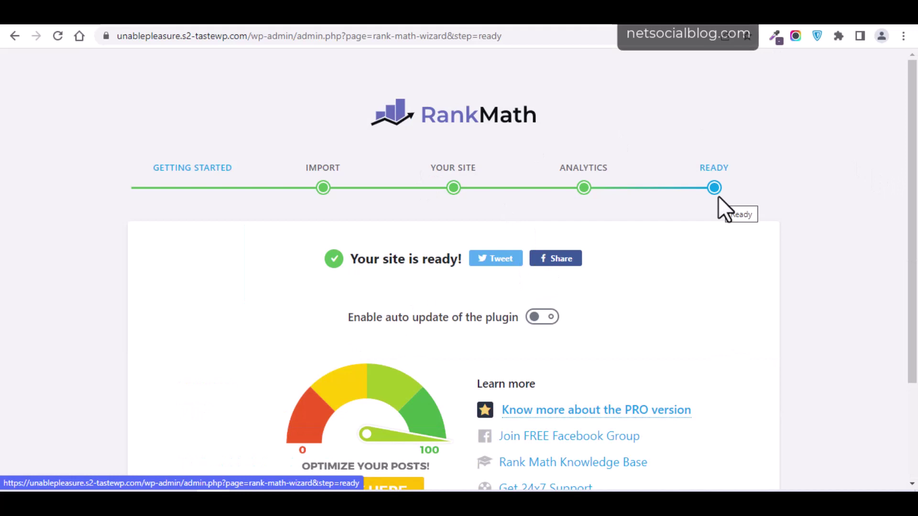
- Switch to the Notepad outline, highlight "Activate the appropriate modules" under STEP 2, and return to the Rank Math wizard in the browser
{"action": "key", "text": "alt+Tab"}
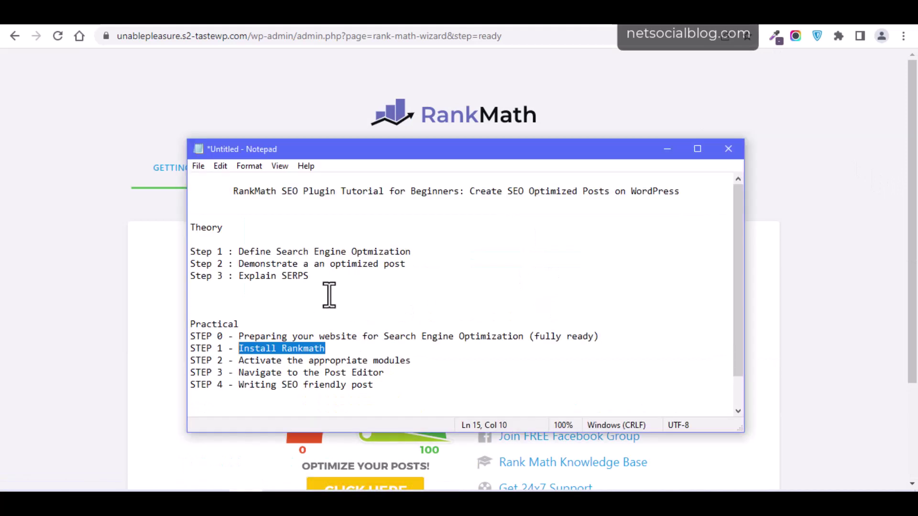
{"action": "left_click", "coordinate": [333, 345]}
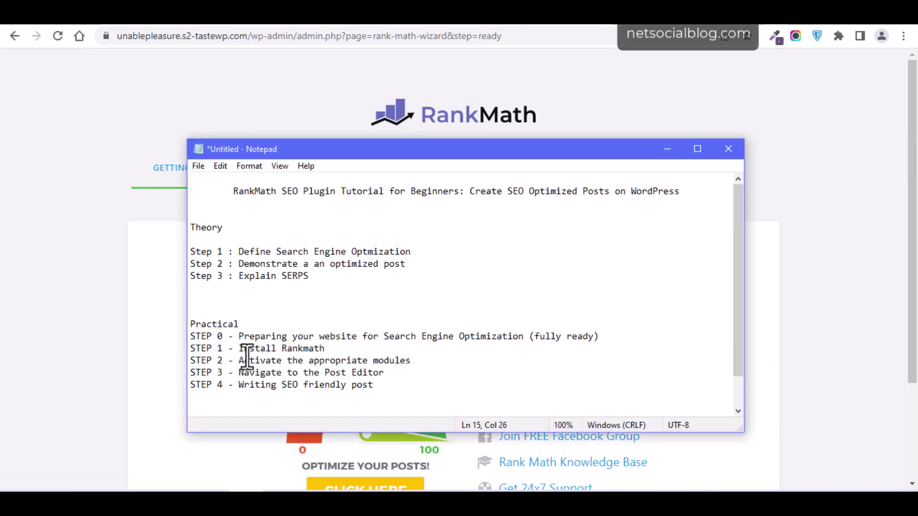
{"action": "left_click_drag", "start_coordinate": [230, 364], "coordinate": [402, 367]}
{"action": "left_click", "coordinate": [837, 213]}
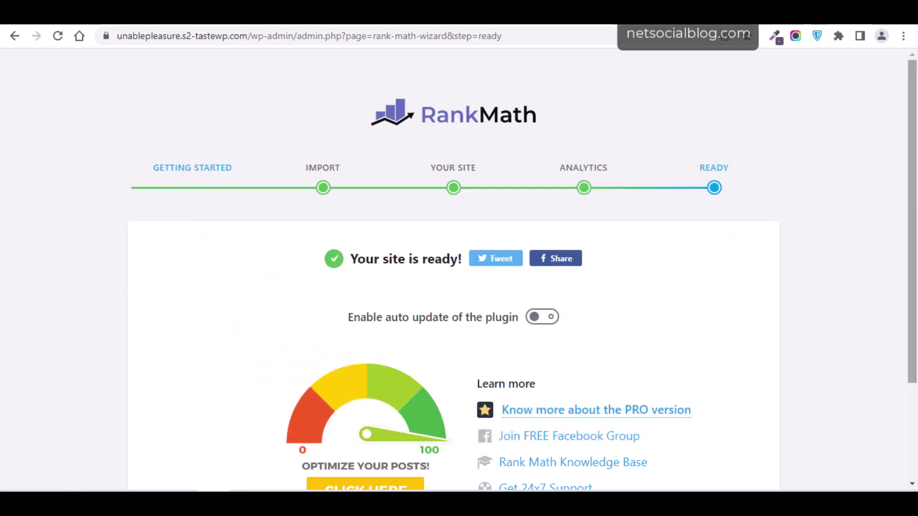
- Leave the completed setup wizard for the WordPress dashboard and open the Rank Math dashboard with its modules
{"action": "left_click_drag", "start_coordinate": [911, 197], "coordinate": [914, 379]}
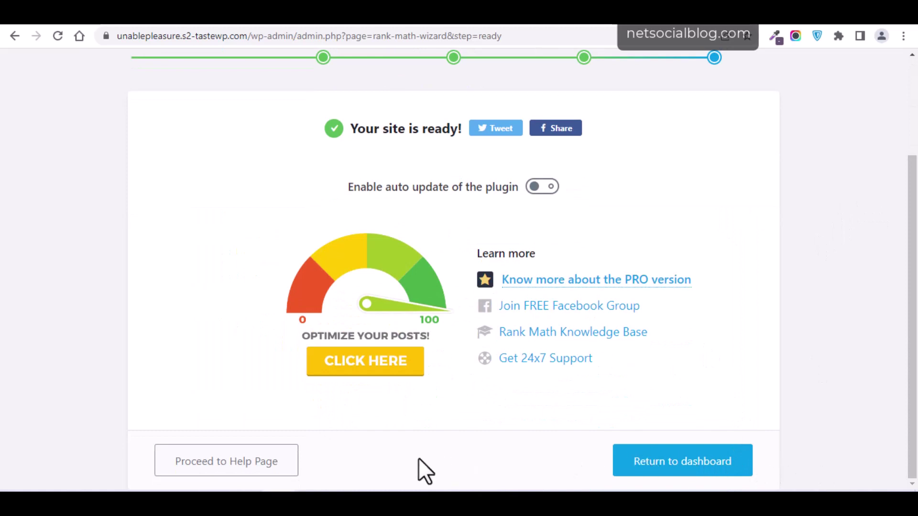
{"action": "left_click", "coordinate": [635, 461]}
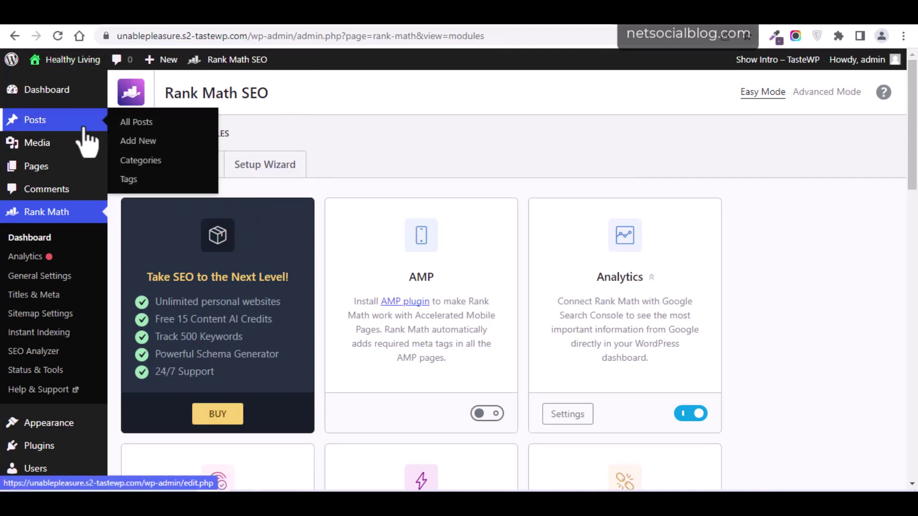
{"action": "left_click", "coordinate": [34, 98]}
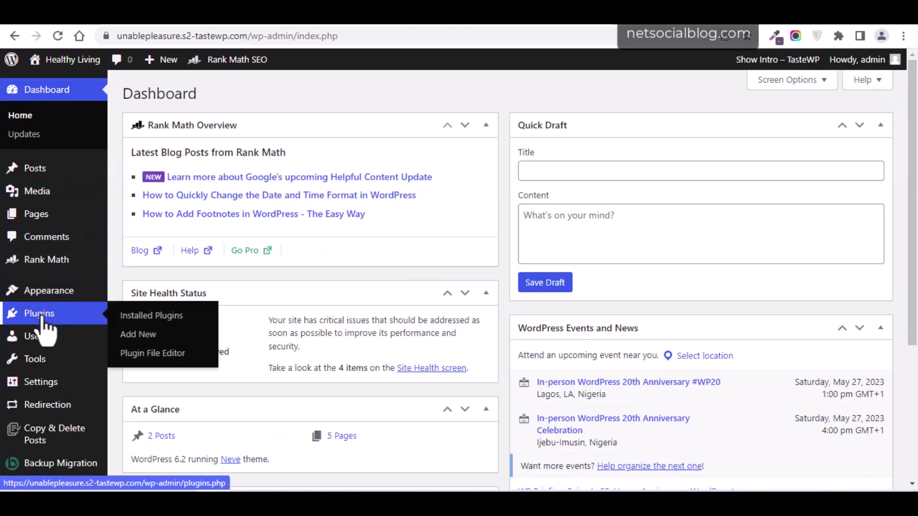
{"action": "mouse_move", "coordinate": [38, 263]}
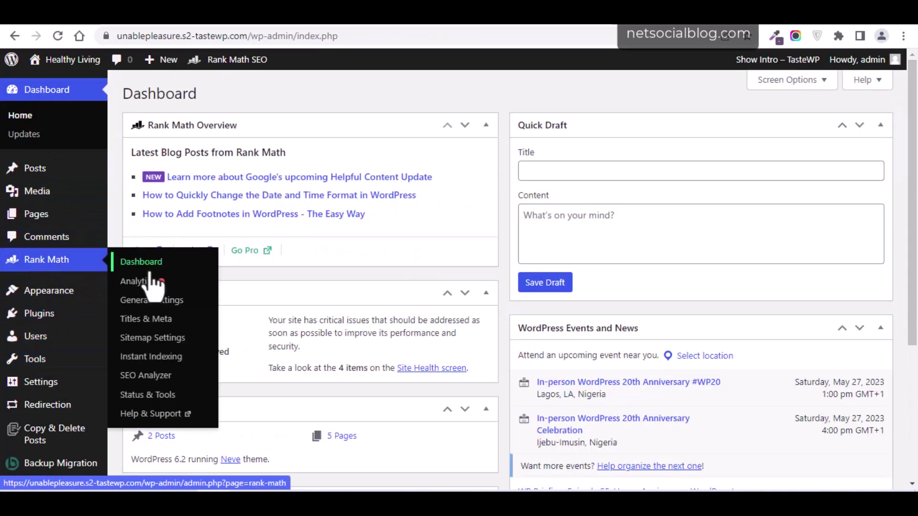
{"action": "left_click", "coordinate": [140, 263]}
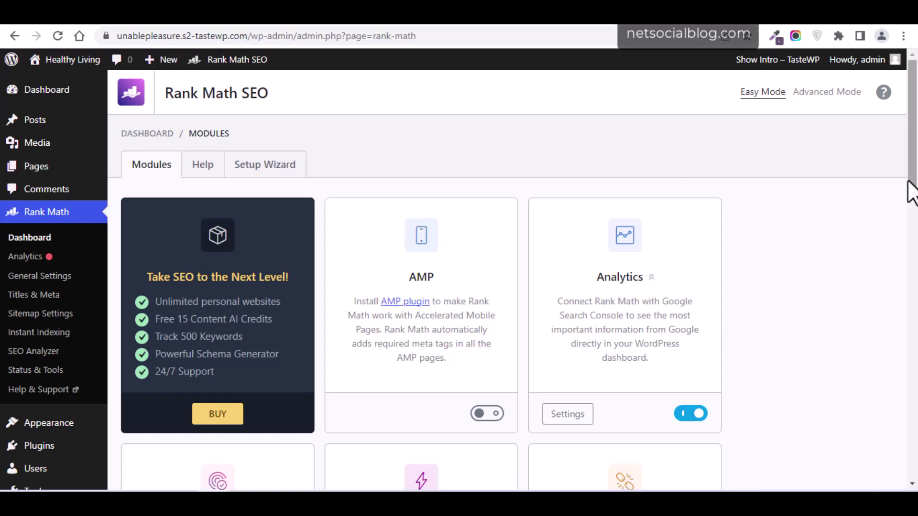
- Look through all the Rank Math modules, from AMP and Analytics to Video Sitemap and WooCommerce, checking which are enabled or PRO only
{"action": "scroll", "coordinate": [519, 211], "scroll_direction": "down", "scroll_amount": 1}
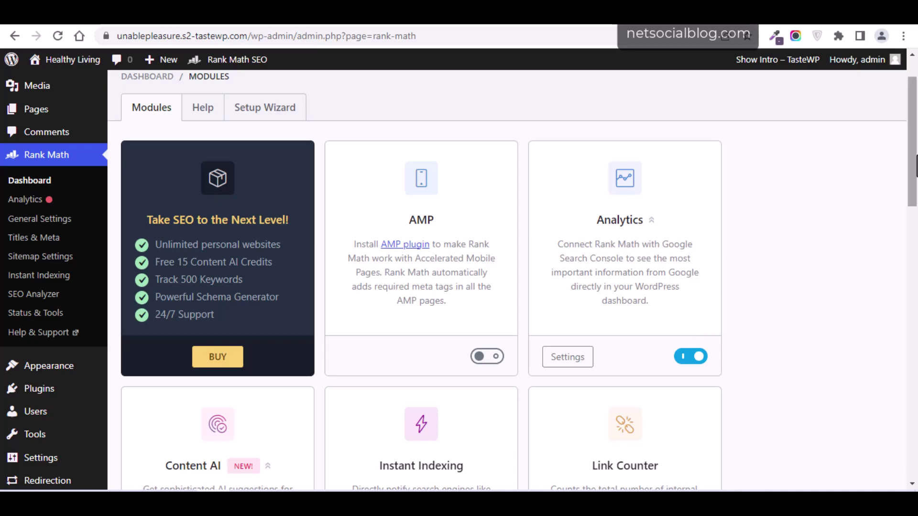
{"action": "left_click_drag", "start_coordinate": [912, 167], "coordinate": [912, 242]}
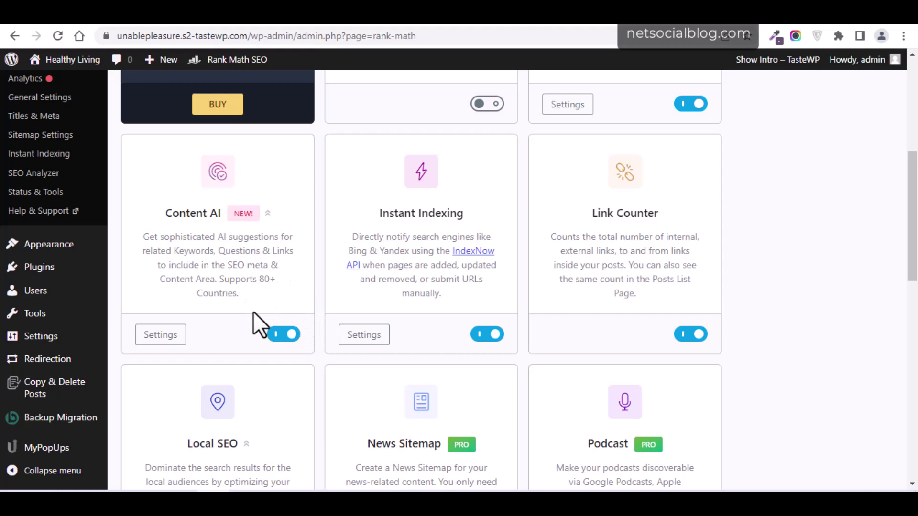
{"action": "mouse_move", "coordinate": [269, 222]}
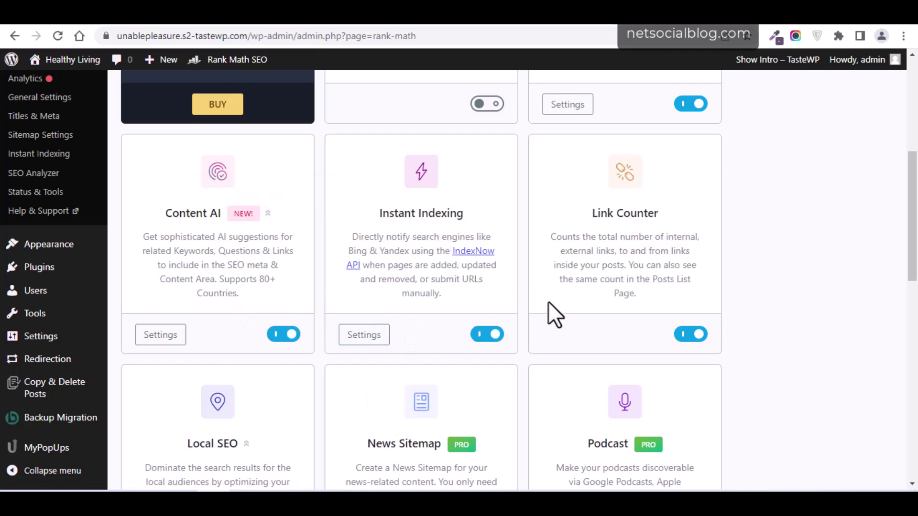
{"action": "left_click_drag", "start_coordinate": [914, 277], "coordinate": [917, 289]}
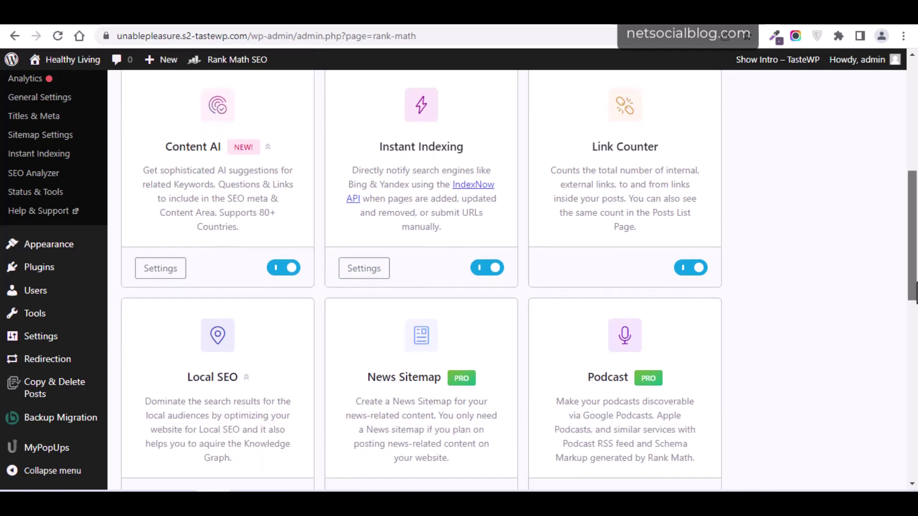
{"action": "left_click_drag", "start_coordinate": [917, 239], "coordinate": [917, 303]}
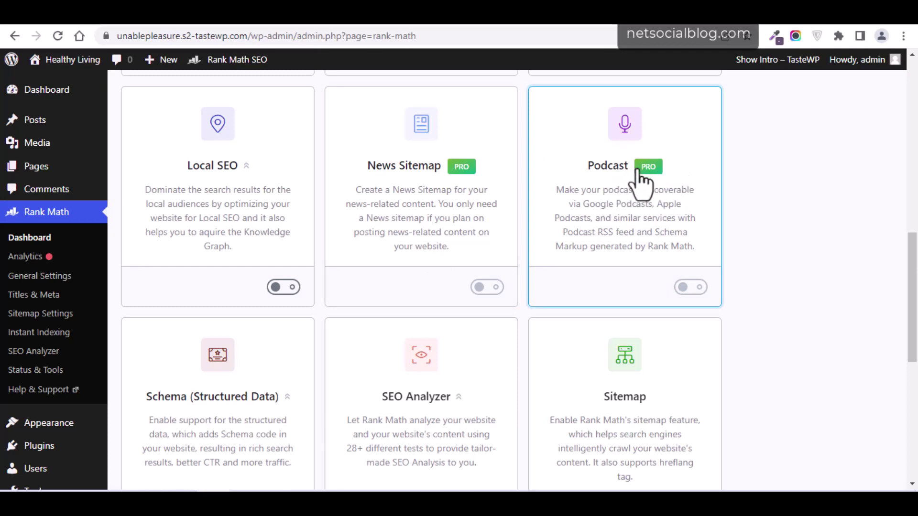
{"action": "scroll", "coordinate": [261, 227], "scroll_direction": "down", "scroll_amount": 8}
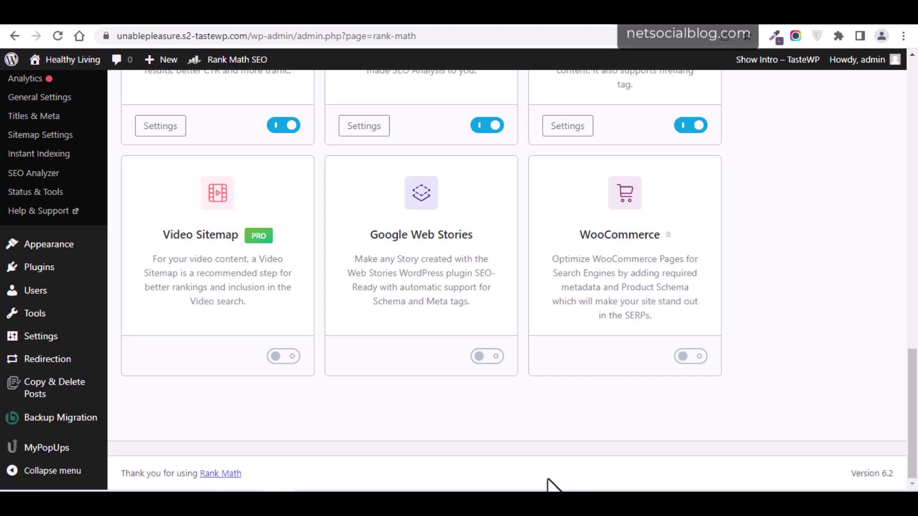
{"action": "scroll", "coordinate": [915, 385], "scroll_direction": "up", "scroll_amount": 8}
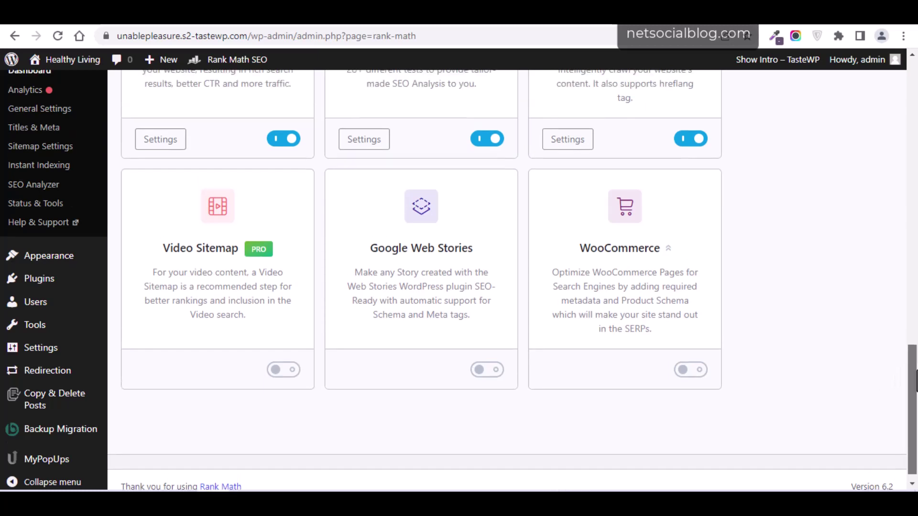
{"action": "scroll", "coordinate": [915, 385], "scroll_direction": "up", "scroll_amount": 10}
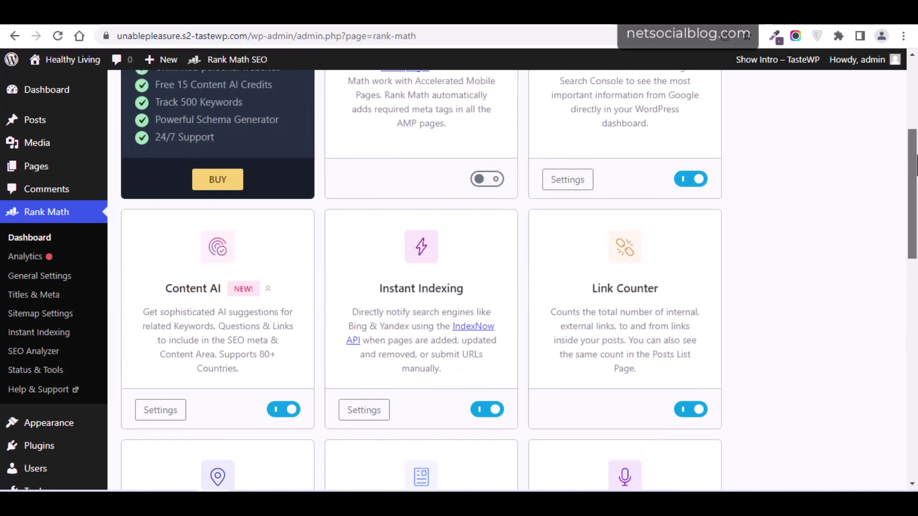
{"action": "scroll", "coordinate": [914, 385], "scroll_direction": "down", "scroll_amount": 12}
{"action": "scroll", "coordinate": [914, 385], "scroll_direction": "down", "scroll_amount": 5}
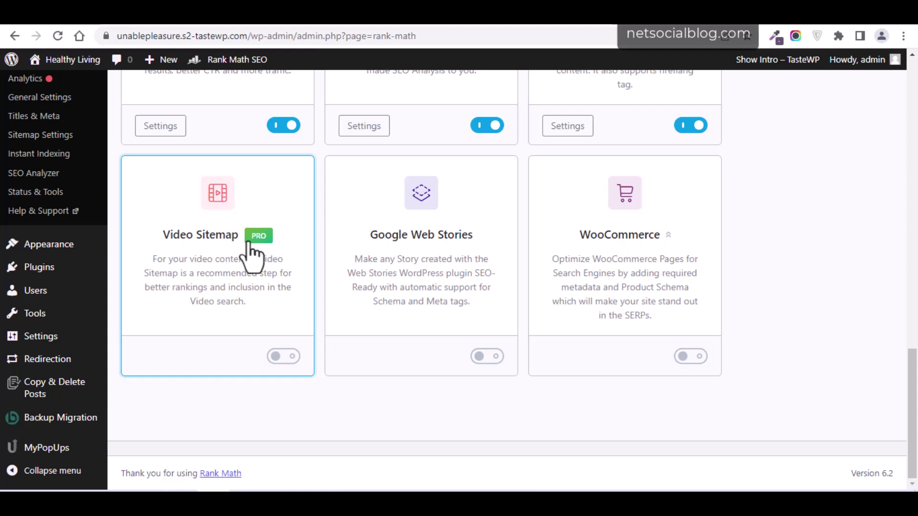
- Open netsocialblog.com/recommends/rankmath in a new browser tab to reach the RankMath website
{"action": "double_click", "coordinate": [661, 29]}
{"action": "left_click", "coordinate": [661, 28]}
{"action": "double_click", "coordinate": [783, 29]}
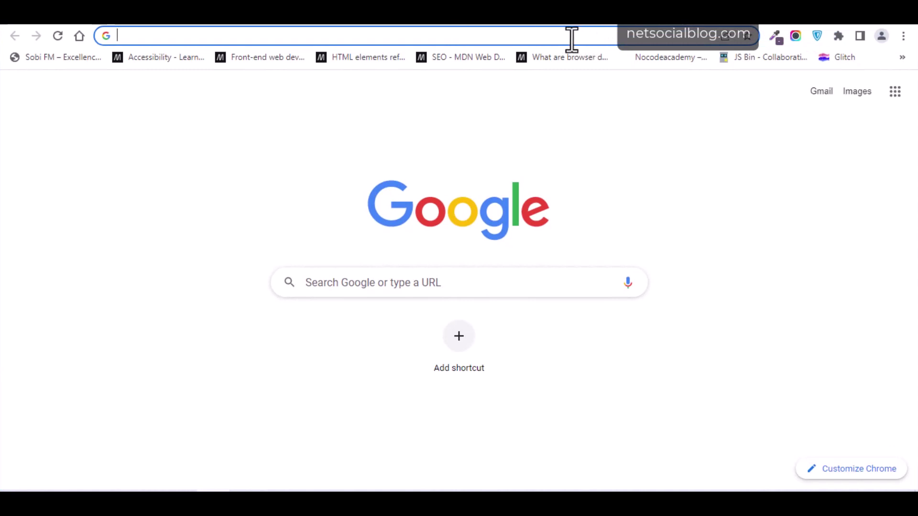
{"action": "left_click", "coordinate": [574, 37]}
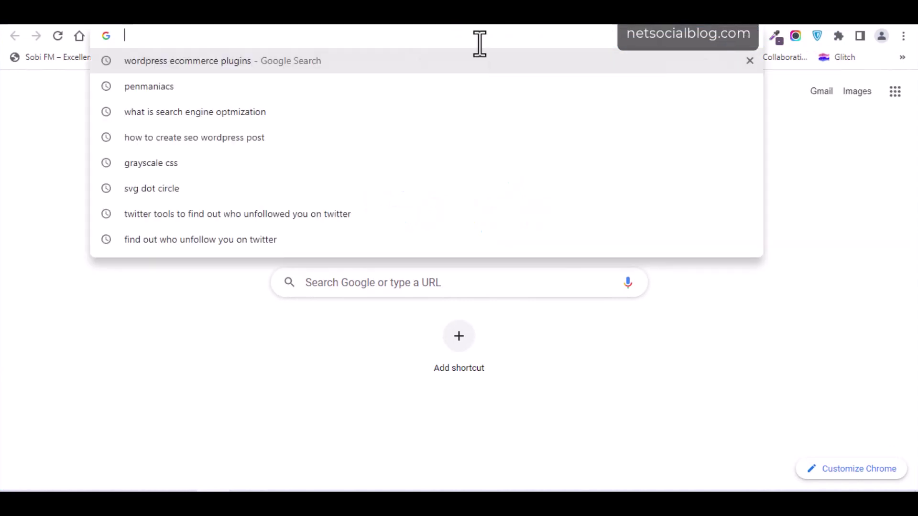
{"action": "type", "text": "net"}
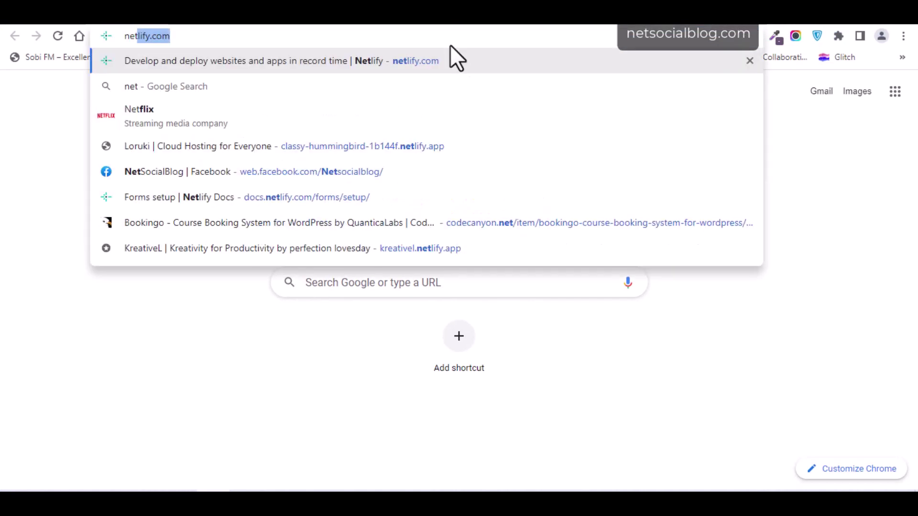
{"action": "type", "text": "socialblog."}
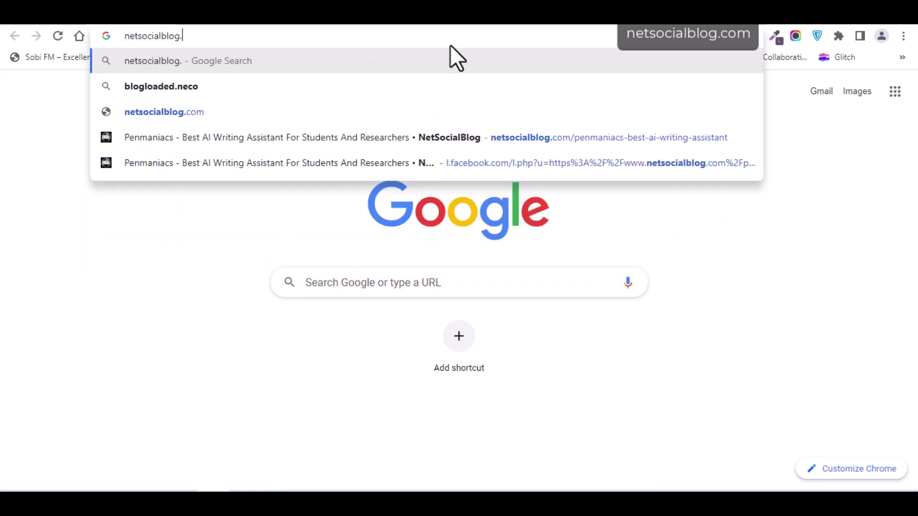
{"action": "type", "text": "com/r"}
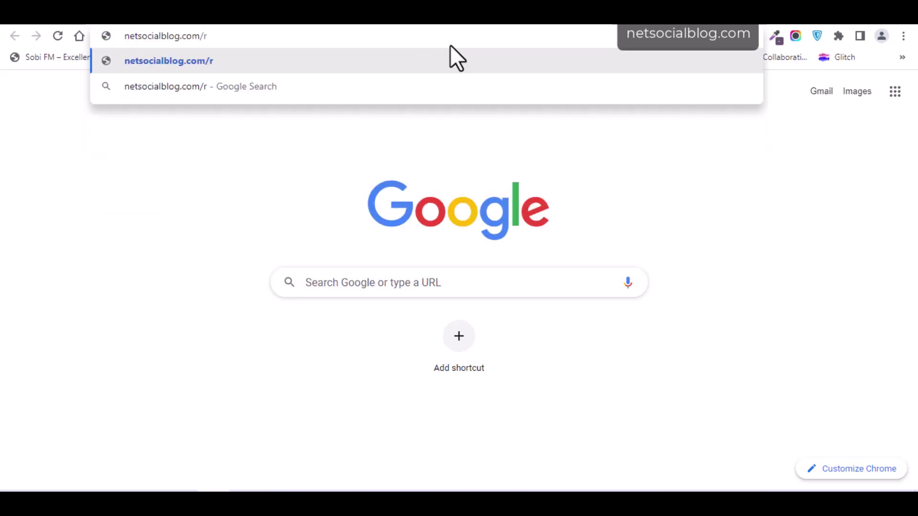
{"action": "type", "text": "ecommends/rankmath"}
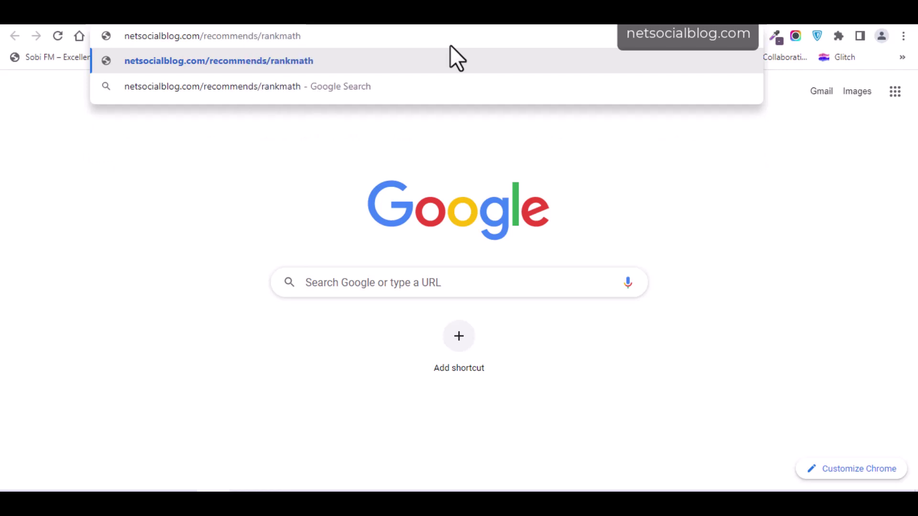
{"action": "key", "text": "Return"}
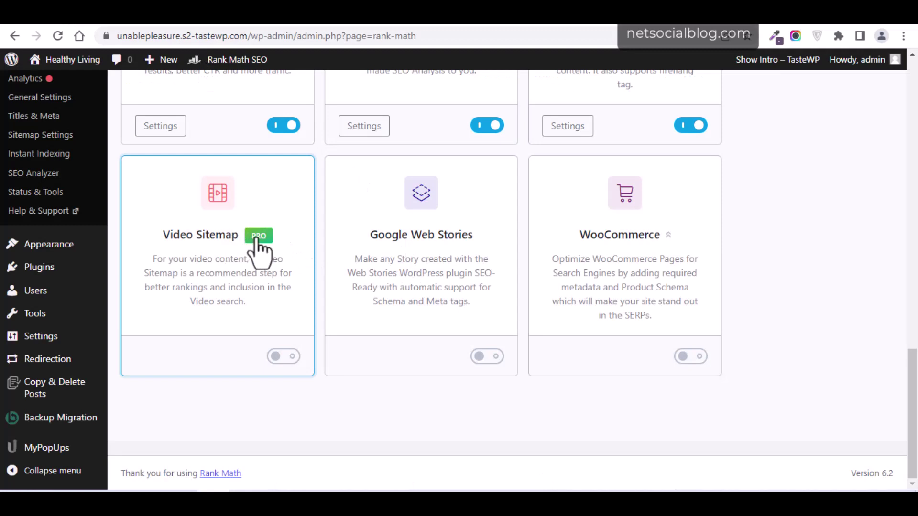
{"action": "left_click_drag", "start_coordinate": [917, 402], "coordinate": [911, 308]}
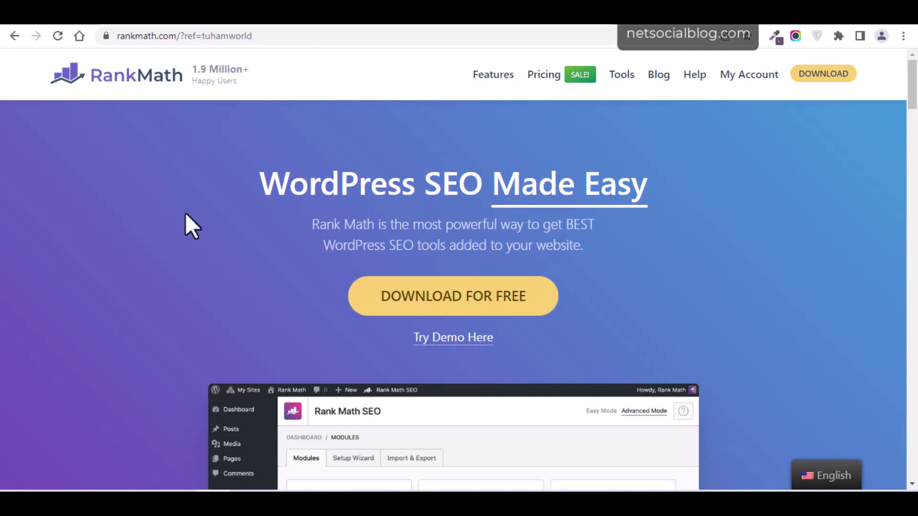
- Review the Agency, Business and PRO plans on the RankMath pricing page and open the Free vs Premium comparison
{"action": "left_click", "coordinate": [549, 80]}
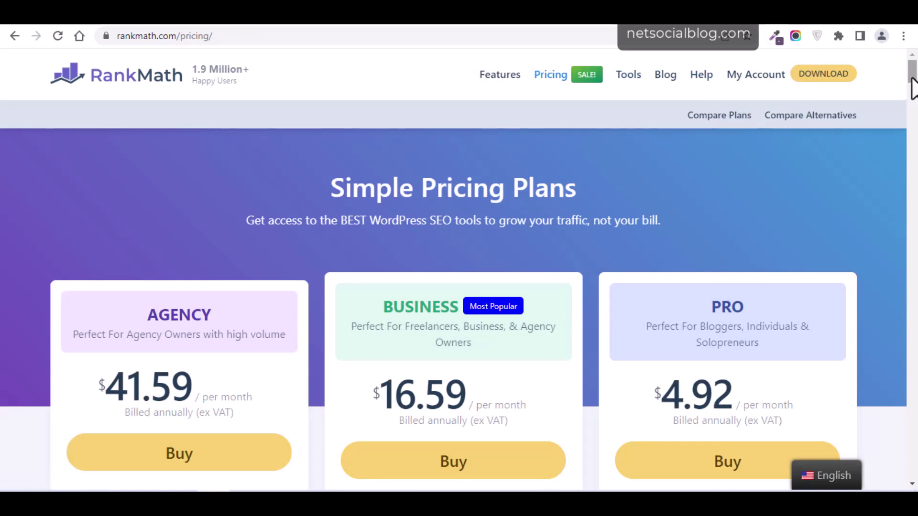
{"action": "scroll", "coordinate": [913, 84], "scroll_direction": "down", "scroll_amount": 2}
{"action": "scroll", "coordinate": [913, 82], "scroll_direction": "down", "scroll_amount": 3}
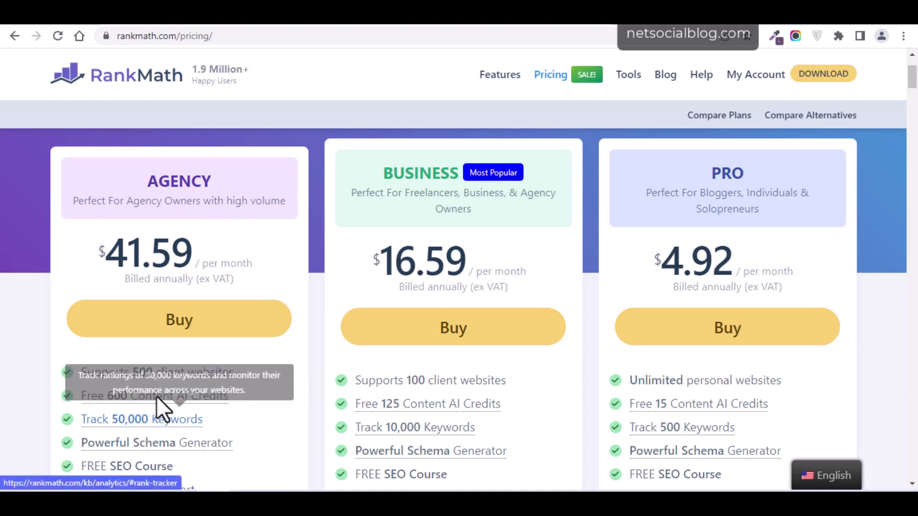
{"action": "mouse_move", "coordinate": [230, 376]}
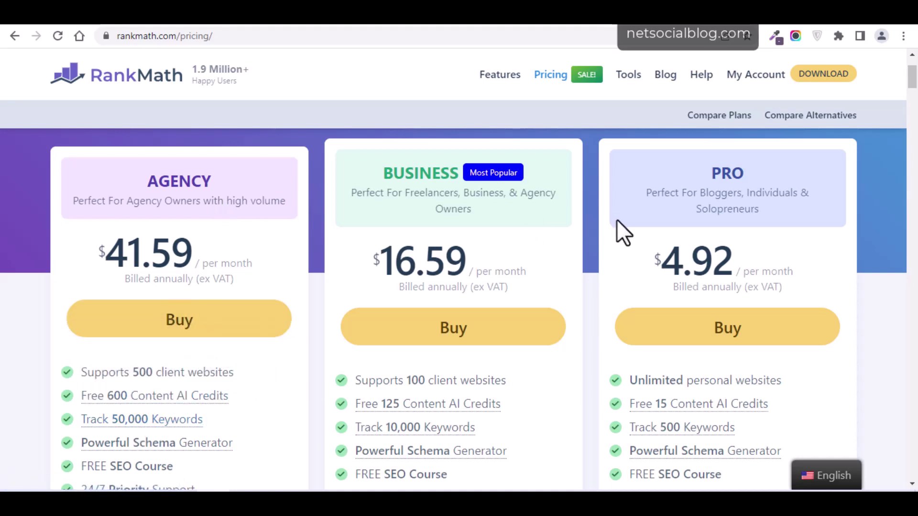
{"action": "mouse_move", "coordinate": [424, 382]}
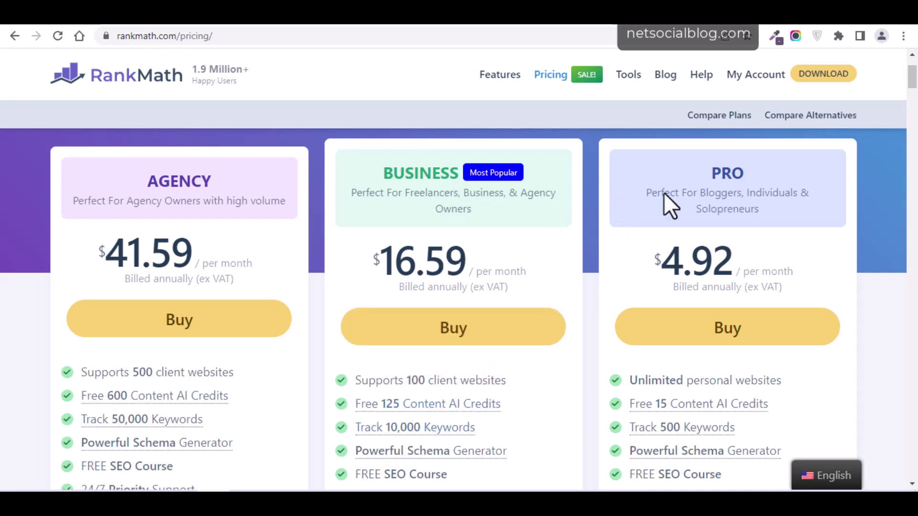
{"action": "mouse_move", "coordinate": [693, 380]}
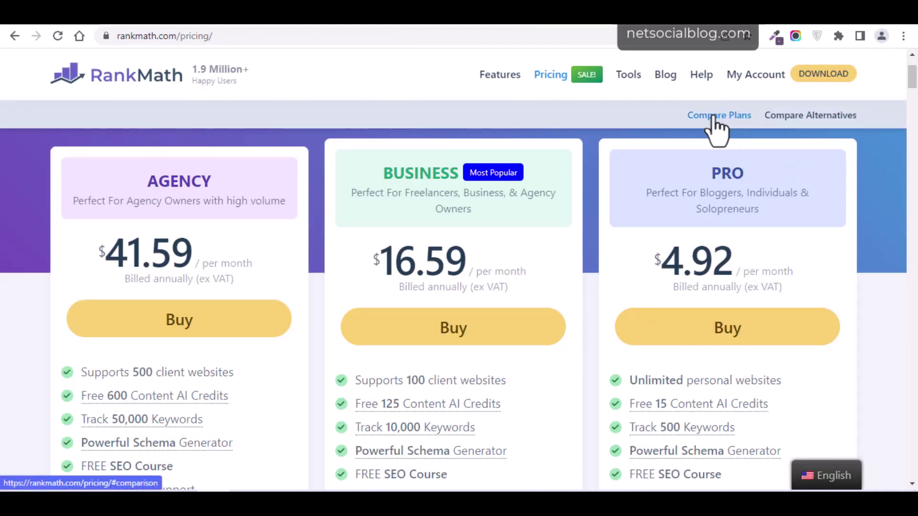
{"action": "left_click", "coordinate": [715, 116]}
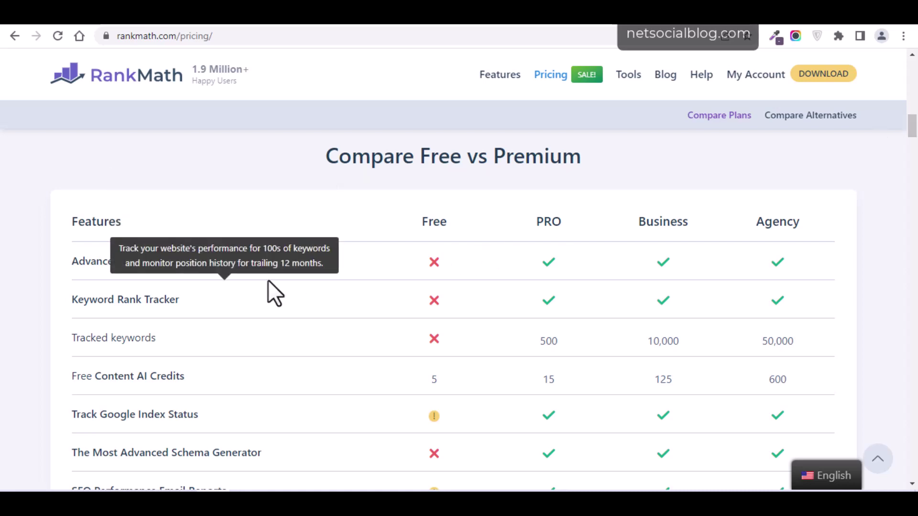
{"action": "mouse_move", "coordinate": [256, 273]}
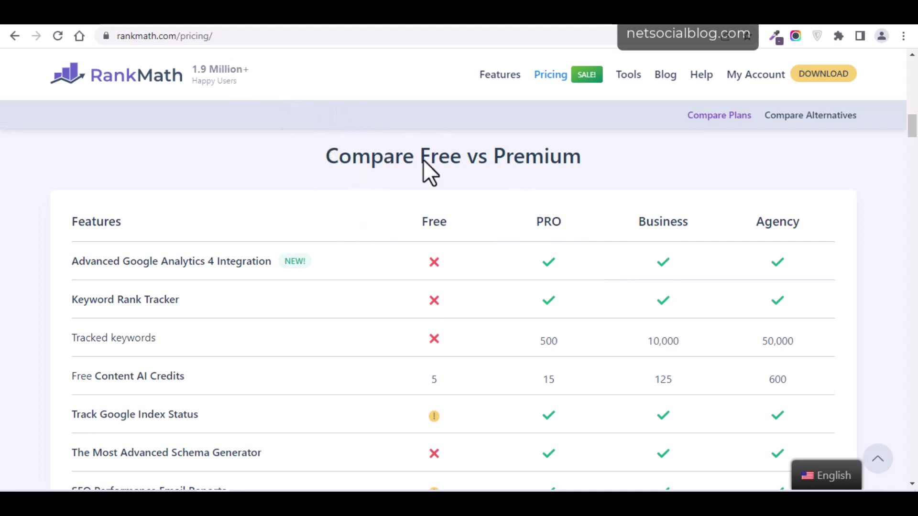
- Leave the Free vs Premium comparison and return to the beginning of the Rank Math modules list in the WordPress dashboard
{"action": "mouse_move", "coordinate": [912, 133]}
{"action": "left_mouse_down"}
{"action": "mouse_move", "coordinate": [916, 241]}
{"action": "mouse_move", "coordinate": [916, 122]}
{"action": "mouse_move", "coordinate": [917, 141]}
{"action": "mouse_move", "coordinate": [917, 130]}
{"action": "left_mouse_up"}
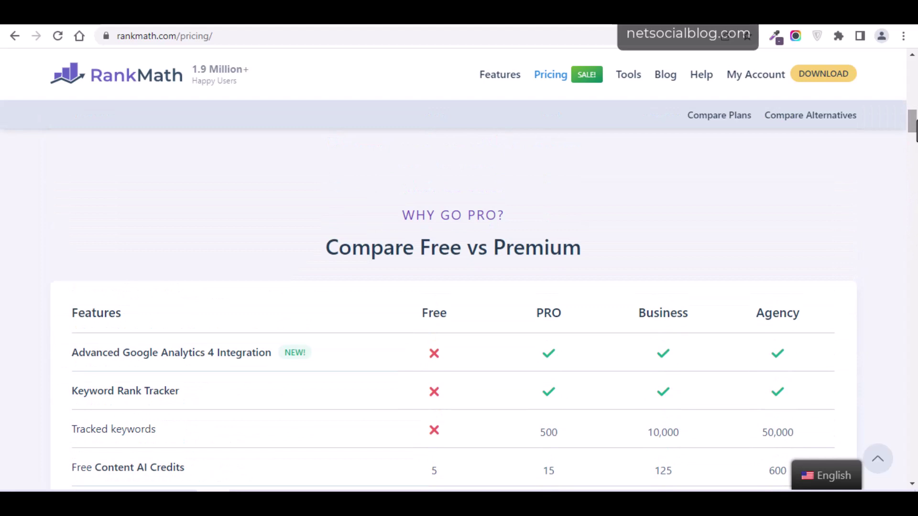
{"action": "left_click", "coordinate": [311, 16]}
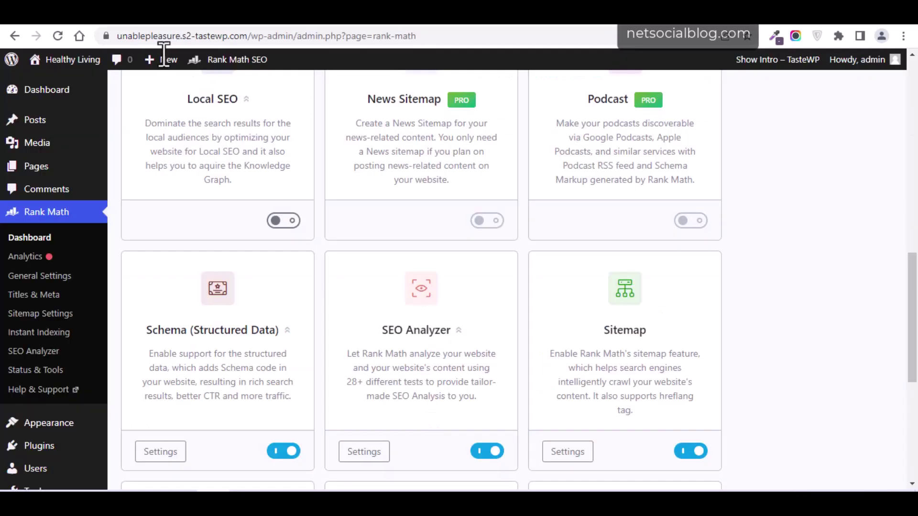
{"action": "left_click_drag", "start_coordinate": [914, 292], "coordinate": [914, 98]}
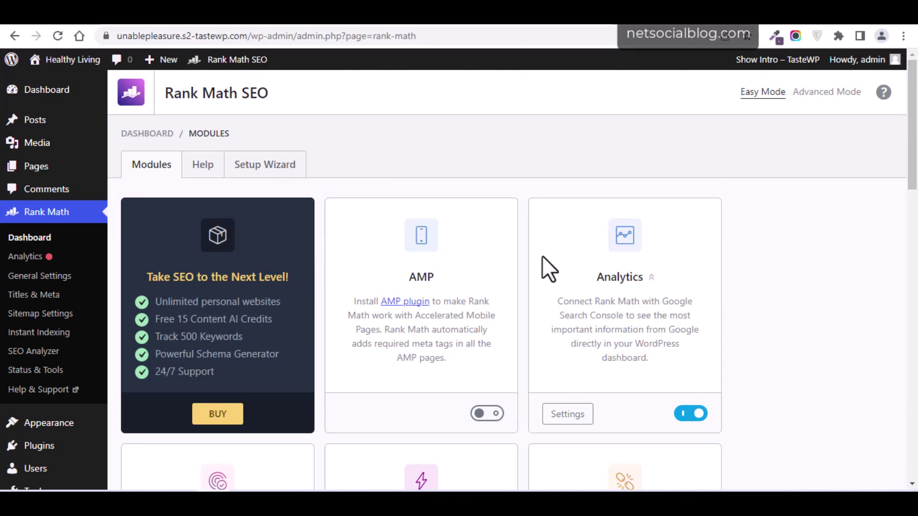
- Switch to the Notepad outline, extend the STEP 2 line with "for your website" and add a blank line below it
{"action": "key", "text": "alt+Tab"}
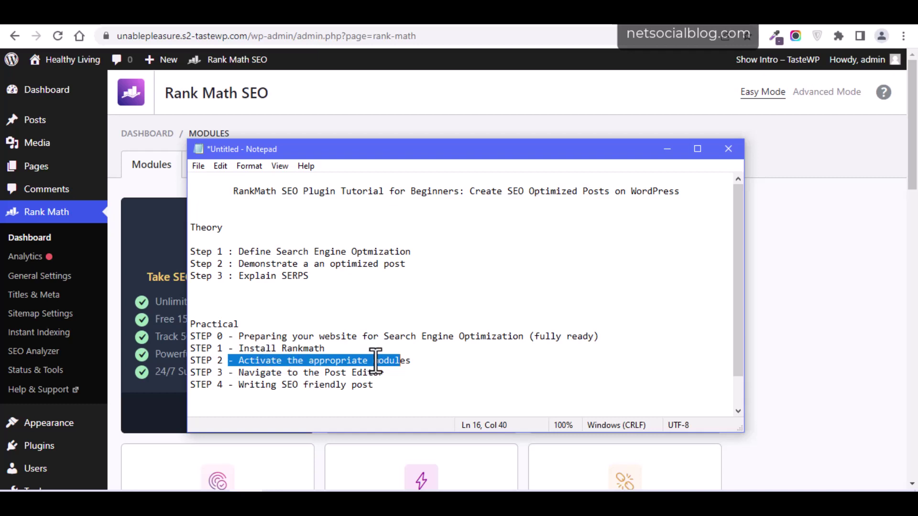
{"action": "left_click", "coordinate": [423, 364]}
{"action": "type", "text": "f"}
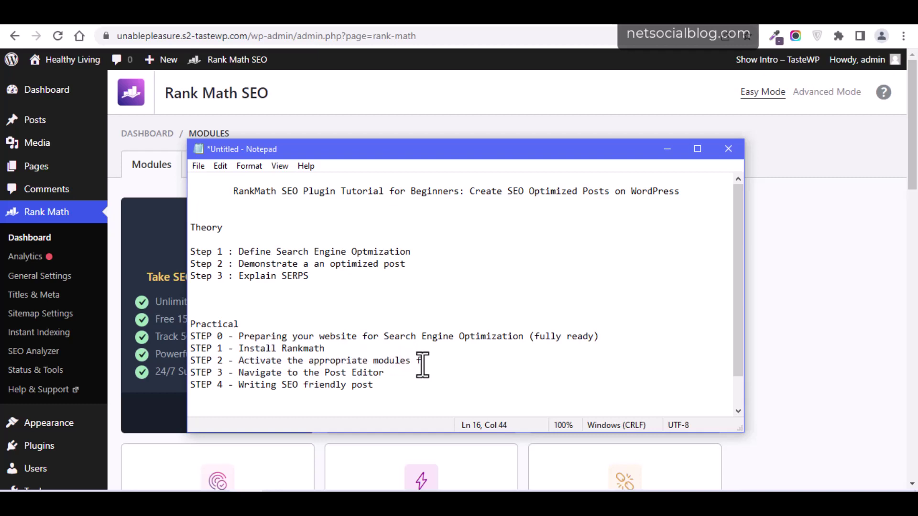
{"action": "type", "text": "or your website"}
{"action": "key", "text": "Return"}
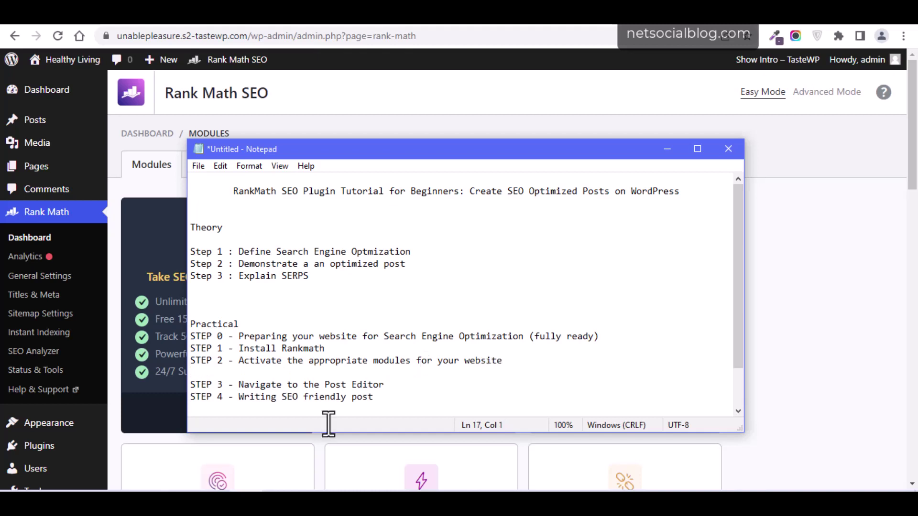
{"action": "left_click", "coordinate": [391, 388]}
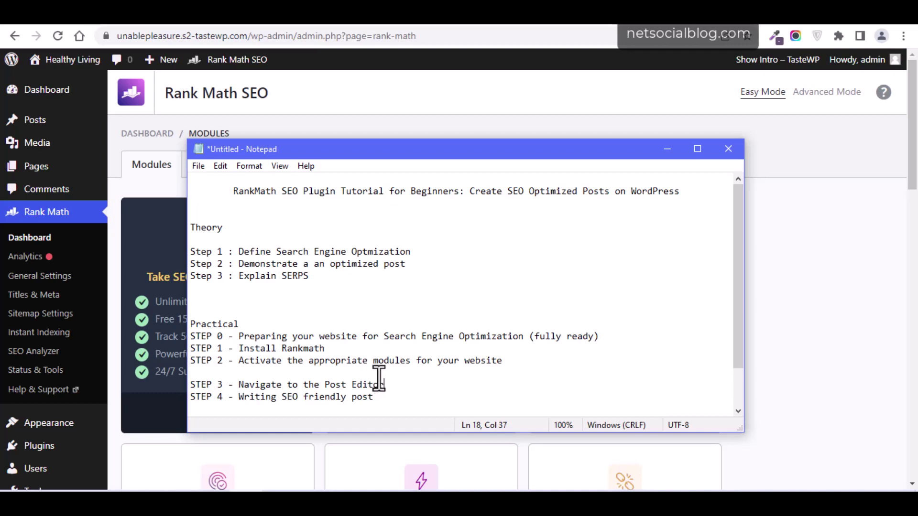
{"action": "left_click_drag", "start_coordinate": [486, 191], "coordinate": [638, 191]}
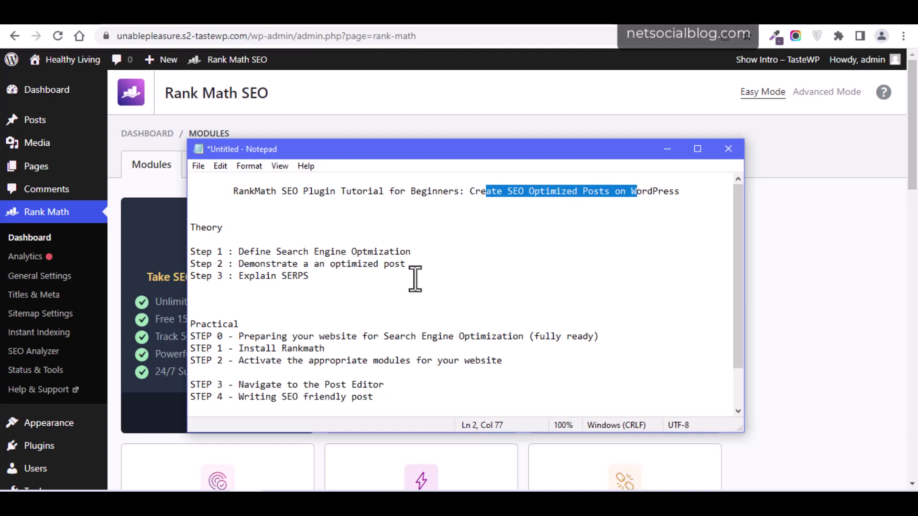
- Open the list of all WordPress posts and highlight "Writing SEO friendly post" in the Notepad outline
{"action": "left_click", "coordinate": [360, 92]}
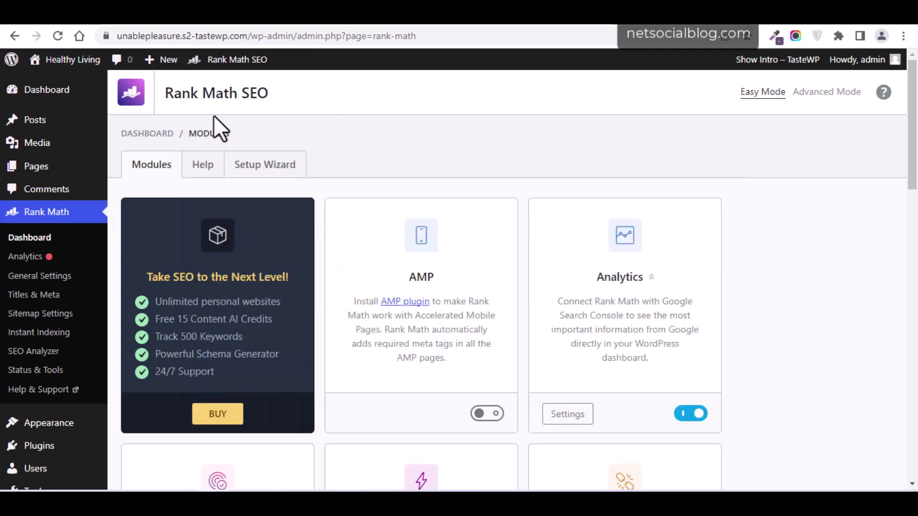
{"action": "left_click", "coordinate": [47, 128]}
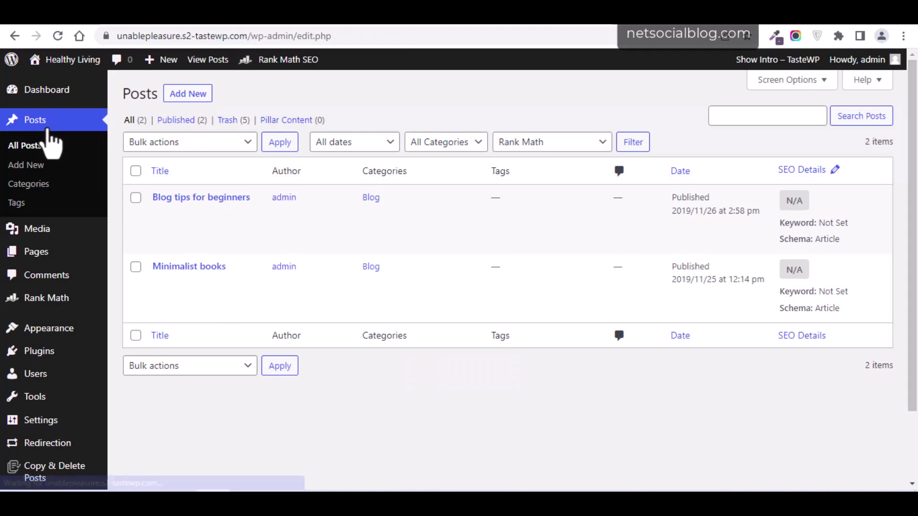
{"action": "key", "text": "alt+Tab"}
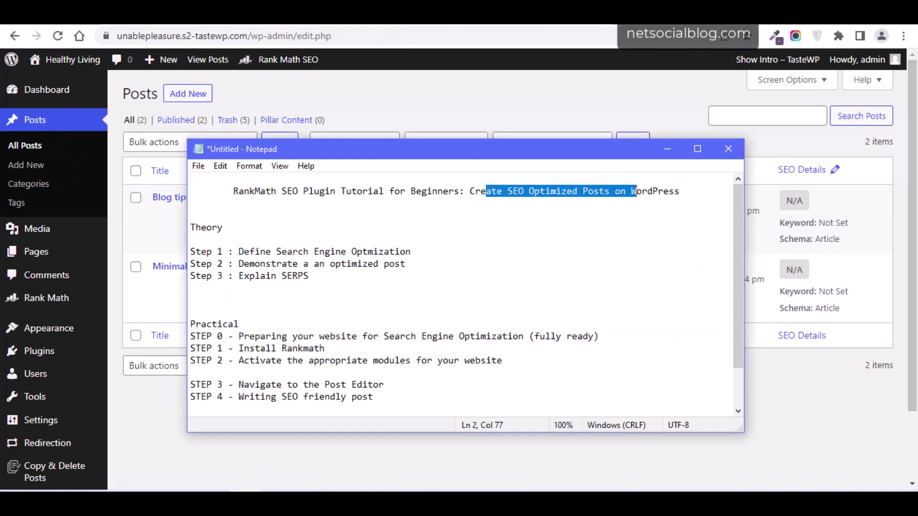
{"action": "left_click_drag", "start_coordinate": [373, 398], "coordinate": [236, 404]}
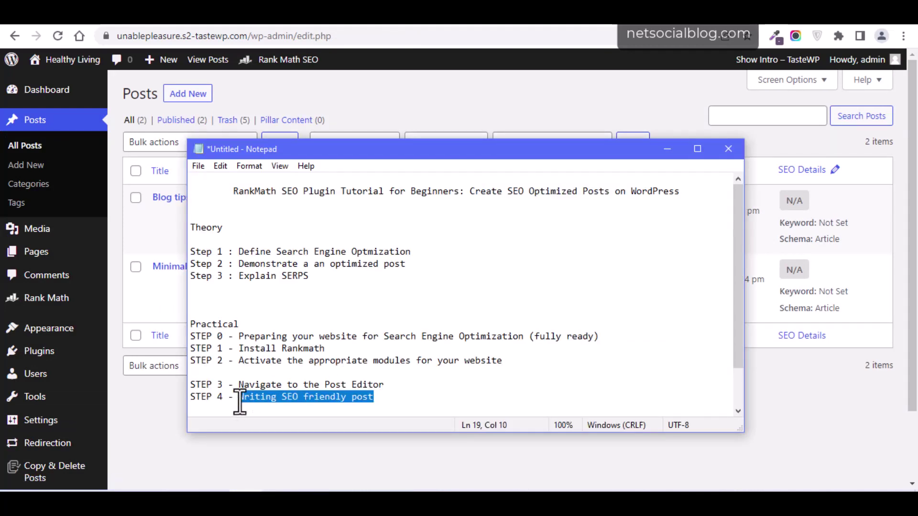
{"action": "left_click", "coordinate": [406, 93]}
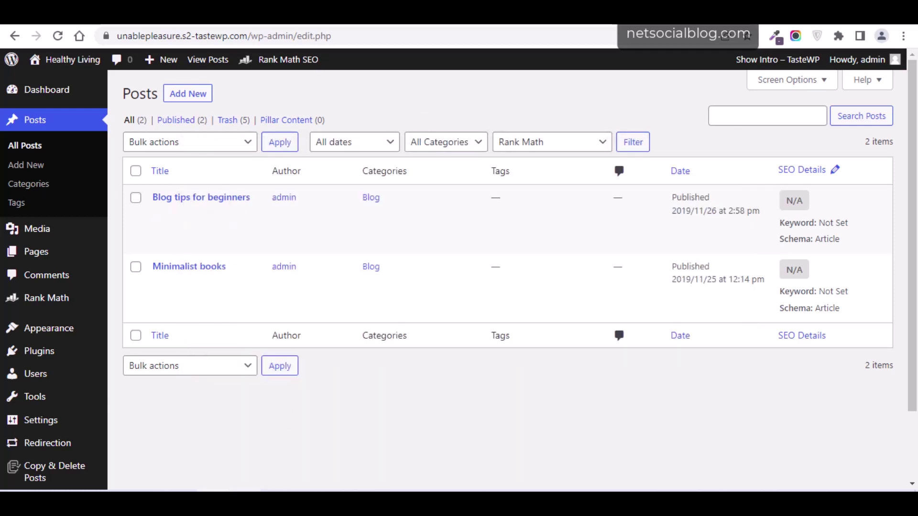
- Below STEP 4 in Notepad, add "Step 4.1 - Have an article to write about, keywords for the article, images for the article"
{"action": "left_click", "coordinate": [245, 503]}
{"action": "left_click", "coordinate": [391, 406]}
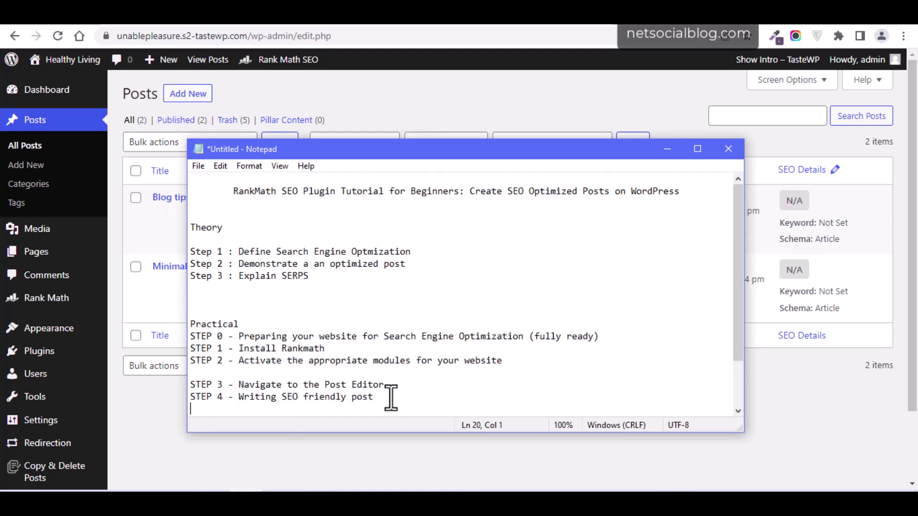
{"action": "key", "text": "Return"}
{"action": "type", "text": "STep"}
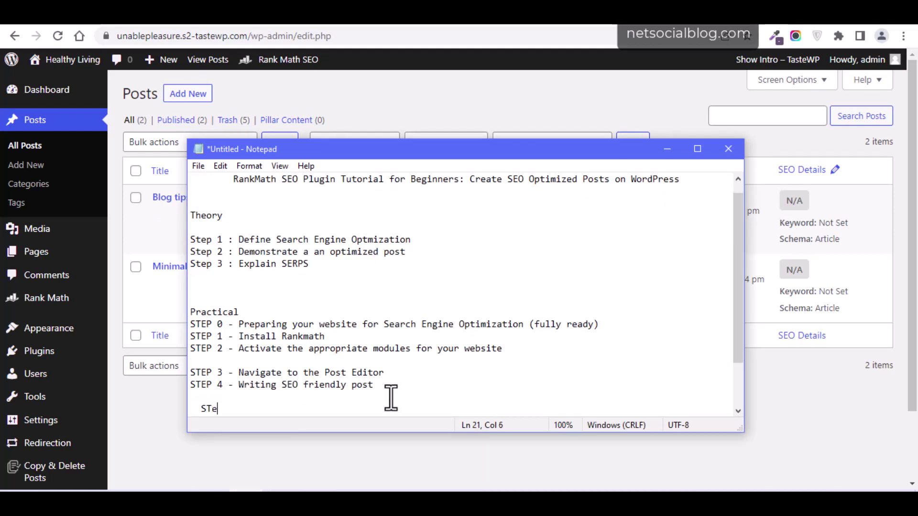
{"action": "key", "text": "BackSpace"}
{"action": "key", "text": "BackSpace"}
{"action": "key", "text": "BackSpace"}
{"action": "type", "text": "tep 4.1 "}
{"action": "type", "text": "- Have an arti"}
{"action": "type", "text": "cle w"}
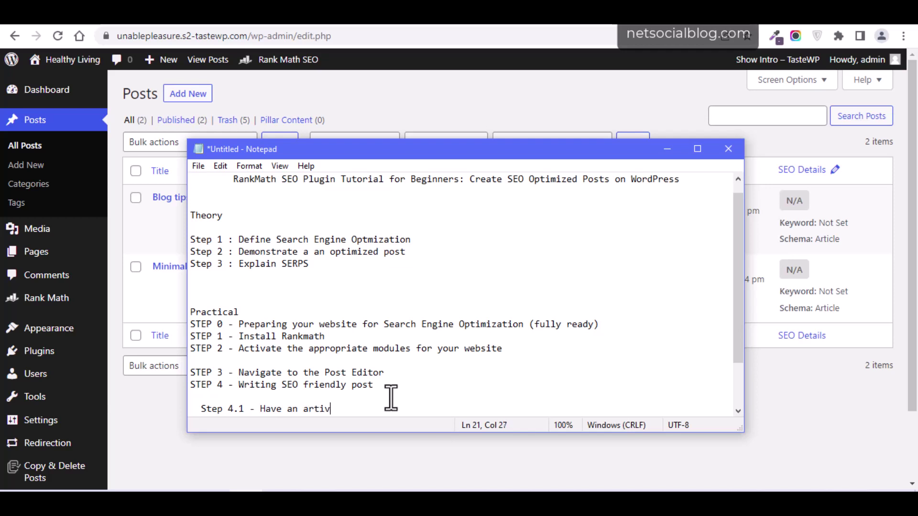
{"action": "key", "text": "BackSpace"}
{"action": "type", "text": "to write about;"}
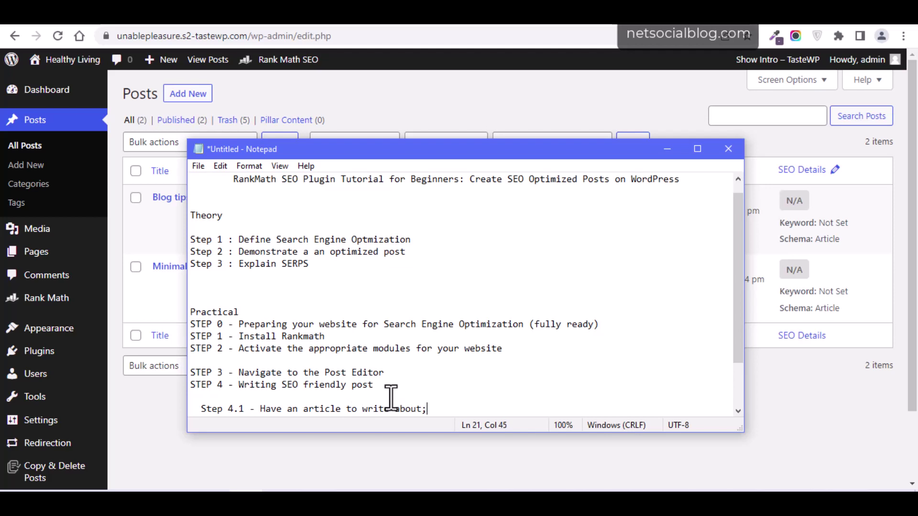
{"action": "key", "text": "BackSpace"}
{"action": "type", "text": ", keywords for t"}
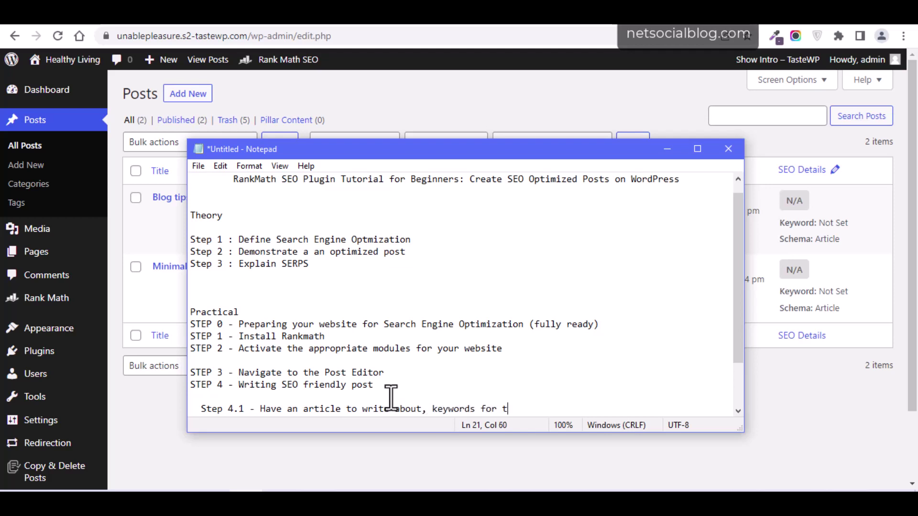
{"action": "type", "text": "he article, images for the article"}
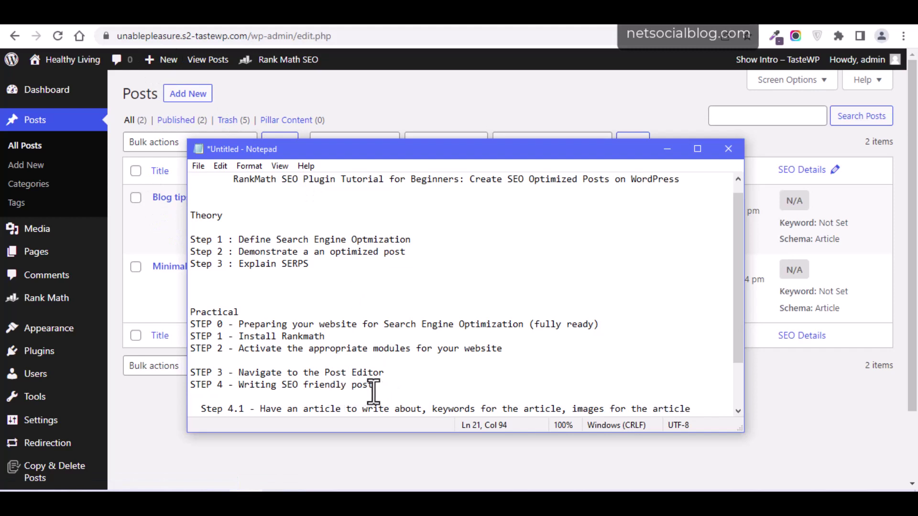
- View the "Blog Post - Develop Healthy Habit" document in Google Docs and start a new WordPress post
{"action": "left_click_drag", "start_coordinate": [304, 410], "coordinate": [191, 410]}
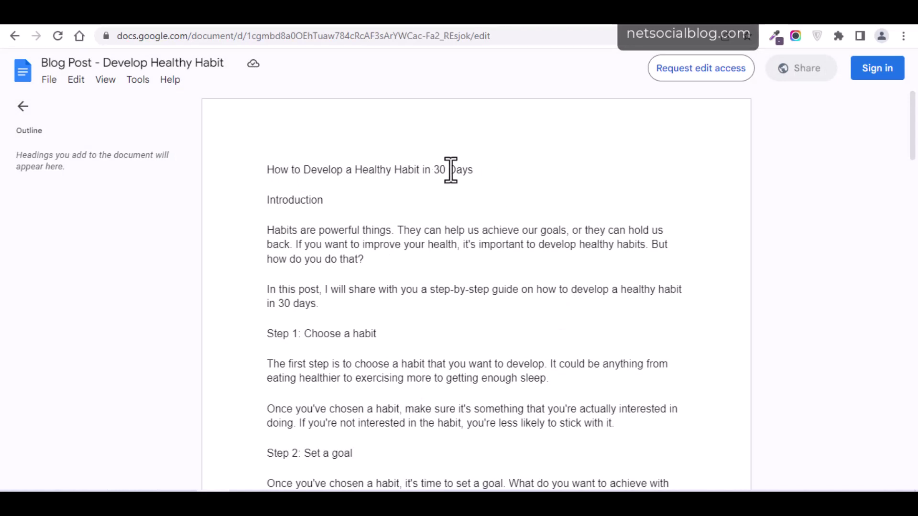
{"action": "left_click", "coordinate": [96, 24]}
{"action": "left_click", "coordinate": [190, 94]}
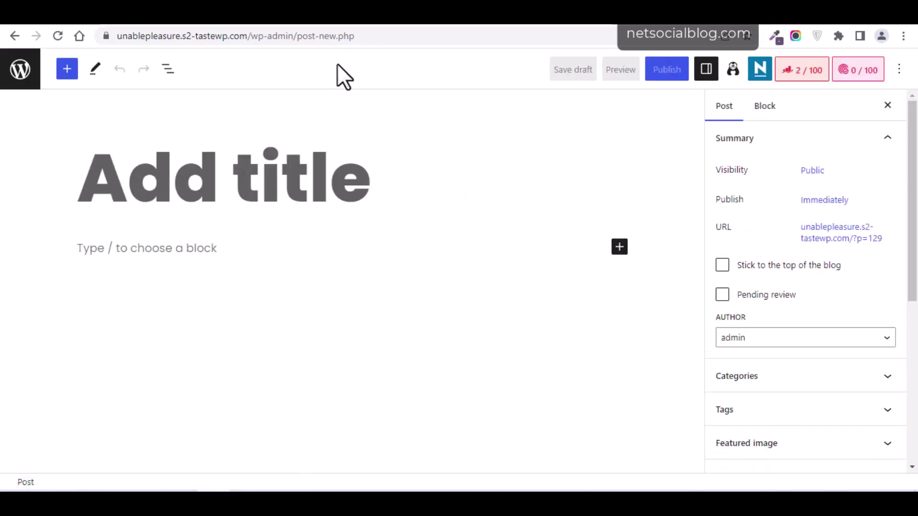
- Copy the title "How to Develop a Healthy Habit in 30 Days" from the Google Docs article into the new post's title
{"action": "left_click", "coordinate": [421, 12]}
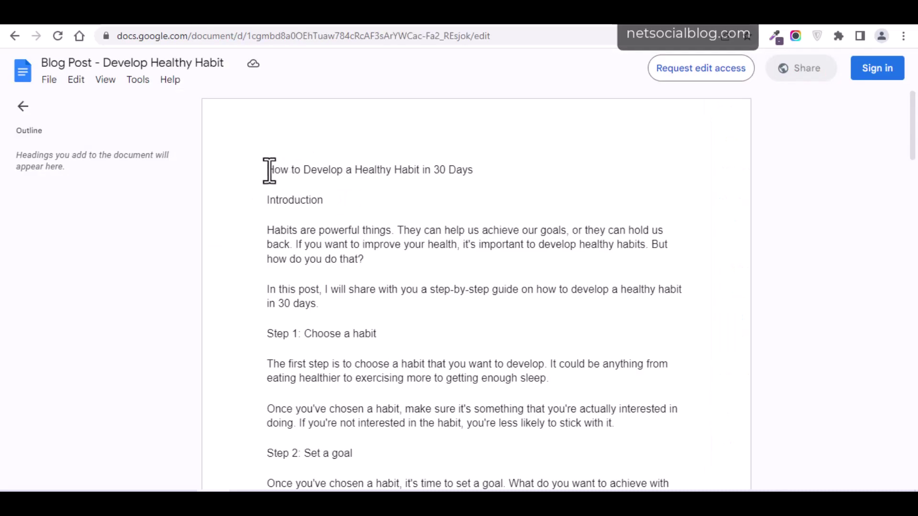
{"action": "left_click_drag", "start_coordinate": [269, 169], "coordinate": [475, 167]}
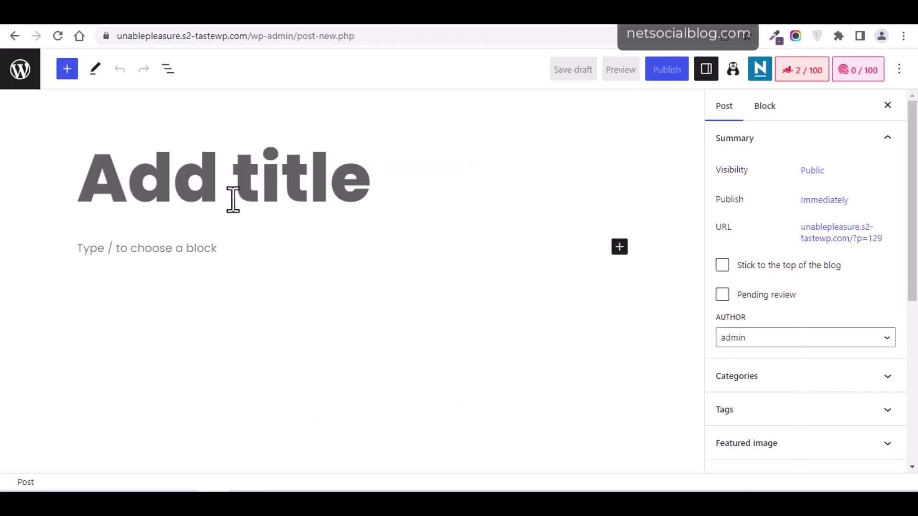
{"action": "type", "text": "How to Develop a Healthy Habit in 30 Days"}
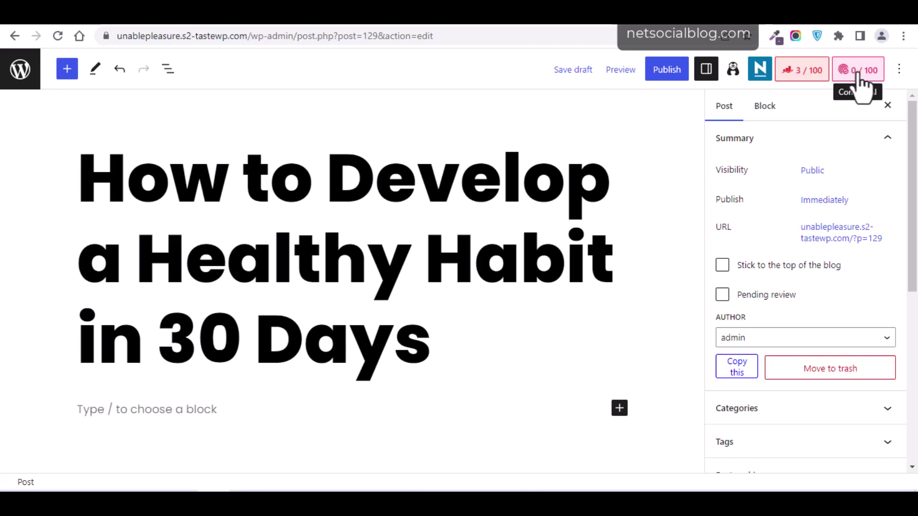
- Show the post's Rank Math SEO settings and look through the Google results for "wordpress ecommerce plugins"
{"action": "left_click", "coordinate": [397, 292]}
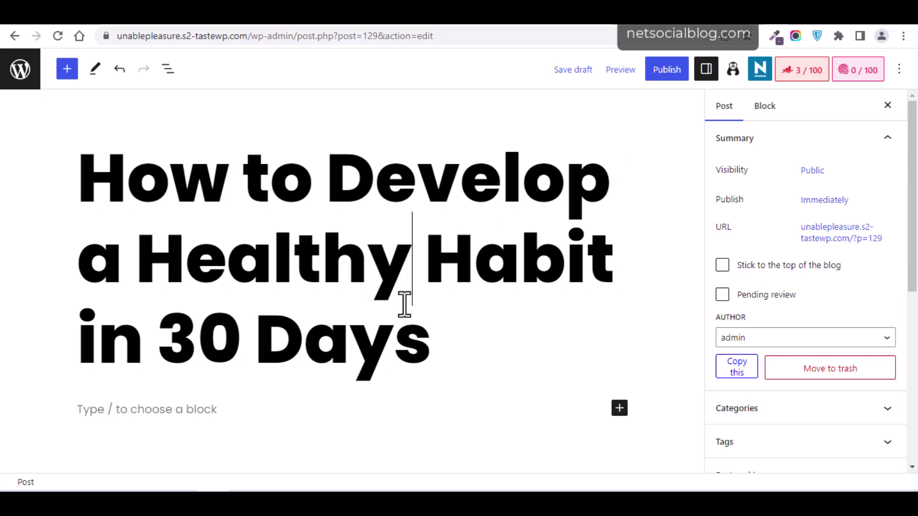
{"action": "left_click_drag", "start_coordinate": [404, 305], "coordinate": [322, 237]}
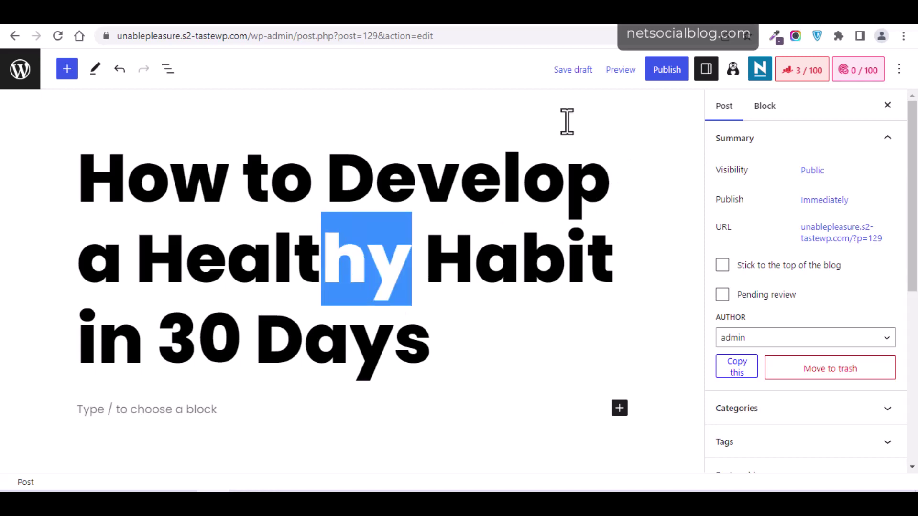
{"action": "left_click", "coordinate": [797, 72]}
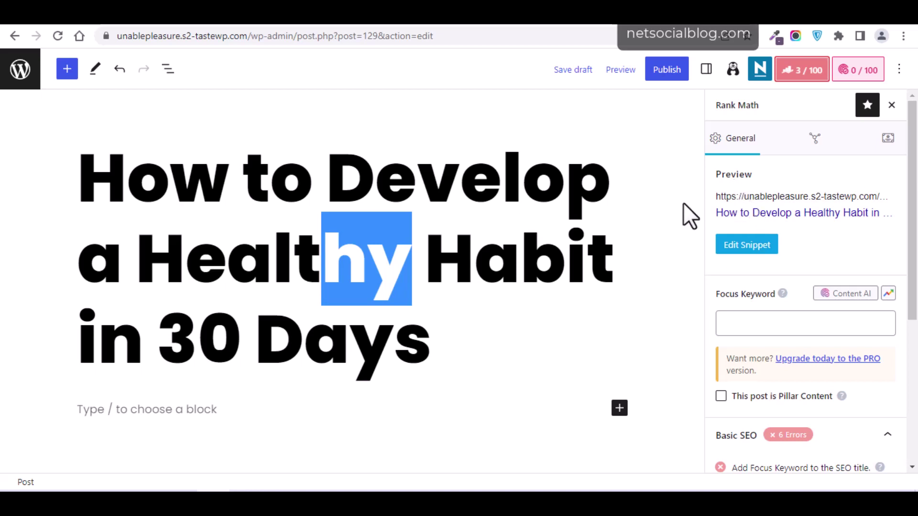
{"action": "left_click", "coordinate": [525, 22]}
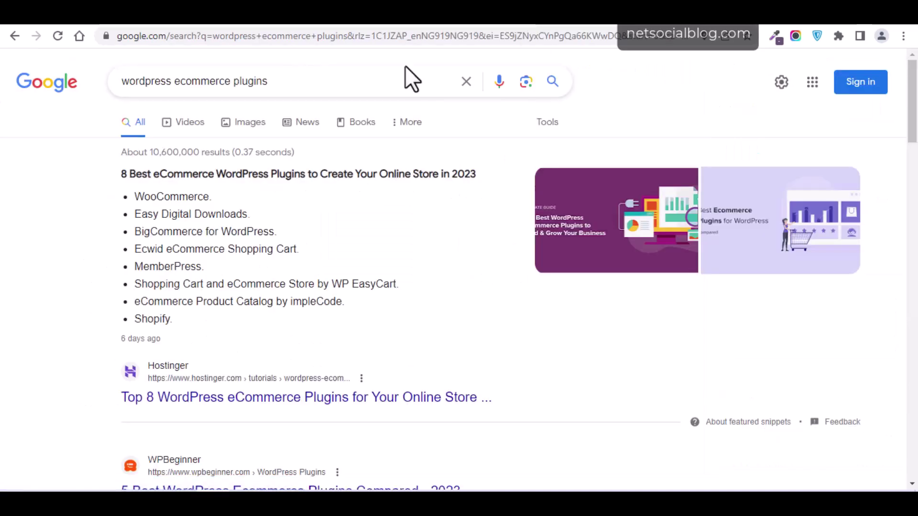
{"action": "left_click_drag", "start_coordinate": [913, 108], "coordinate": [913, 226]}
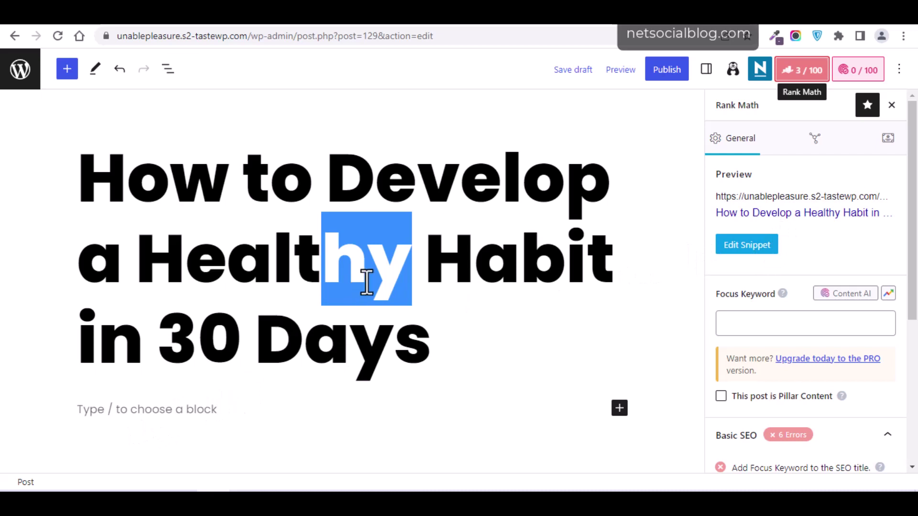
- Replace the Step 4.1 line in the Notepad outline with "First thing - is to insert your keyword"
{"action": "key", "text": "alt+Tab"}
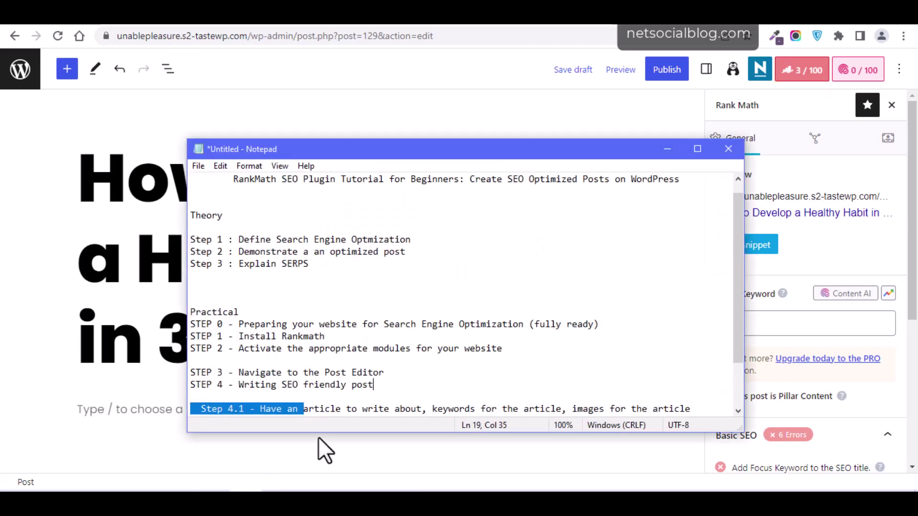
{"action": "key", "text": "shift+Down"}
{"action": "key", "text": "shift+Down"}
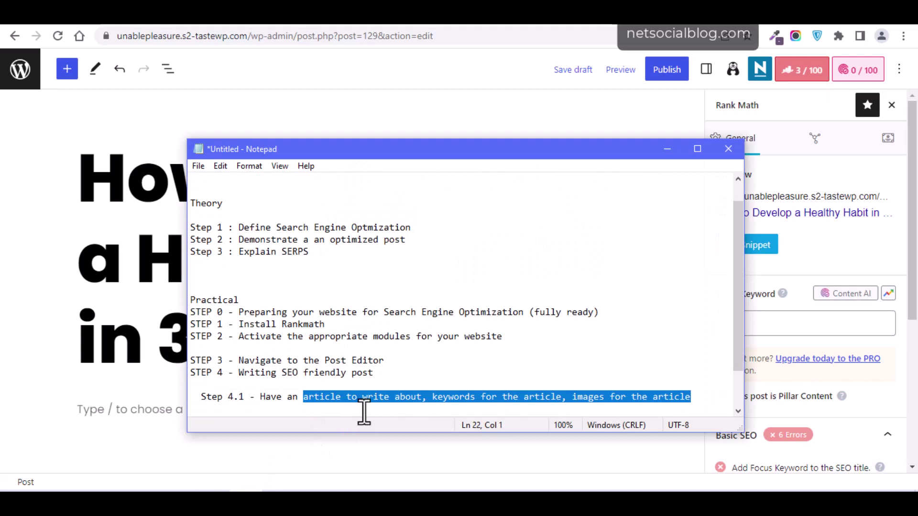
{"action": "key", "text": "Delete"}
{"action": "key", "text": "shift+Up"}
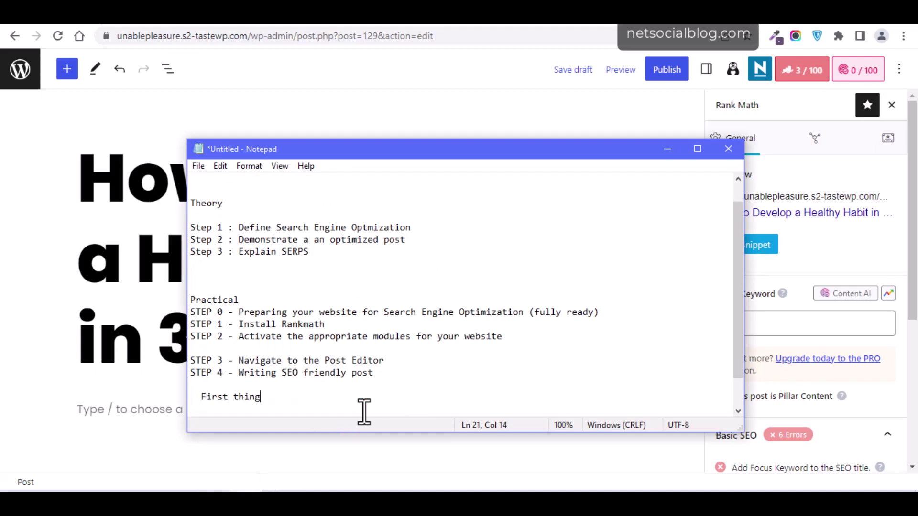
{"action": "type", "text": "First thing - is to insert your keyword"}
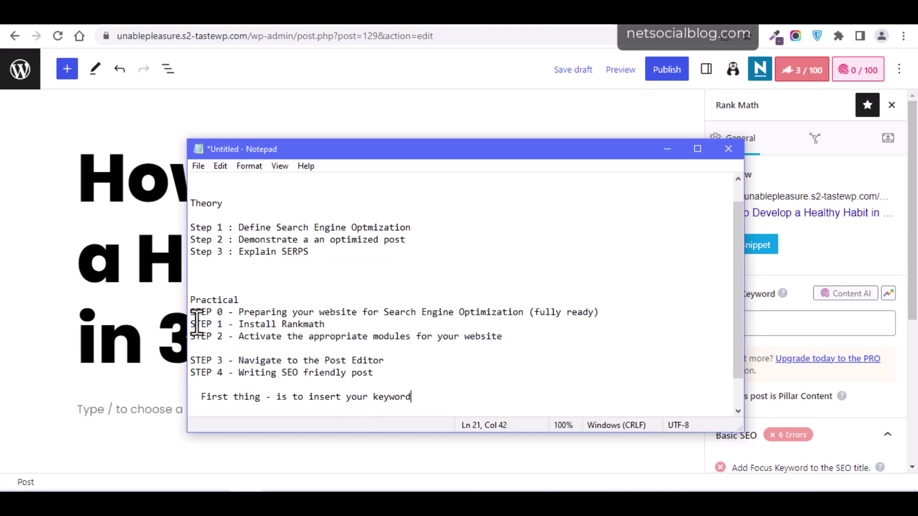
- Return to the WordPress post and set its Rank Math focus keyword to "develop a healthy habit"
{"action": "left_click", "coordinate": [126, 268]}
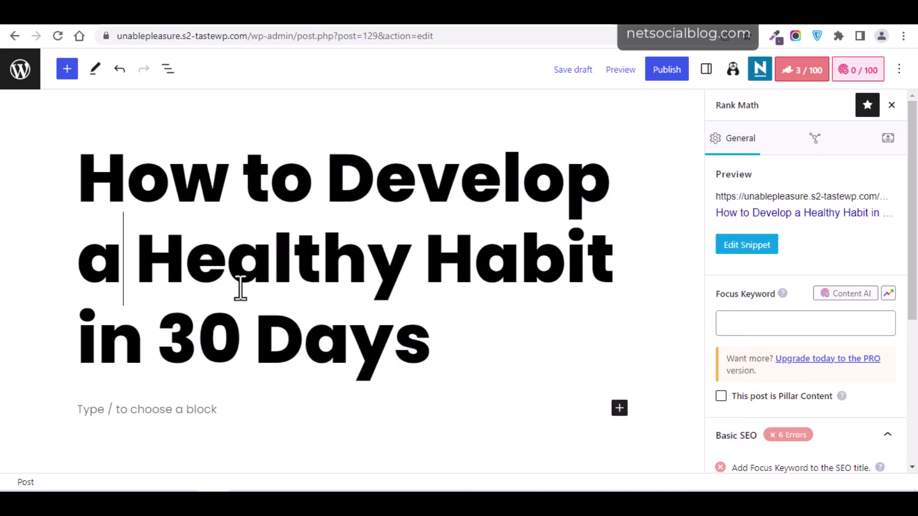
{"action": "left_click", "coordinate": [754, 318]}
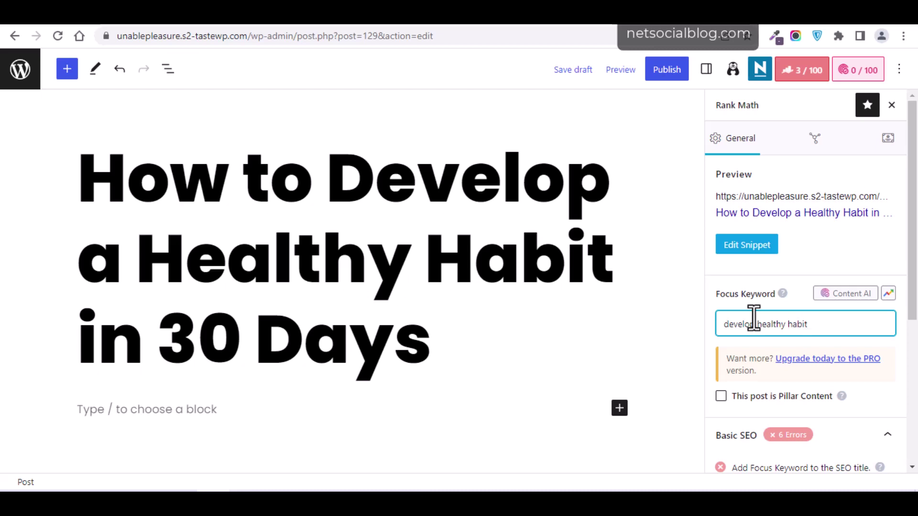
{"action": "type", "text": "a"}
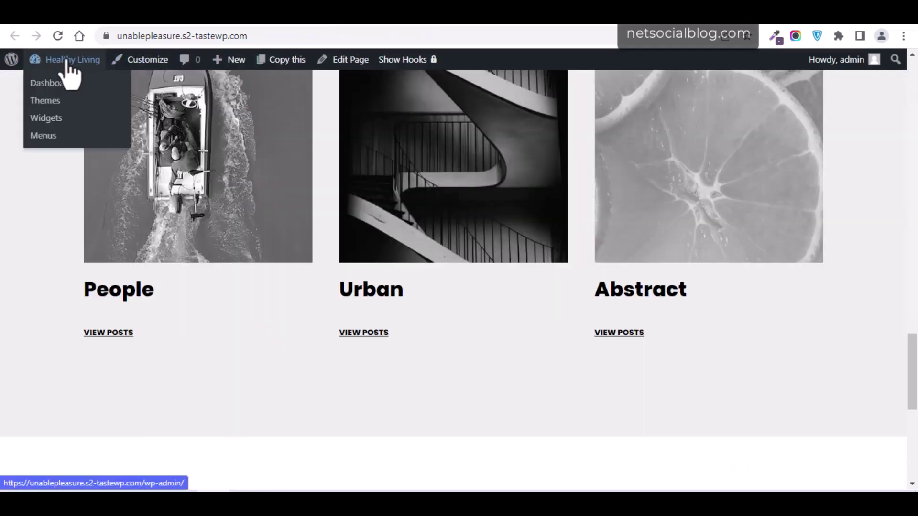
- Open the site's WordPress dashboard in a new browser tab and view the Rank Math Analytics page for connecting an account
{"action": "right_click", "coordinate": [67, 59]}
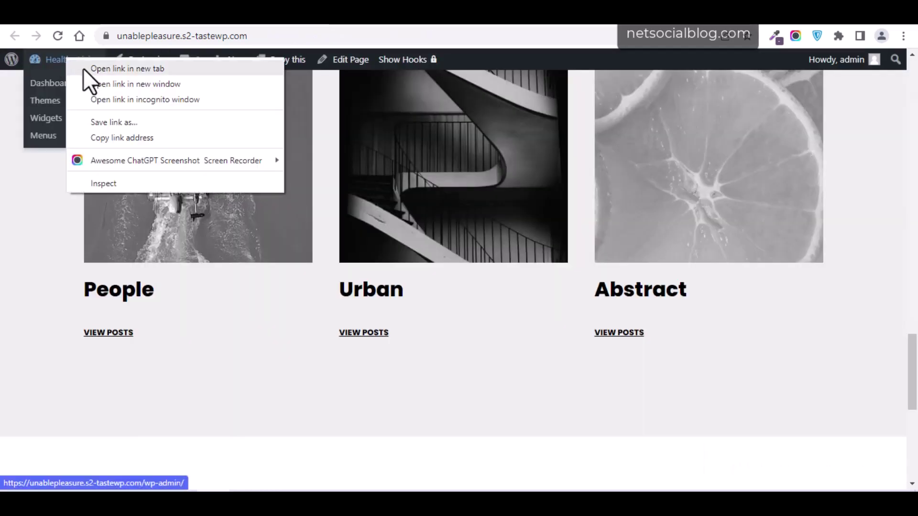
{"action": "left_click", "coordinate": [88, 68]}
{"action": "key", "text": "ctrl+Tab"}
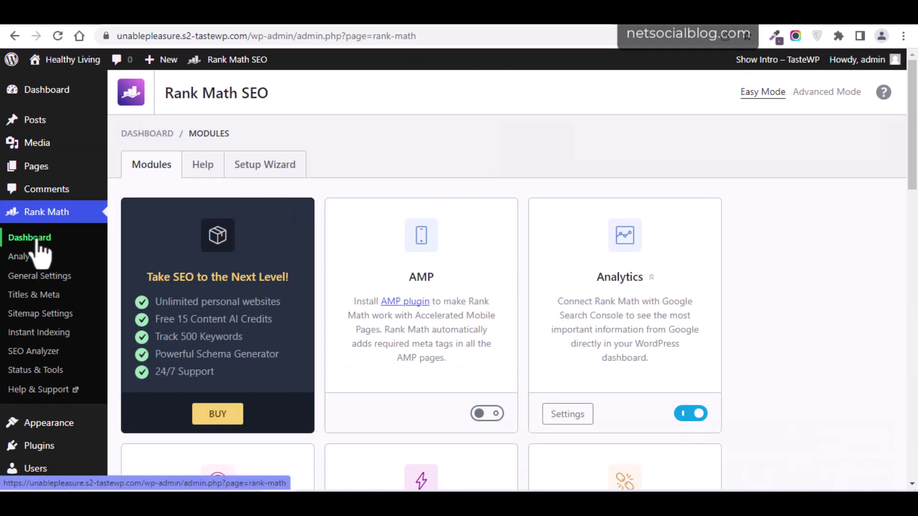
{"action": "left_click", "coordinate": [38, 258]}
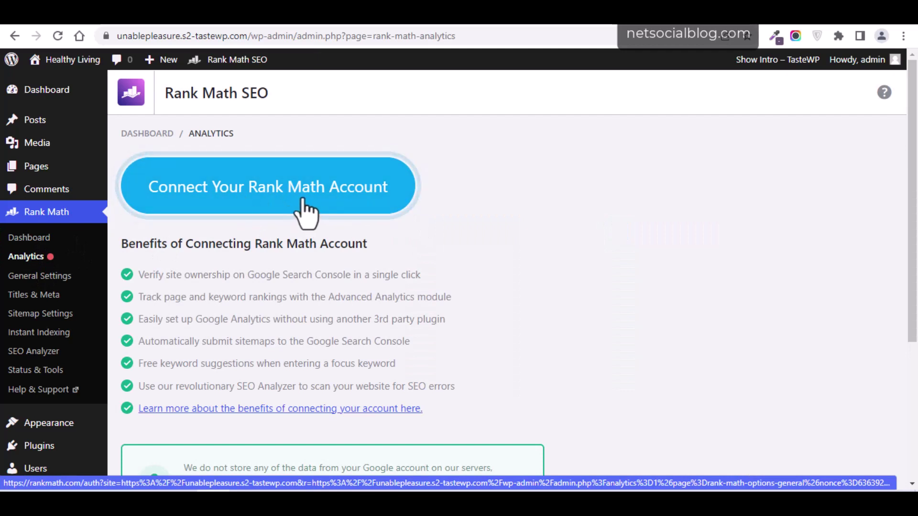
{"action": "mouse_move", "coordinate": [206, 61]}
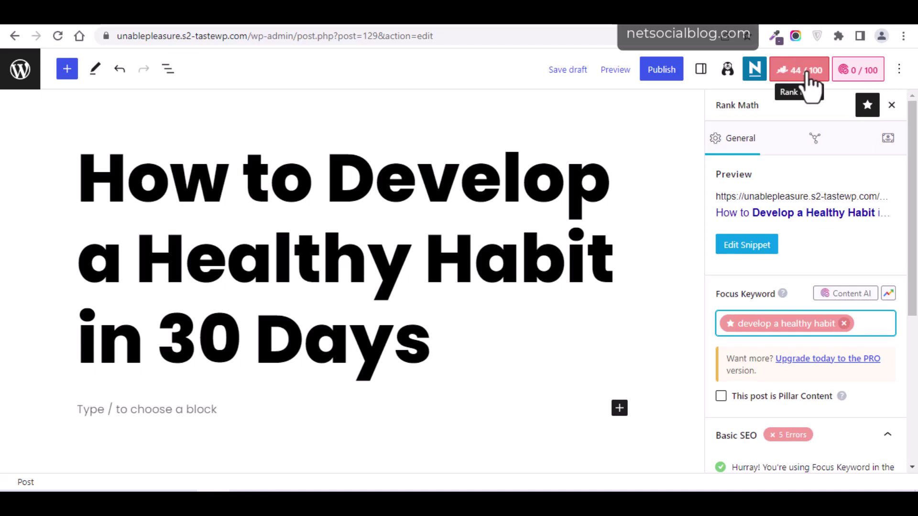
- Highlight the focus keyword in the post title and review the Basic SEO checks for the post
{"action": "left_click", "coordinate": [534, 489]}
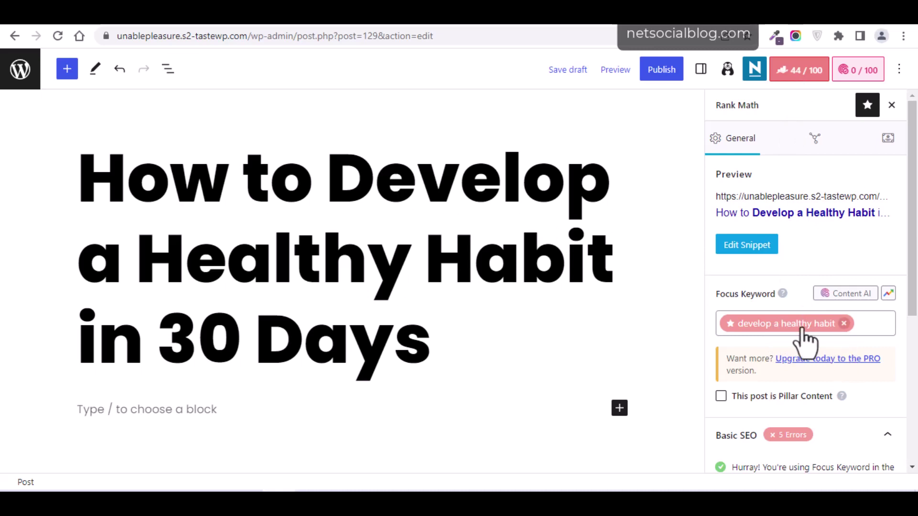
{"action": "left_click_drag", "start_coordinate": [335, 179], "coordinate": [568, 243]}
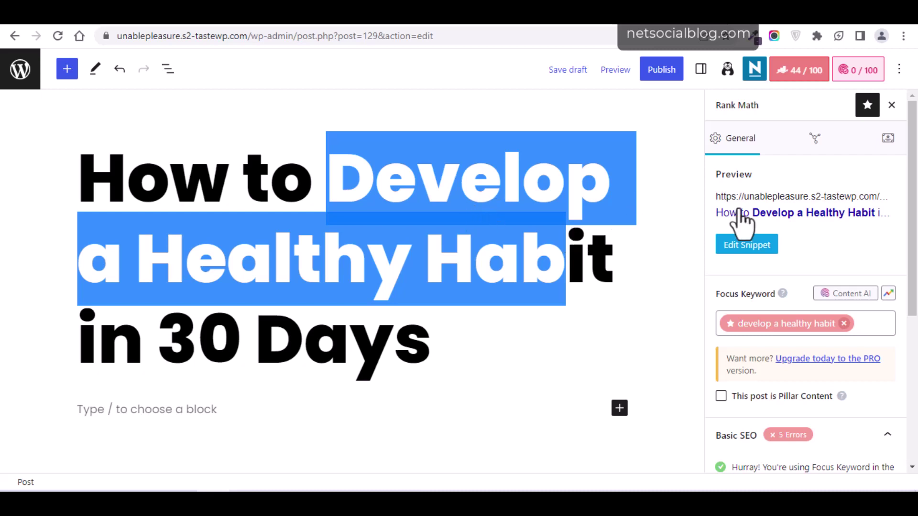
{"action": "left_click_drag", "start_coordinate": [915, 204], "coordinate": [914, 301]}
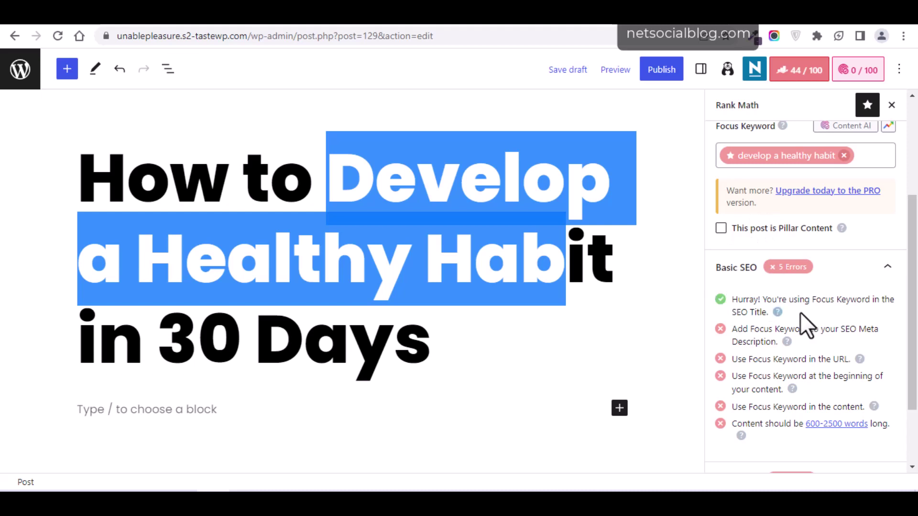
{"action": "left_click_drag", "start_coordinate": [813, 299], "coordinate": [750, 319]}
- Remove the word "Healthy" from the post title, check the Basic SEO results and collapse that section
{"action": "left_click_drag", "start_coordinate": [402, 263], "coordinate": [188, 275]}
{"action": "key", "text": "BackSpace"}
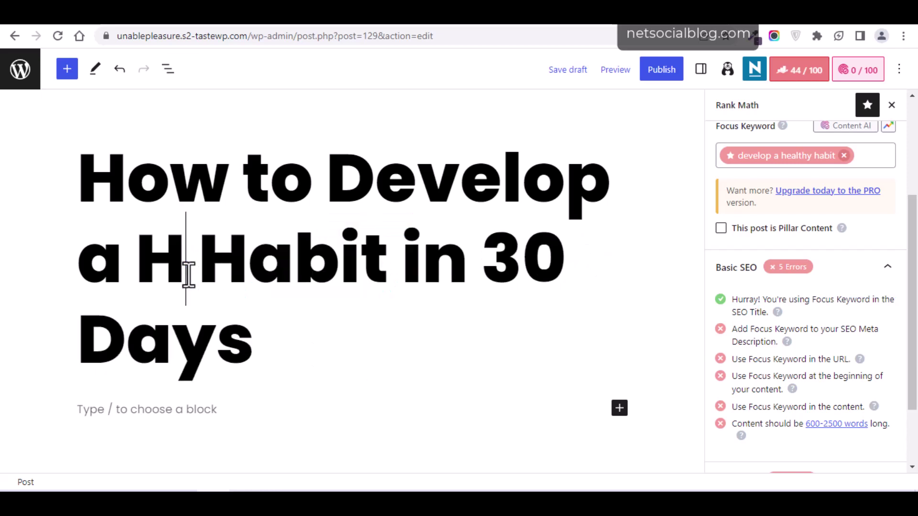
{"action": "key", "text": "BackSpace"}
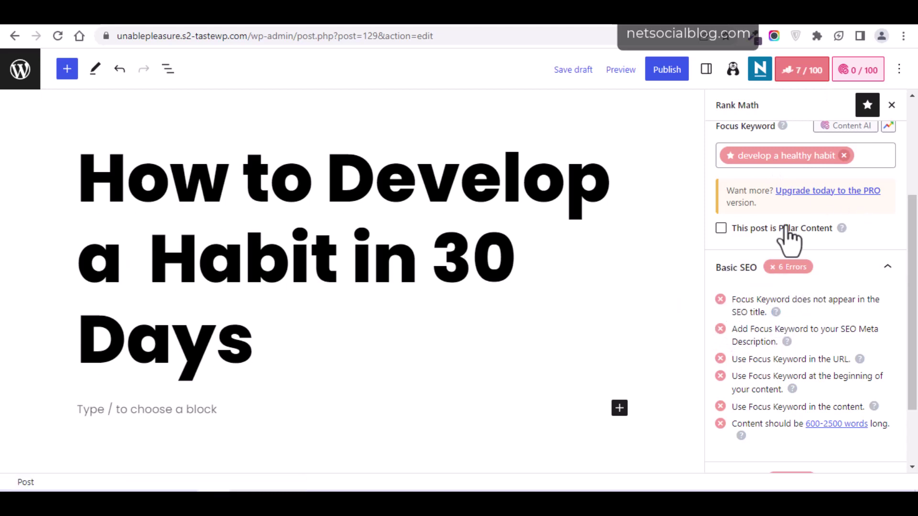
{"action": "left_click", "coordinate": [844, 275]}
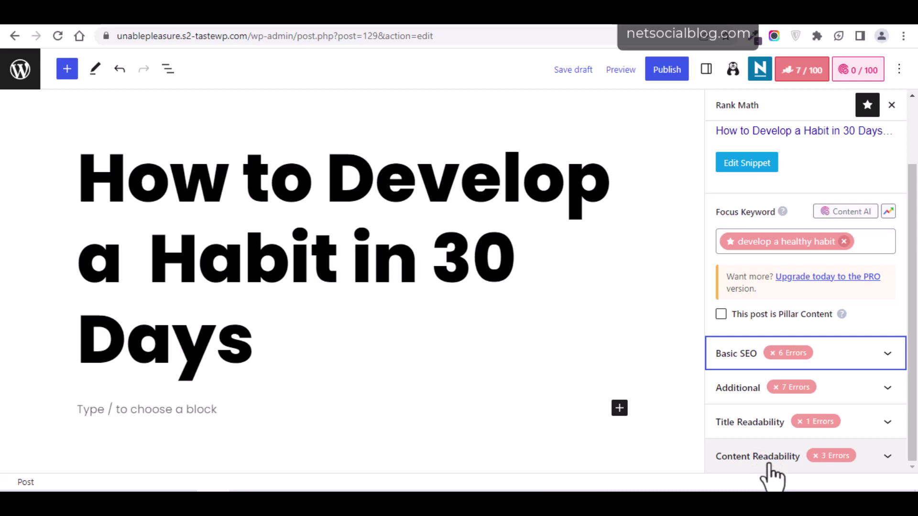
- Restore the word "Healthy" in the post title and expand the Basic SEO checks again
{"action": "left_click", "coordinate": [137, 264]}
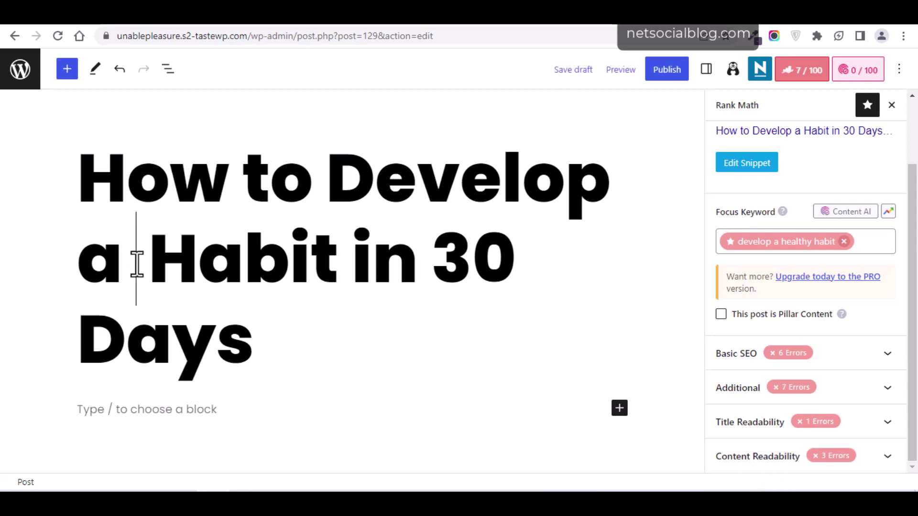
{"action": "type", "text": "H ealthy H"}
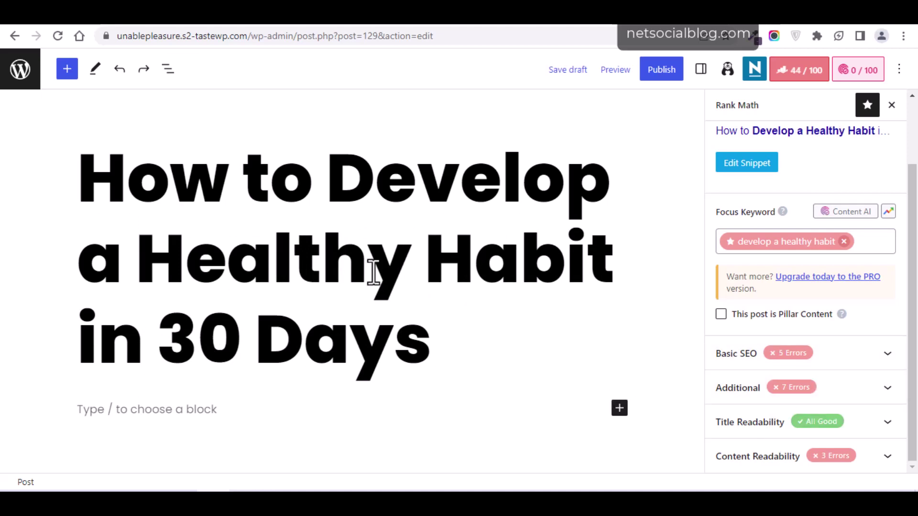
{"action": "left_click", "coordinate": [831, 367]}
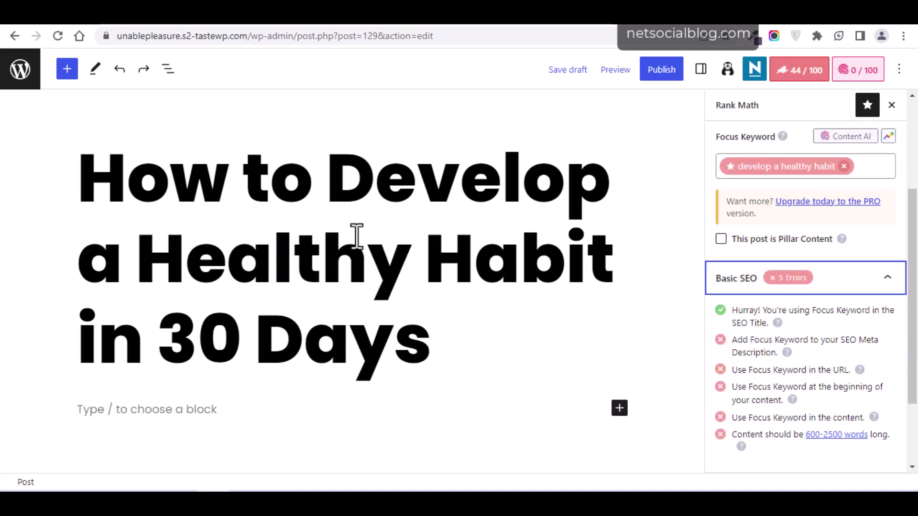
- Copy the introduction paragraph beginning "Habits are powerful things" from the Google Docs article into the post body and review the Basic SEO checks
{"action": "key", "text": "ctrl+Tab"}
{"action": "left_click_drag", "start_coordinate": [323, 201], "coordinate": [264, 203]}
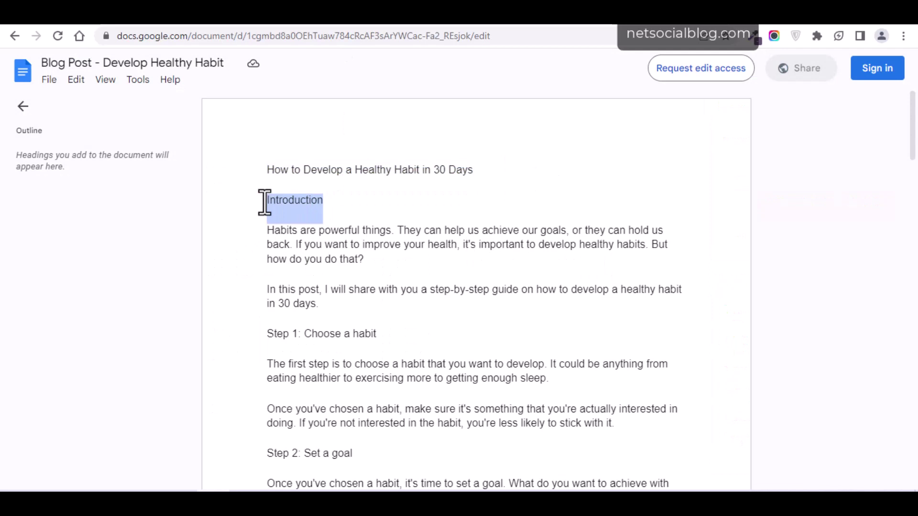
{"action": "left_click", "coordinate": [370, 264]}
{"action": "left_click_drag", "start_coordinate": [370, 264], "coordinate": [268, 234]}
{"action": "key", "text": "ctrl+c"}
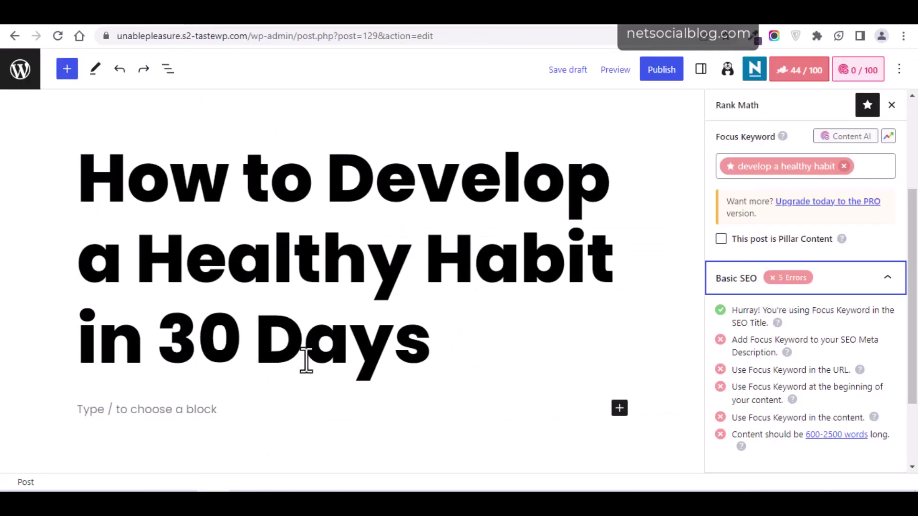
{"action": "left_click", "coordinate": [153, 410]}
{"action": "key", "text": "ctrl+v"}
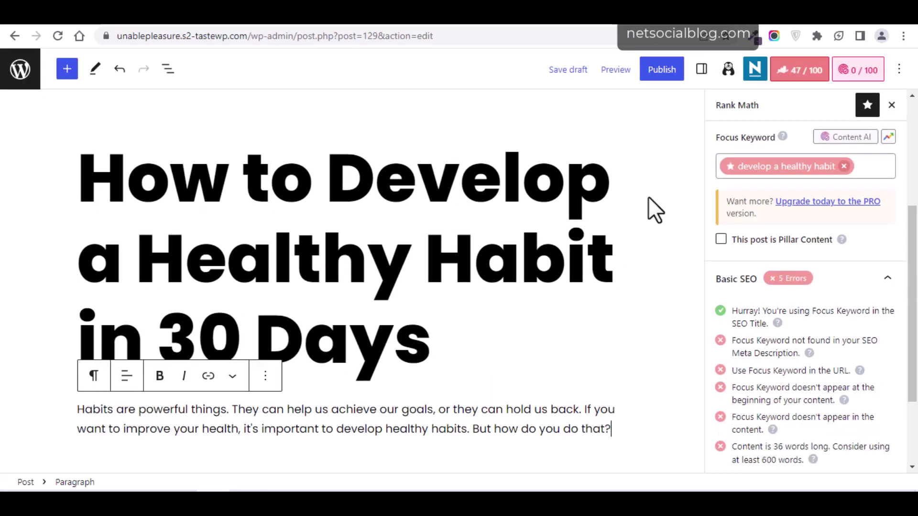
{"action": "scroll", "coordinate": [915, 259], "scroll_direction": "down", "scroll_amount": 1}
{"action": "scroll", "coordinate": [915, 271], "scroll_direction": "down", "scroll_amount": 1}
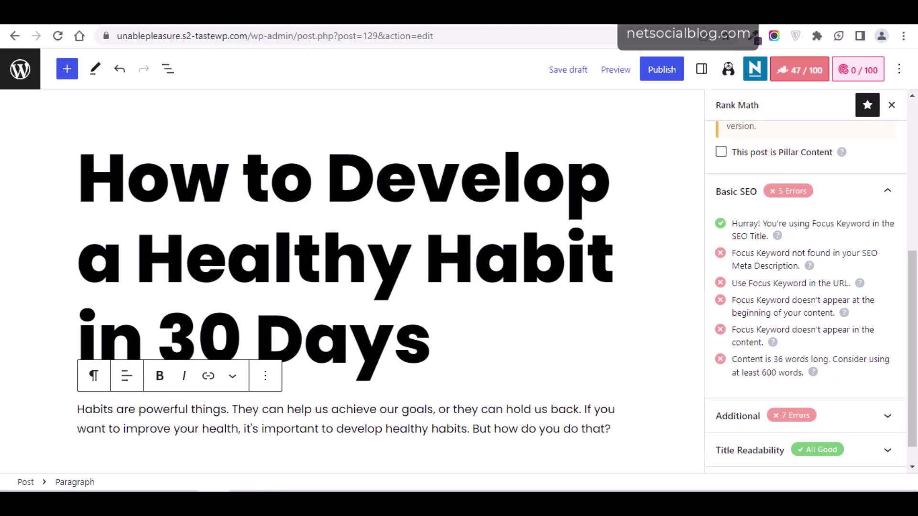
- Copy the paragraph beginning "In this post, I will share with you" from the Google Docs article into a new paragraph below the introduction
{"action": "left_click", "coordinate": [372, 22]}
{"action": "left_click_drag", "start_coordinate": [320, 305], "coordinate": [271, 288]}
{"action": "key", "text": "ctrl+c"}
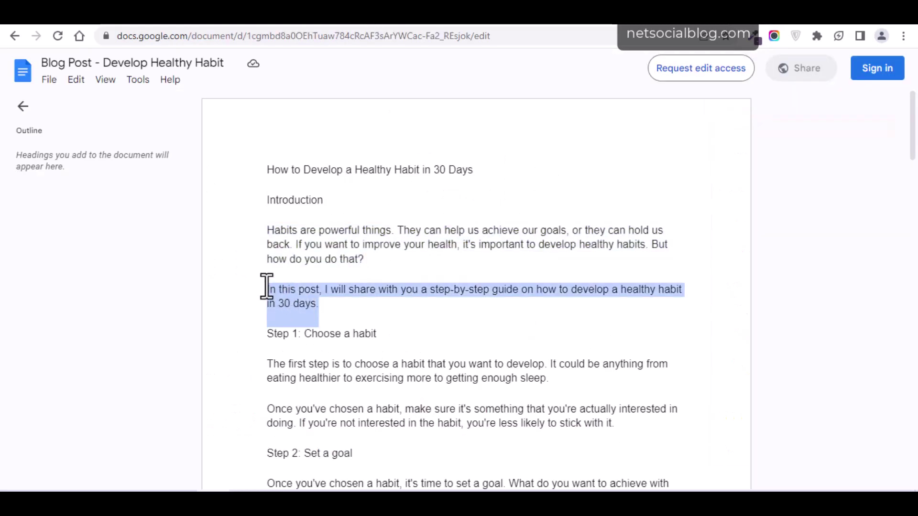
{"action": "key", "text": "ctrl+Tab"}
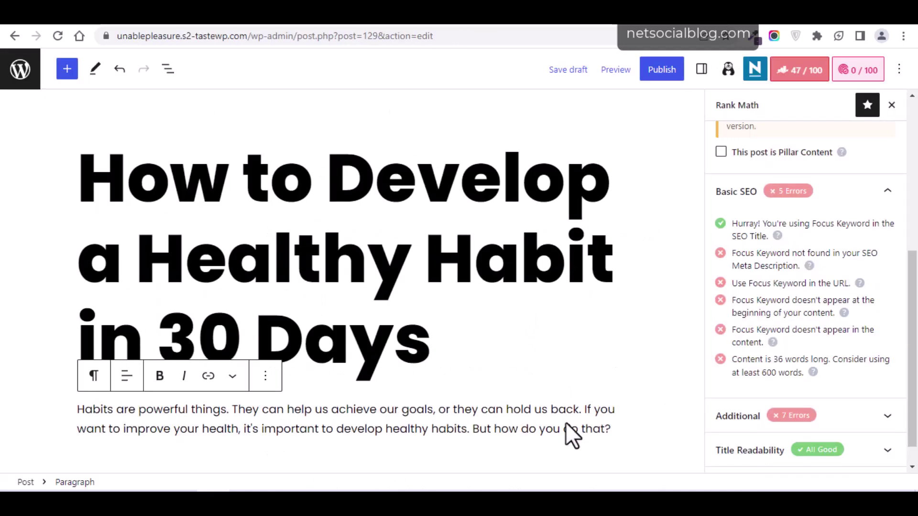
{"action": "key", "text": "Return"}
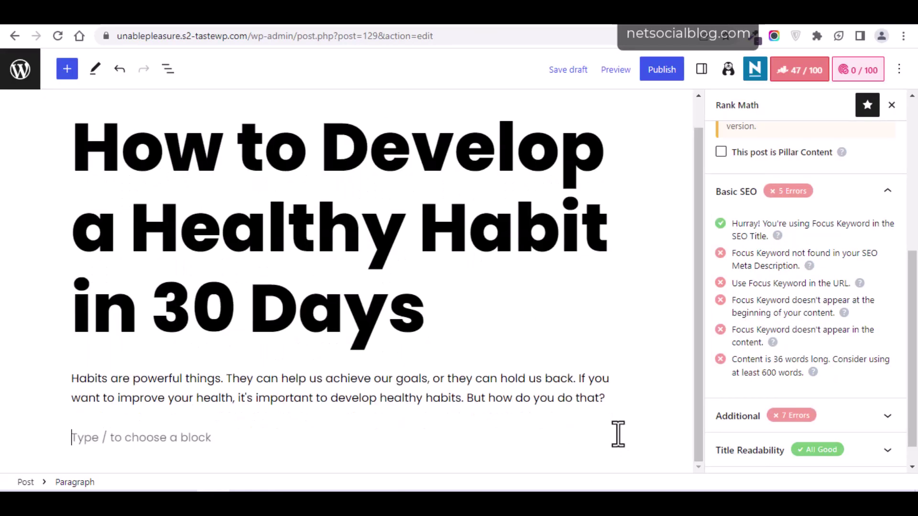
{"action": "key", "text": "ctrl+v"}
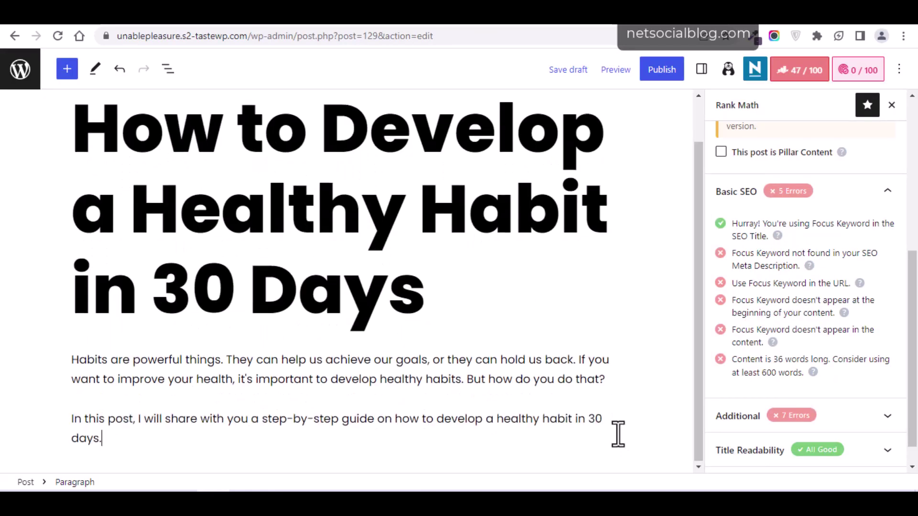
- Insert an Image block below the second introduction paragraph
{"action": "key", "text": "Return"}
{"action": "type", "text": "/image"}
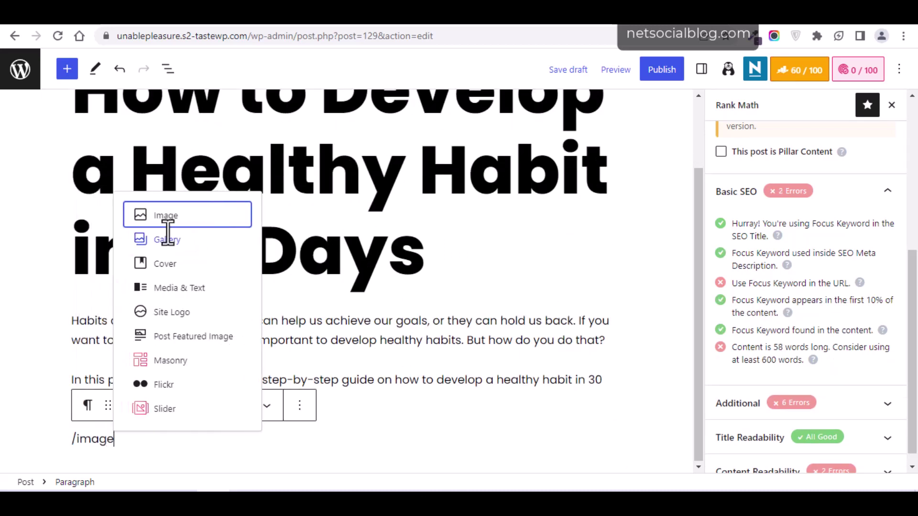
{"action": "left_click", "coordinate": [161, 221]}
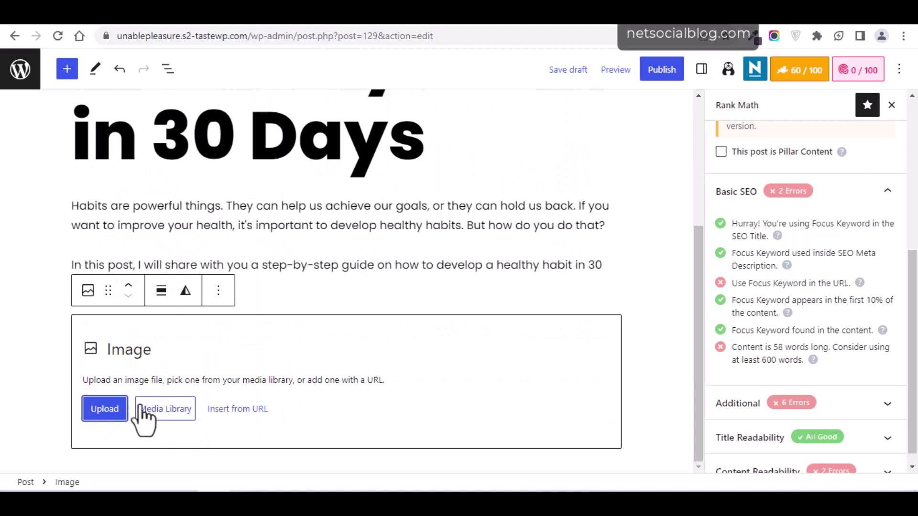
- Cancel uploading a file for the Image block and look through the Media Library and Dynamic Images instead
{"action": "left_click", "coordinate": [116, 410]}
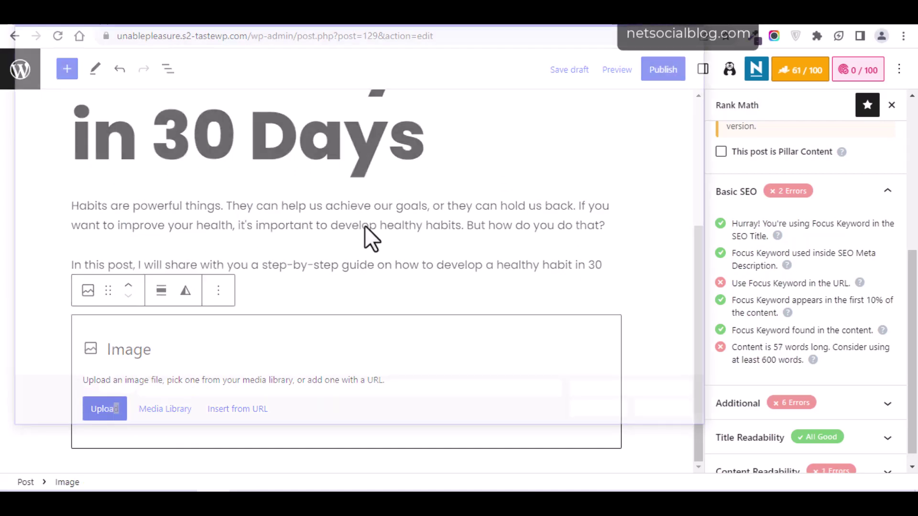
{"action": "left_click", "coordinate": [711, 26]}
{"action": "left_click", "coordinate": [164, 408]}
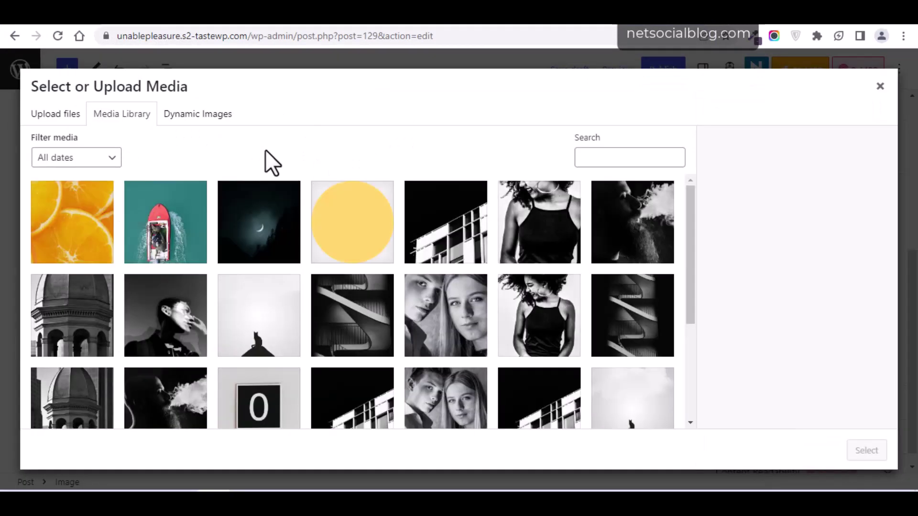
{"action": "left_click", "coordinate": [184, 117]}
{"action": "left_click", "coordinate": [134, 120]}
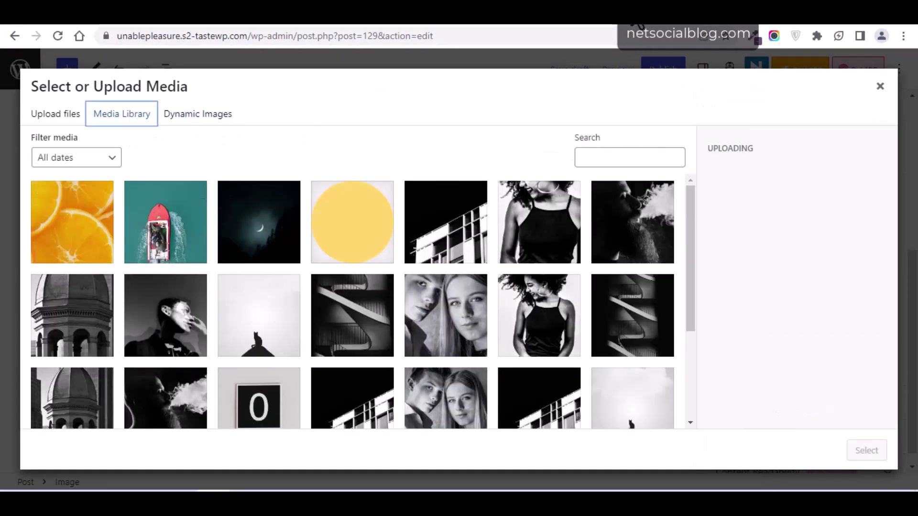
- Open the Pexels website in a new browser tab
{"action": "key", "text": "ctrl+t"}
{"action": "type", "text": "pexels"}
{"action": "key", "text": "Return"}
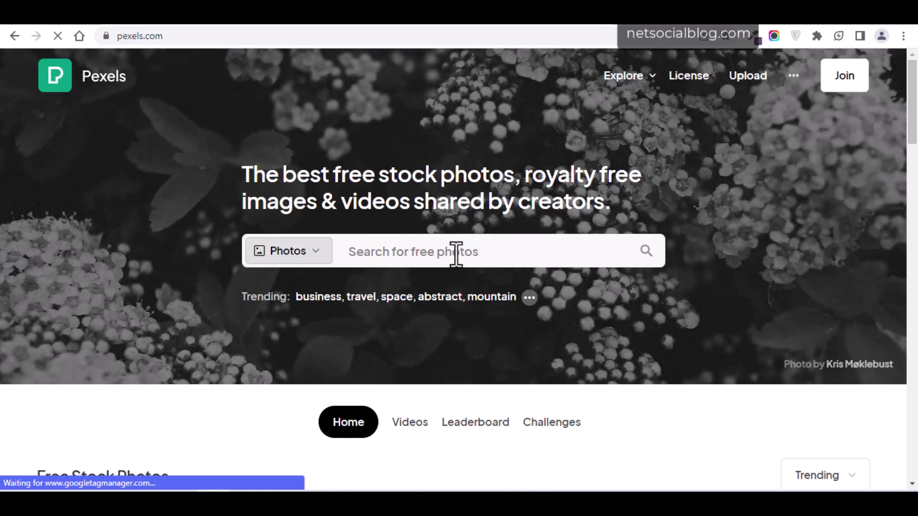
- Search the Pexels photos for "healthy lifestyle" and look through the results for a suitable image
{"action": "left_click", "coordinate": [456, 254]}
{"action": "type", "text": "hea;ty"}
{"action": "key", "text": "ctrl+a"}
{"action": "type", "text": "helath"}
{"action": "key", "text": "ctrl+a"}
{"action": "type", "text": "h"}
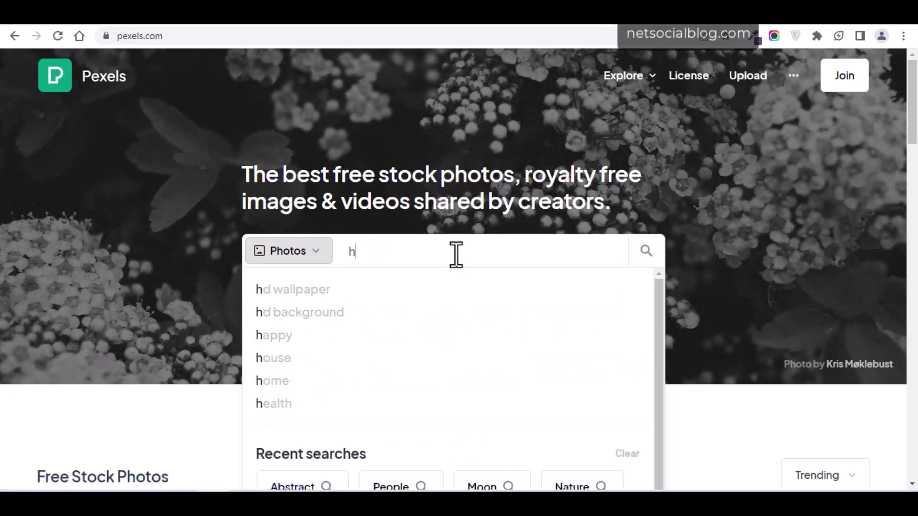
{"action": "type", "text": "ealthy"}
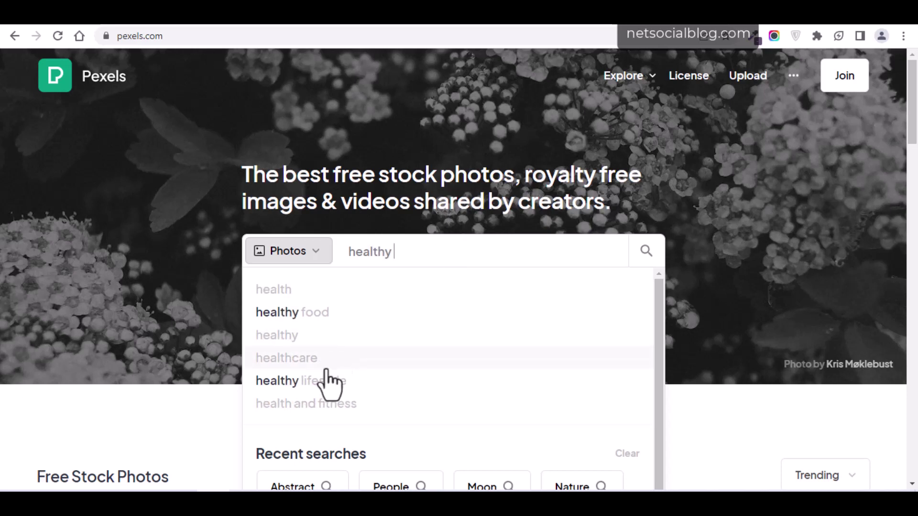
{"action": "left_click", "coordinate": [315, 383]}
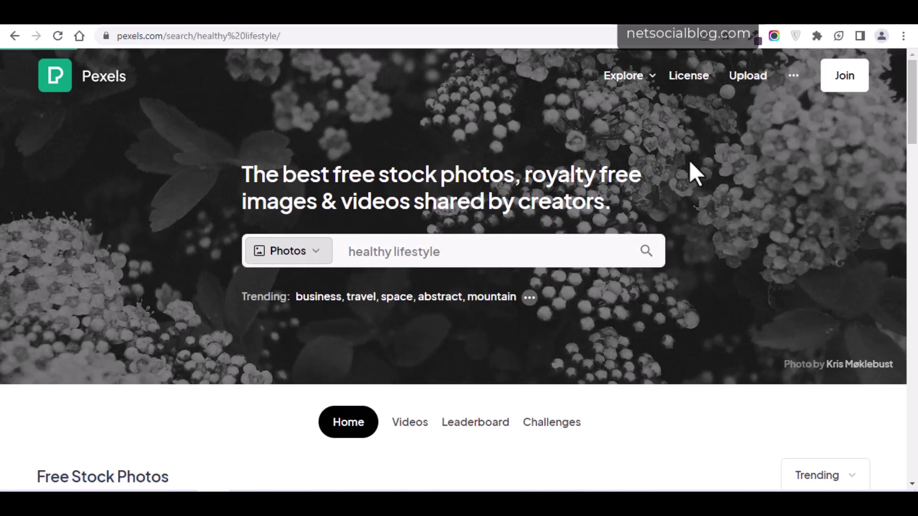
{"action": "scroll", "coordinate": [459, 287], "scroll_direction": "down", "scroll_amount": 3}
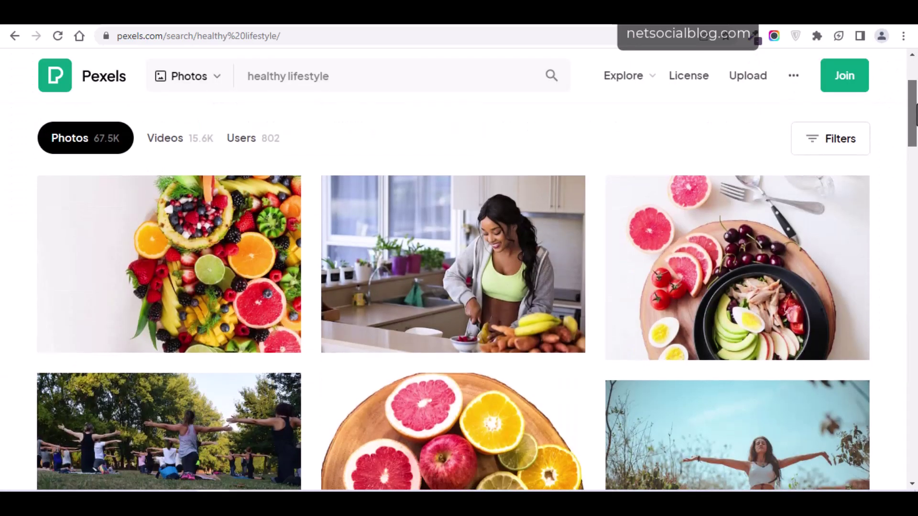
{"action": "scroll", "coordinate": [459, 287], "scroll_direction": "down", "scroll_amount": 3}
{"action": "scroll", "coordinate": [459, 286], "scroll_direction": "up", "scroll_amount": 2}
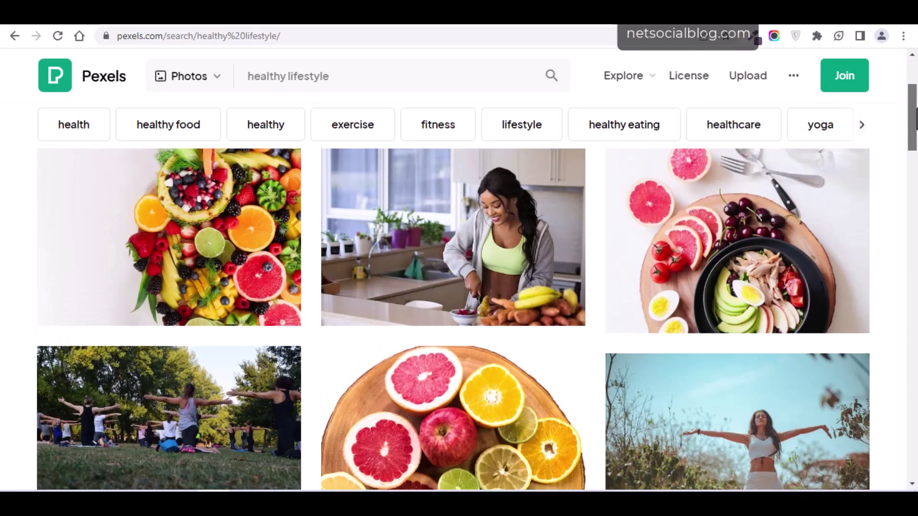
- Download the Pexels photo of sliced citrus fruits and apples on a wooden board at a custom size of 640 × 480
{"action": "left_click_drag", "start_coordinate": [915, 117], "coordinate": [915, 158]}
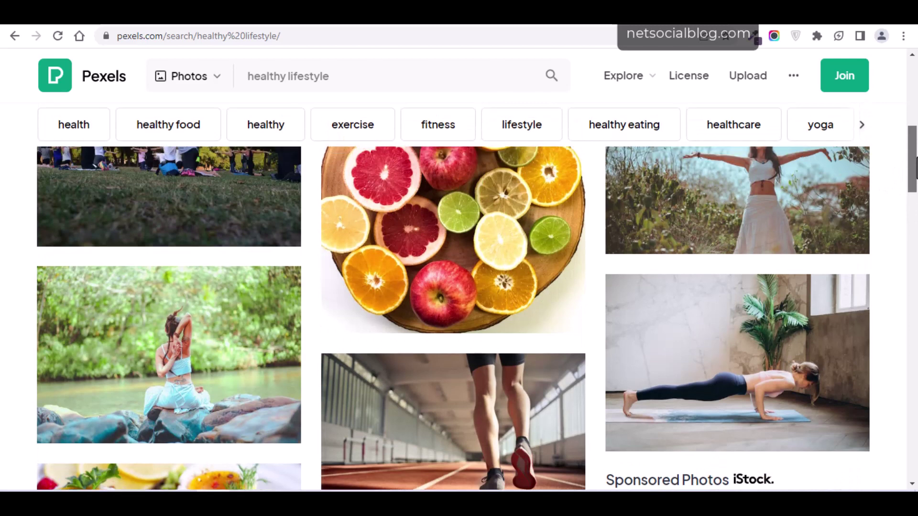
{"action": "left_click", "coordinate": [454, 232]}
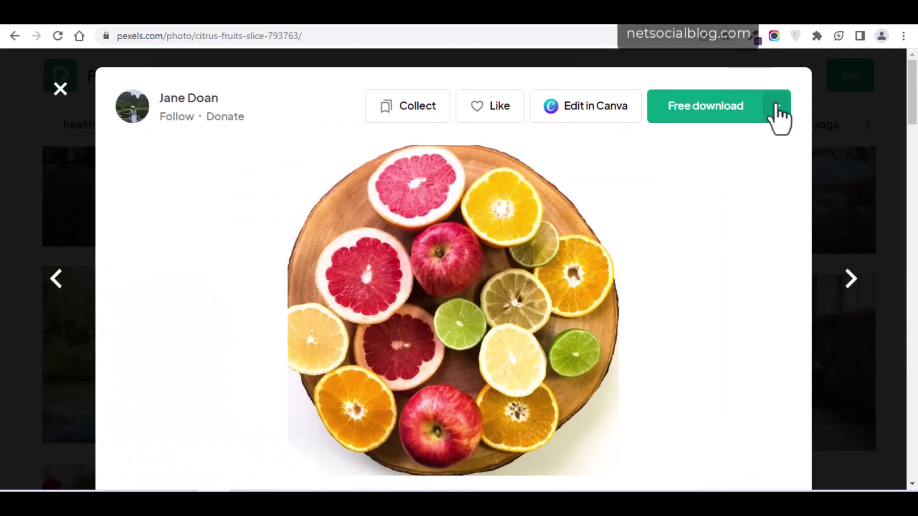
{"action": "left_click", "coordinate": [777, 105]}
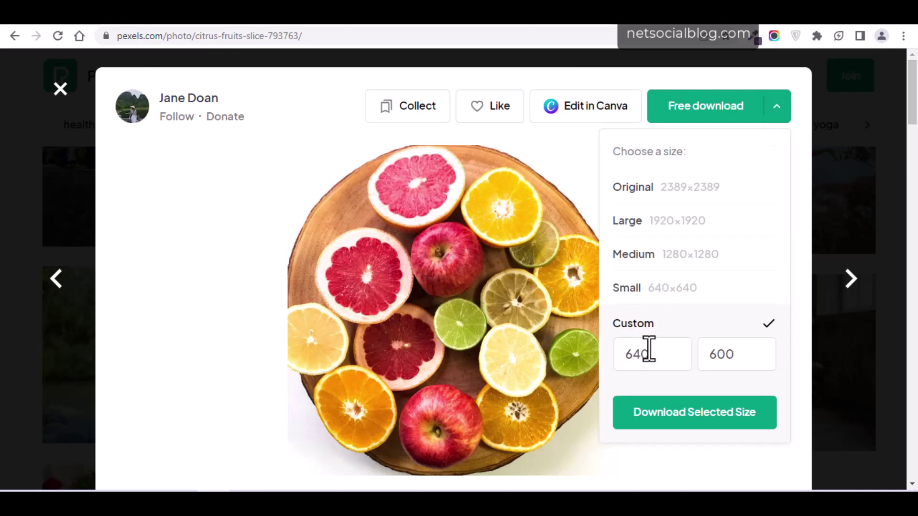
{"action": "left_click", "coordinate": [649, 351]}
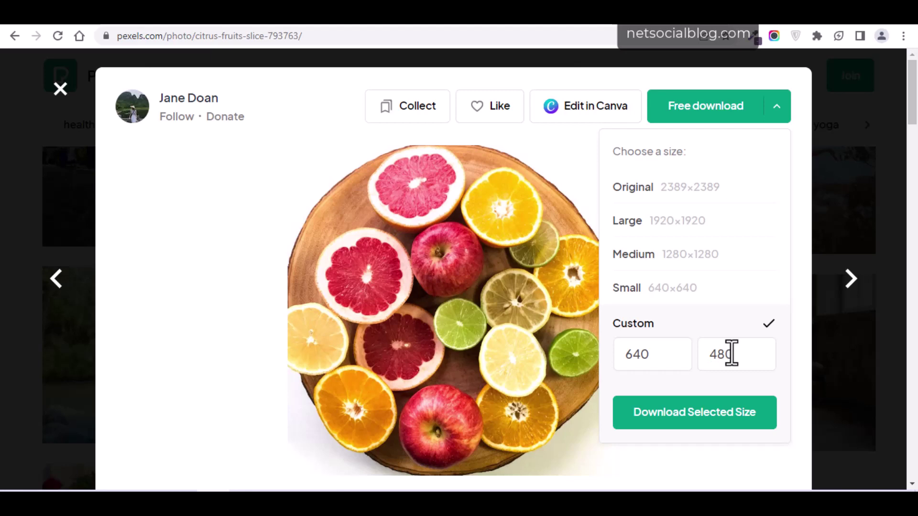
{"action": "left_click", "coordinate": [659, 424]}
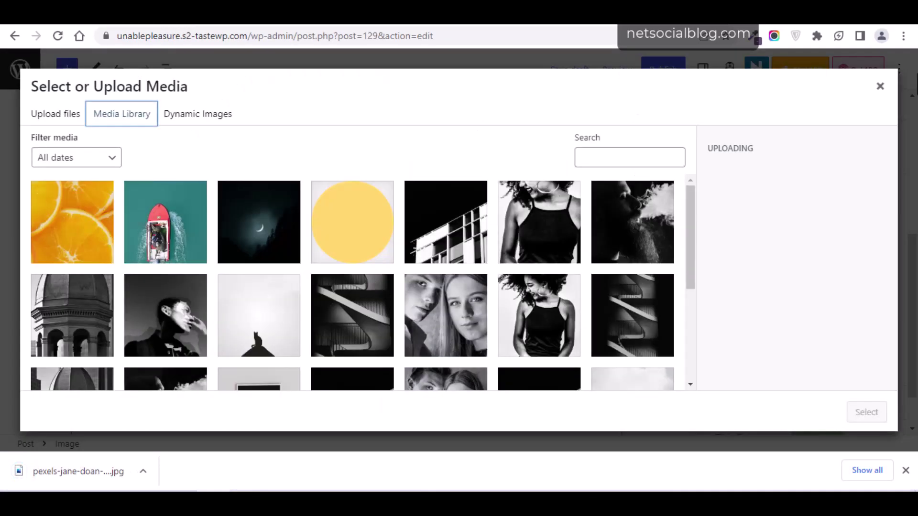
- Close the media selection dialog and review the post's focus keyword, search preview and Basic SEO checks in Rank Math
{"action": "left_click", "coordinate": [880, 86]}
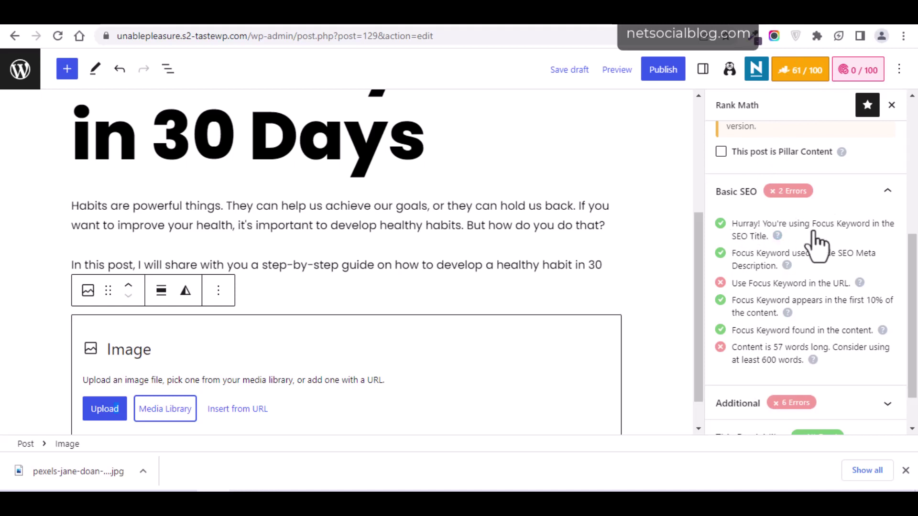
{"action": "left_click_drag", "start_coordinate": [916, 280], "coordinate": [898, 254]}
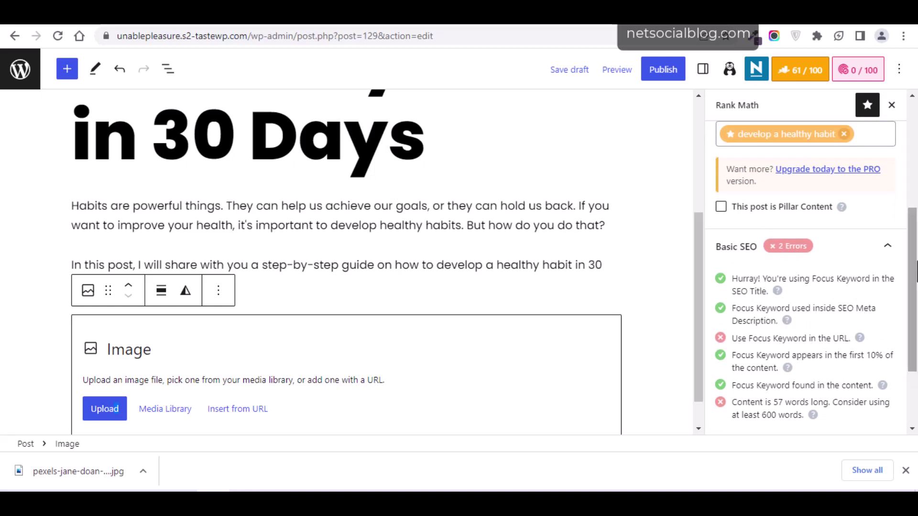
{"action": "left_click_drag", "start_coordinate": [913, 275], "coordinate": [914, 189]}
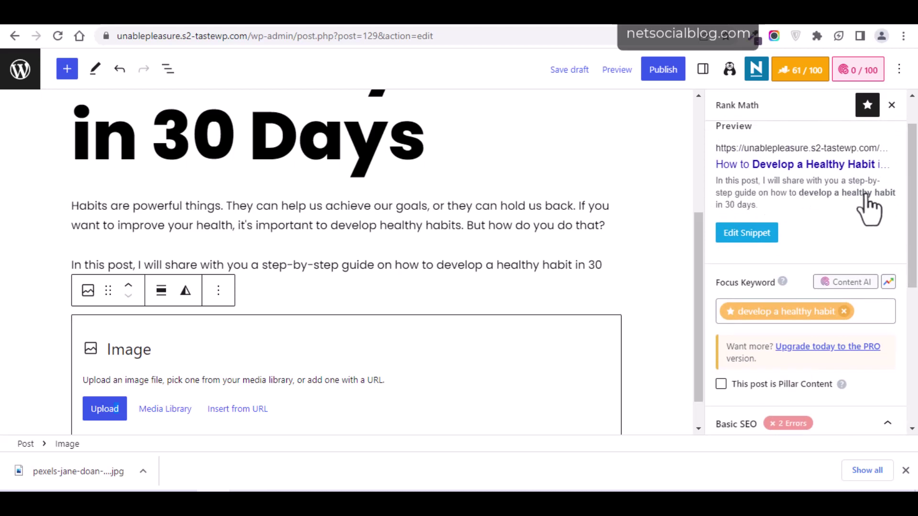
{"action": "left_click", "coordinate": [506, 266]}
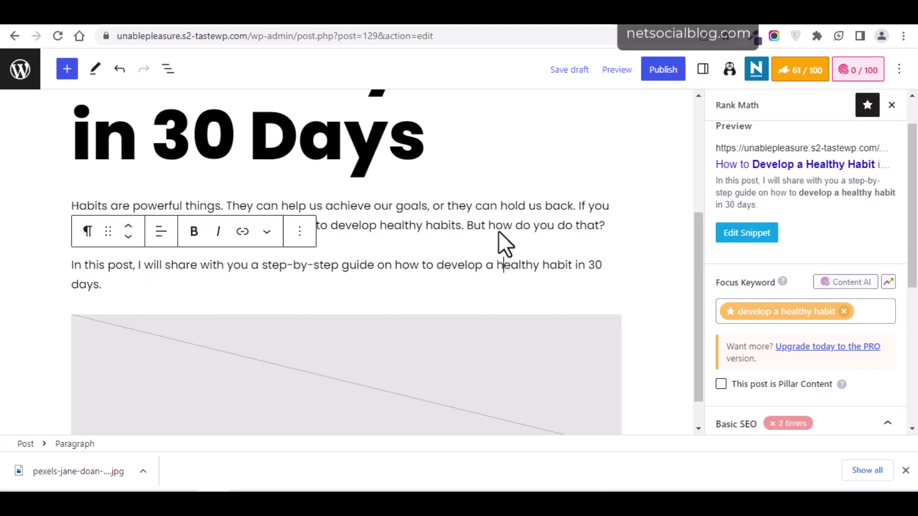
{"action": "scroll", "coordinate": [696, 325], "scroll_direction": "down", "scroll_amount": 1}
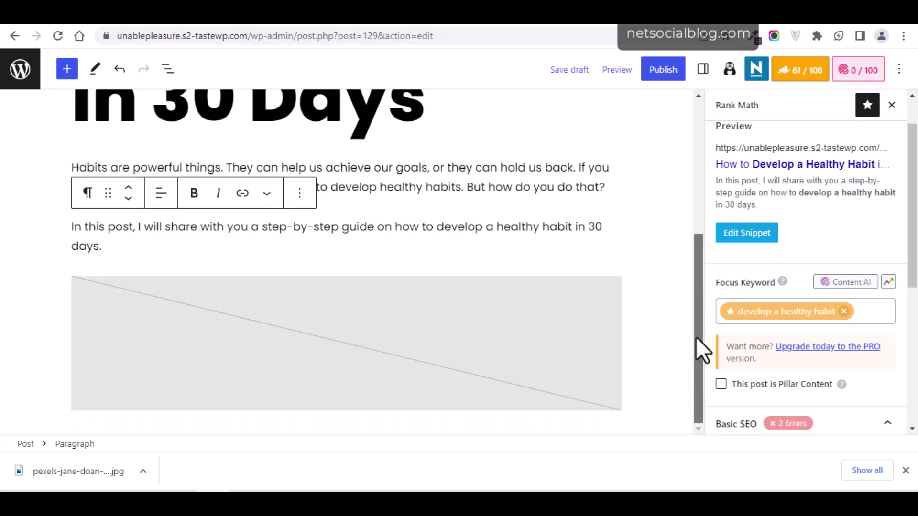
- Rename the downloaded fruit photo as "develop a healthy habit fruits" and upload it into the empty Image block
{"action": "left_click", "coordinate": [329, 354]}
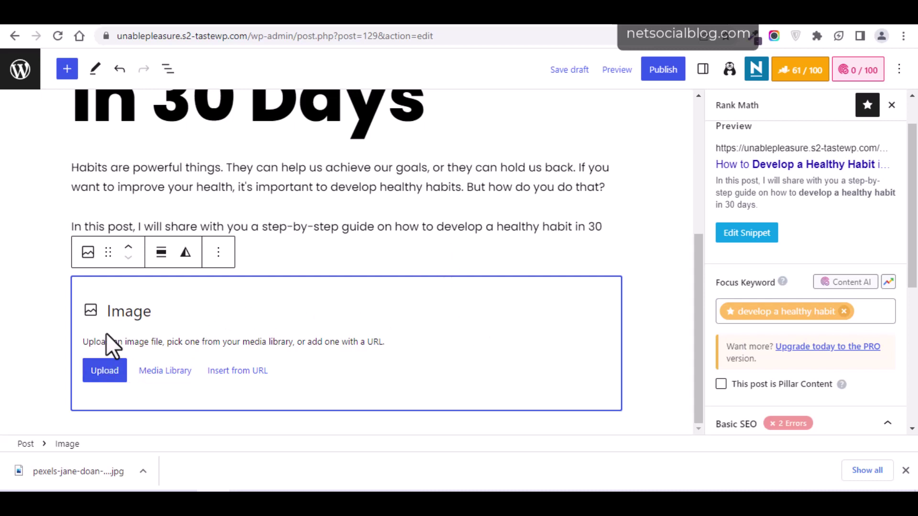
{"action": "left_click", "coordinate": [104, 376]}
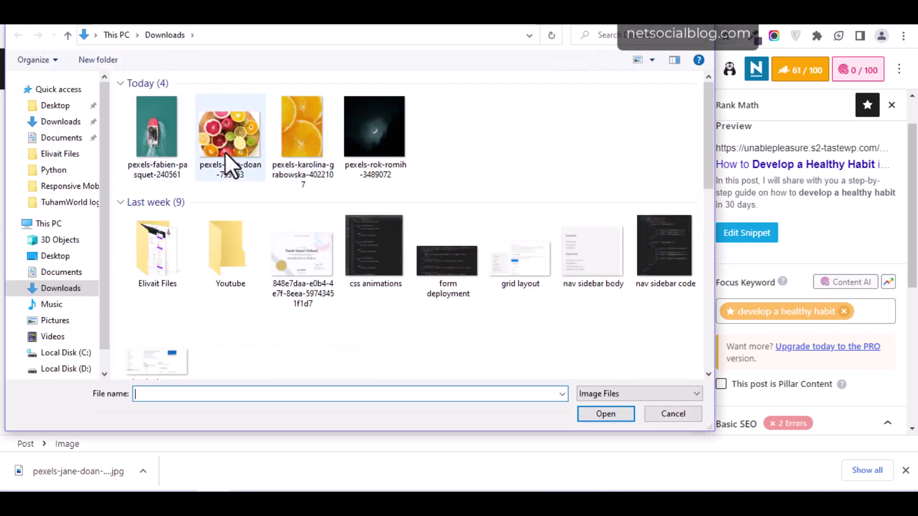
{"action": "left_click", "coordinate": [228, 170]}
{"action": "left_click", "coordinate": [218, 171]}
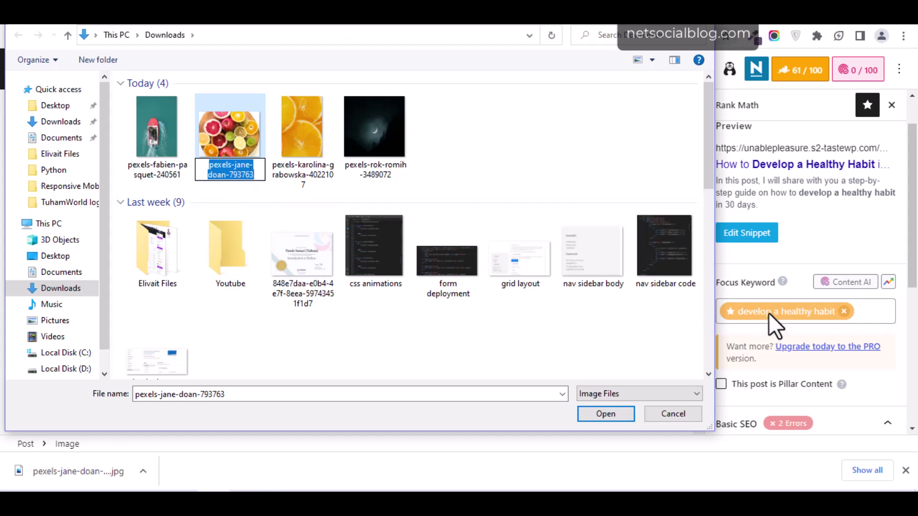
{"action": "type", "text": "develop a healthy habit fruits"}
{"action": "key", "text": "Return"}
{"action": "left_click", "coordinate": [228, 137]}
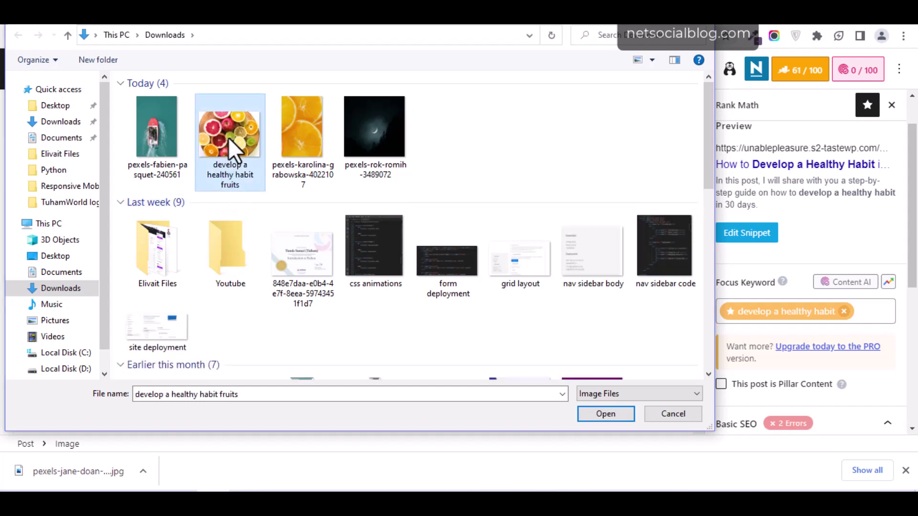
{"action": "double_click", "coordinate": [228, 137]}
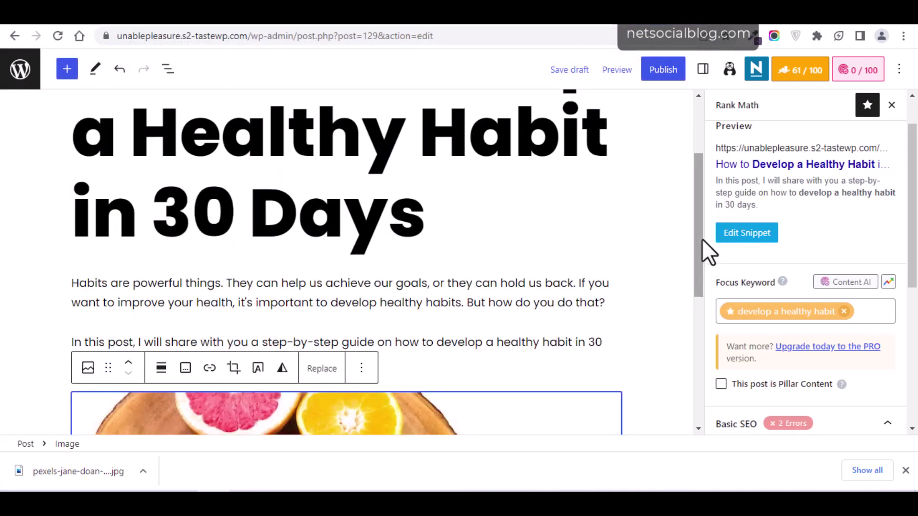
- Review Rank Math's Additional checks for the focus keyword in the image alt attribute, and collapse the Additional and Basic SEO sections
{"action": "left_click_drag", "start_coordinate": [695, 245], "coordinate": [686, 306]}
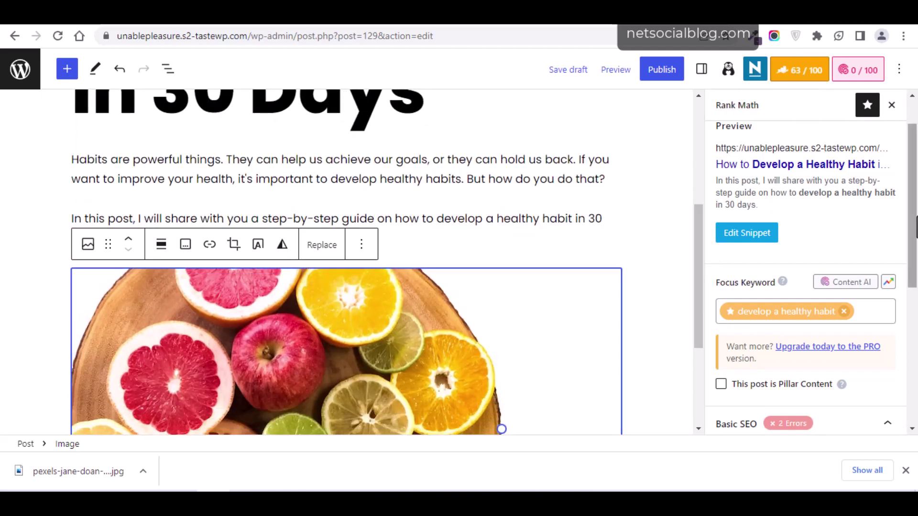
{"action": "scroll", "coordinate": [916, 228], "scroll_direction": "down", "scroll_amount": 5}
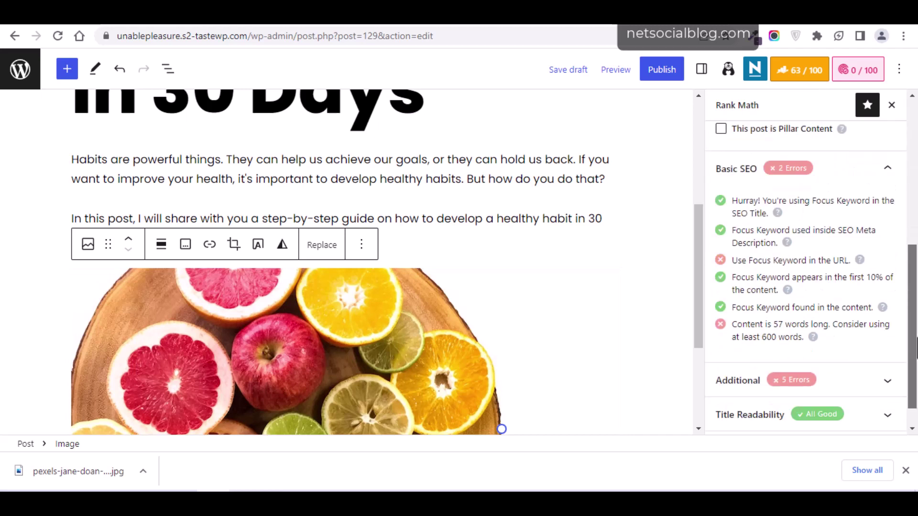
{"action": "left_click", "coordinate": [835, 395]}
{"action": "scroll", "coordinate": [834, 395], "scroll_direction": "down", "scroll_amount": 4}
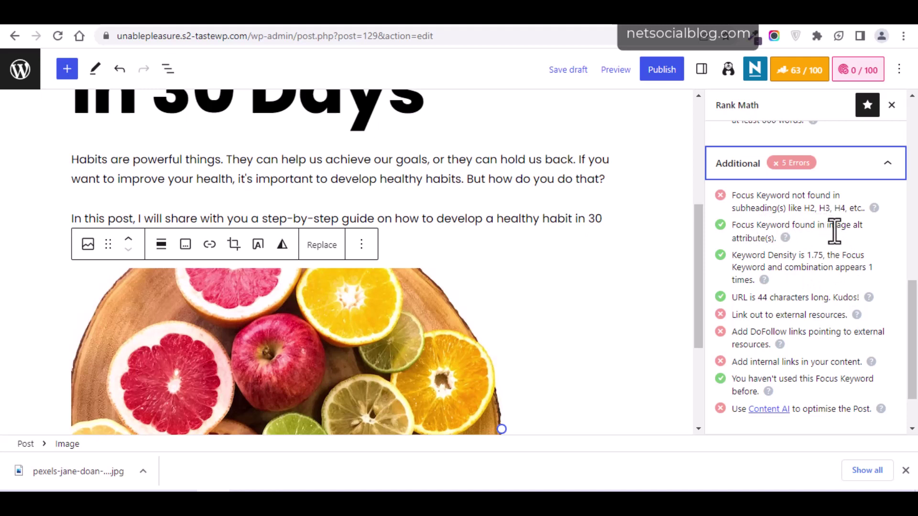
{"action": "left_click", "coordinate": [880, 165]}
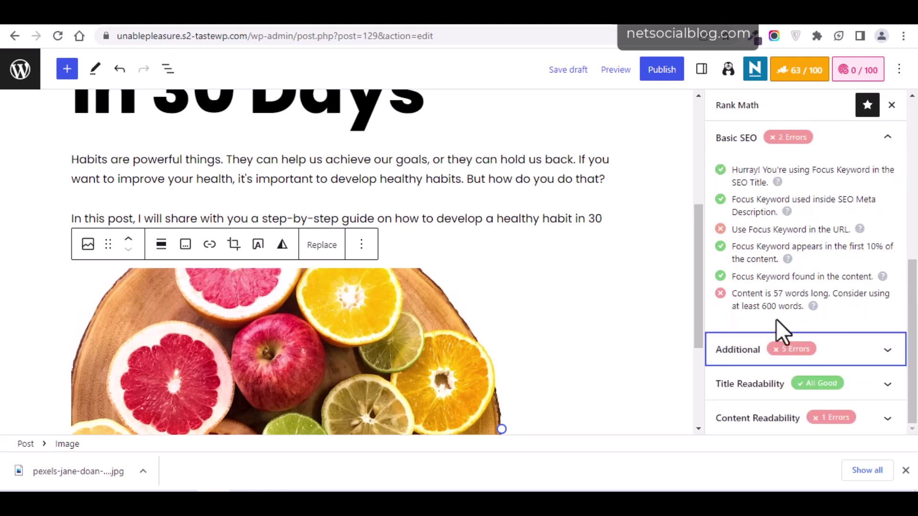
{"action": "left_click", "coordinate": [796, 141]}
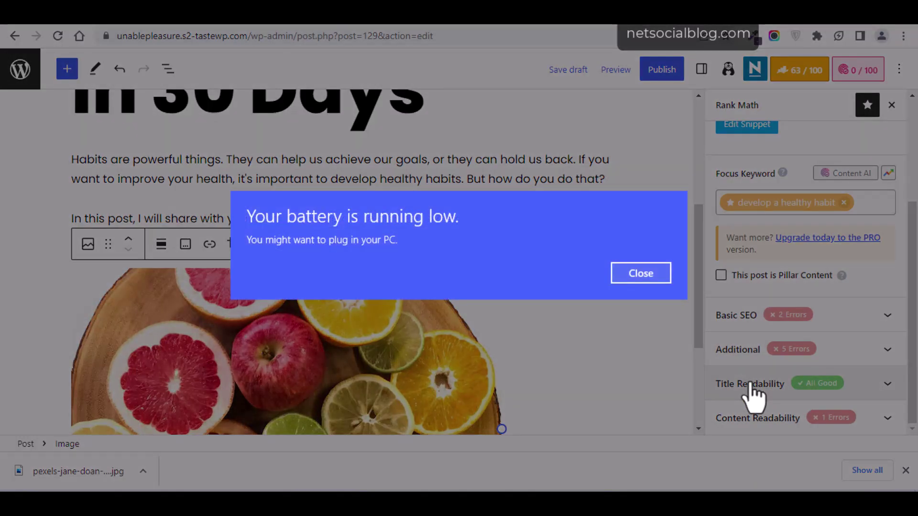
- Dismiss the low-battery notice and expand the Basic SEO checks for review
{"action": "left_click", "coordinate": [641, 273]}
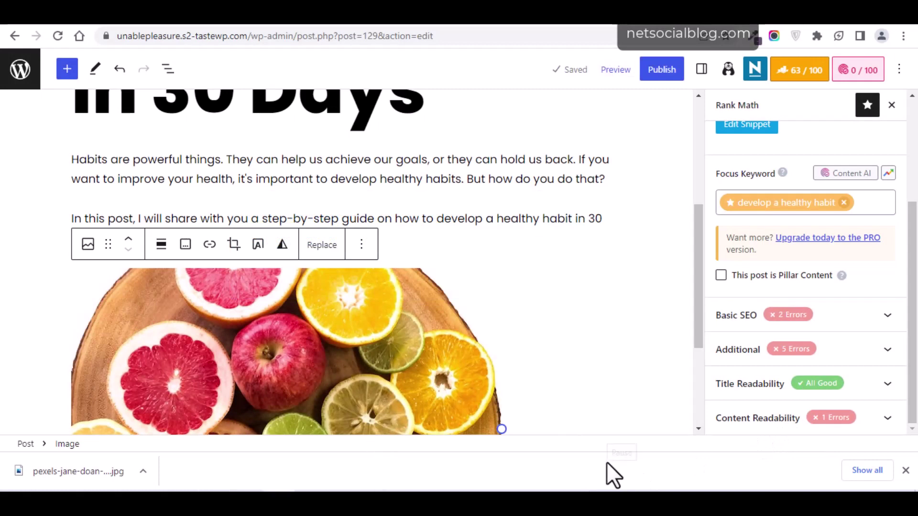
{"action": "left_click", "coordinate": [468, 477]}
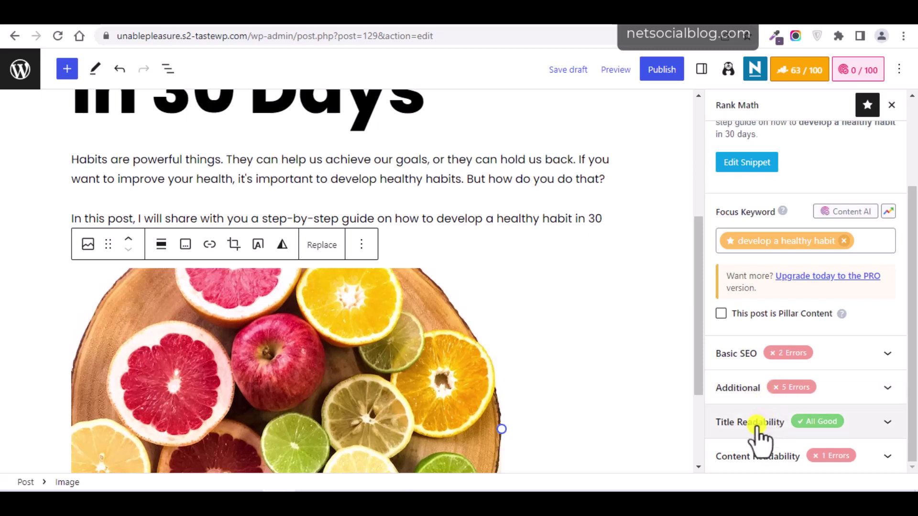
{"action": "left_click", "coordinate": [910, 390]}
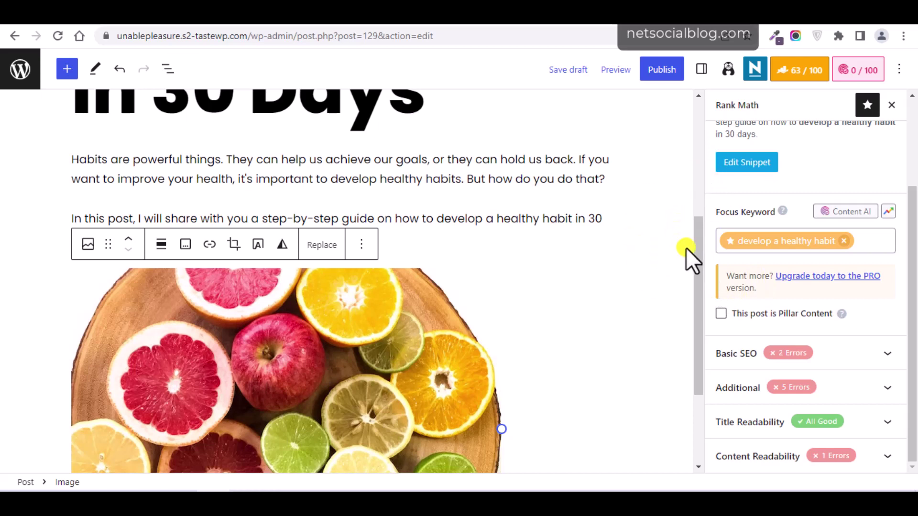
{"action": "left_click", "coordinate": [749, 364]}
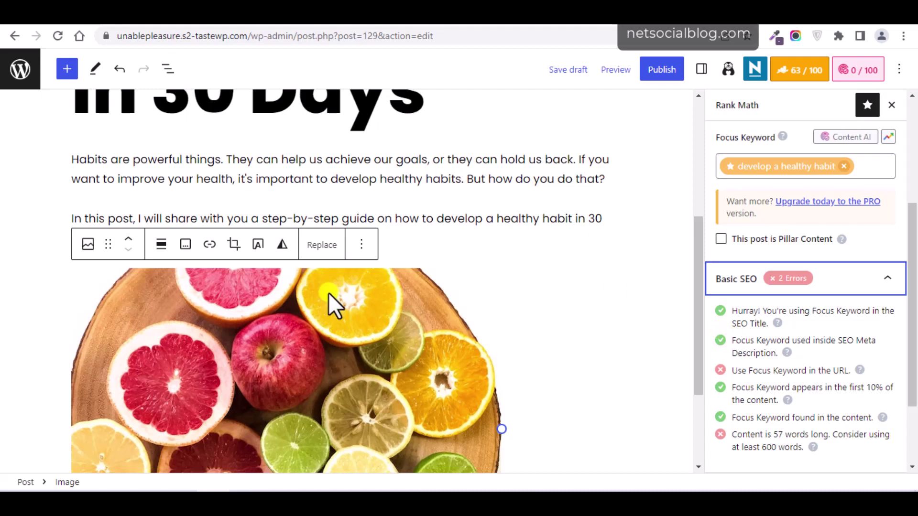
- Open the block settings of the fruit image and compare them with those of the paragraph above it
{"action": "left_click", "coordinate": [332, 392]}
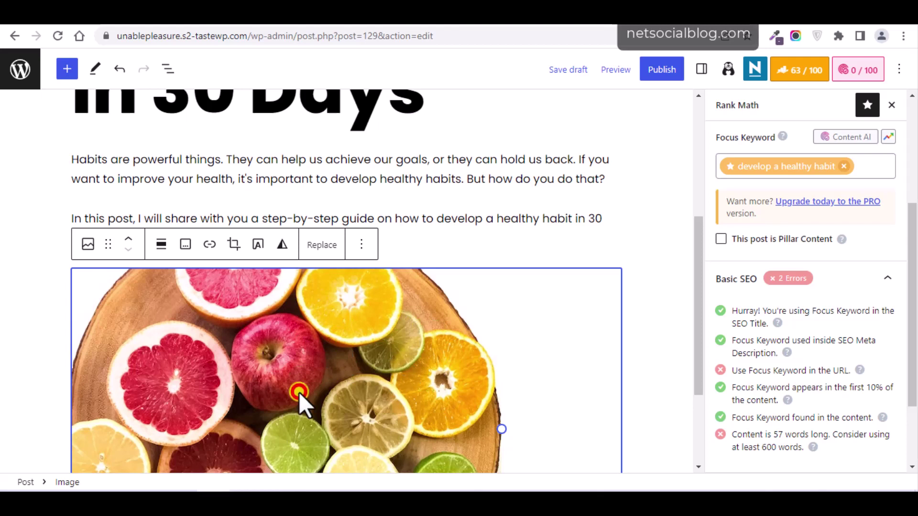
{"action": "scroll", "coordinate": [909, 220], "scroll_direction": "up", "scroll_amount": 5}
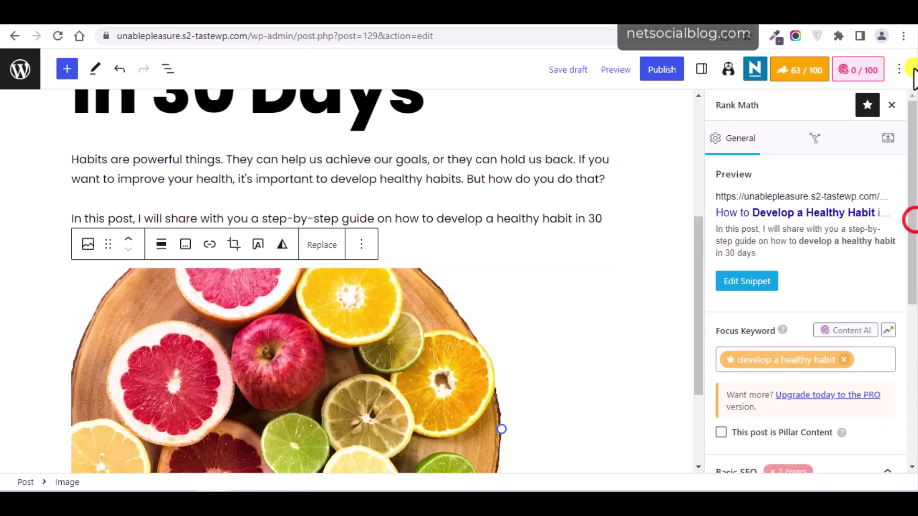
{"action": "left_click", "coordinate": [702, 70]}
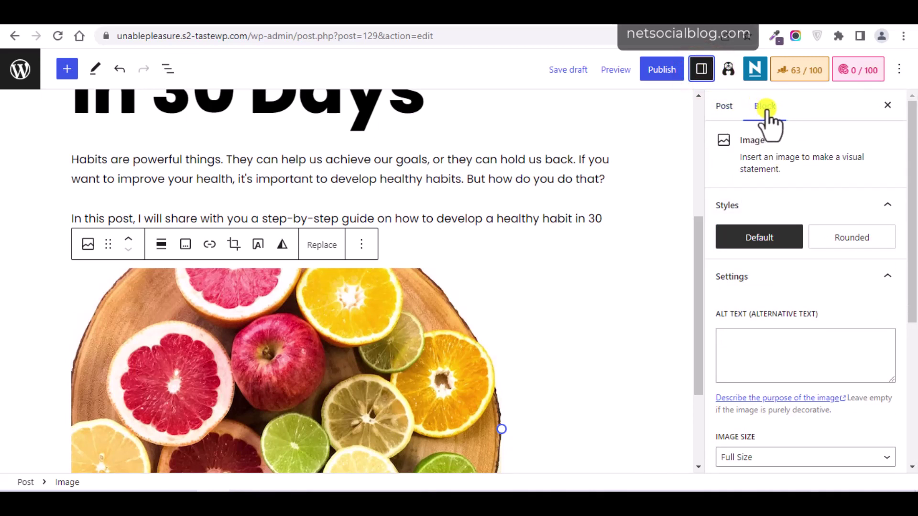
{"action": "left_click", "coordinate": [723, 107]}
{"action": "left_click", "coordinate": [760, 109]}
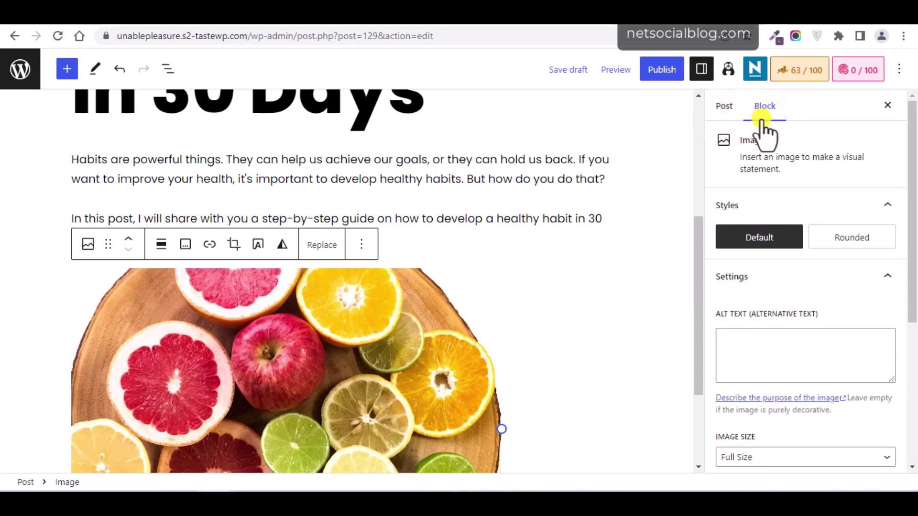
{"action": "left_click", "coordinate": [436, 219]}
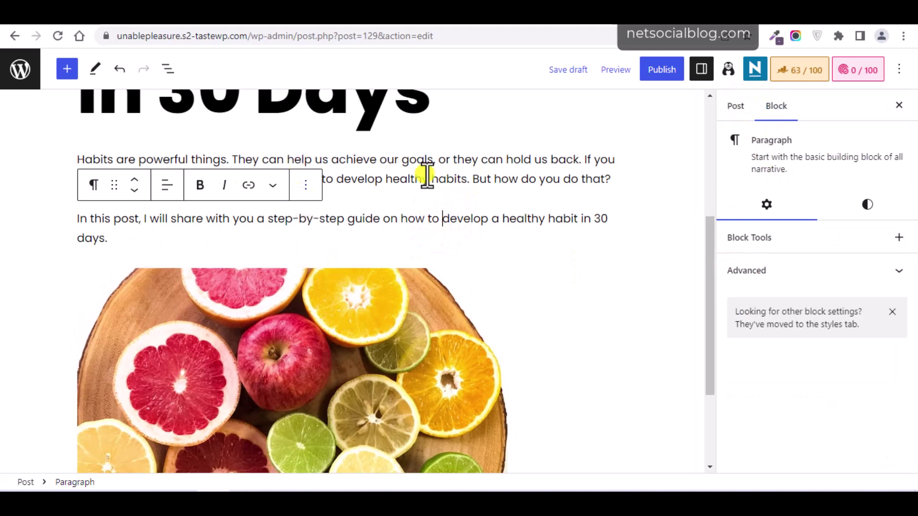
{"action": "left_click", "coordinate": [316, 308]}
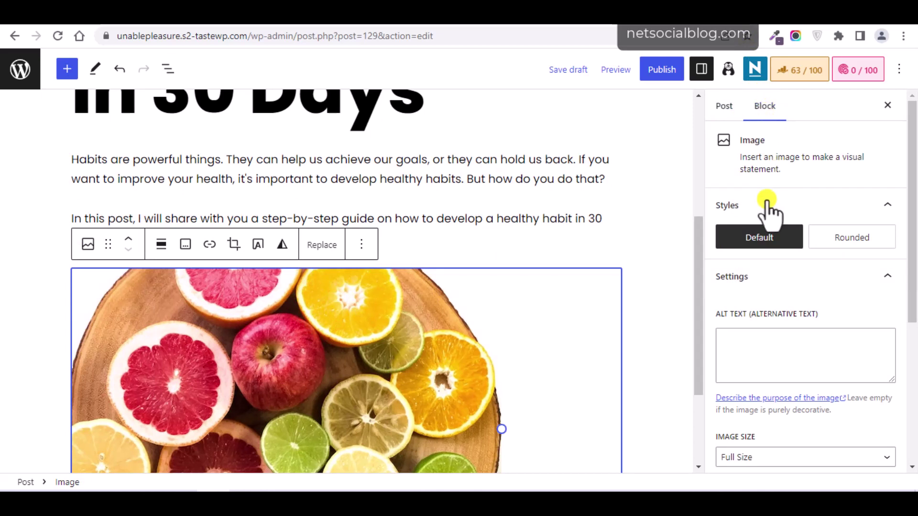
- Set the fruit image's alternative text to "develop a healthy habit fruits"
{"action": "left_click", "coordinate": [755, 365]}
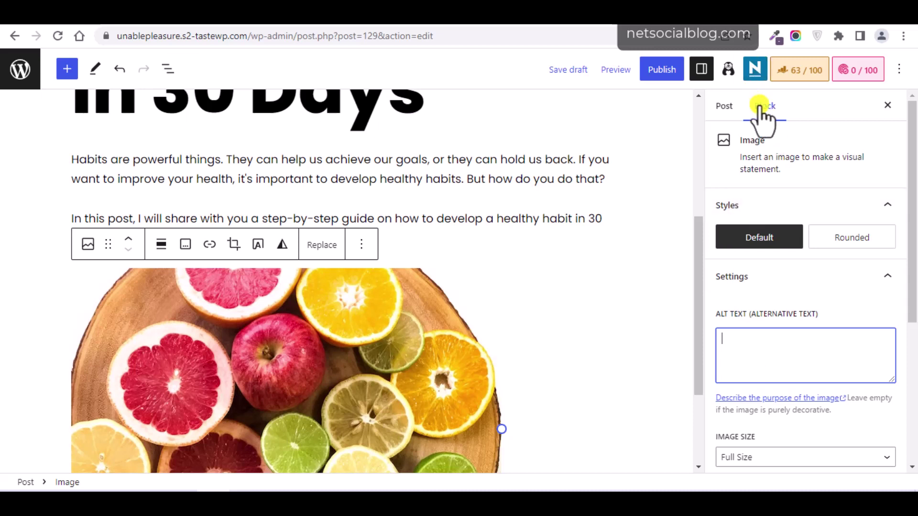
{"action": "left_click", "coordinate": [793, 80]}
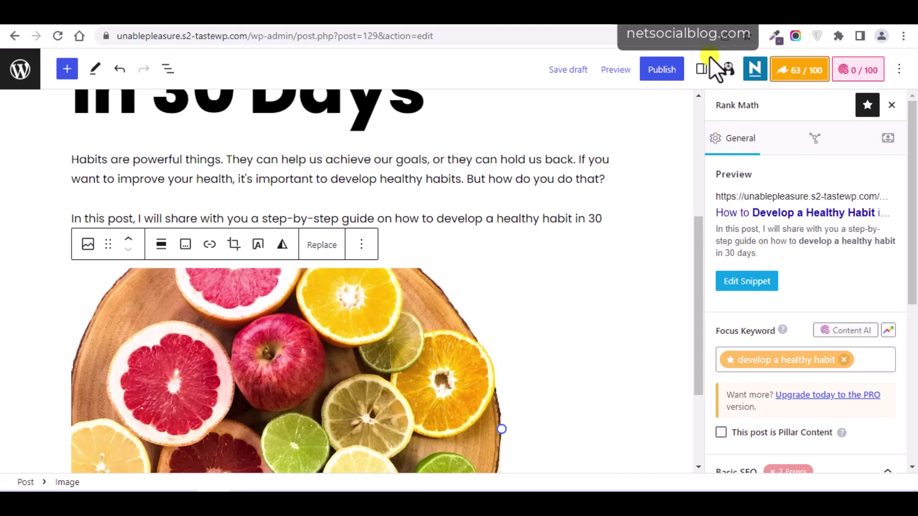
{"action": "left_click", "coordinate": [701, 69]}
{"action": "left_click", "coordinate": [742, 345]}
{"action": "type", "text": "develop a he"}
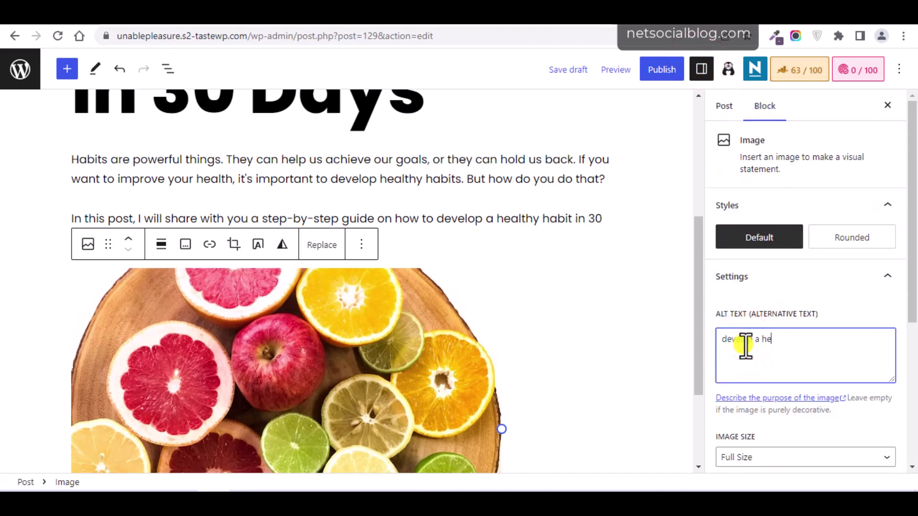
{"action": "type", "text": "althy habit fruits"}
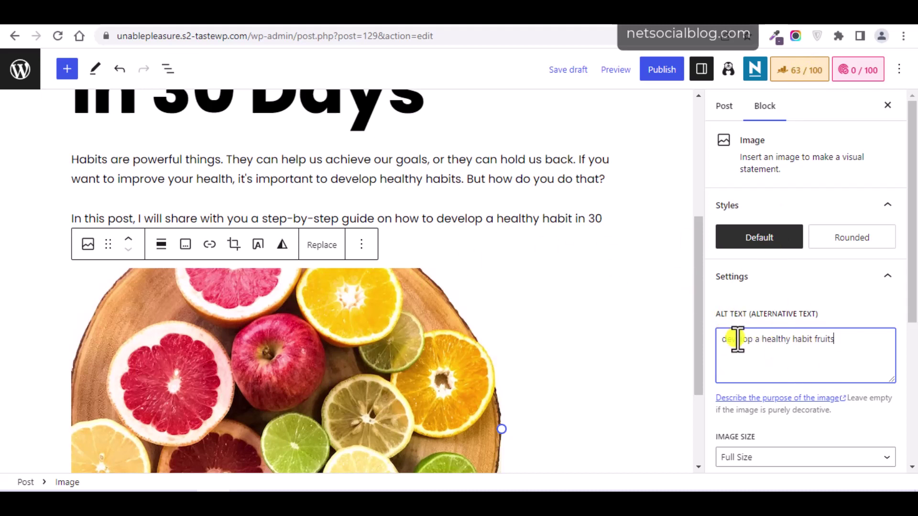
- Return to Rank Math and review the Basic SEO checks and search preview against the introduction text
{"action": "left_click", "coordinate": [796, 78]}
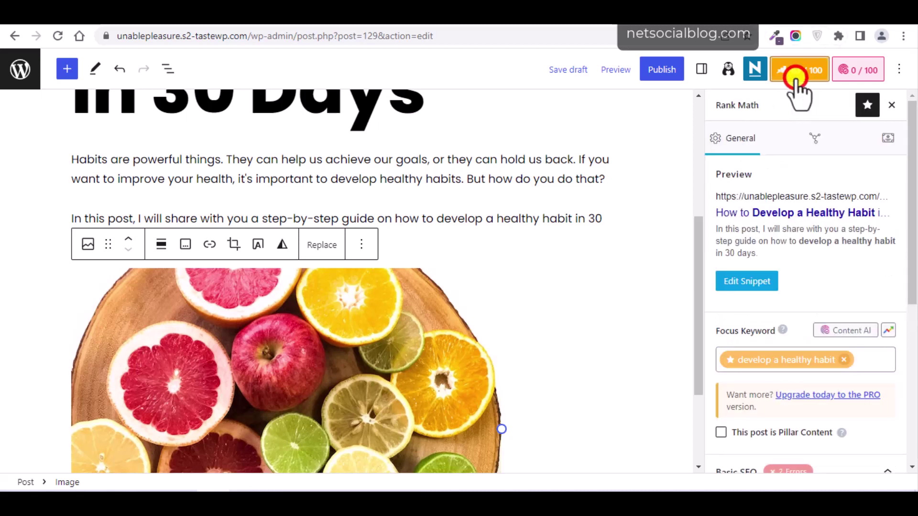
{"action": "left_click_drag", "start_coordinate": [911, 231], "coordinate": [910, 365]}
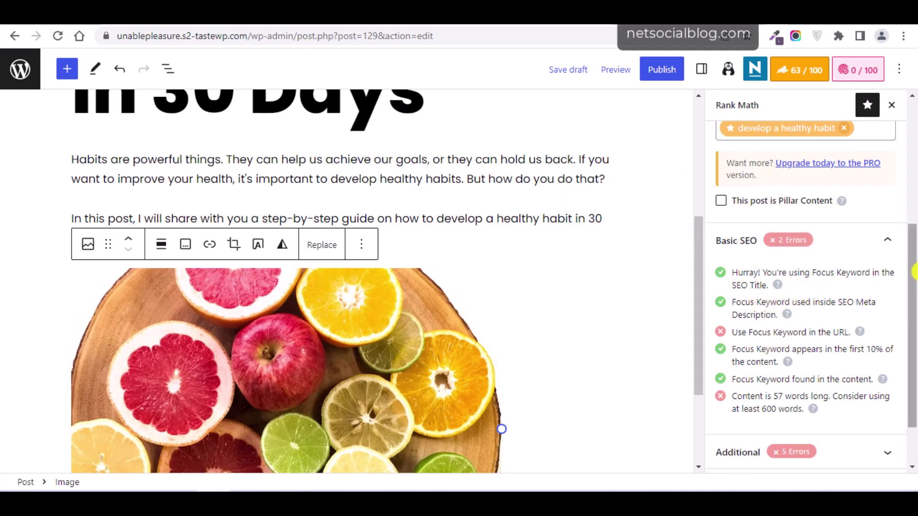
{"action": "left_click_drag", "start_coordinate": [913, 282], "coordinate": [905, 154]}
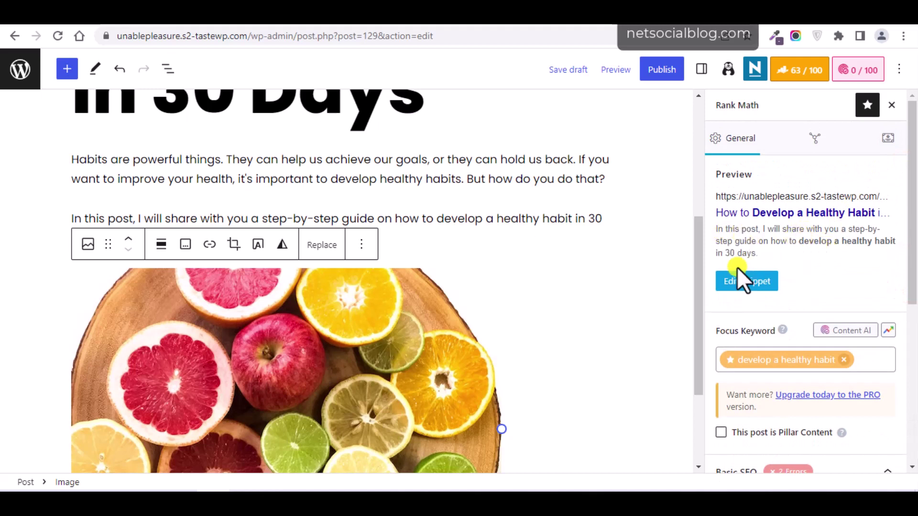
{"action": "left_click", "coordinate": [231, 160]}
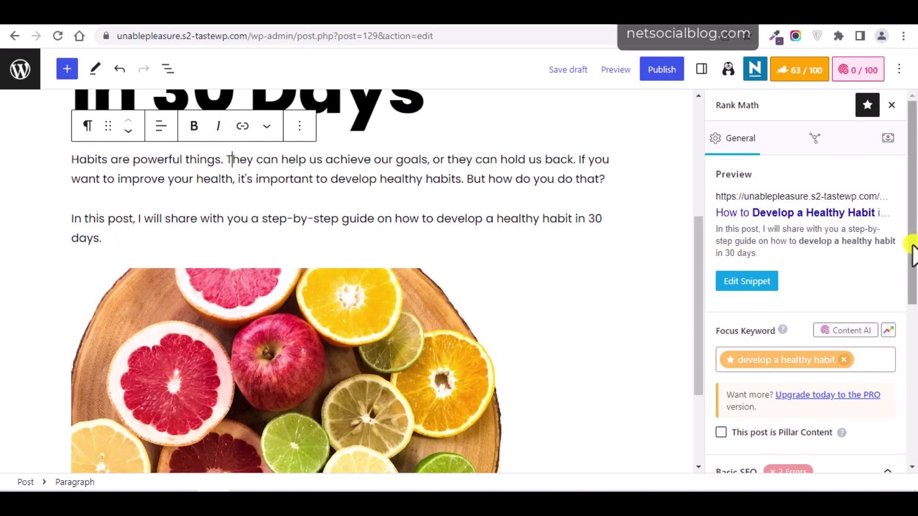
- Open the post's search snippet for editing and start editing its description
{"action": "left_click", "coordinate": [740, 283]}
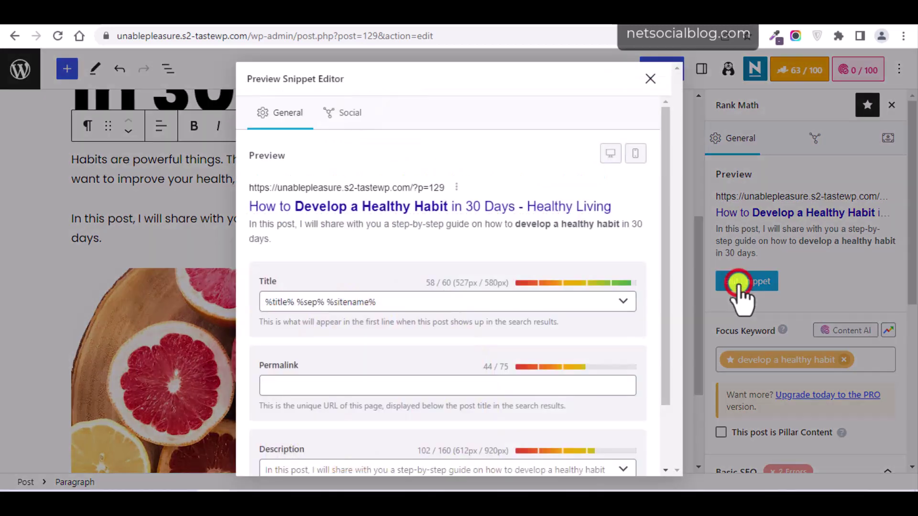
{"action": "left_click_drag", "start_coordinate": [664, 230], "coordinate": [662, 276]}
{"action": "left_click", "coordinate": [274, 402]}
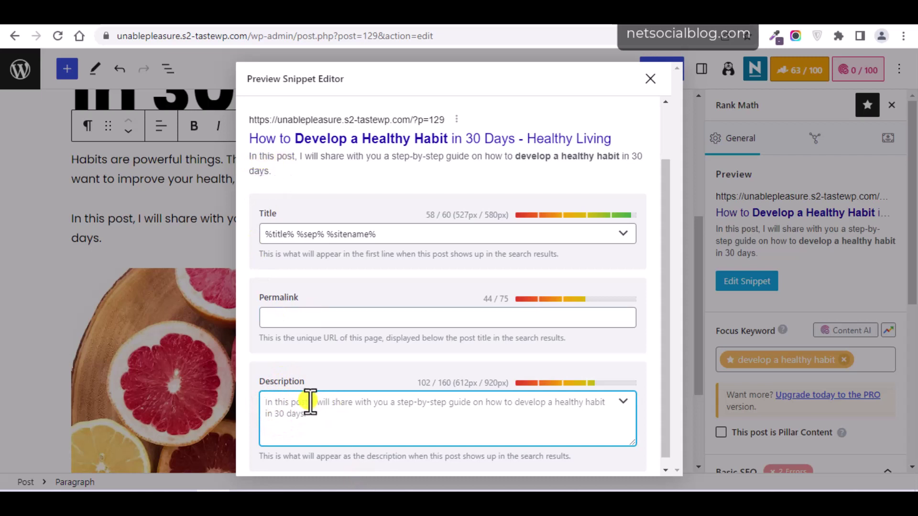
- Set the snippet description to "Want to develop a healthy habit in 30 days? This article is your guide to help you achieve your dream goal"
{"action": "type", "text": "In t"}
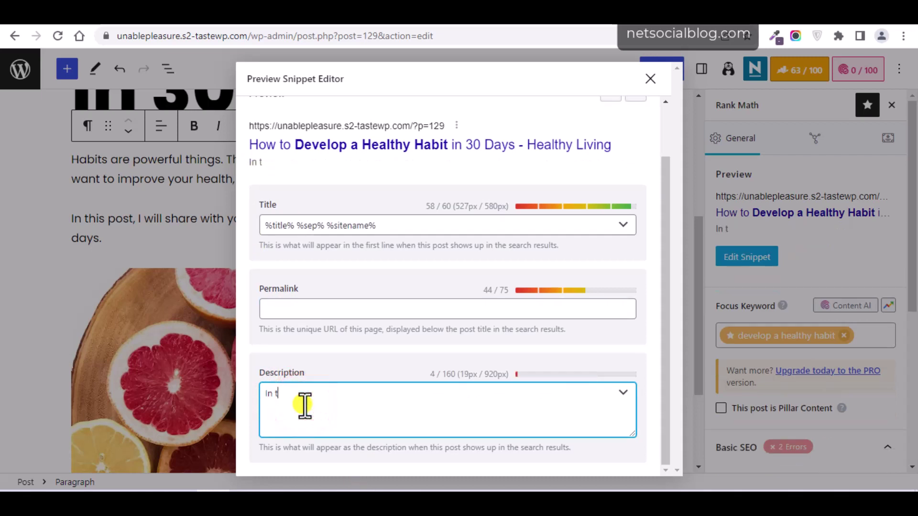
{"action": "type", "text": "W"}
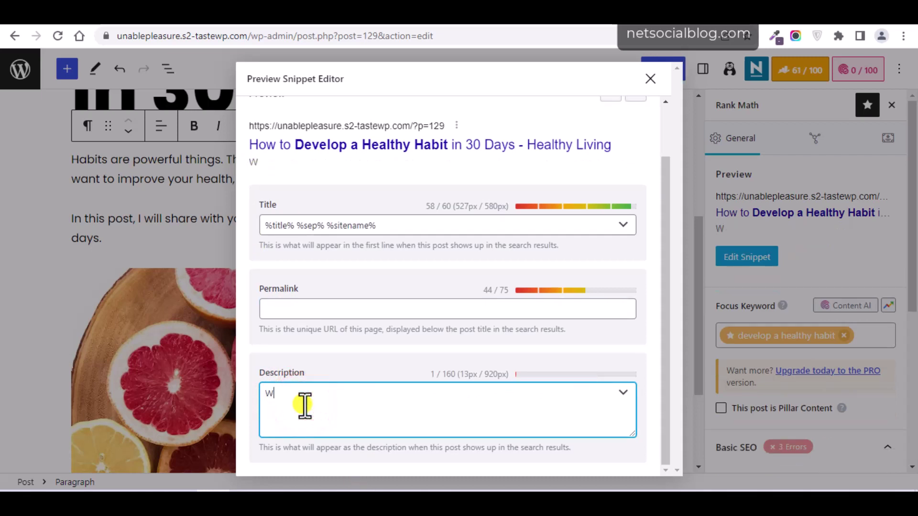
{"action": "type", "text": "ant to develop a helahty"}
{"action": "key", "text": "ctrl+shift+Left"}
{"action": "type", "text": "heal"}
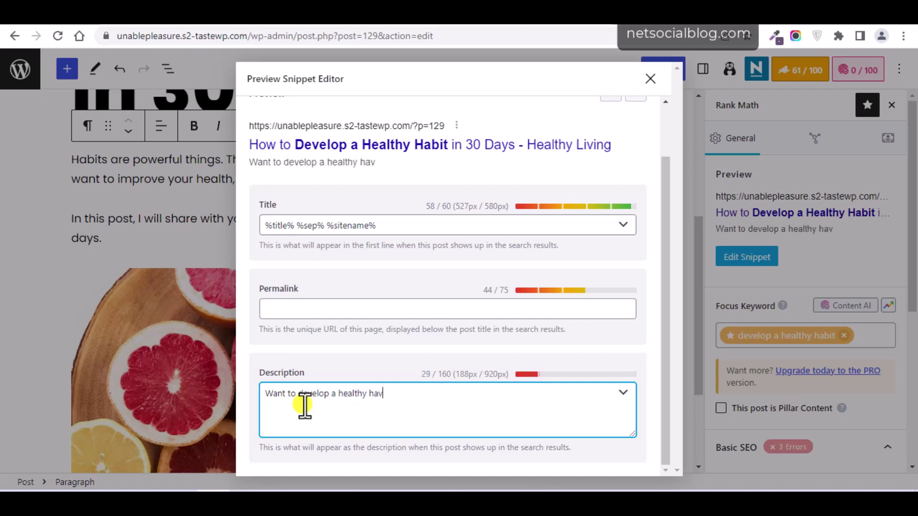
{"action": "type", "text": "thy habit in 30 days?"}
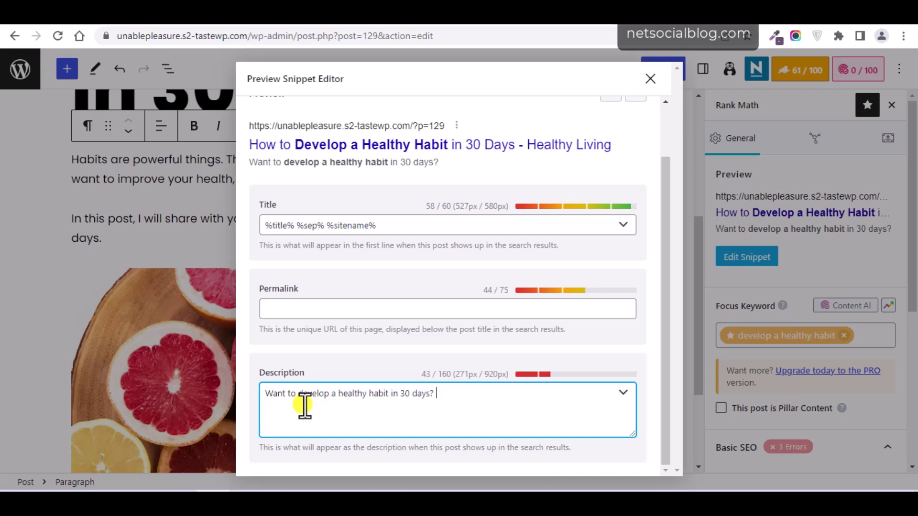
{"action": "type", "text": " This article is your"}
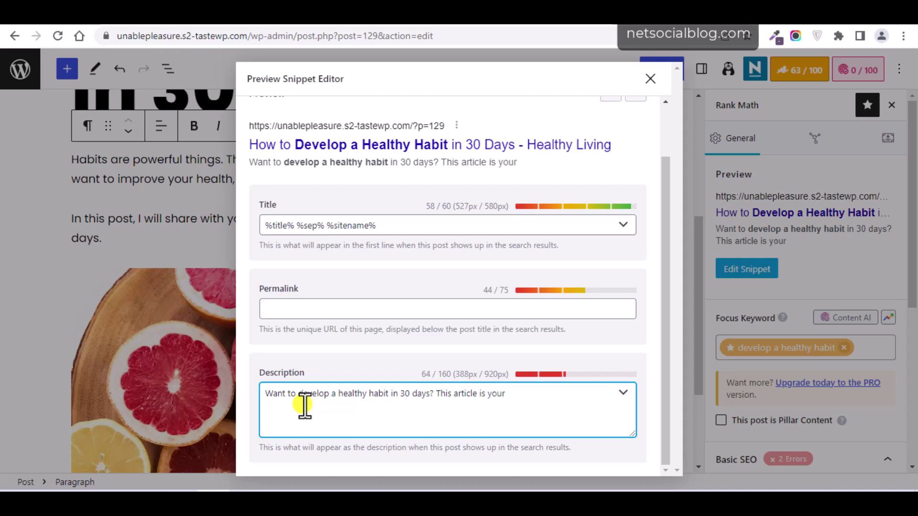
{"action": "type", "text": "guide to hel"}
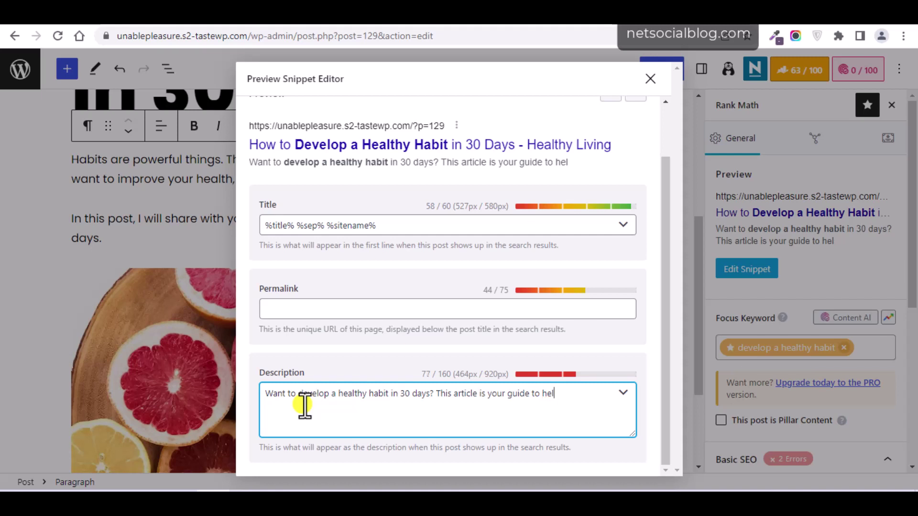
{"action": "type", "text": "o yp you achieve your dream goal"}
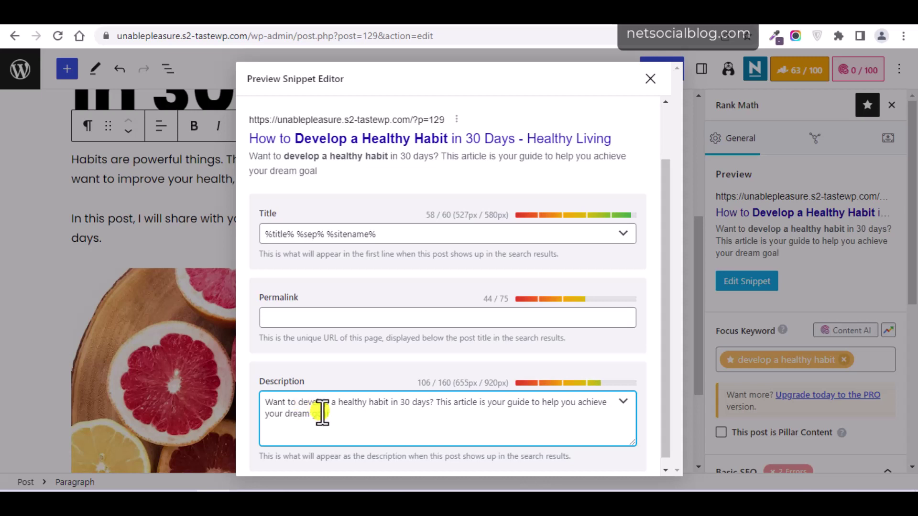
- Copy the snippet description, clear the field and paste the same text back in
{"action": "left_click_drag", "start_coordinate": [341, 415], "coordinate": [279, 398]}
{"action": "key", "text": "ctrl+c"}
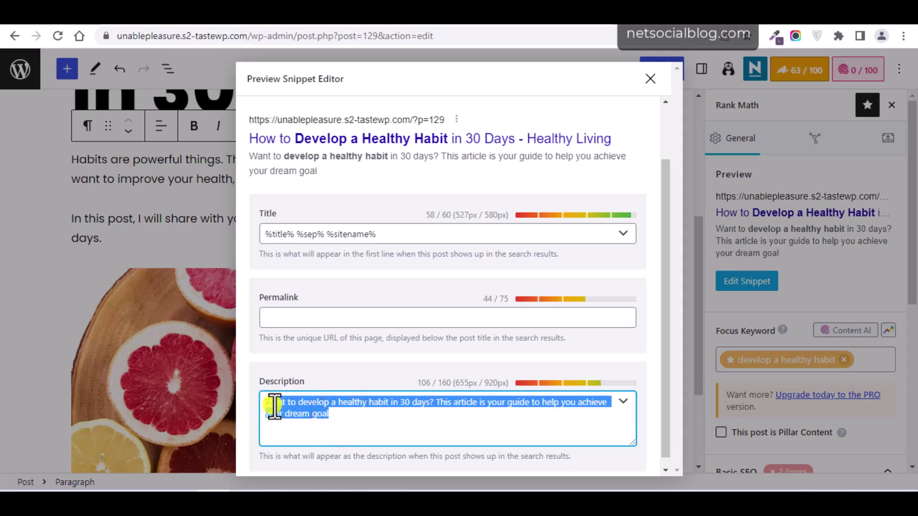
{"action": "key", "text": "BackSpace"}
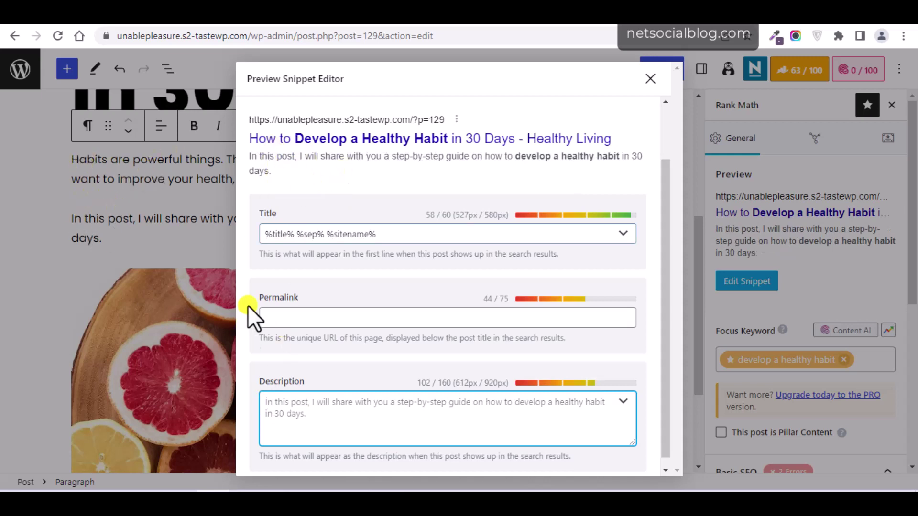
{"action": "left_click", "coordinate": [288, 408]}
{"action": "key", "text": "ctrl+v"}
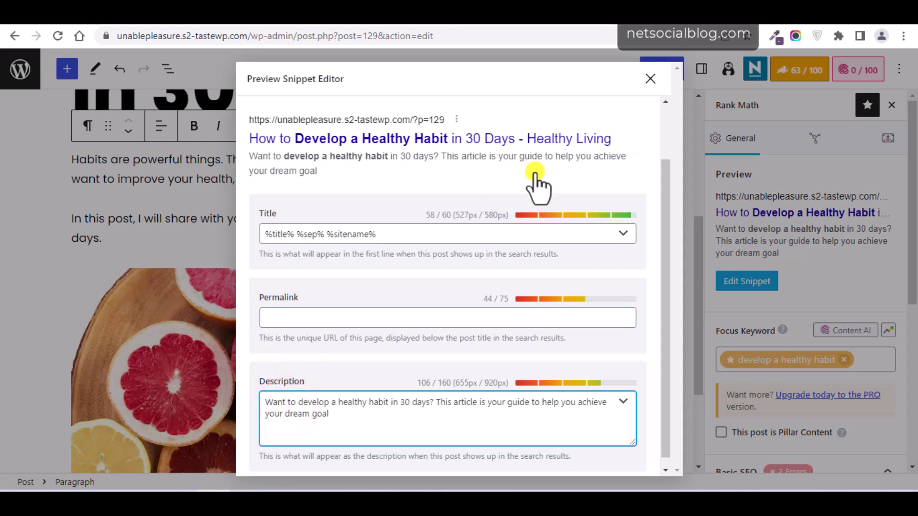
- Close the snippet editor and review the focus keyword items in the Basic SEO checklist
{"action": "left_click", "coordinate": [653, 76]}
{"action": "scroll", "coordinate": [885, 195], "scroll_direction": "down", "scroll_amount": 5}
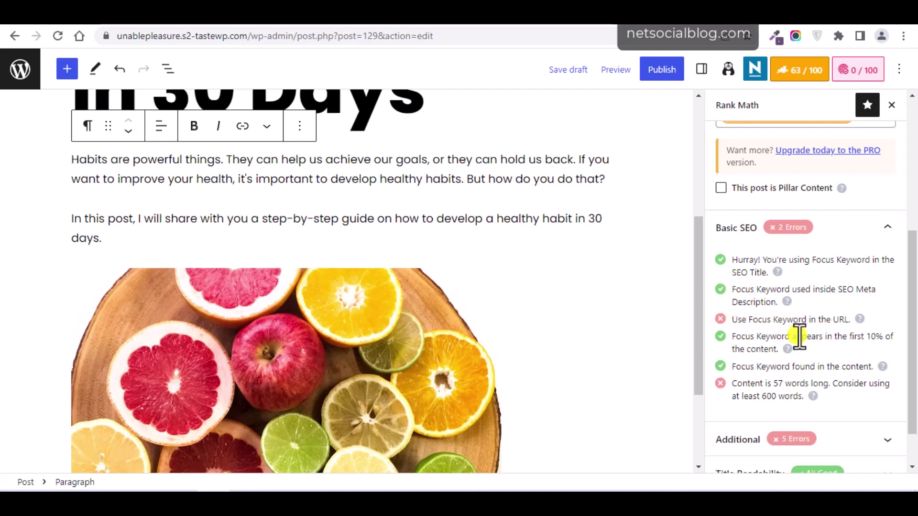
{"action": "left_click_drag", "start_coordinate": [910, 276], "coordinate": [912, 236]}
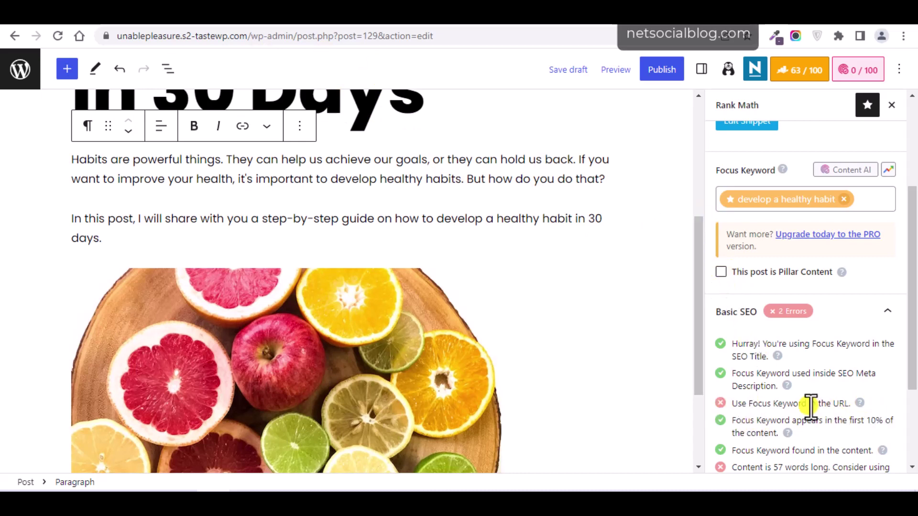
- Show the general post settings and save the post as a draft
{"action": "left_click", "coordinate": [702, 70]}
{"action": "left_click", "coordinate": [735, 107]}
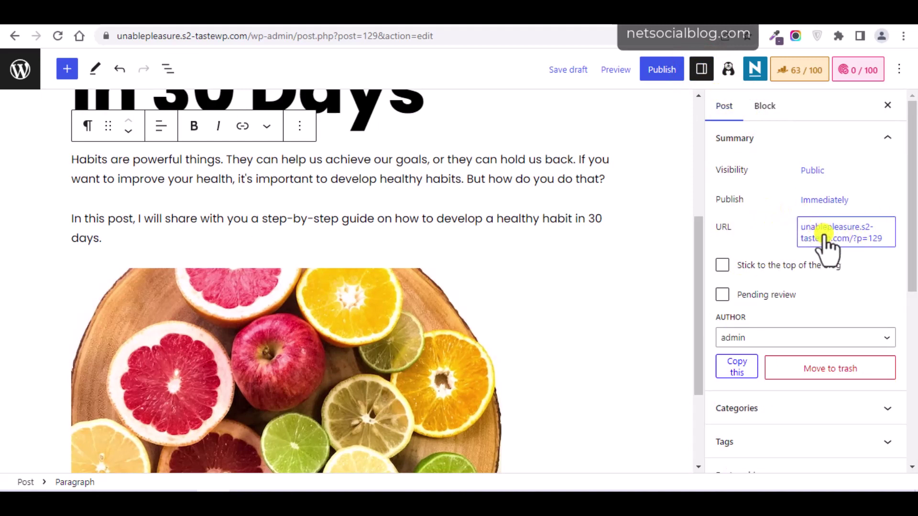
{"action": "left_click", "coordinate": [580, 70]}
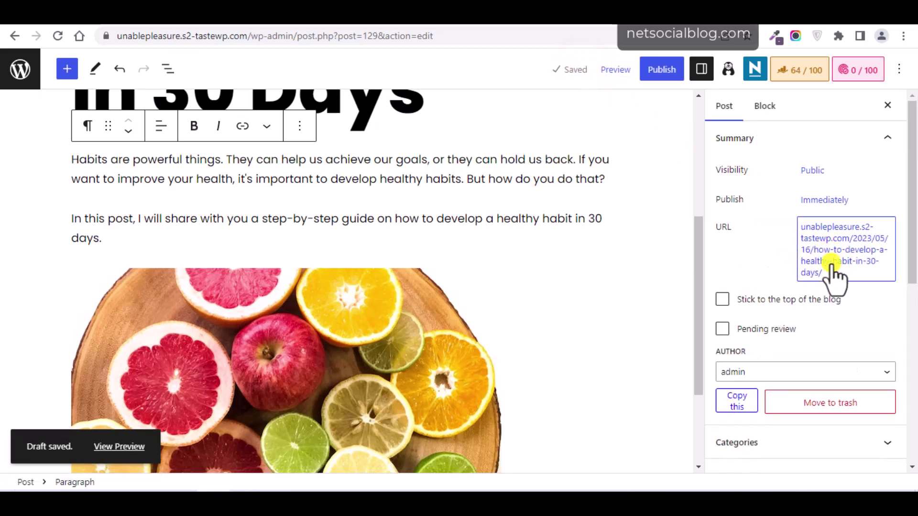
- Change the last part of the post's permalink to "develop-a-healthy-habit"
{"action": "left_click", "coordinate": [832, 273]}
{"action": "left_click", "coordinate": [749, 356]}
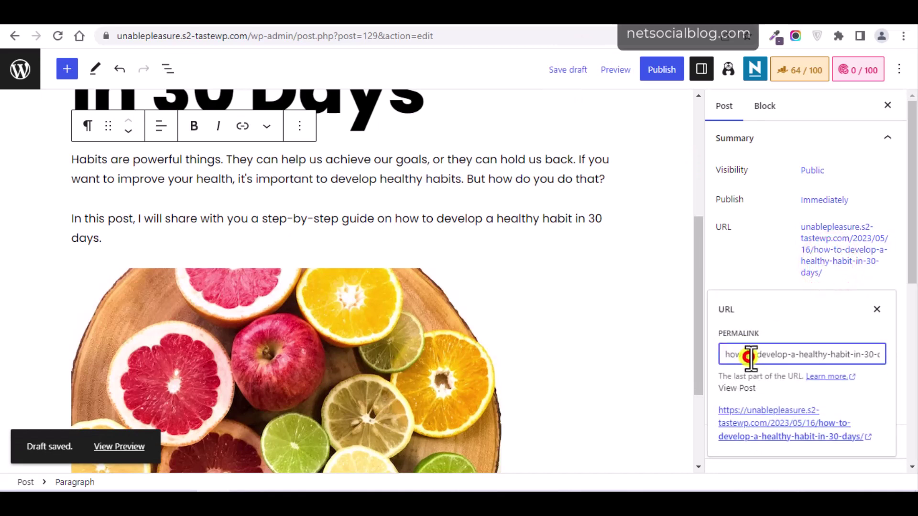
{"action": "triple_click", "coordinate": [749, 356]}
{"action": "key", "text": "BackSpace"}
{"action": "type", "text": "deve"}
{"action": "type", "text": "lop"}
{"action": "type", "text": "-a-health"}
{"action": "type", "text": "y-ha"}
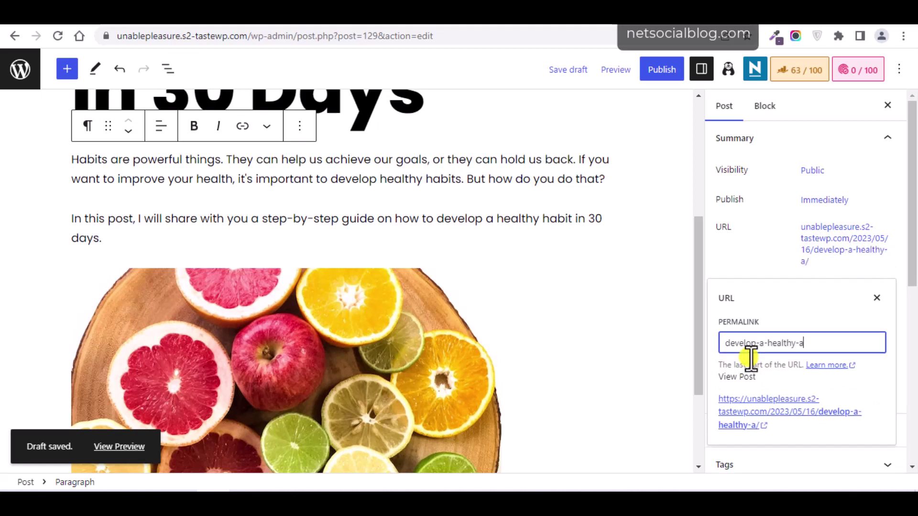
{"action": "key", "text": "BackSpace"}
{"action": "key", "text": "BackSpace"}
{"action": "type", "text": "habit"}
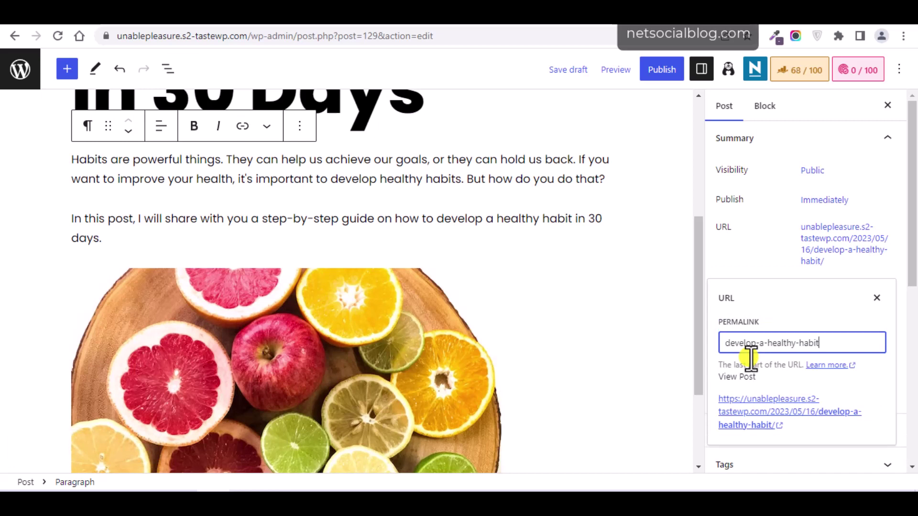
{"action": "left_click", "coordinate": [873, 298]}
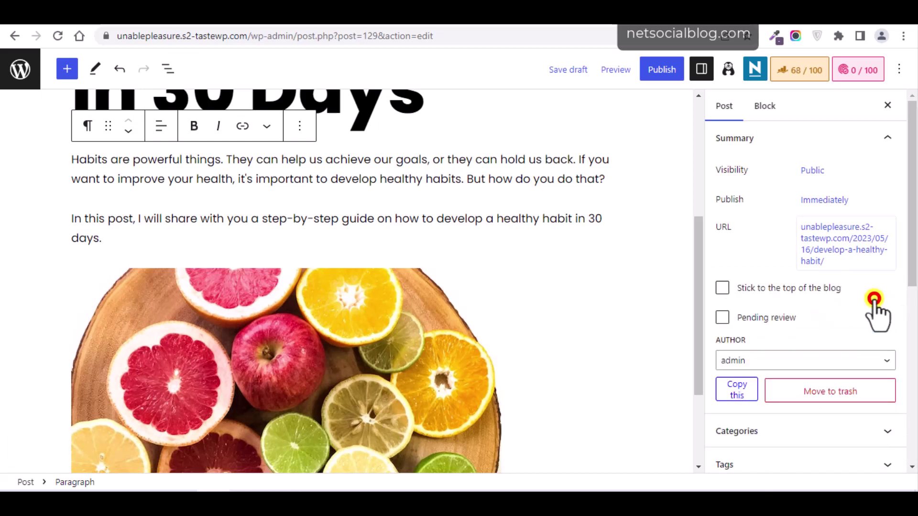
- Review the Basic SEO checks in Rank Math again and look over the post's existing content
{"action": "left_click", "coordinate": [793, 73]}
{"action": "left_click_drag", "start_coordinate": [910, 181], "coordinate": [910, 324]}
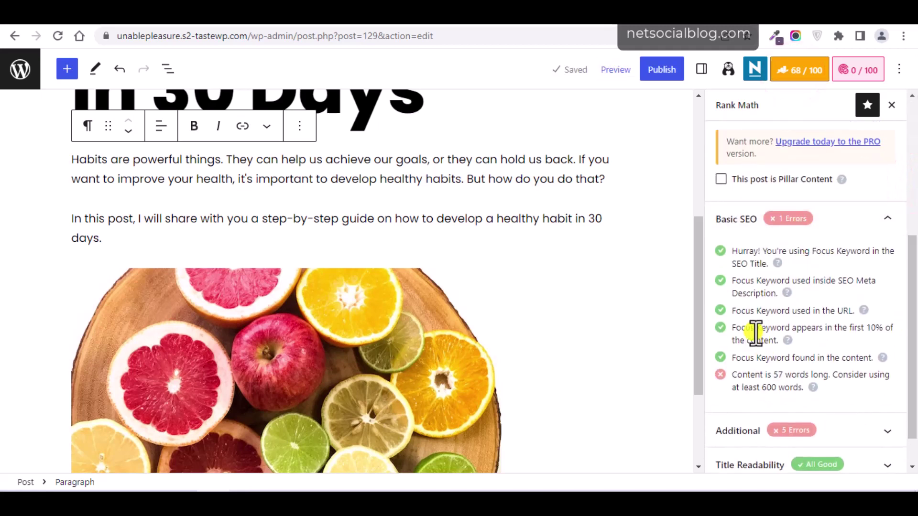
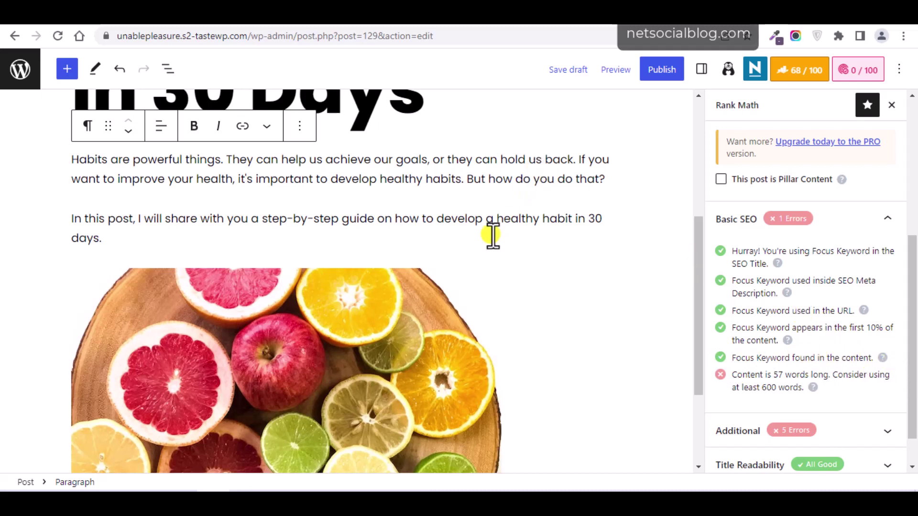
{"action": "left_click", "coordinate": [697, 227]}
{"action": "left_click_drag", "start_coordinate": [696, 227], "coordinate": [685, 249]}
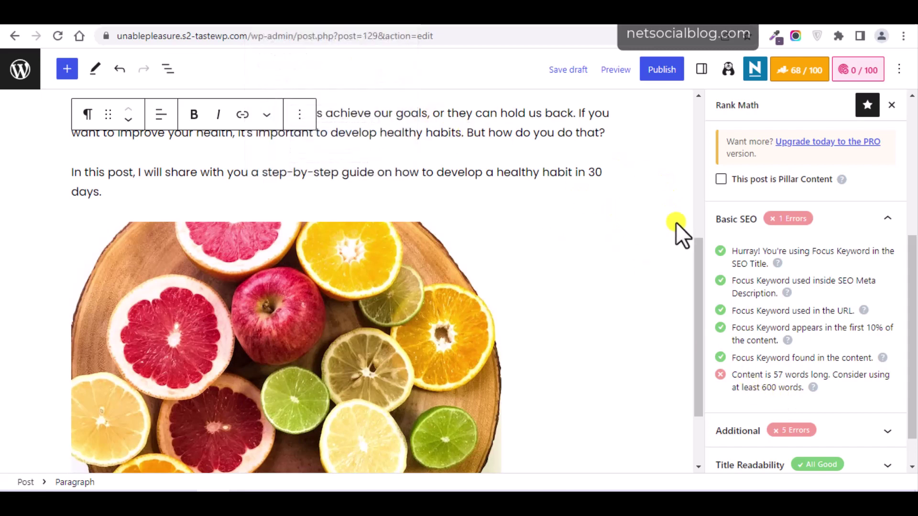
{"action": "left_click_drag", "start_coordinate": [694, 245], "coordinate": [690, 219]}
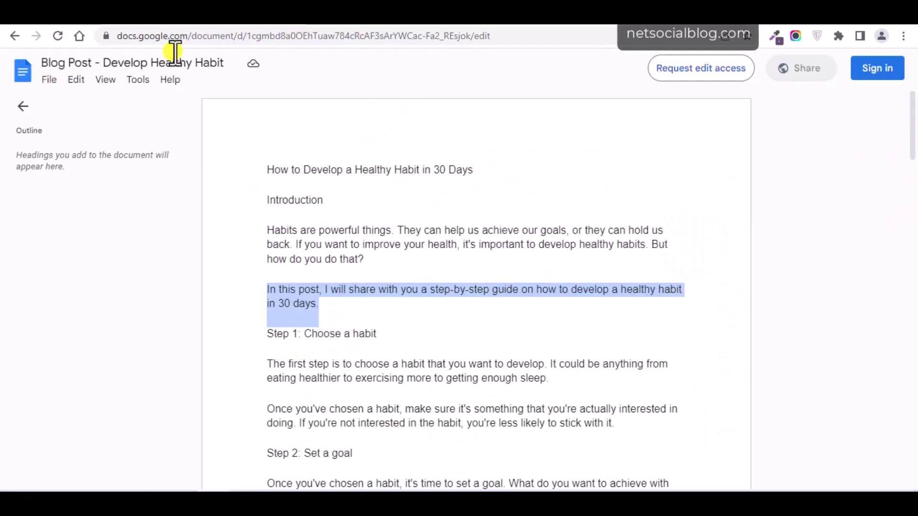
- Switch to the blog post draft in Google Docs and look over its step sections, starting at "Step 1: Choose a habit"
{"action": "left_click_drag", "start_coordinate": [375, 343], "coordinate": [277, 332]}
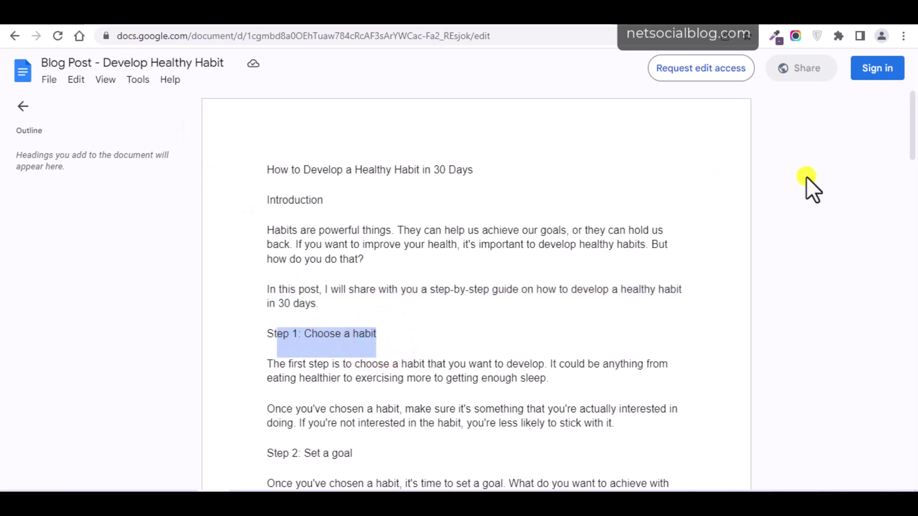
{"action": "left_click_drag", "start_coordinate": [910, 134], "coordinate": [914, 177]}
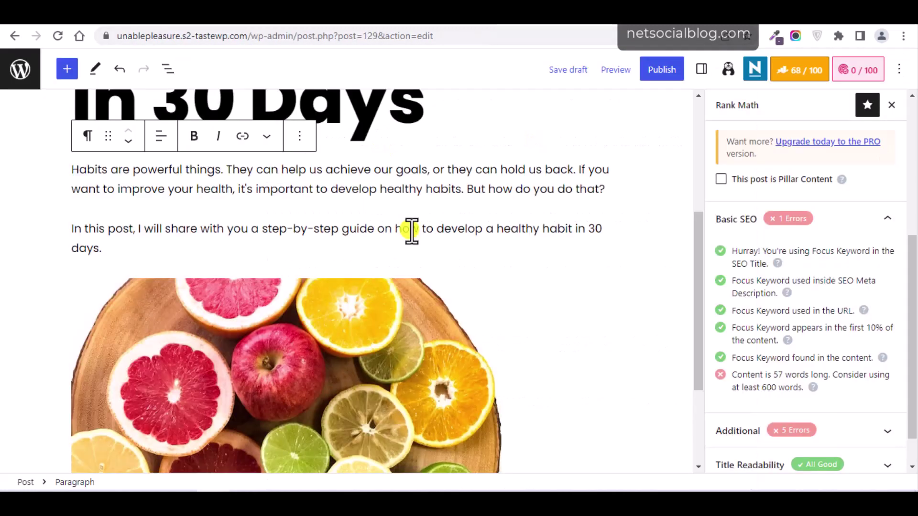
- Return to the WordPress post, collapse the Basic SEO checks and expand the Additional checks
{"action": "left_click_drag", "start_coordinate": [700, 231], "coordinate": [702, 312]}
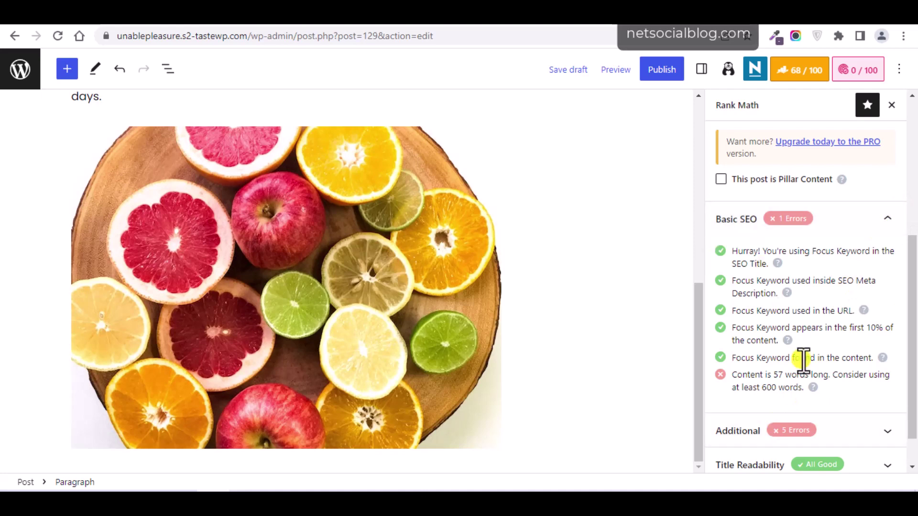
{"action": "left_click", "coordinate": [868, 217]}
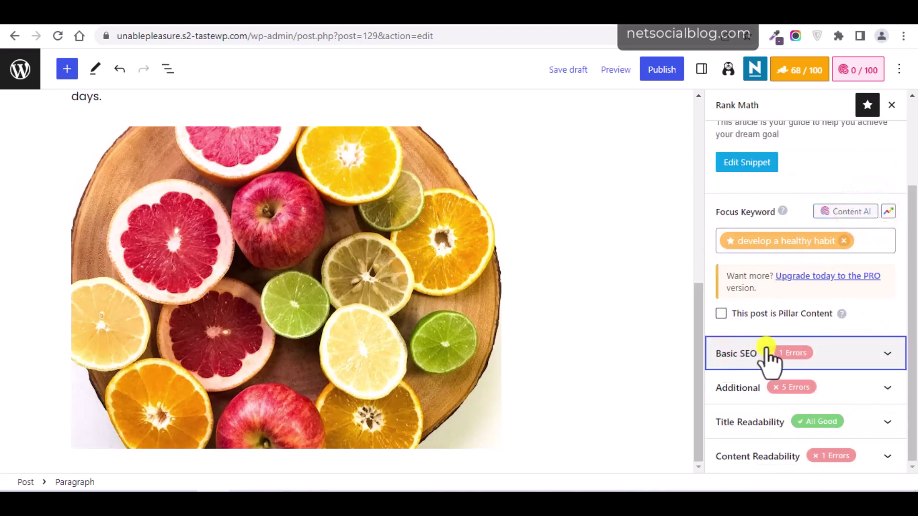
{"action": "left_click", "coordinate": [800, 388]}
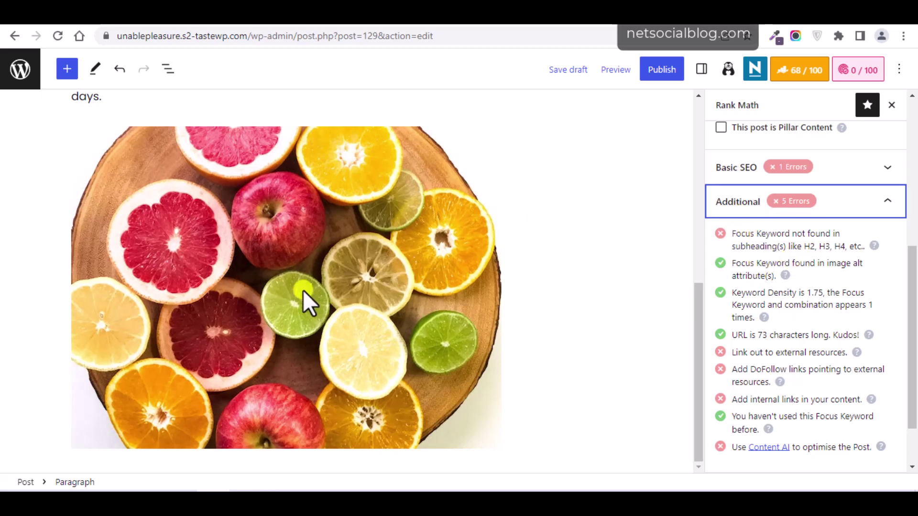
- Align the fruit image to the center of the post
{"action": "left_click", "coordinate": [218, 214]}
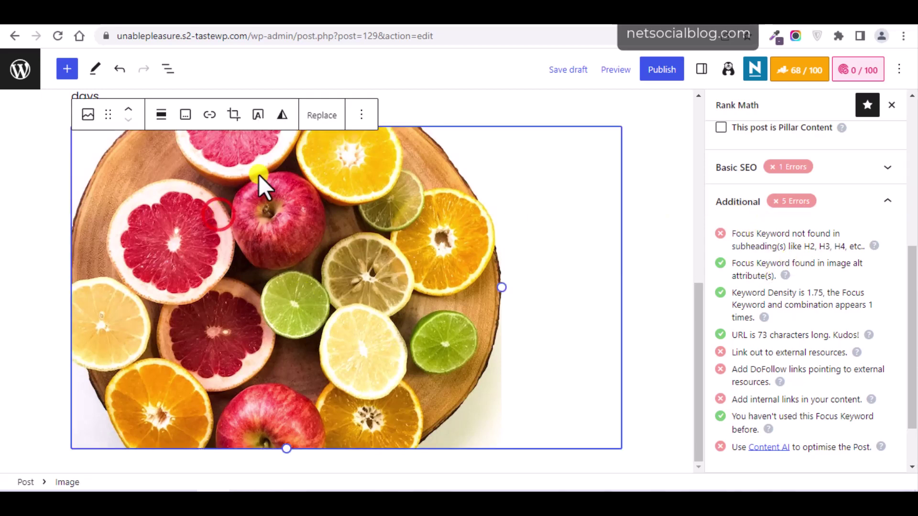
{"action": "left_click", "coordinate": [165, 116]}
{"action": "left_click", "coordinate": [202, 206]}
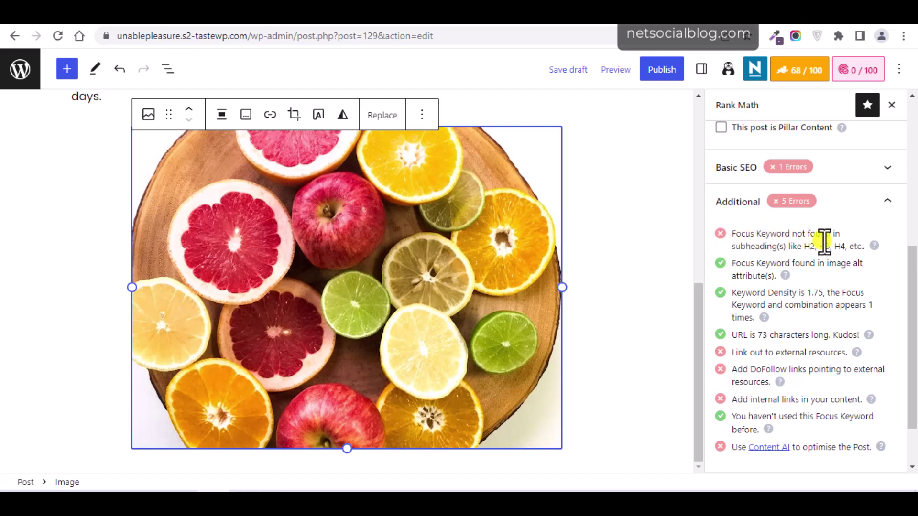
- Consult the Google Docs draft and insert a Heading block below the fruit image in the WordPress post
{"action": "left_click", "coordinate": [574, 452]}
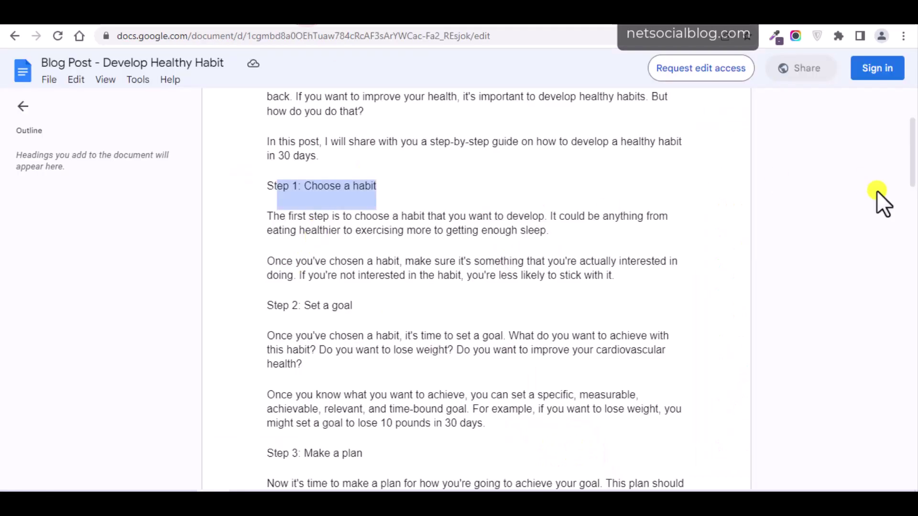
{"action": "left_click_drag", "start_coordinate": [912, 168], "coordinate": [913, 128]}
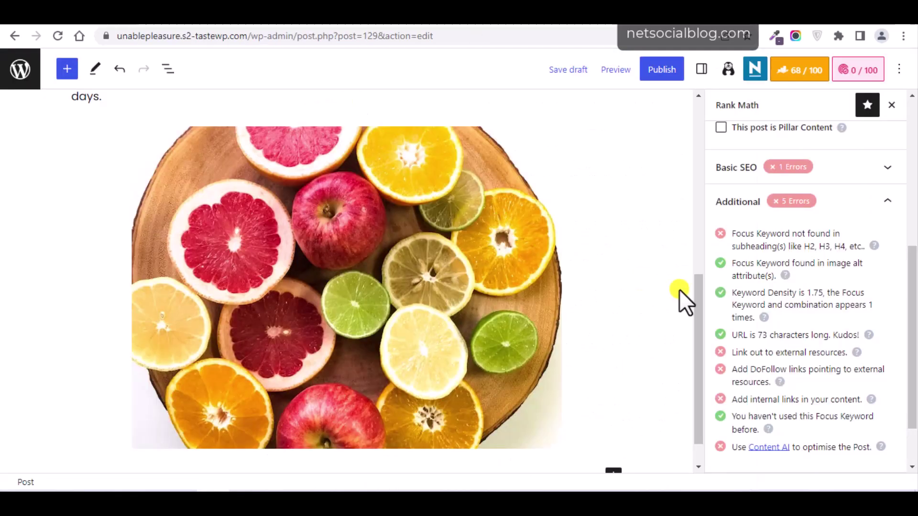
{"action": "left_click_drag", "start_coordinate": [699, 316], "coordinate": [696, 364]}
{"action": "left_click", "coordinate": [569, 366]}
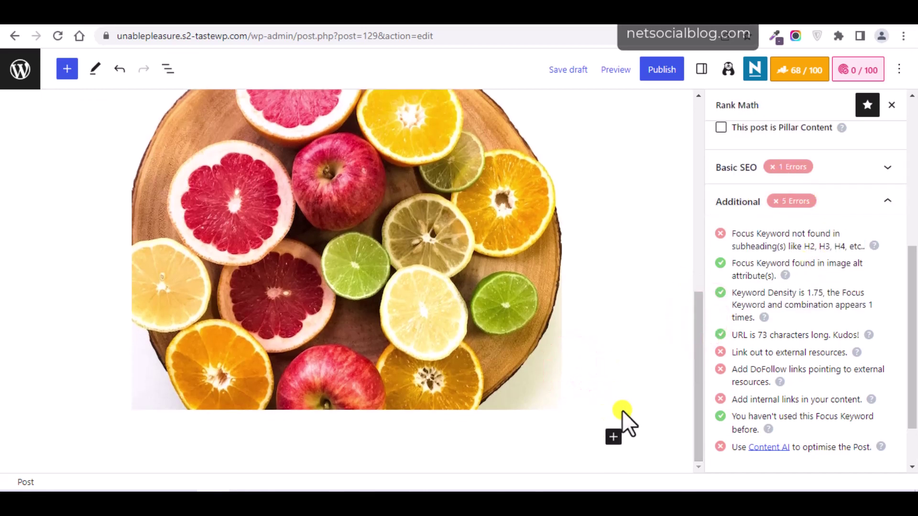
{"action": "left_click", "coordinate": [614, 437]}
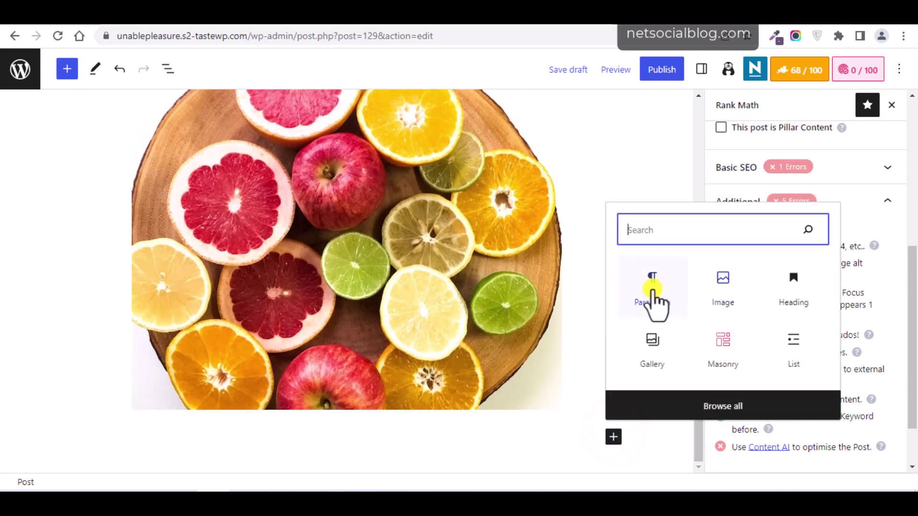
{"action": "left_click", "coordinate": [652, 230]}
{"action": "type", "text": "headi"}
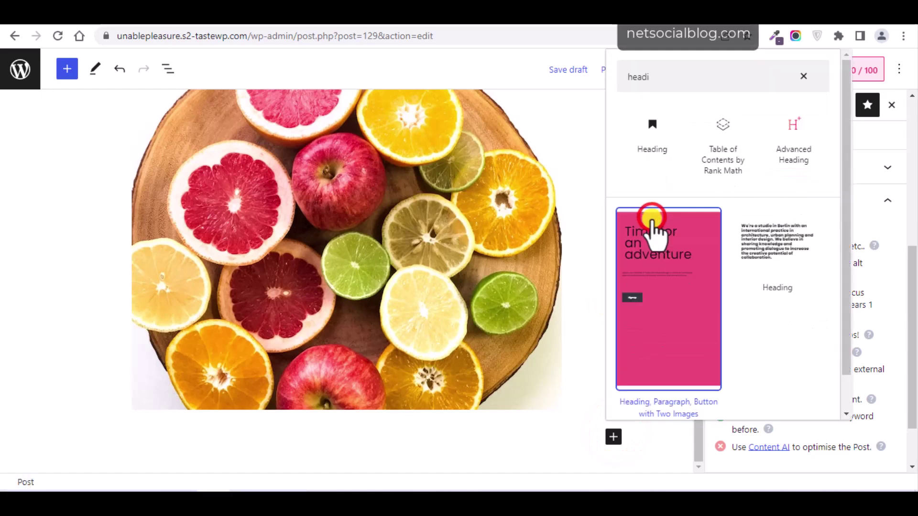
{"action": "left_click", "coordinate": [654, 138]}
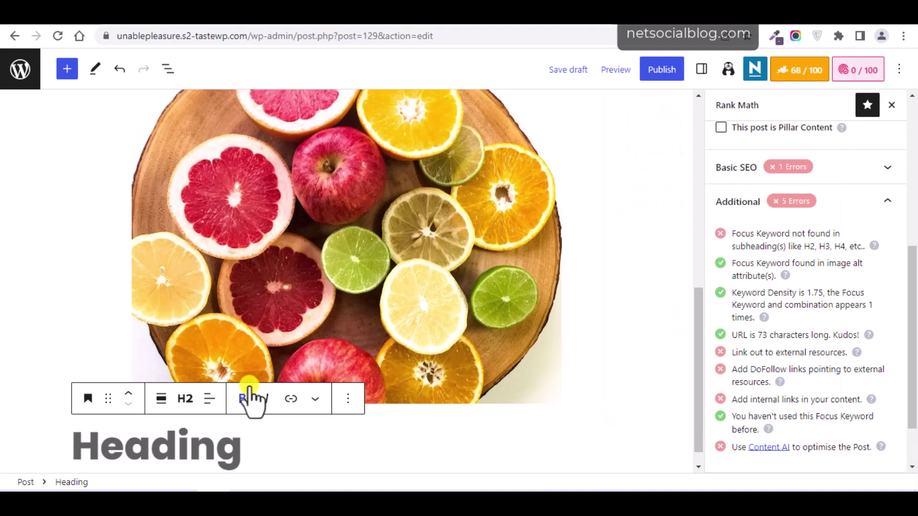
- Enter "6 Ways To Develop a Healthy Habit" as the text of the H2 heading below the fruit image
{"action": "left_click", "coordinate": [163, 434]}
{"action": "type", "text": "6 Ways T"}
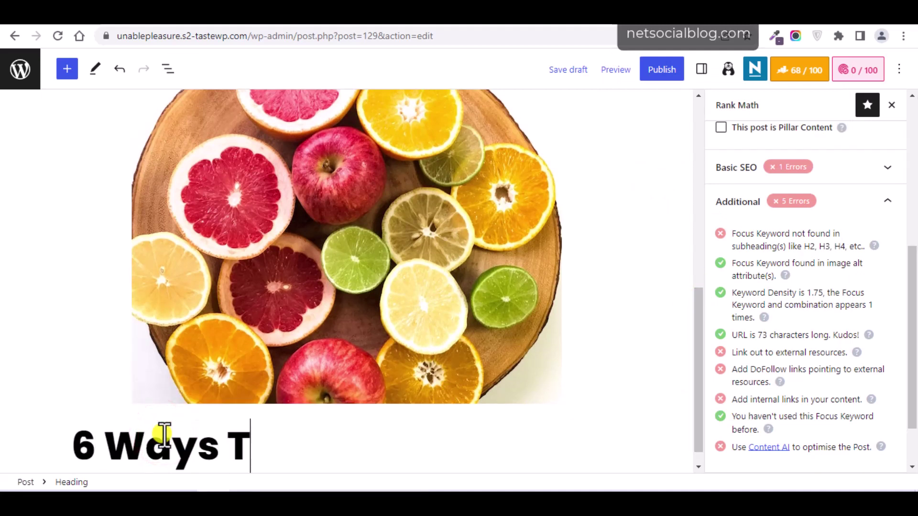
{"action": "type", "text": "o Develop"}
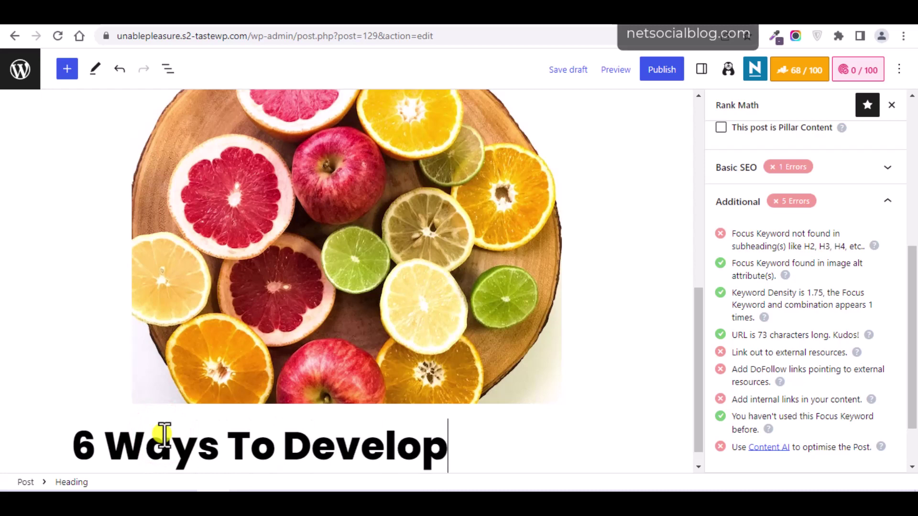
{"action": "type", "text": " a Healthy Havi"}
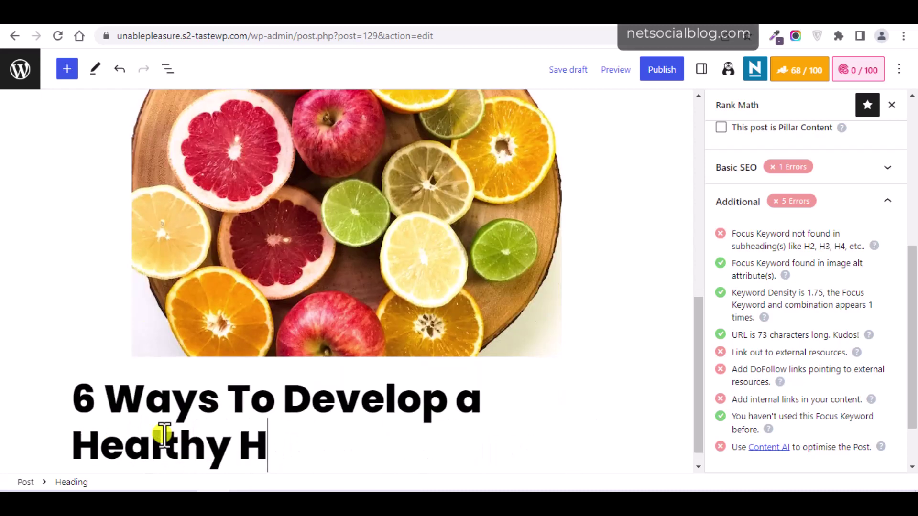
{"action": "key", "text": "BackSpace"}
{"action": "key", "text": "BackSpace"}
{"action": "type", "text": "bit"}
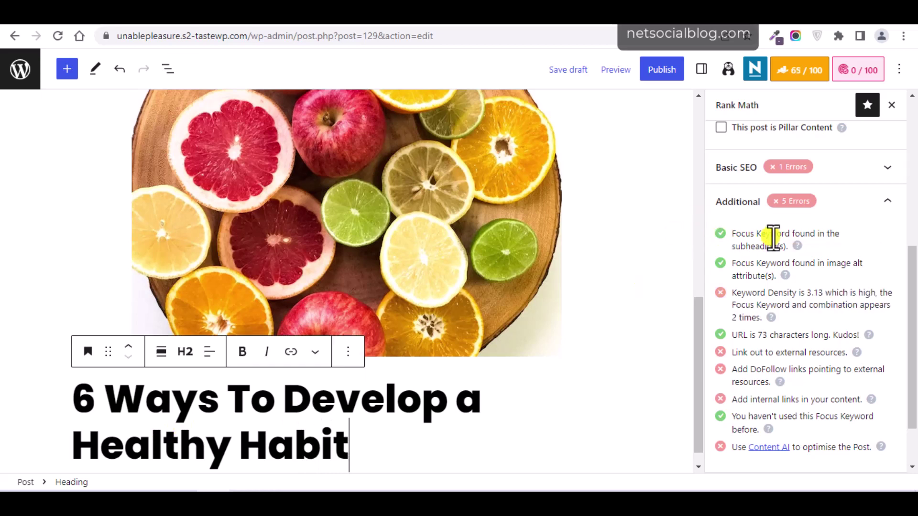
{"action": "left_click_drag", "start_coordinate": [295, 397], "coordinate": [360, 452]}
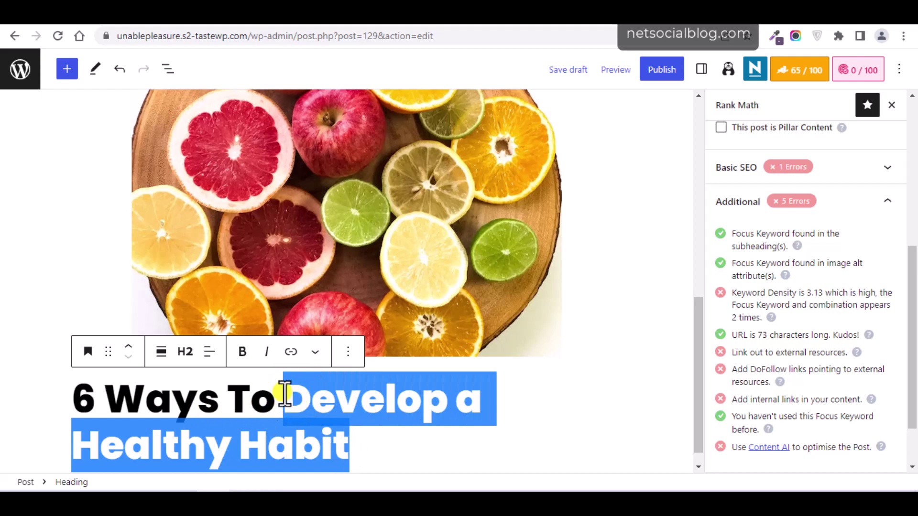
{"action": "left_click_drag", "start_coordinate": [281, 396], "coordinate": [61, 395]}
{"action": "left_click_drag", "start_coordinate": [699, 321], "coordinate": [699, 327]}
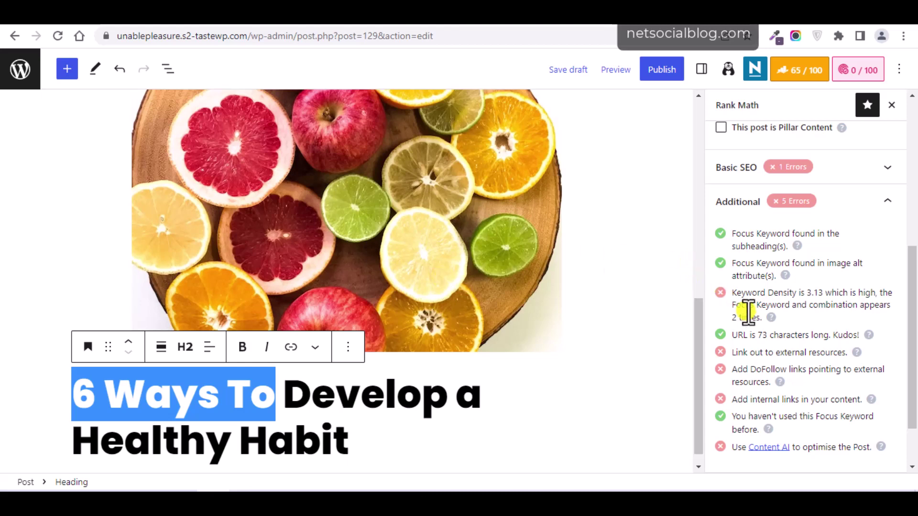
- Copy "Step 1: Choose a habit" from the Google Docs draft into a new paragraph below the H2 heading in the WordPress post
{"action": "left_click", "coordinate": [368, 448]}
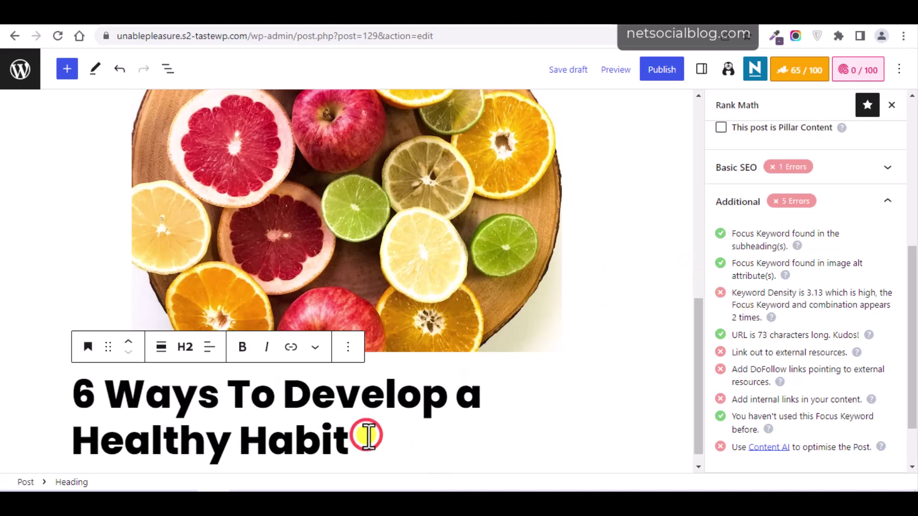
{"action": "key", "text": "Return"}
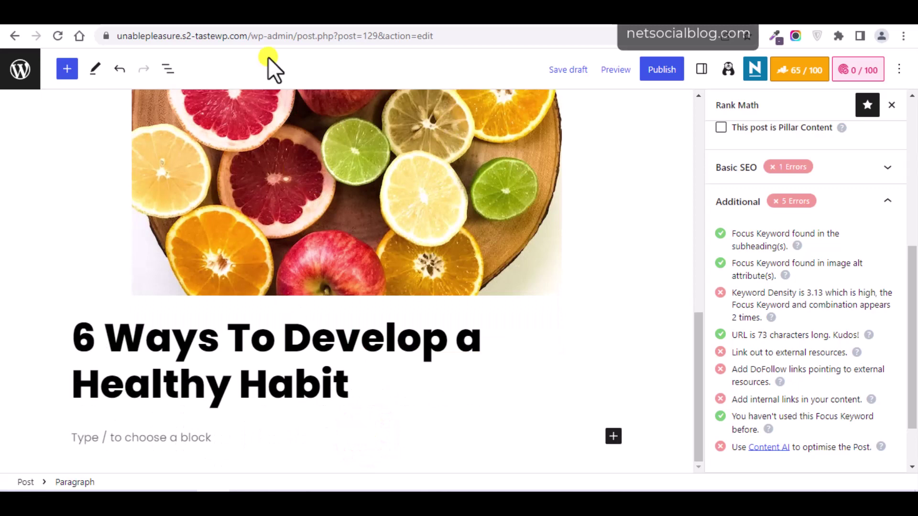
{"action": "key", "text": "alt+Tab"}
{"action": "left_click_drag", "start_coordinate": [378, 334], "coordinate": [265, 335]}
{"action": "key", "text": "ctrl+c"}
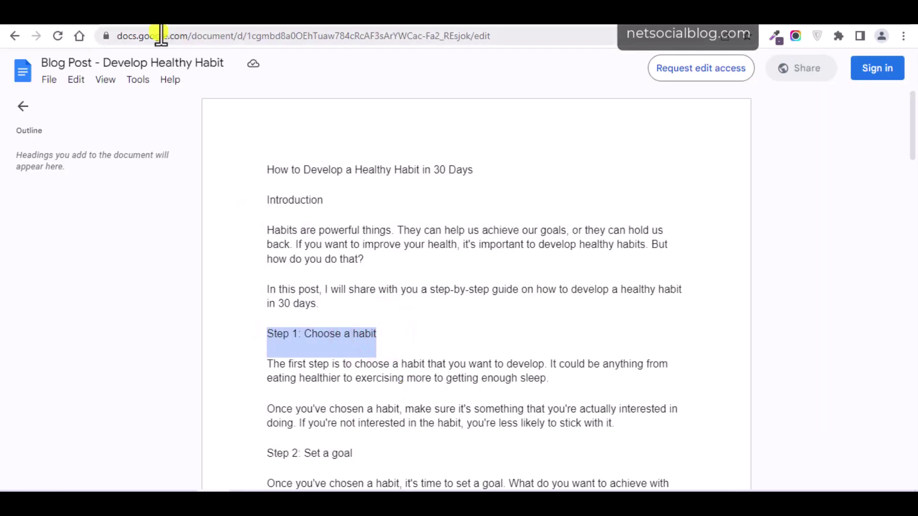
{"action": "key", "text": "alt+Tab"}
{"action": "key", "text": "ctrl+v"}
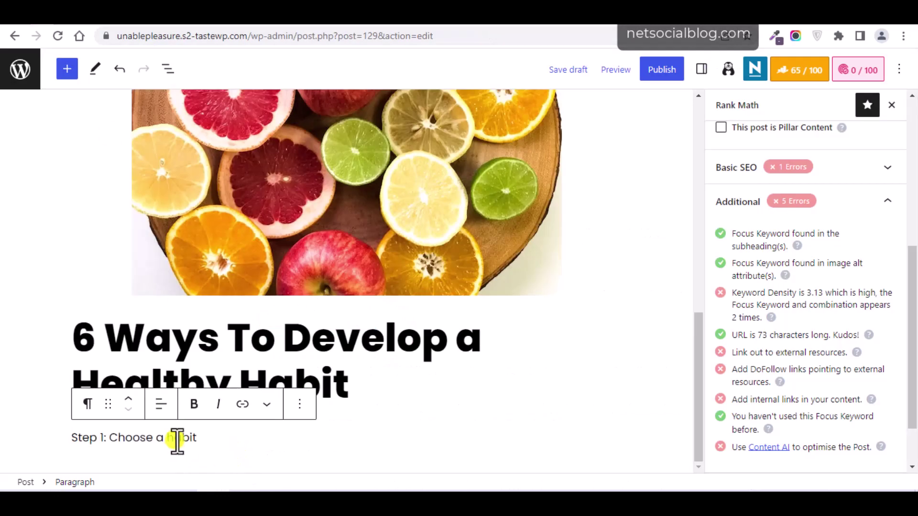
- Convert the "Step 1: Choose a habit" paragraph to a level H3 heading
{"action": "left_click", "coordinate": [86, 405]}
{"action": "left_click", "coordinate": [127, 102]}
{"action": "left_click", "coordinate": [184, 400]}
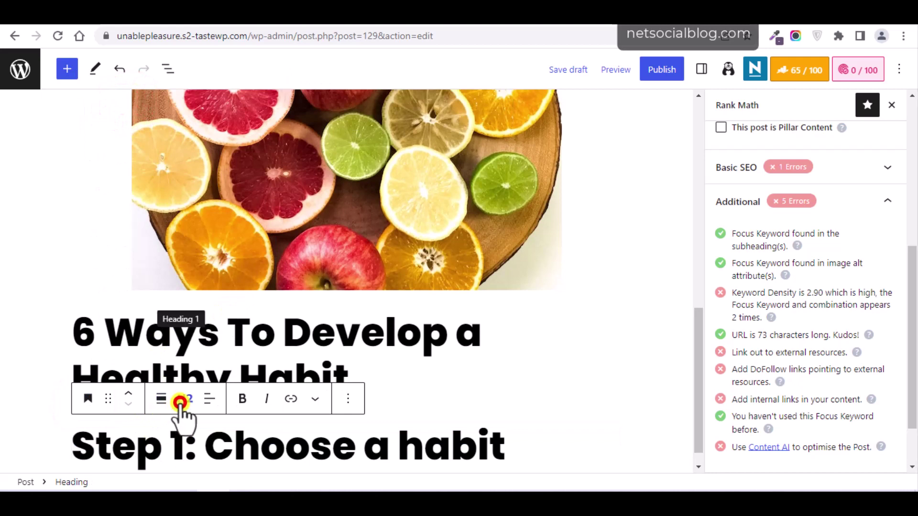
{"action": "left_click", "coordinate": [189, 278]}
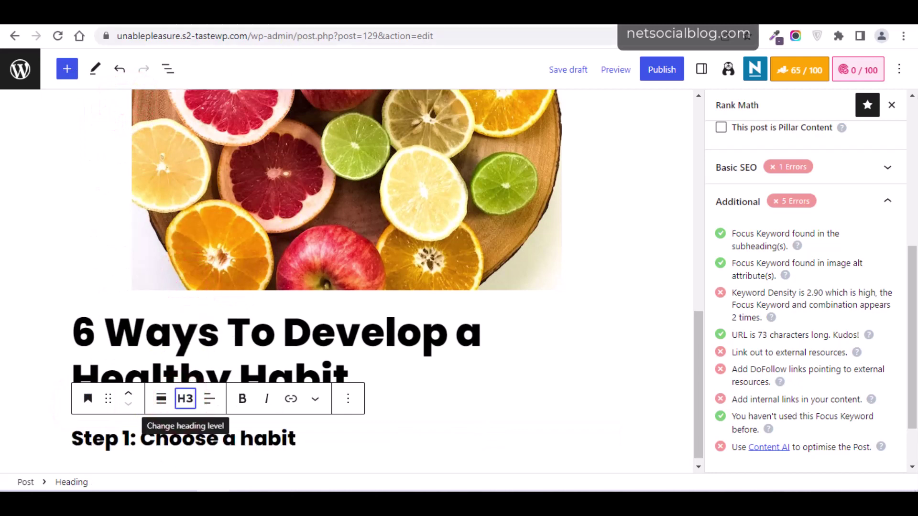
- Copy the two Step 1 paragraphs from the Google Docs draft into the WordPress post below the "Step 1: Choose a habit" heading
{"action": "left_click", "coordinate": [313, 23]}
{"action": "left_click_drag", "start_coordinate": [621, 425], "coordinate": [269, 365]}
{"action": "key", "text": "ctrl+c"}
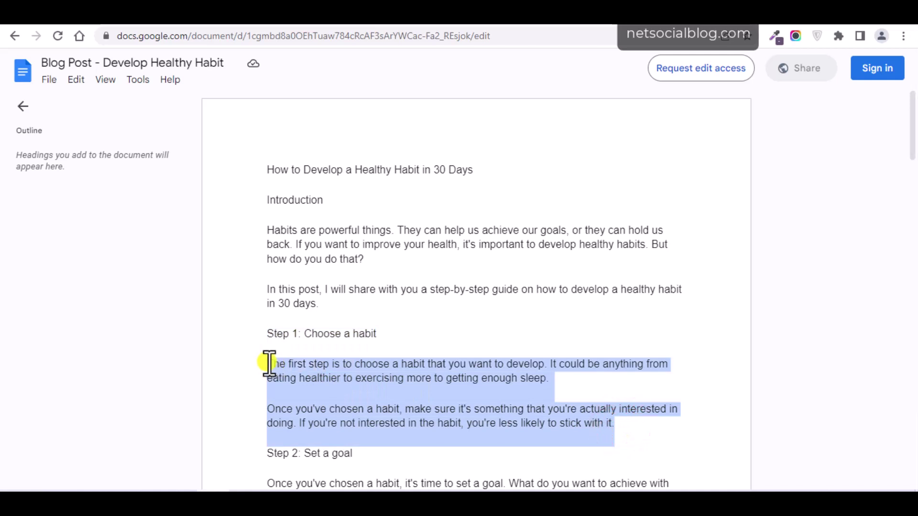
{"action": "left_click", "coordinate": [75, 23]}
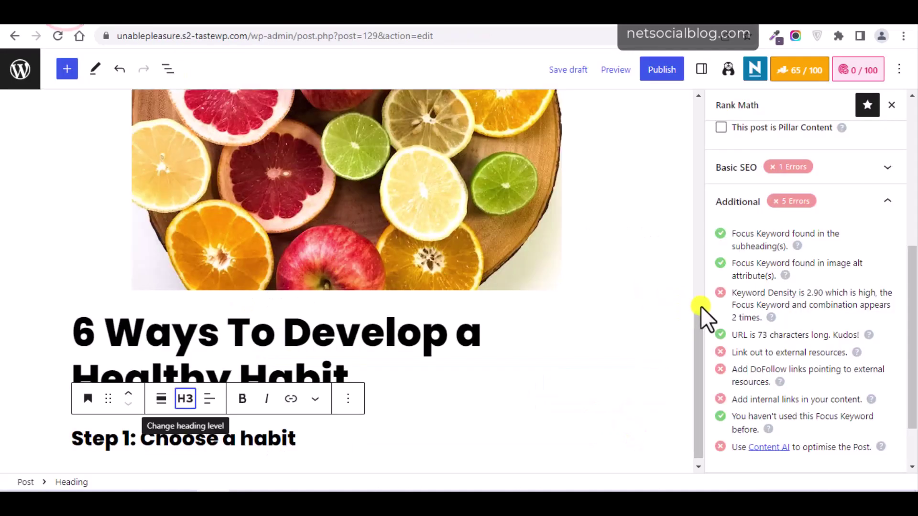
{"action": "left_click_drag", "start_coordinate": [700, 306], "coordinate": [698, 317]}
{"action": "key", "text": "Return"}
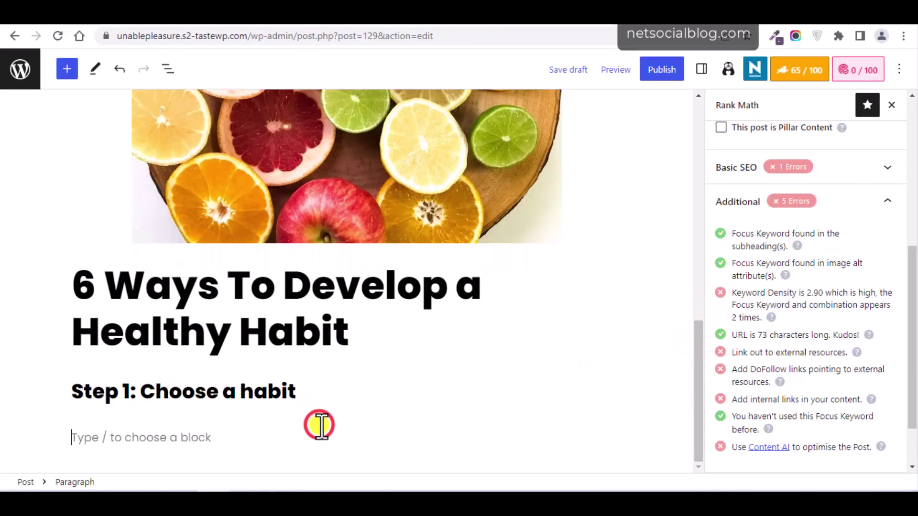
{"action": "key", "text": "ctrl+v"}
- Bring "Step 2: Set a goal" from the Google Docs draft into a new paragraph below the Step 1 text in the WordPress post
{"action": "key", "text": "Return"}
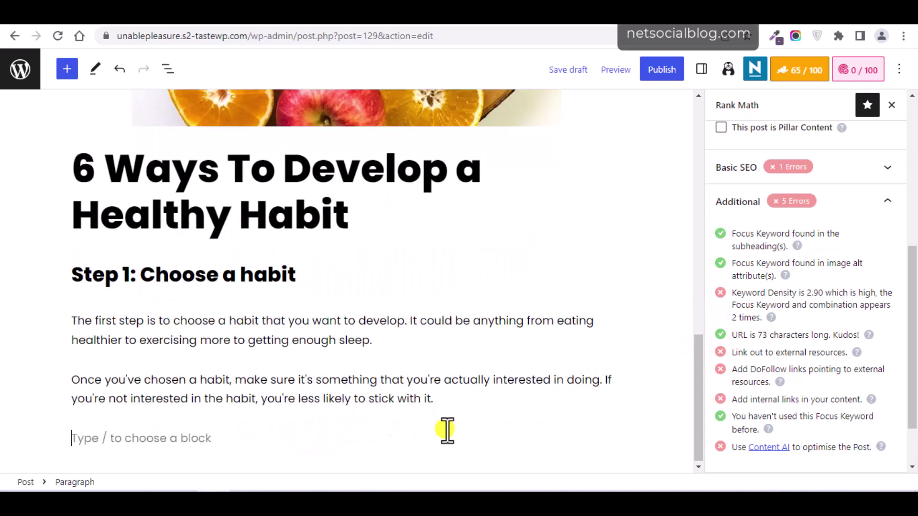
{"action": "left_click", "coordinate": [328, 24]}
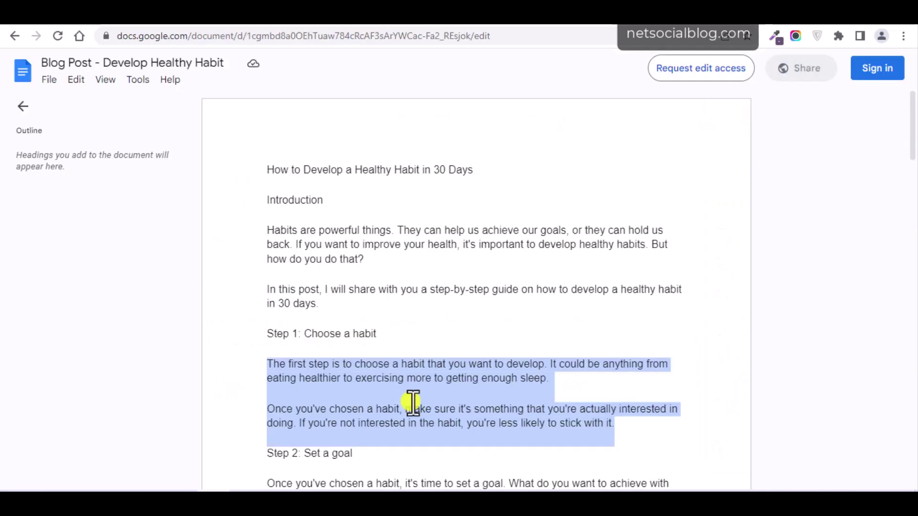
{"action": "left_click_drag", "start_coordinate": [910, 128], "coordinate": [910, 164]}
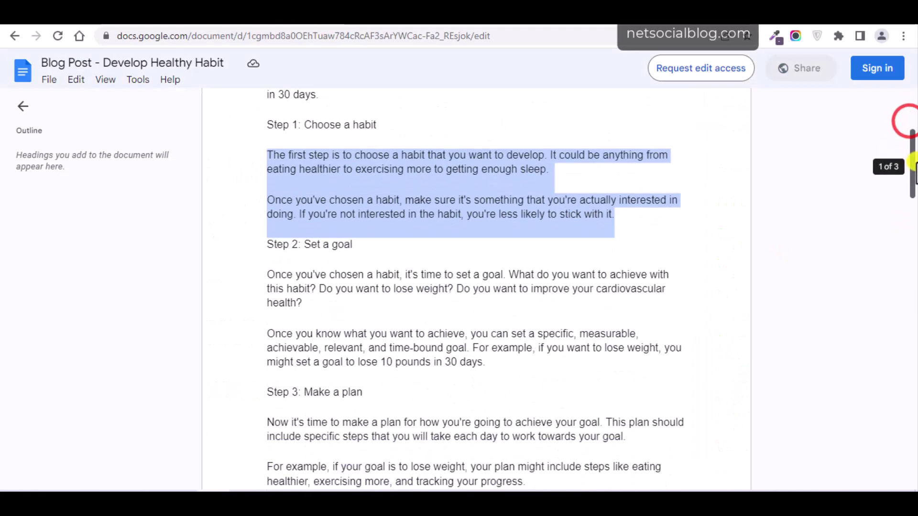
{"action": "left_click_drag", "start_coordinate": [357, 227], "coordinate": [267, 226]}
{"action": "left_click", "coordinate": [82, 25]}
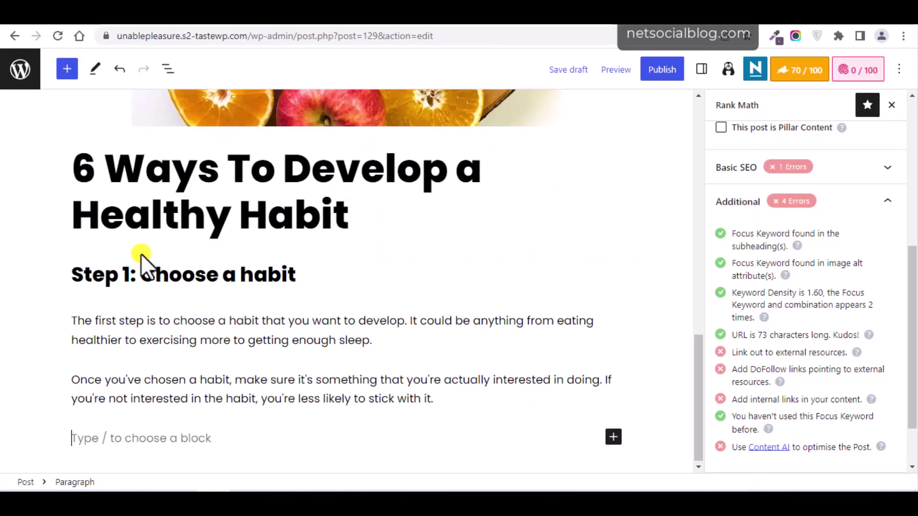
{"action": "type", "text": "Step 2: Set a goal"}
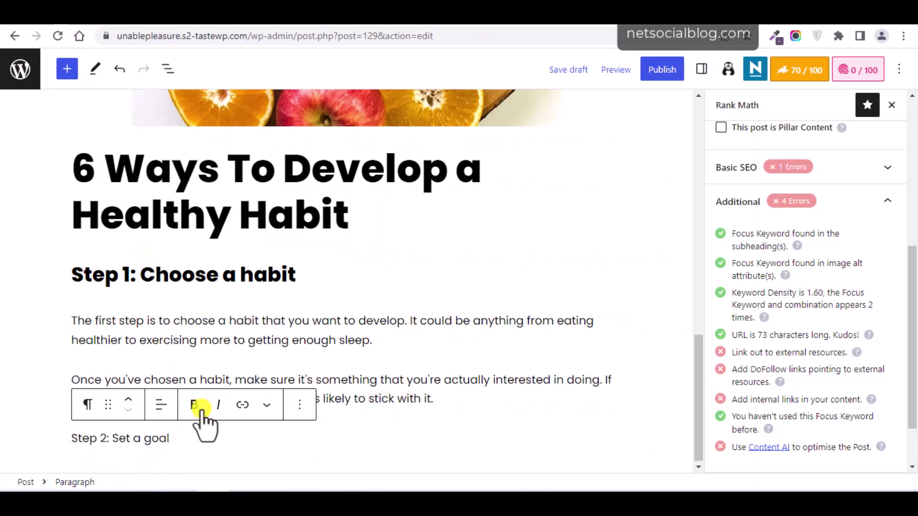
- Convert the "Step 2: Set a goal" paragraph to a level H3 heading
{"action": "left_click", "coordinate": [91, 404]}
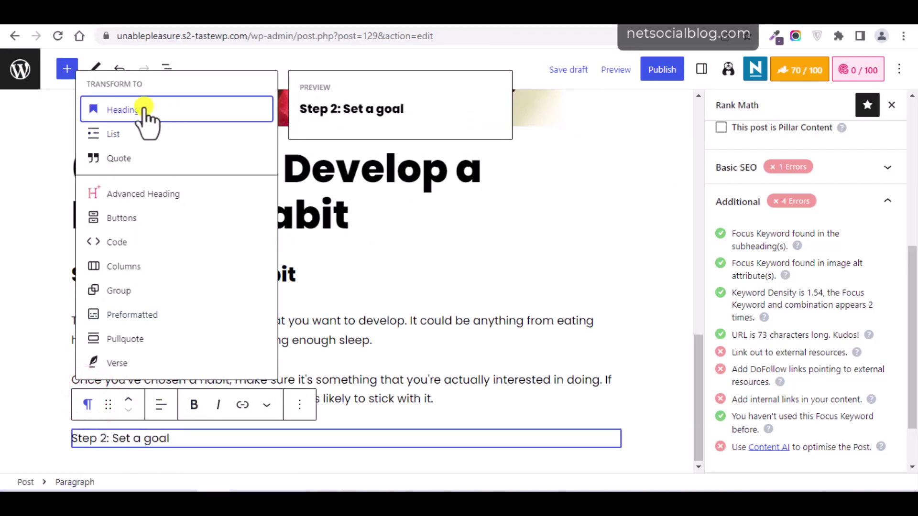
{"action": "left_click", "coordinate": [143, 107]}
{"action": "left_click", "coordinate": [186, 398]}
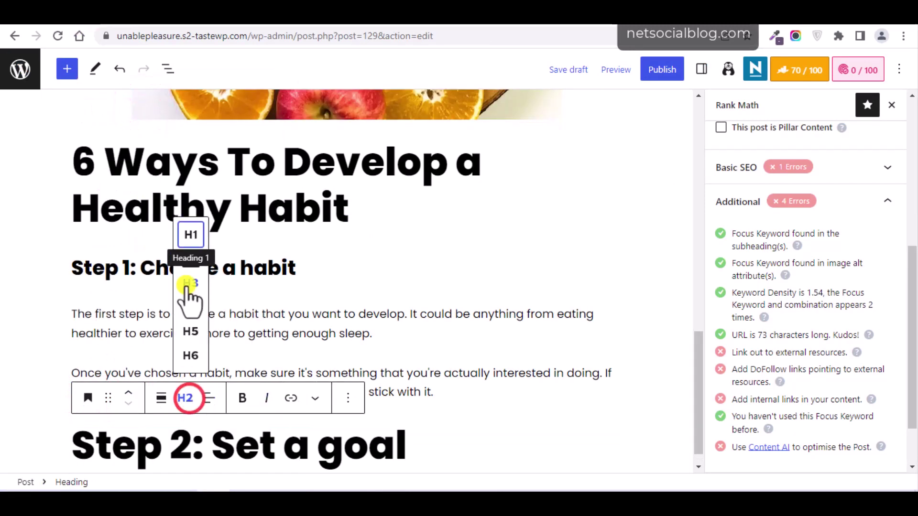
{"action": "left_click", "coordinate": [191, 285]}
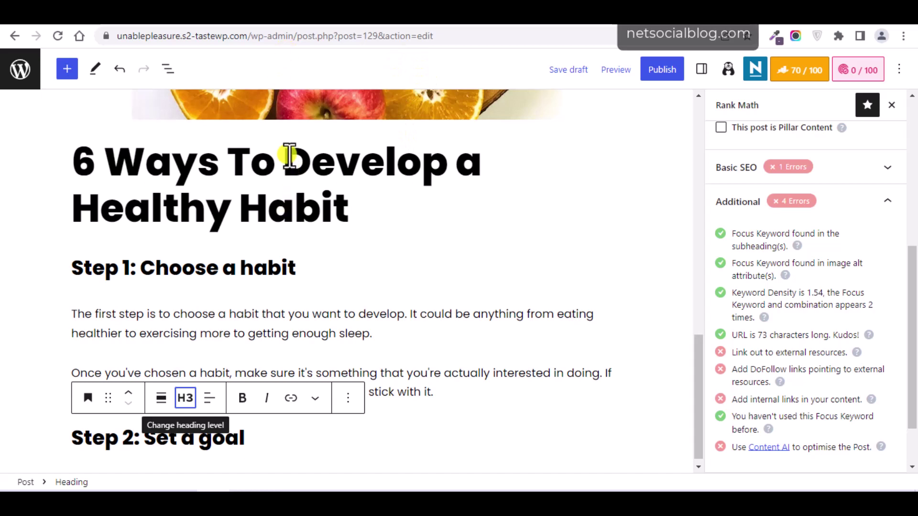
{"action": "left_click", "coordinate": [242, 211]}
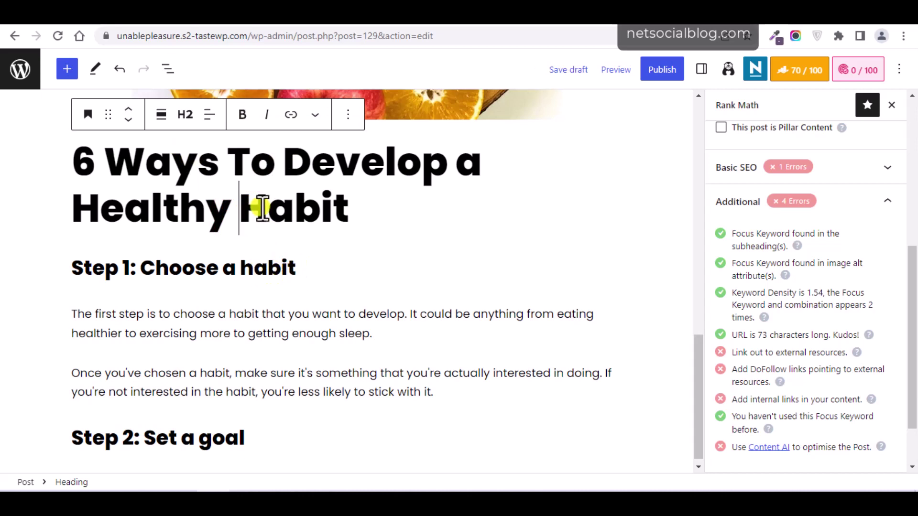
{"action": "left_click_drag", "start_coordinate": [301, 265], "coordinate": [230, 263]}
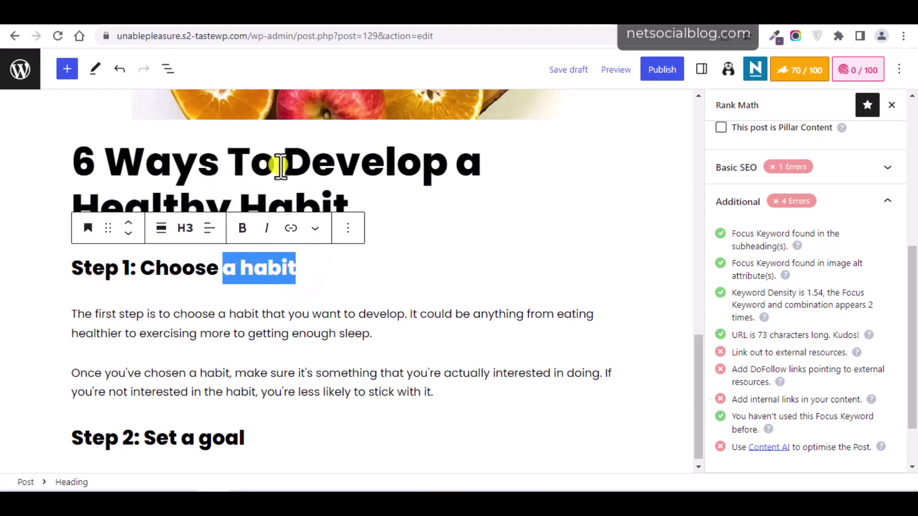
{"action": "left_click", "coordinate": [249, 177]}
{"action": "left_click", "coordinate": [325, 15]}
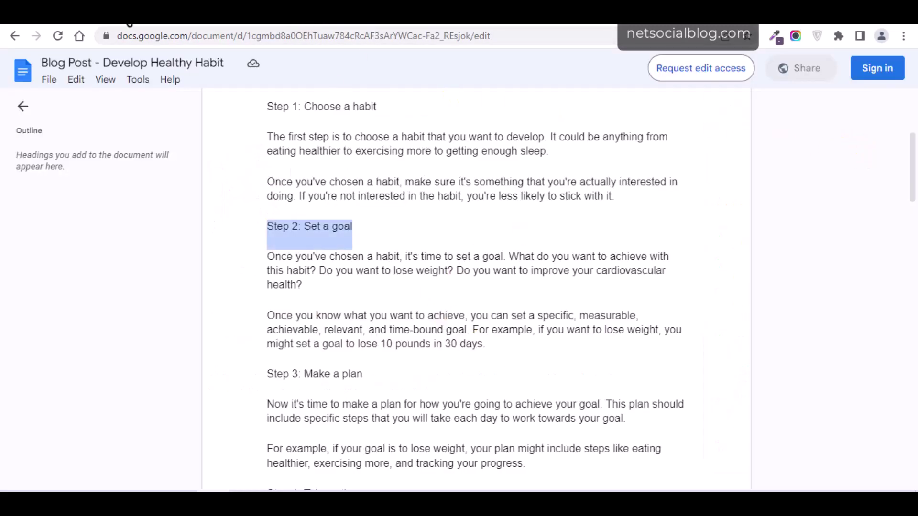
{"action": "key", "text": "ctrl+shift+Tab"}
{"action": "left_click", "coordinate": [195, 266]}
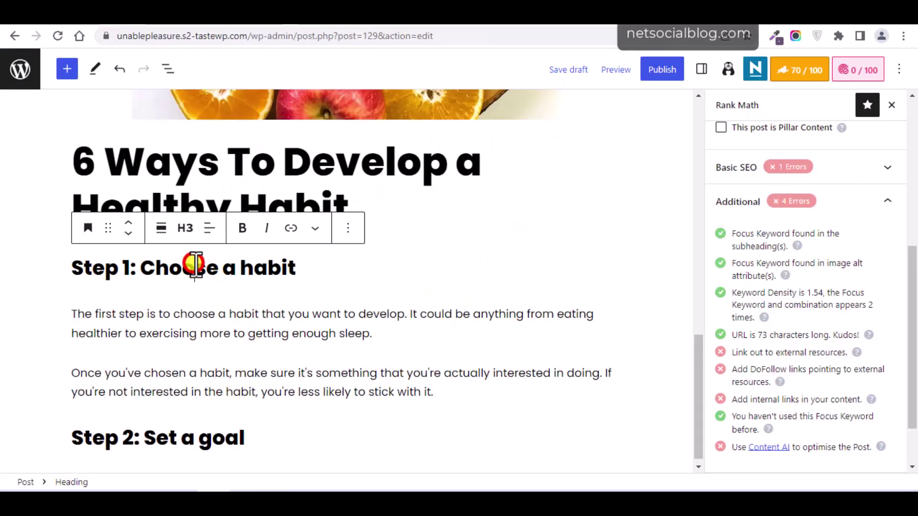
- Add "How to Choose a Habit" as a level H4 heading between the Step 1 paragraphs and the "Step 2: Set a goal" heading
{"action": "left_click", "coordinate": [437, 392]}
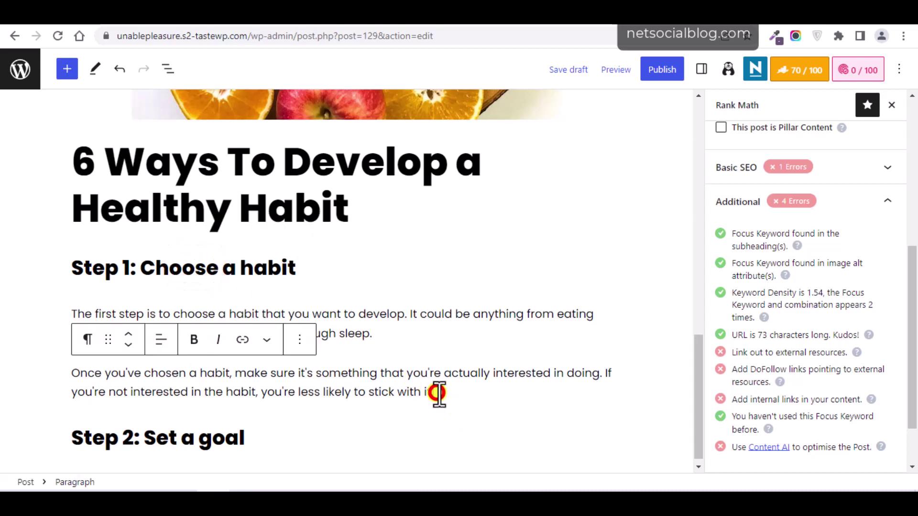
{"action": "key", "text": "Return"}
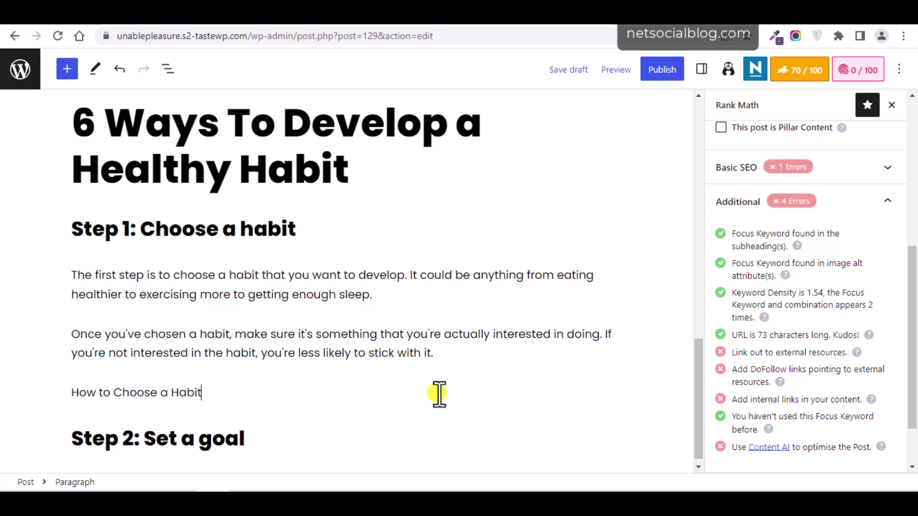
{"action": "left_click", "coordinate": [88, 359]}
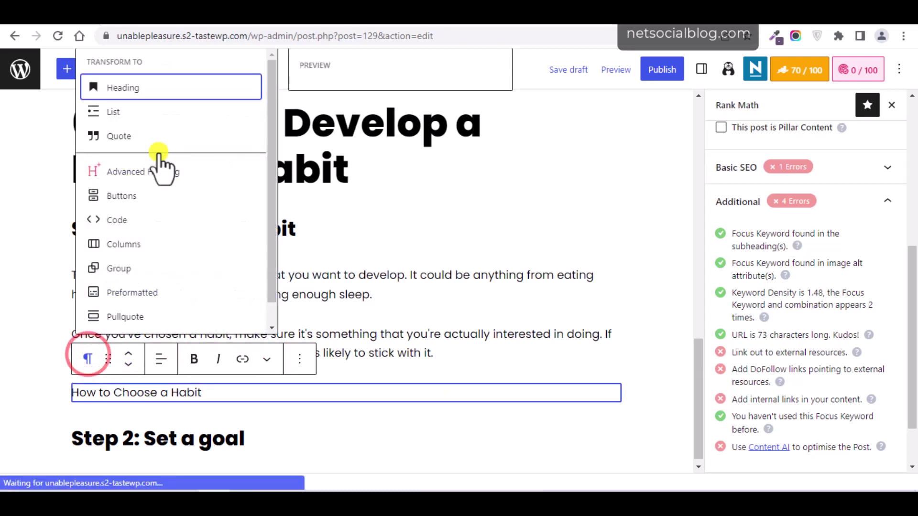
{"action": "left_click", "coordinate": [133, 88]}
{"action": "left_click", "coordinate": [201, 363]}
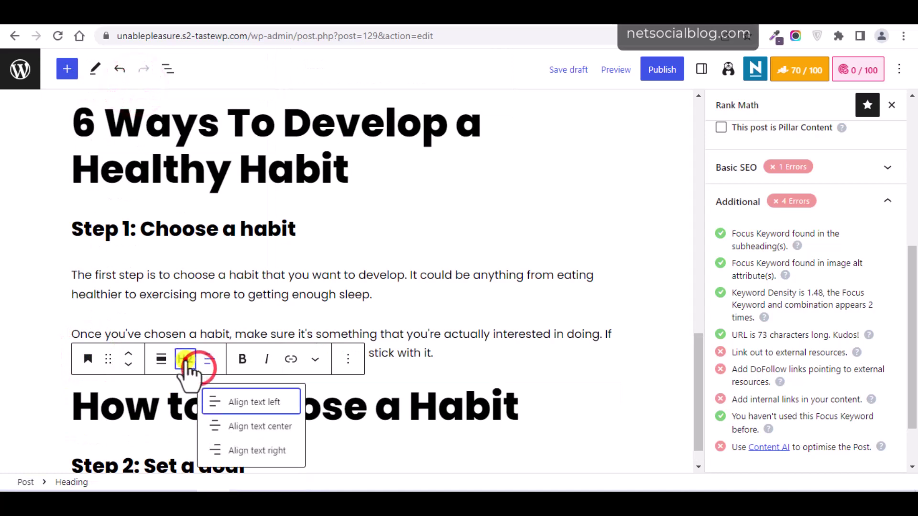
{"action": "left_click", "coordinate": [188, 370]}
{"action": "left_click", "coordinate": [188, 267]}
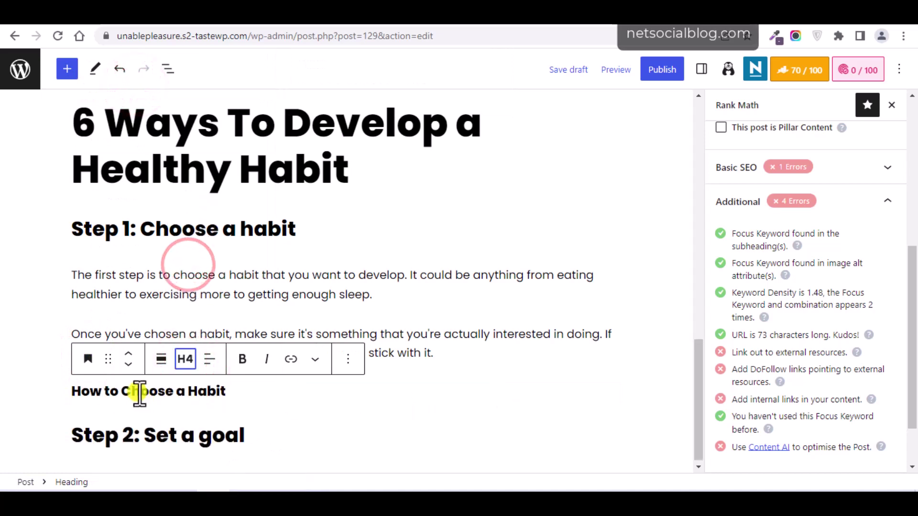
- Remove the H4 heading "How to Choose a Habit" from the post
{"action": "left_click", "coordinate": [347, 358]}
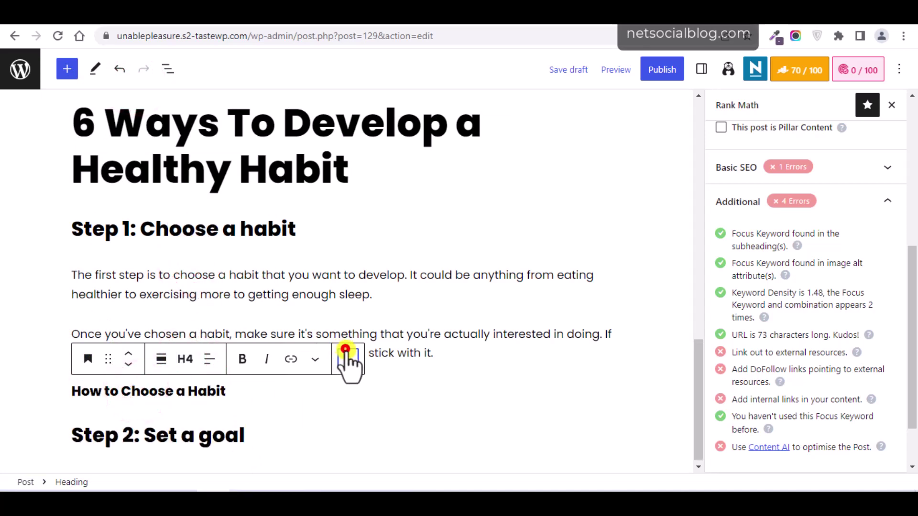
{"action": "left_click", "coordinate": [537, 225]}
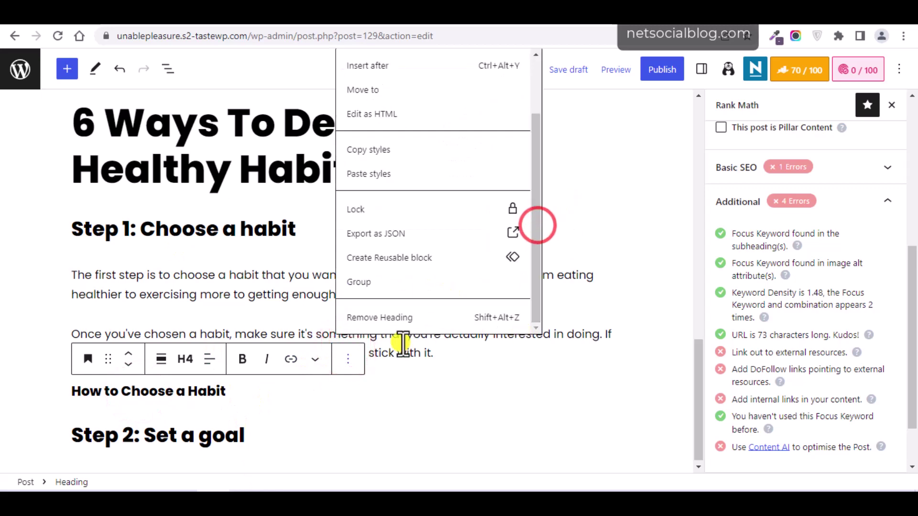
{"action": "left_click", "coordinate": [371, 317]}
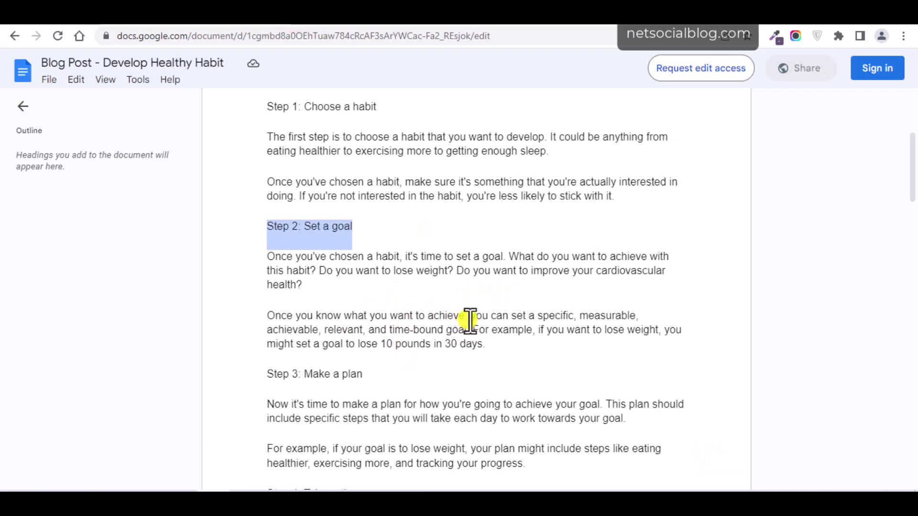
- Copy the two Step 2 body paragraphs from the Google Docs draft into the WordPress post below the "Step 2: Set a goal" heading
{"action": "left_click_drag", "start_coordinate": [488, 349], "coordinate": [271, 253]}
{"action": "key", "text": "ctrl+c"}
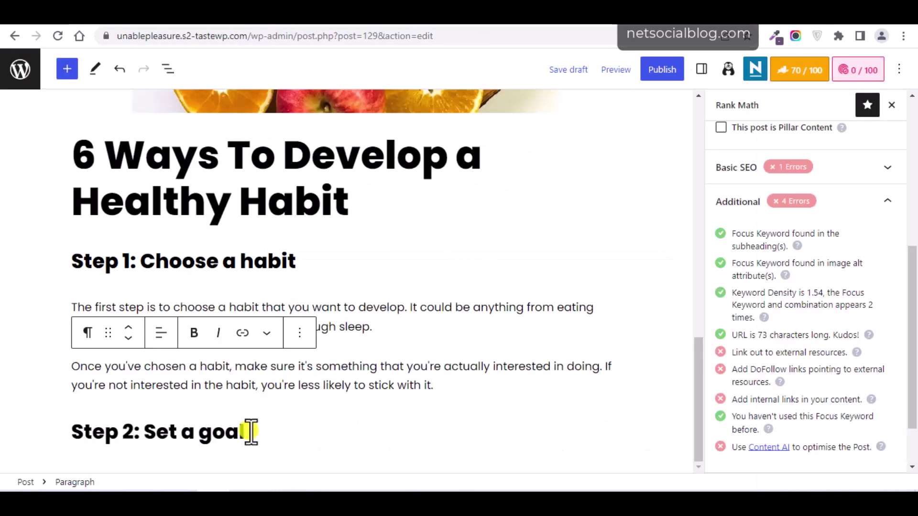
{"action": "left_click", "coordinate": [247, 431]}
{"action": "key", "text": "Return"}
{"action": "key", "text": "ctrl+v"}
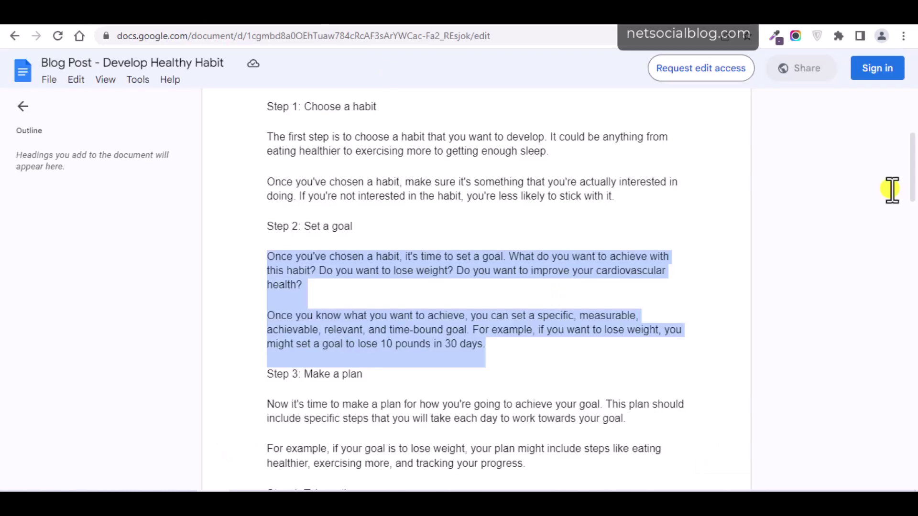
- Bring the "Step 3: Make a plan" title and its two paragraphs from the draft into the post below the Step 2 text
{"action": "left_click_drag", "start_coordinate": [912, 167], "coordinate": [902, 216]}
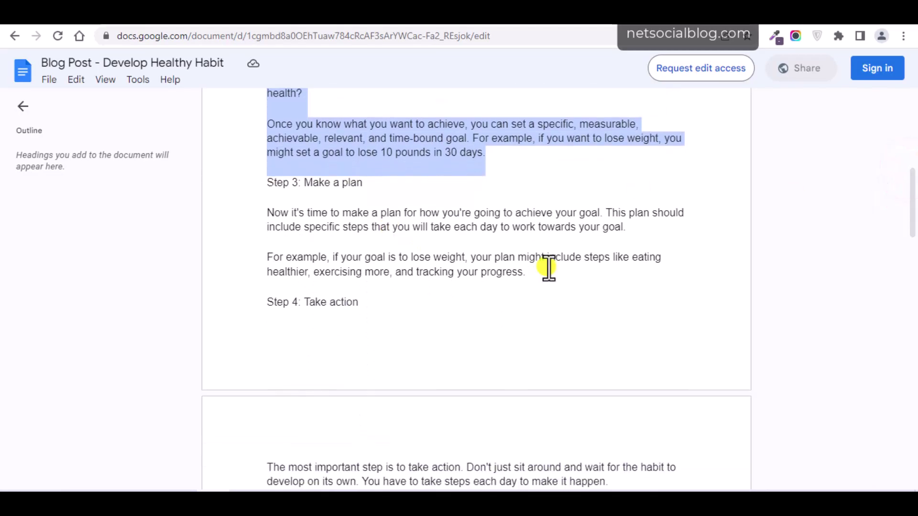
{"action": "left_click_drag", "start_coordinate": [533, 271], "coordinate": [270, 188]}
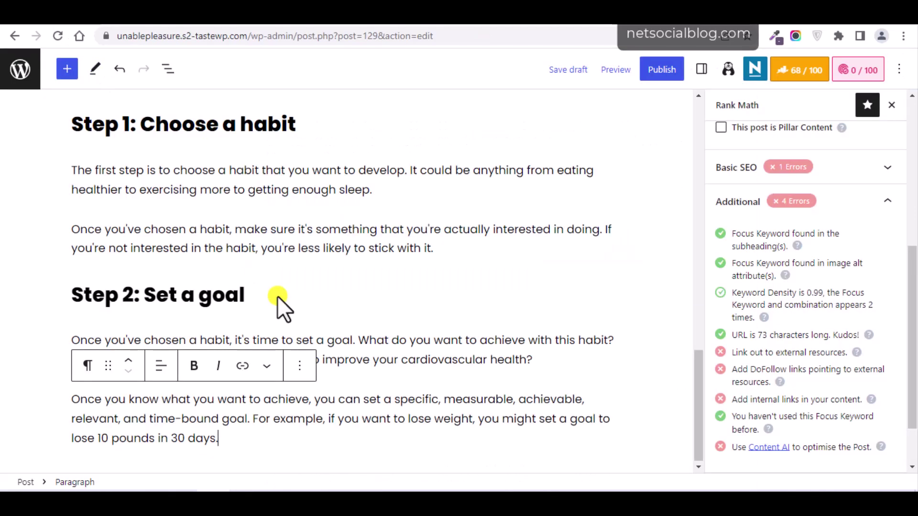
{"action": "key", "text": "Return"}
{"action": "type", "text": "Step 3: Make a plan  Now it's time to make a plan for how you're going to achieve your goal. This plan should include specific steps that you will take each day to work towards your goal.  For example, if your goal is to lose weight, your plan might include steps like eating healthier, exercising more, and tracking your progress."}
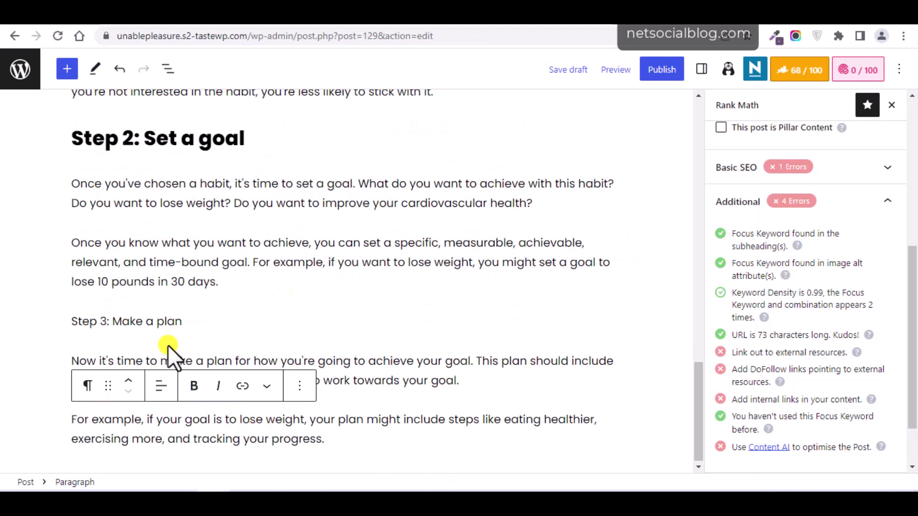
- Convert the "Step 3: Make a plan" paragraph to a level H3 heading
{"action": "left_click", "coordinate": [190, 321]}
{"action": "left_click", "coordinate": [86, 289]}
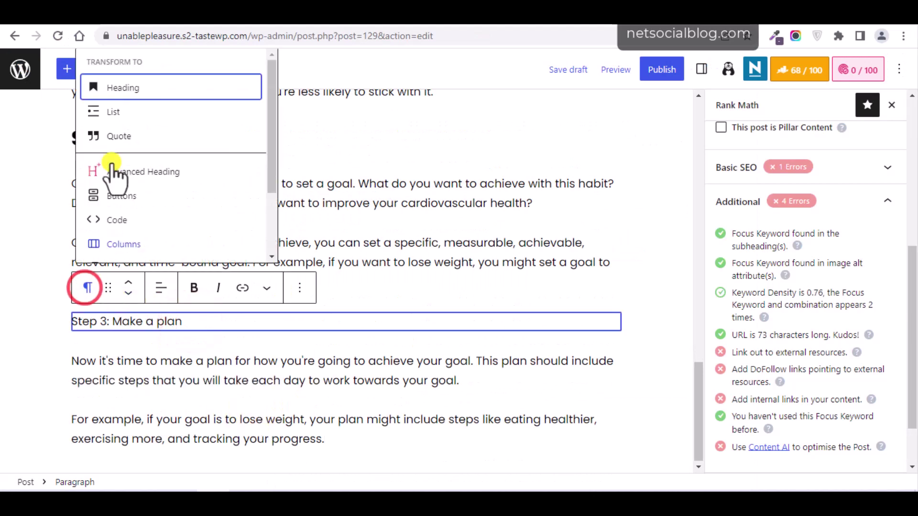
{"action": "left_click", "coordinate": [110, 87]}
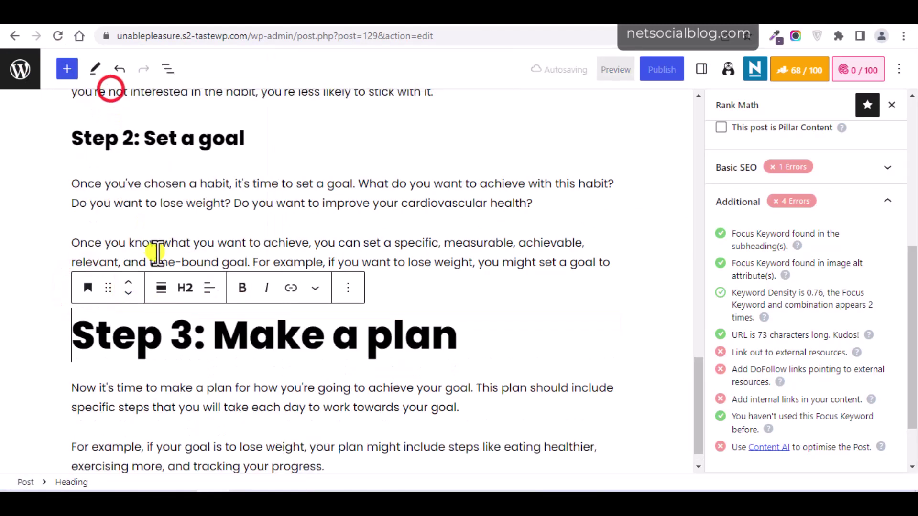
{"action": "left_click", "coordinate": [184, 287]}
{"action": "left_click", "coordinate": [191, 376]}
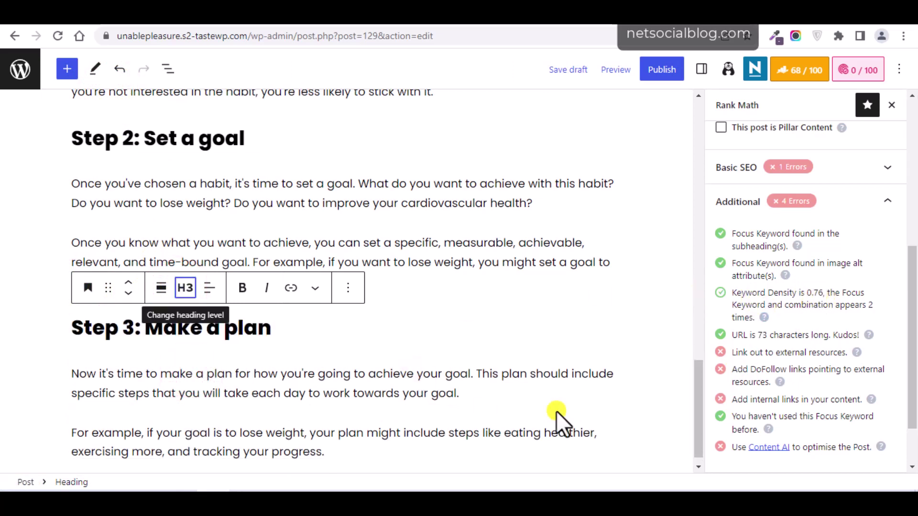
- Copy the "Step 4: Take action" title and its two paragraphs from the draft into the post below the Step 3 text
{"action": "left_click_drag", "start_coordinate": [698, 380], "coordinate": [698, 384]}
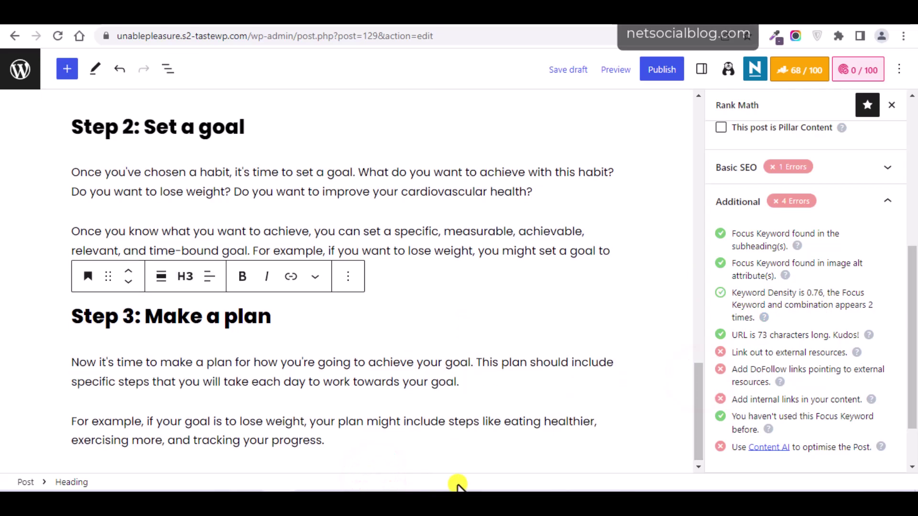
{"action": "key", "text": "ctrl+Tab"}
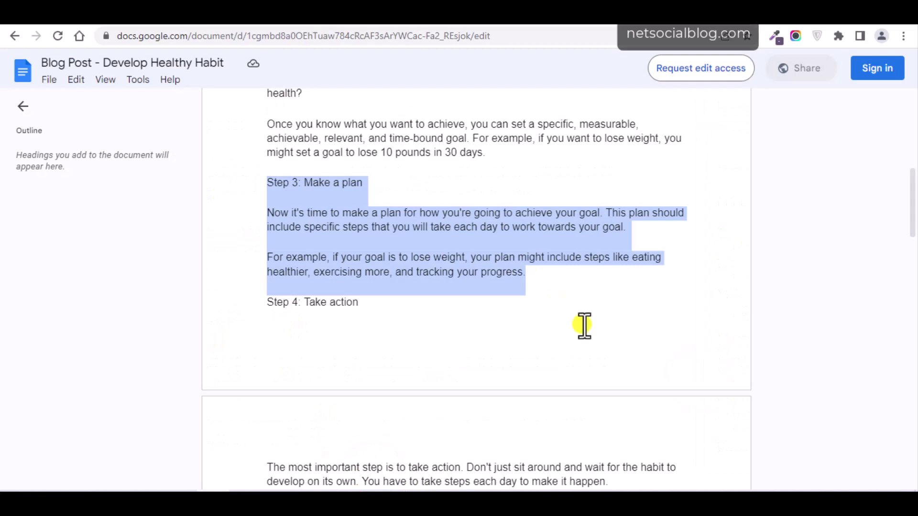
{"action": "scroll", "coordinate": [904, 199], "scroll_direction": "down", "scroll_amount": 6}
{"action": "scroll", "coordinate": [904, 199], "scroll_direction": "up", "scroll_amount": 2}
{"action": "left_click_drag", "start_coordinate": [641, 330], "coordinate": [264, 131]}
{"action": "key", "text": "ctrl+c"}
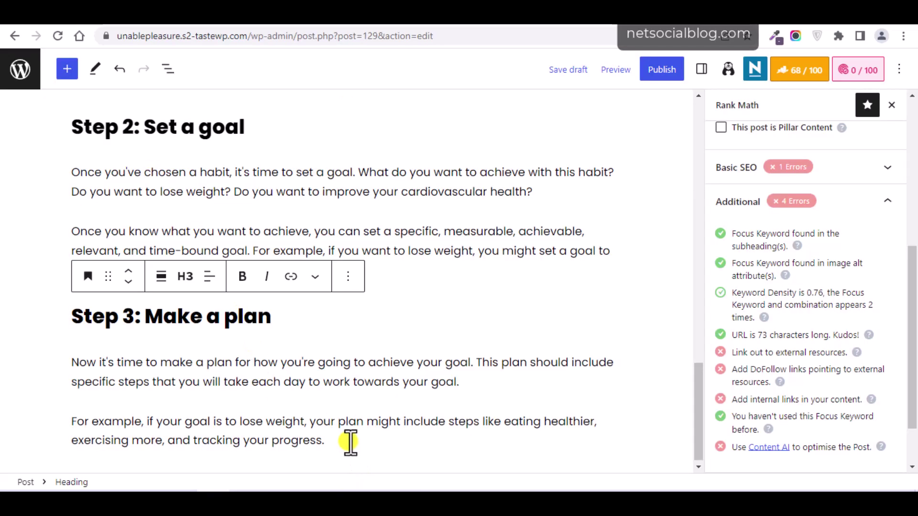
{"action": "left_click", "coordinate": [350, 440]}
{"action": "key", "text": "ctrl+v"}
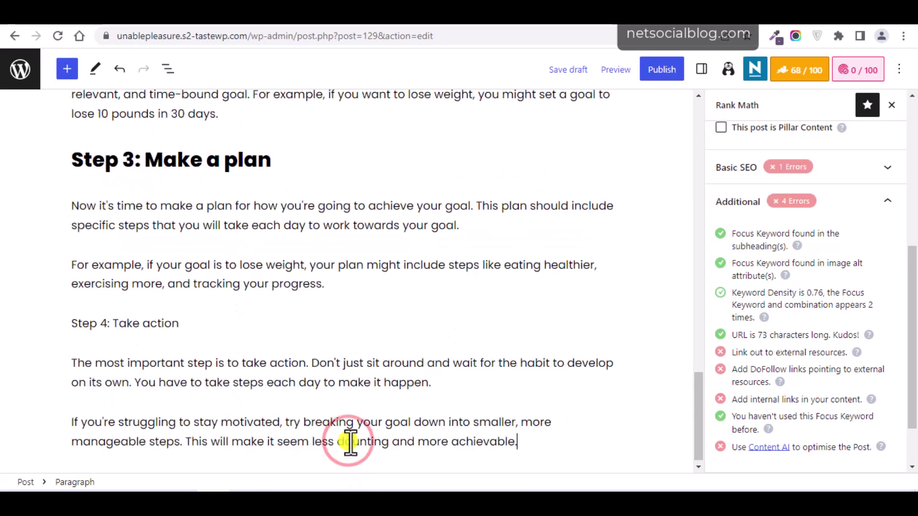
- Convert the "Step 4: Take action" paragraph to a level H3 heading
{"action": "left_click", "coordinate": [194, 327]}
{"action": "left_click", "coordinate": [87, 289]}
{"action": "left_click", "coordinate": [123, 91]}
{"action": "left_click", "coordinate": [185, 290]}
{"action": "left_click", "coordinate": [191, 381]}
- Copy the "Step 5: Be patient" title and its two paragraphs from the draft into the post below the Step 4 text
{"action": "key", "text": "ctrl+Tab"}
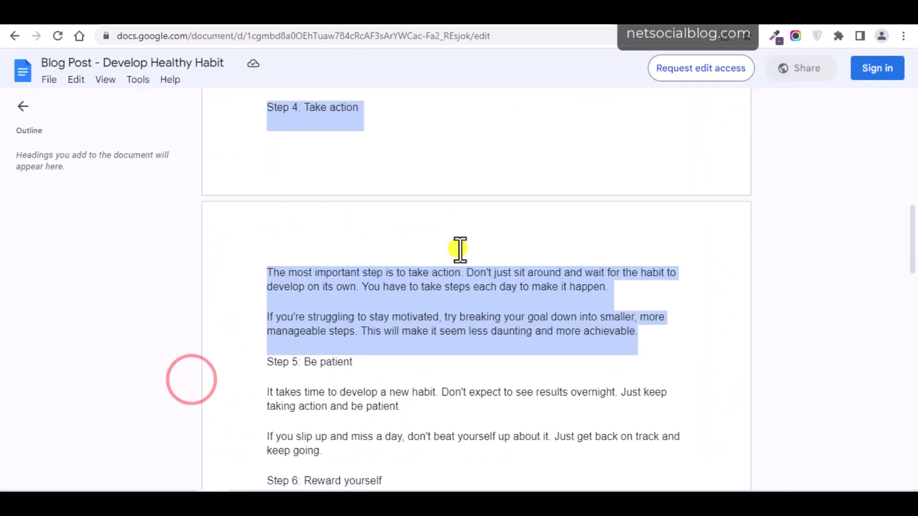
{"action": "scroll", "coordinate": [912, 207], "scroll_direction": "down", "scroll_amount": 3}
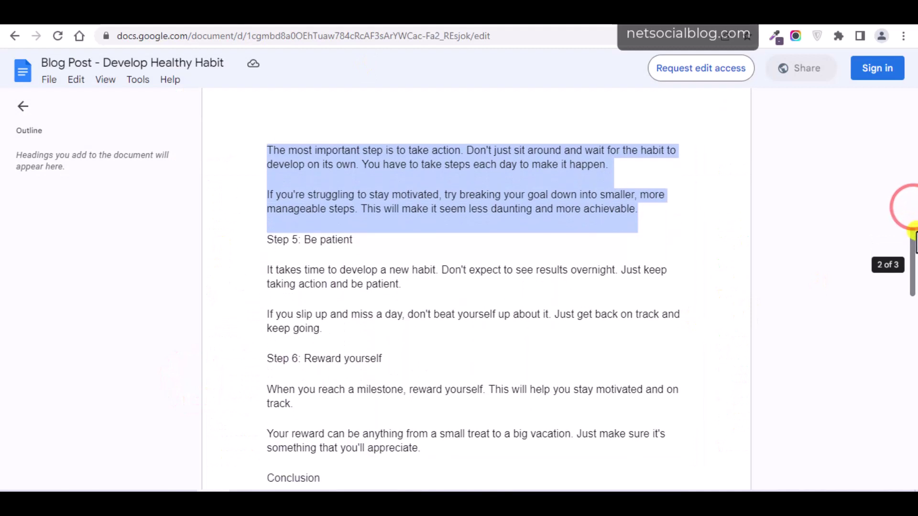
{"action": "left_click_drag", "start_coordinate": [320, 331], "coordinate": [256, 242]}
{"action": "key", "text": "ctrl+c"}
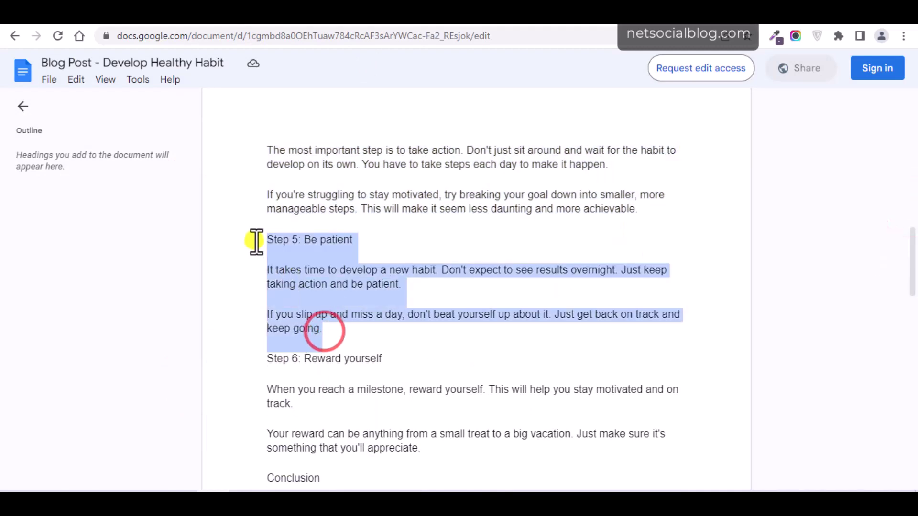
{"action": "key", "text": "ctrl+Tab"}
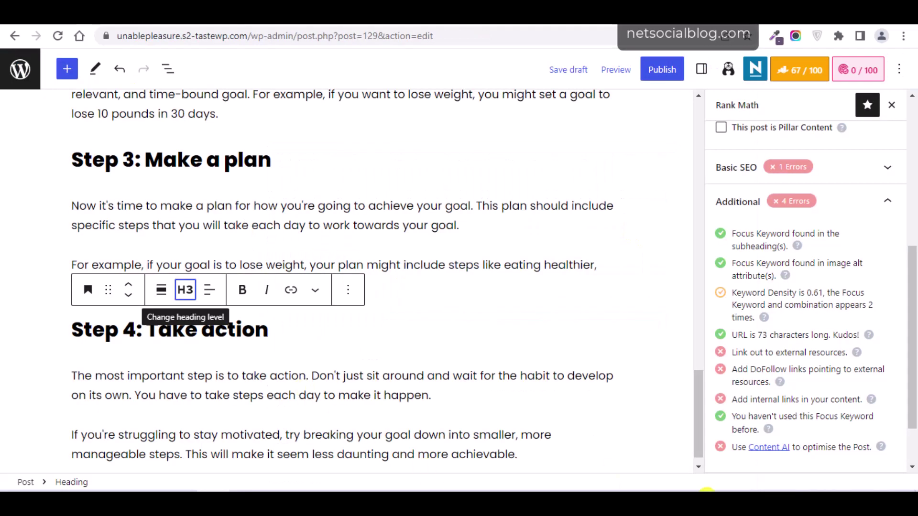
{"action": "left_click_drag", "start_coordinate": [699, 409], "coordinate": [699, 414]}
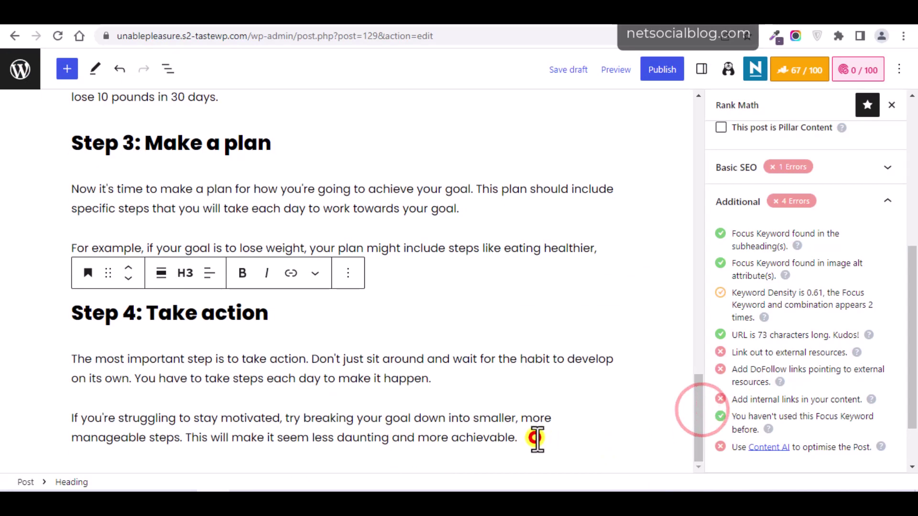
{"action": "left_click", "coordinate": [535, 438]}
{"action": "key", "text": "ctrl+v"}
- Convert the "Step 5: Be patient" paragraph to a level H3 heading
{"action": "left_click", "coordinate": [177, 318]}
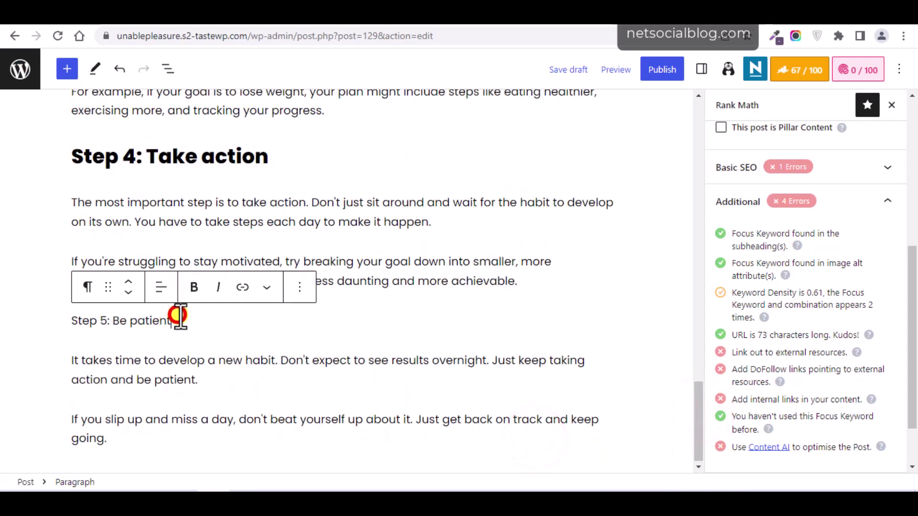
{"action": "left_click", "coordinate": [91, 287]}
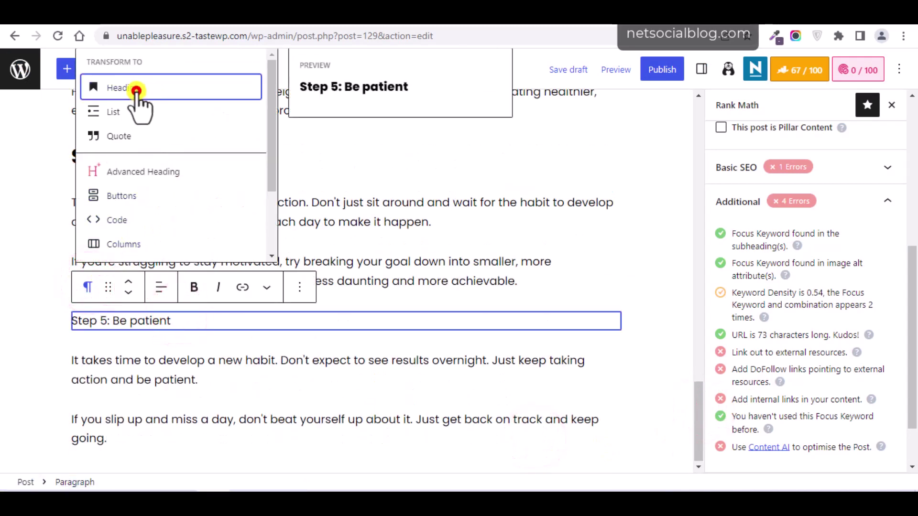
{"action": "left_click", "coordinate": [136, 91]}
{"action": "left_click", "coordinate": [185, 287]}
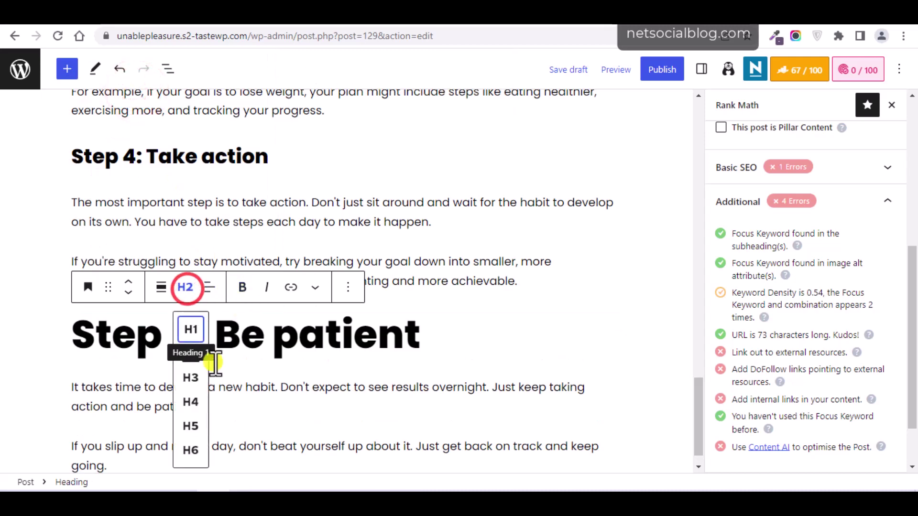
{"action": "left_click", "coordinate": [192, 378]}
- Bring the "Step 6: Reward yourself" title and its two paragraphs from the draft into the post below the Step 5 text
{"action": "key", "text": "ctrl+Tab"}
{"action": "left_click_drag", "start_coordinate": [909, 266], "coordinate": [908, 287]}
{"action": "left_click_drag", "start_coordinate": [421, 319], "coordinate": [271, 236]}
{"action": "key", "text": "ctrl+Tab"}
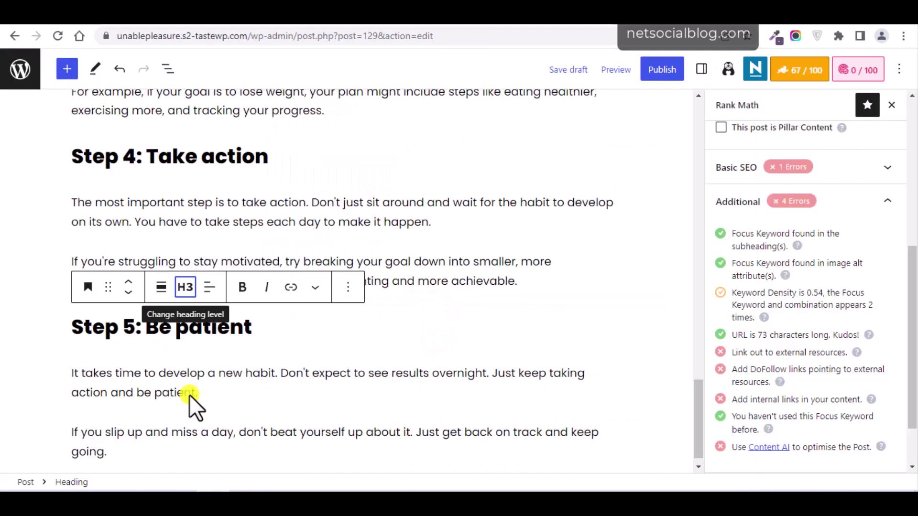
{"action": "left_click", "coordinate": [129, 447]}
{"action": "key", "text": "Return"}
{"action": "type", "text": "Step 6: Reward yourself  When you reach a milestone, reward yourself. This will help you stay motivated and on track.  Your reward can be anything from a small treat to a big vacation. Just make sure it's something that you'll appreciate."}
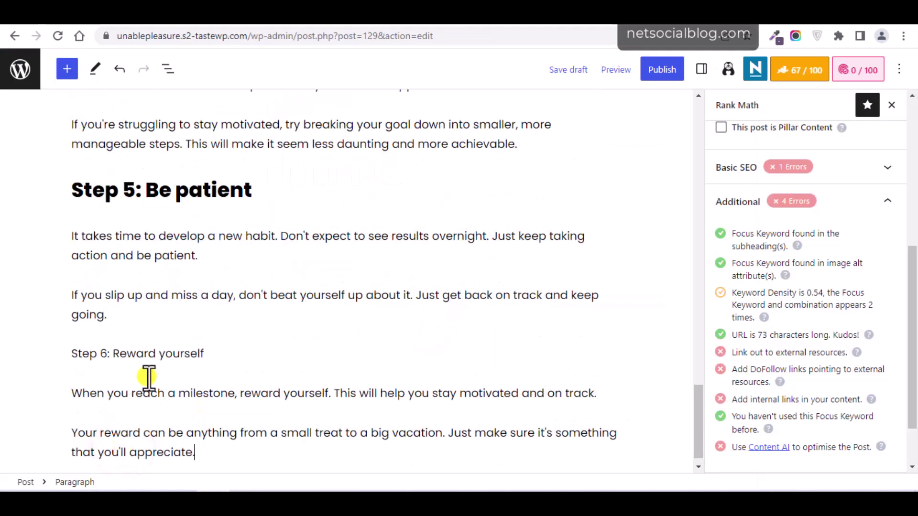
- Convert the "Step 6: Reward yourself" paragraph to a level H3 heading
{"action": "left_click", "coordinate": [202, 345]}
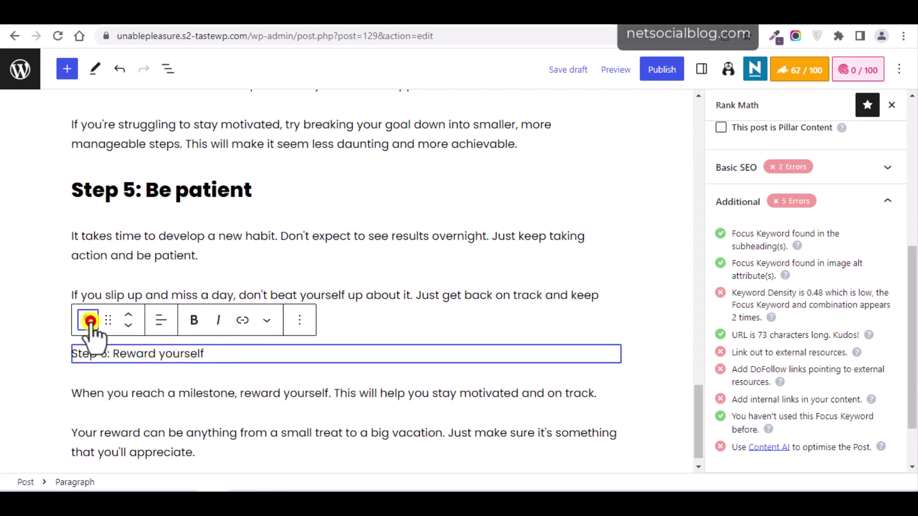
{"action": "left_click", "coordinate": [88, 320]}
{"action": "left_click", "coordinate": [135, 90]}
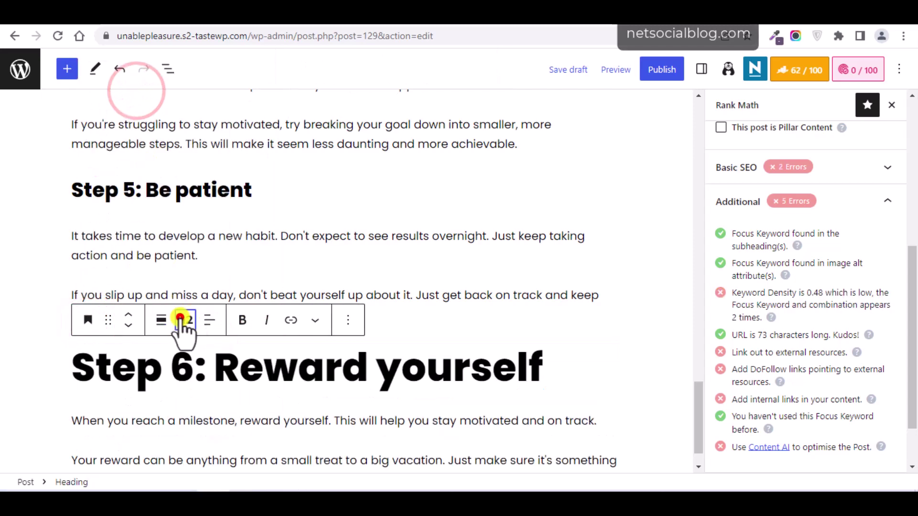
{"action": "left_click", "coordinate": [180, 320]}
{"action": "left_click", "coordinate": [190, 205]}
- Copy the "Conclusion" title and its two paragraphs from the draft into a new paragraph below the Step 6 text in the post
{"action": "key", "text": "ctrl+Tab"}
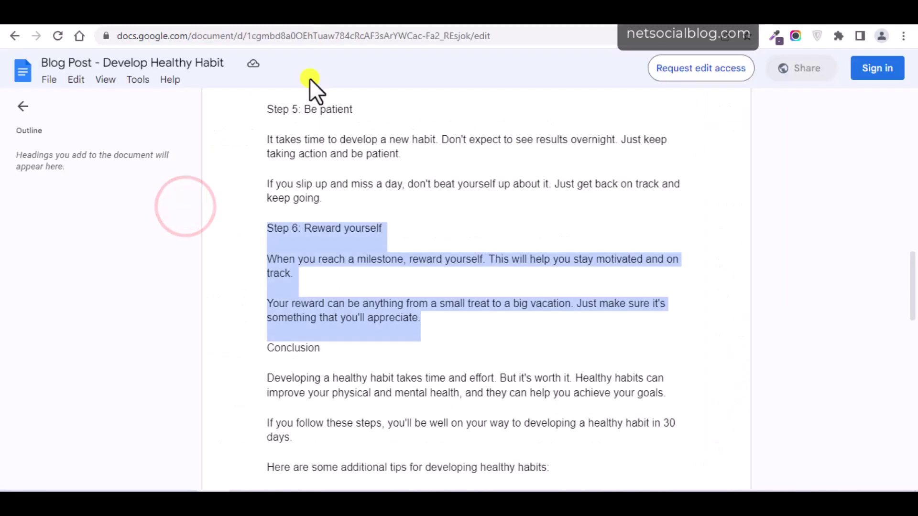
{"action": "left_click_drag", "start_coordinate": [911, 260], "coordinate": [914, 315]}
{"action": "left_click_drag", "start_coordinate": [267, 160], "coordinate": [397, 252]}
{"action": "key", "text": "ctrl+c"}
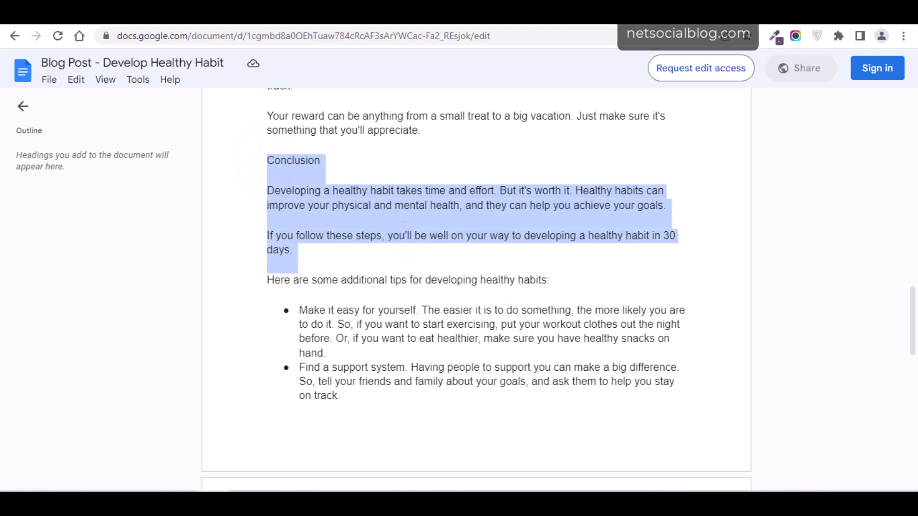
{"action": "key", "text": "ctrl+Tab"}
{"action": "left_click", "coordinate": [246, 460]}
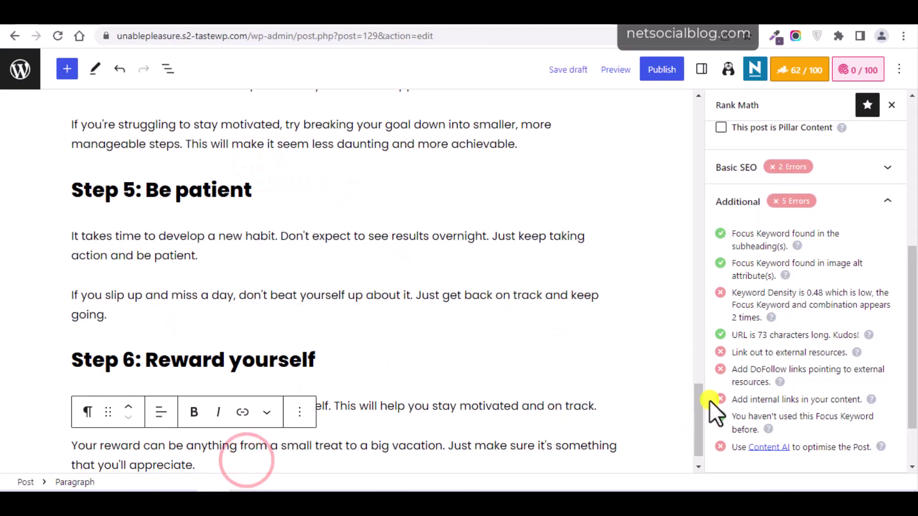
{"action": "scroll", "coordinate": [697, 406], "scroll_direction": "down", "scroll_amount": 1}
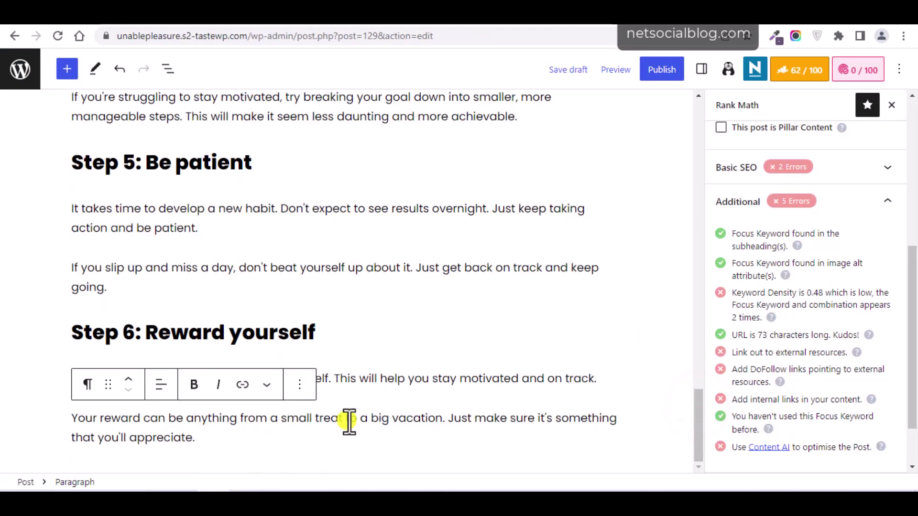
{"action": "left_click", "coordinate": [203, 442]}
{"action": "key", "text": "Return"}
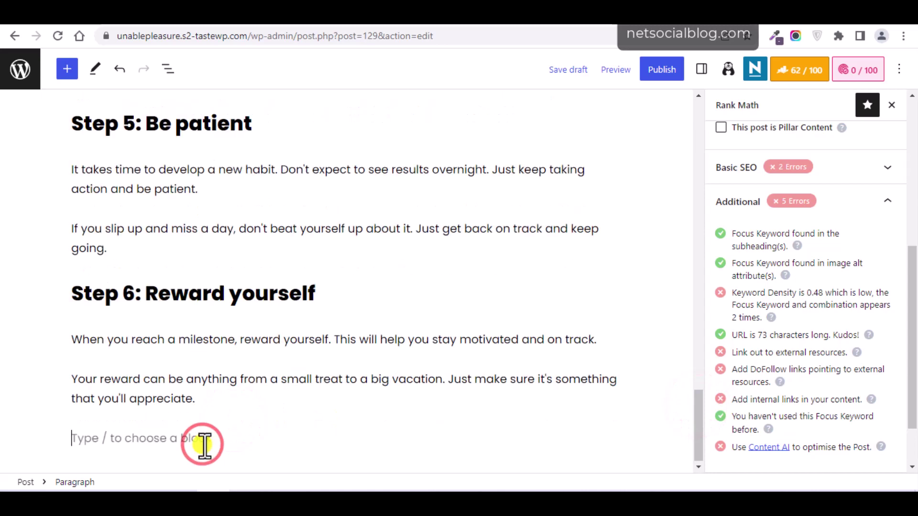
{"action": "key", "text": "ctrl+v"}
{"action": "left_click", "coordinate": [383, 397]}
- Bring the "Here are some additional tips for developing healthy habits:" line and its two bullet points from the draft to the post's end
{"action": "key", "text": "ctrl+Tab"}
{"action": "left_click", "coordinate": [389, 24]}
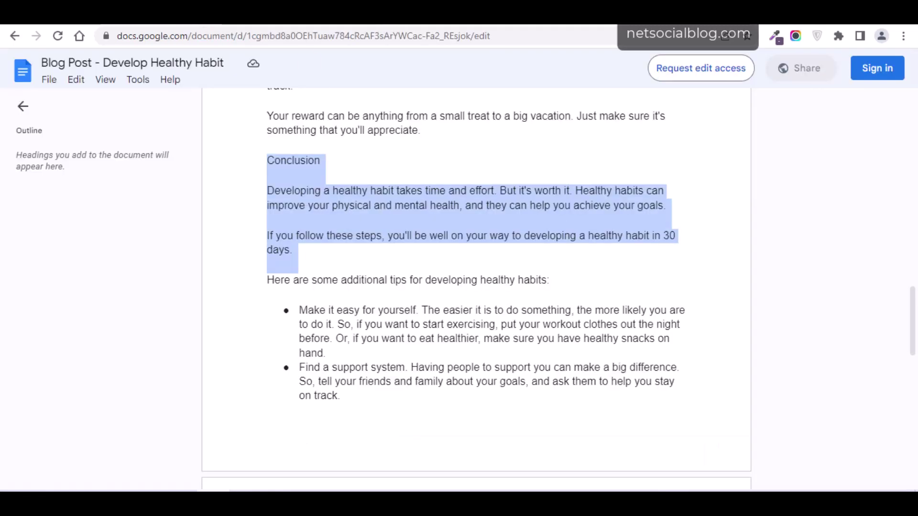
{"action": "left_click_drag", "start_coordinate": [269, 279], "coordinate": [421, 393]}
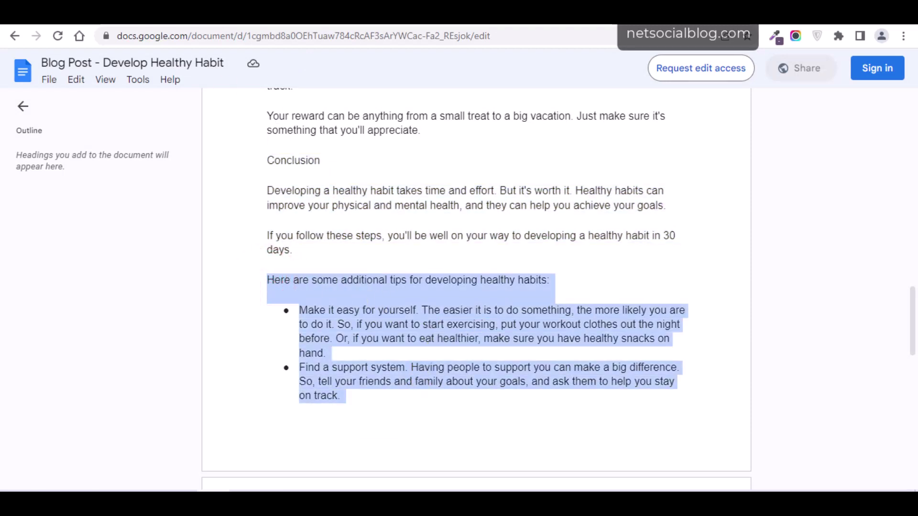
{"action": "key", "text": "ctrl+Tab"}
{"action": "left_click", "coordinate": [609, 435]}
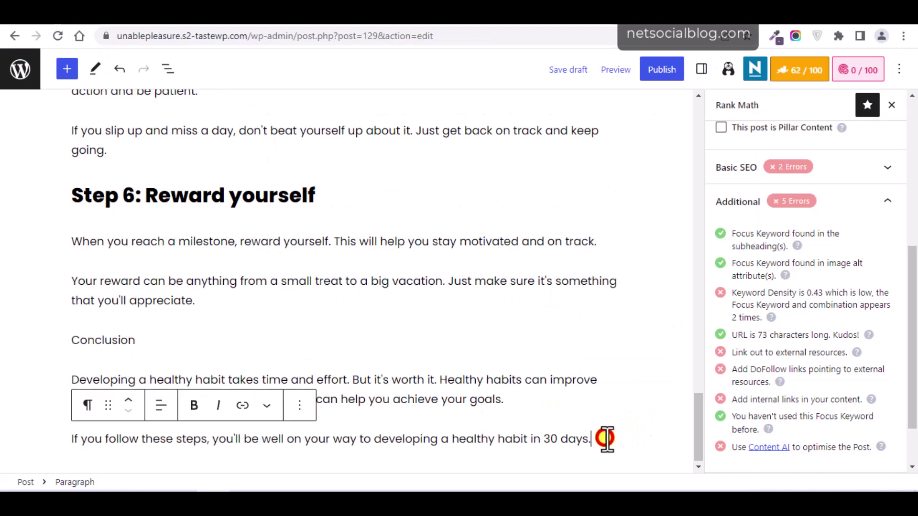
{"action": "key", "text": "Return"}
{"action": "type", "text": "Here are some additional tips for developing healthy habits: Make it easy for yourself. The easier it is to do something, the more likely you are to do it. So, if you want to start exercising, put your workout clothes out the night before. Or, if you want to eat healthier, make sure you have healthy snacks on hand. Find a support system. Having people to support you can make a big difference. So, tell your friends and family about your goals, and ask them to help you stay on track."}
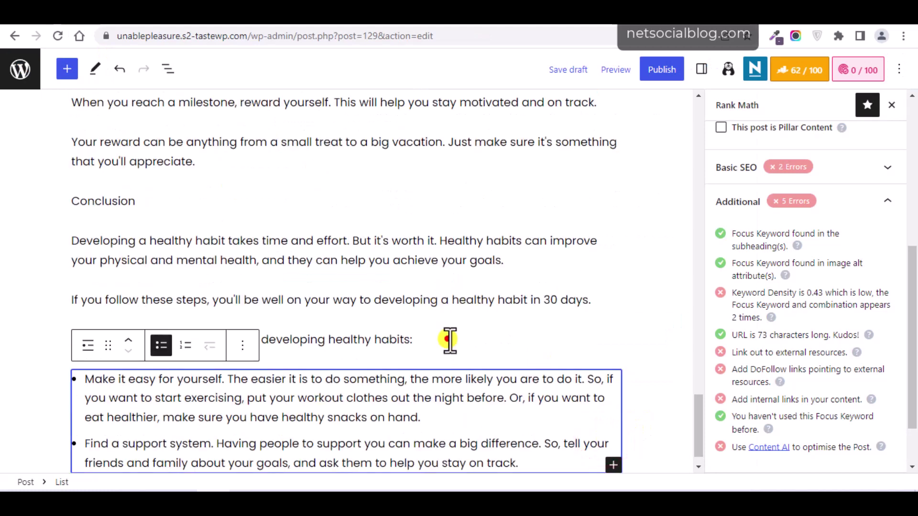
{"action": "left_click", "coordinate": [447, 340]}
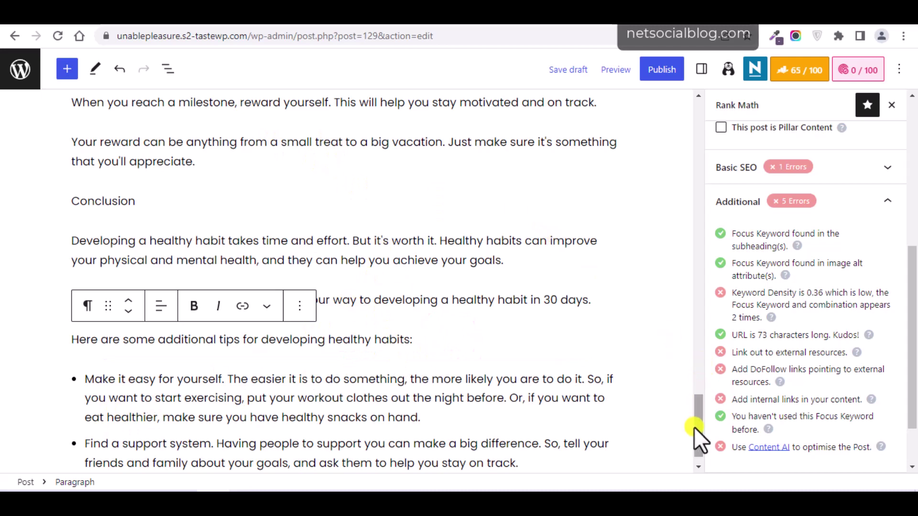
{"action": "left_click_drag", "start_coordinate": [695, 427], "coordinate": [698, 270]}
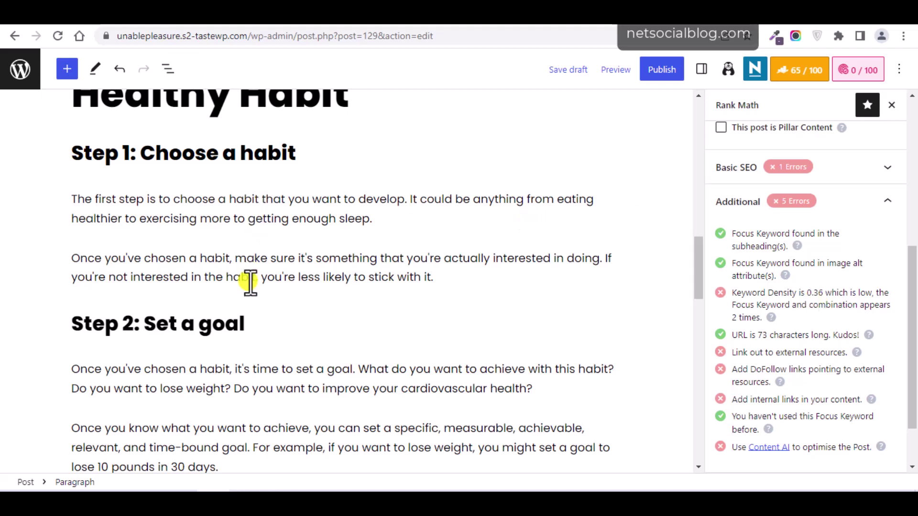
- Look over the whole post and Rank Math's help article for the Keyword Density test, and return to the post editor
{"action": "scroll", "coordinate": [212, 266], "scroll_direction": "up", "scroll_amount": 2}
{"action": "key", "text": "ctrl+a"}
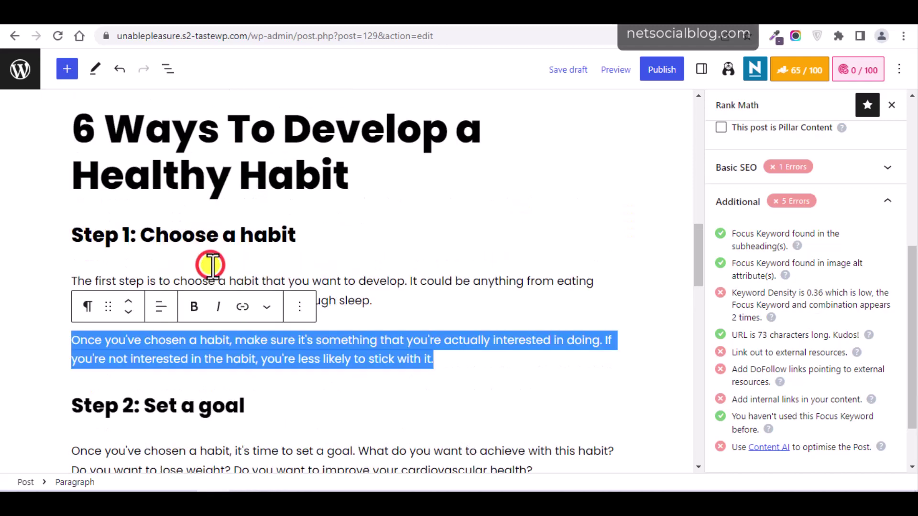
{"action": "key", "text": "ctrl+a"}
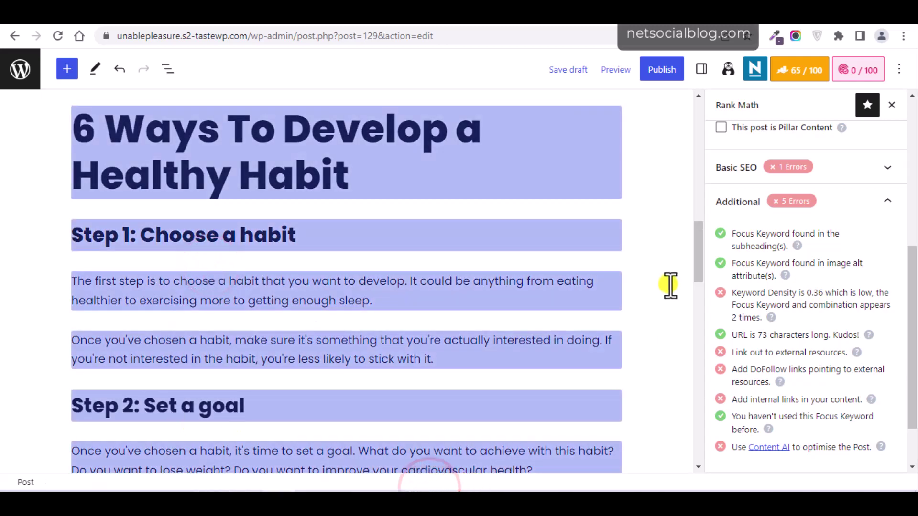
{"action": "mouse_move", "coordinate": [700, 260]}
{"action": "left_mouse_down"}
{"action": "mouse_move", "coordinate": [678, 484]}
{"action": "mouse_move", "coordinate": [682, 289]}
{"action": "mouse_move", "coordinate": [699, 182]}
{"action": "mouse_move", "coordinate": [692, 232]}
{"action": "left_mouse_up"}
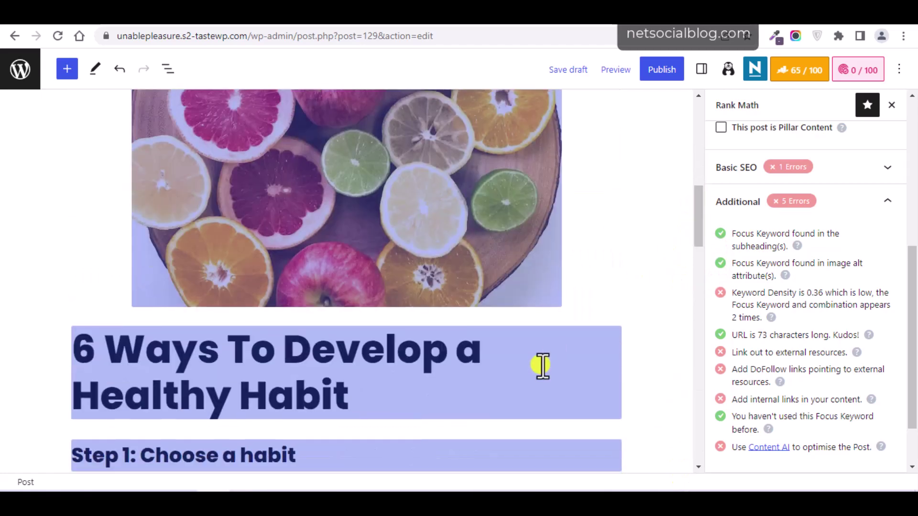
{"action": "left_click", "coordinate": [539, 366]}
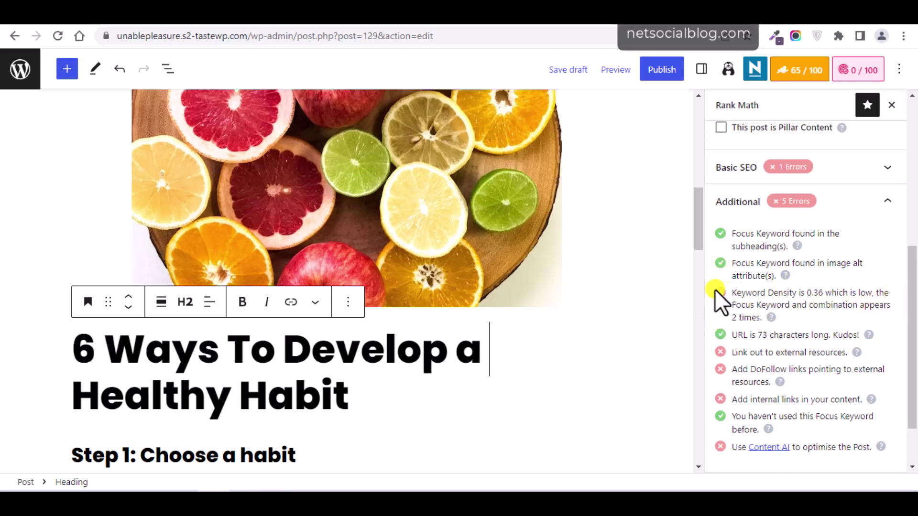
{"action": "left_click", "coordinate": [772, 321]}
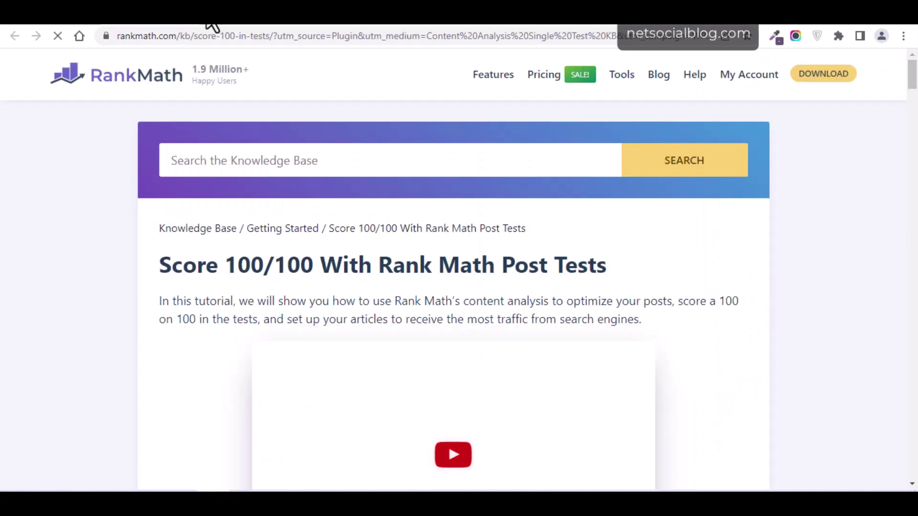
{"action": "left_click", "coordinate": [207, 22]}
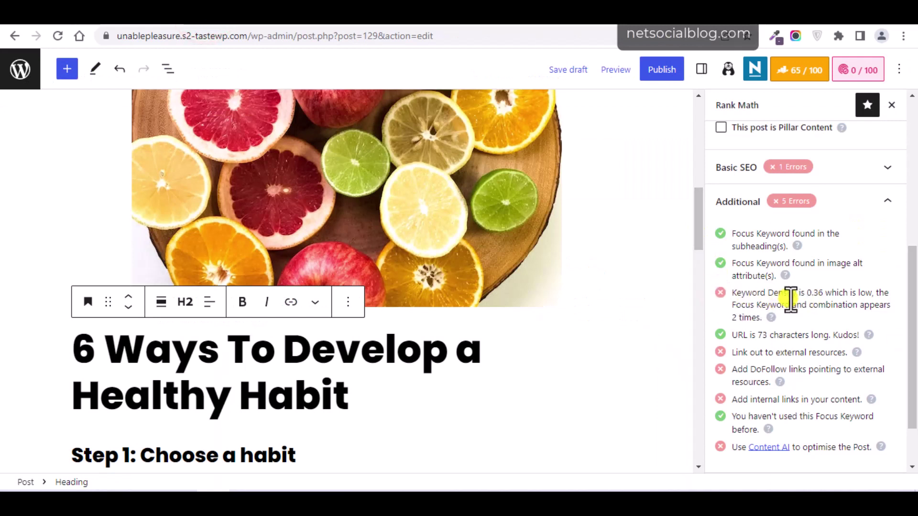
- Add "to develop a healthy habit" after "lose weight" in the second paragraph under "Step 2: Set a goal"
{"action": "left_click_drag", "start_coordinate": [697, 242], "coordinate": [700, 293]}
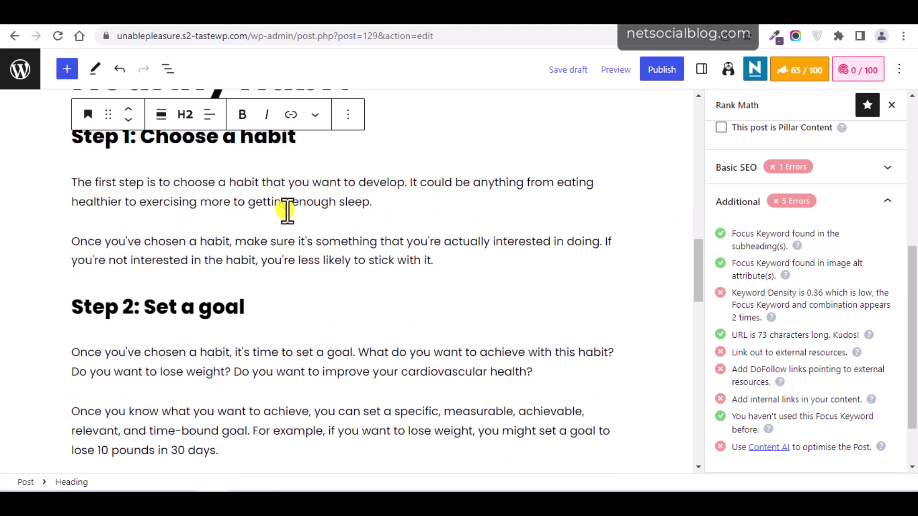
{"action": "left_click_drag", "start_coordinate": [698, 253], "coordinate": [695, 263]}
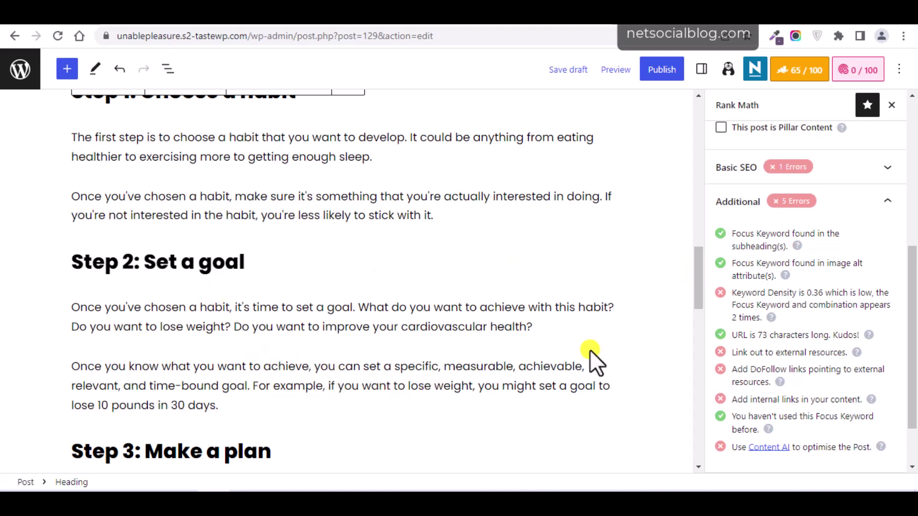
{"action": "left_click", "coordinate": [472, 390]}
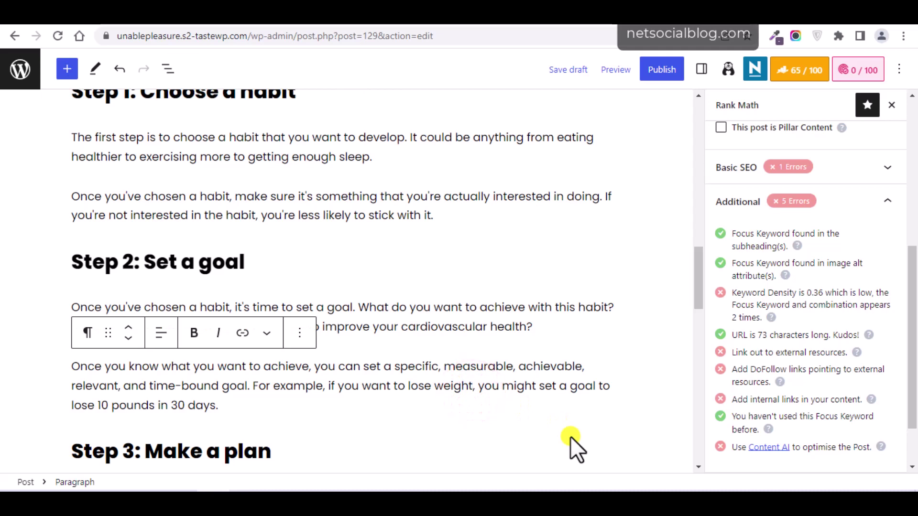
{"action": "type", "text": "to develop a h"}
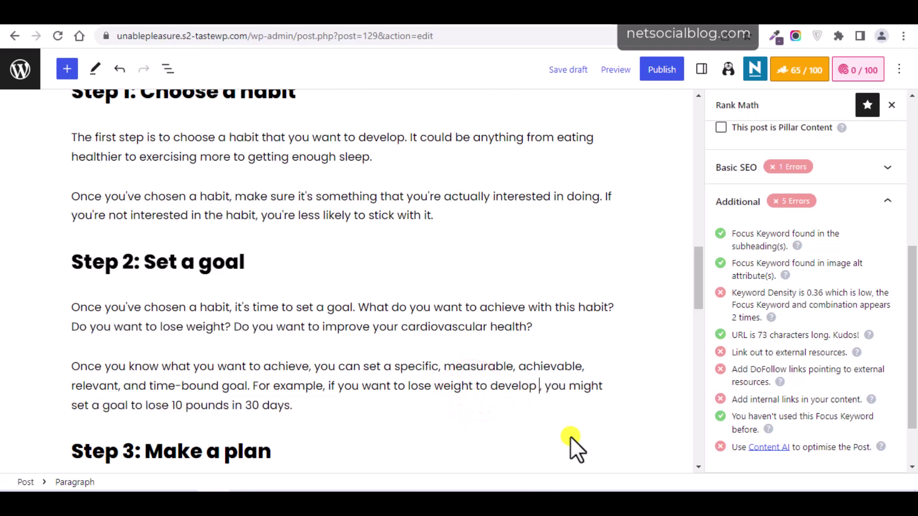
{"action": "type", "text": "ealthy habi"}
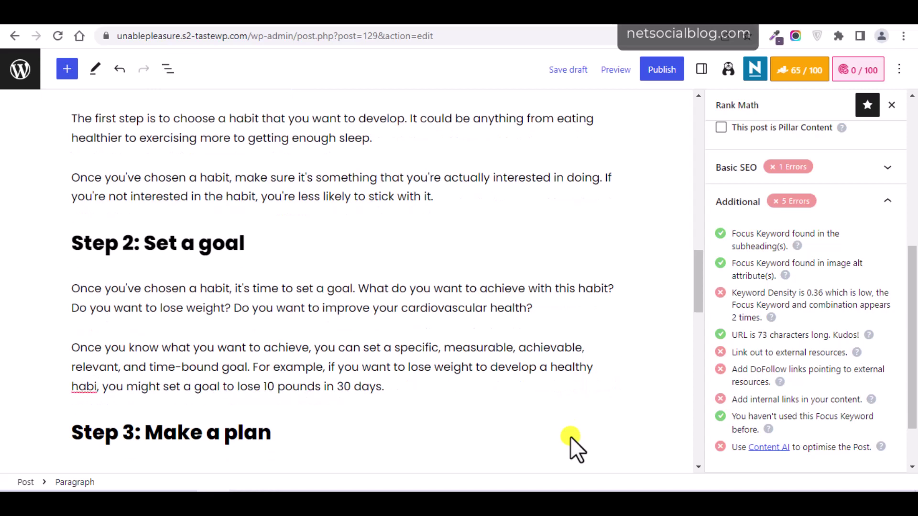
{"action": "type", "text": "t"}
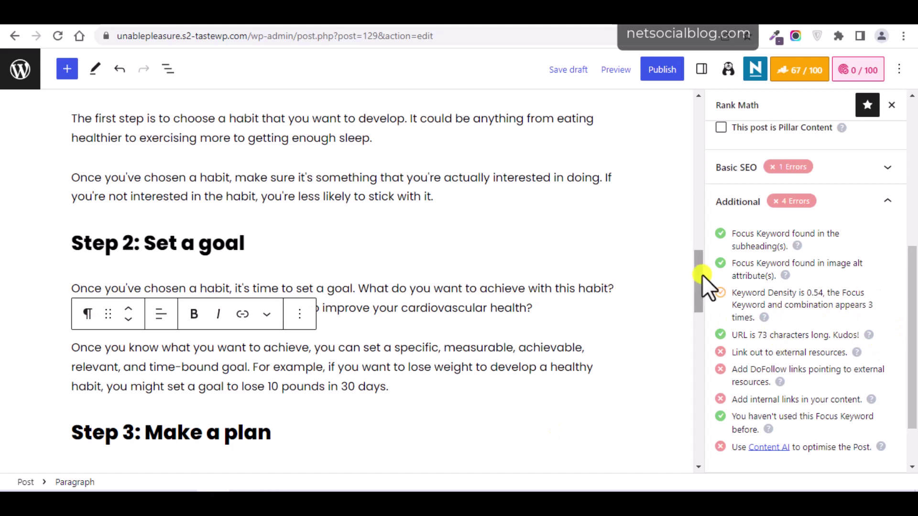
- Try bold formatting on the phrase "develop a healthy habit" in the second Step 2 paragraph
{"action": "left_click_drag", "start_coordinate": [696, 279], "coordinate": [696, 293]}
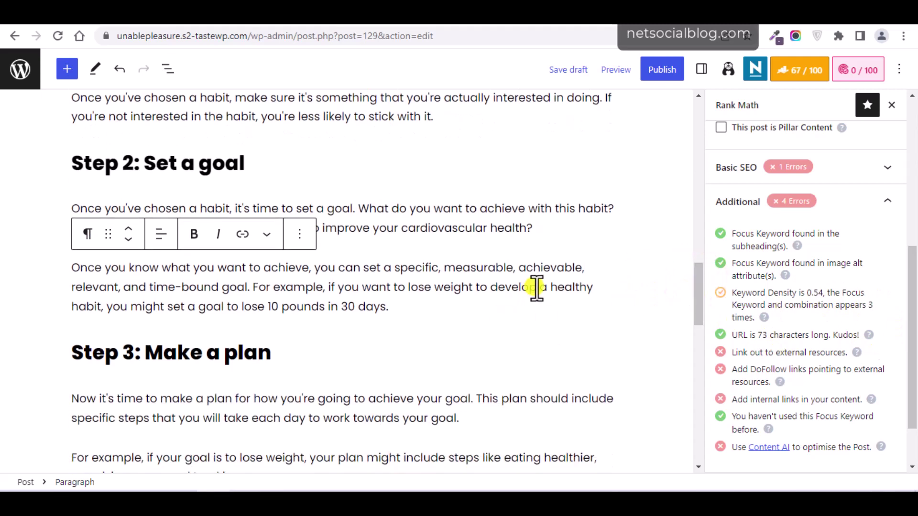
{"action": "mouse_move", "coordinate": [492, 287]}
{"action": "left_mouse_down"}
{"action": "mouse_move", "coordinate": [260, 287]}
{"action": "mouse_move", "coordinate": [62, 312]}
{"action": "mouse_move", "coordinate": [104, 312]}
{"action": "left_mouse_up"}
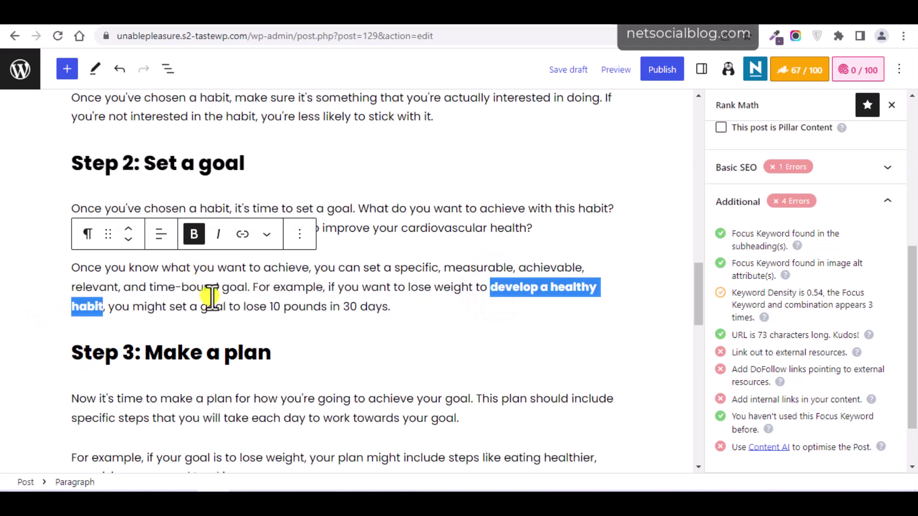
{"action": "double_click", "coordinate": [234, 288]}
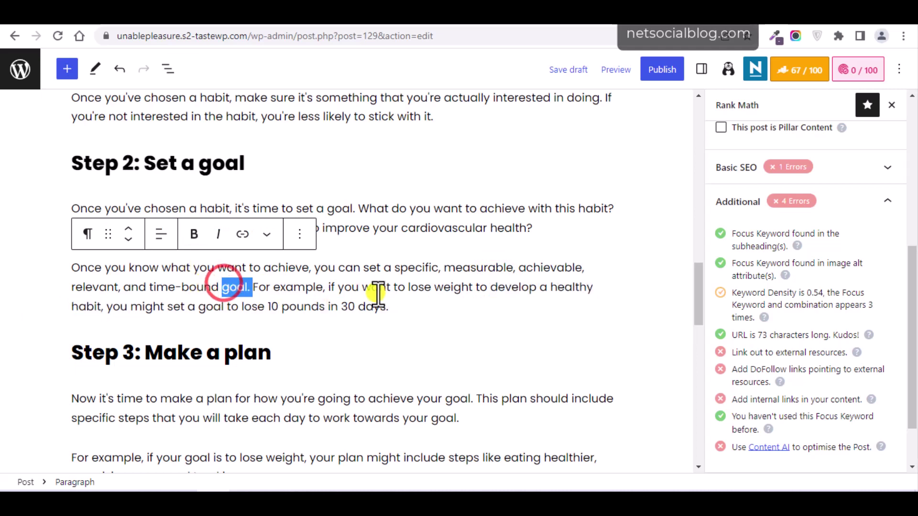
{"action": "left_click", "coordinate": [344, 288]}
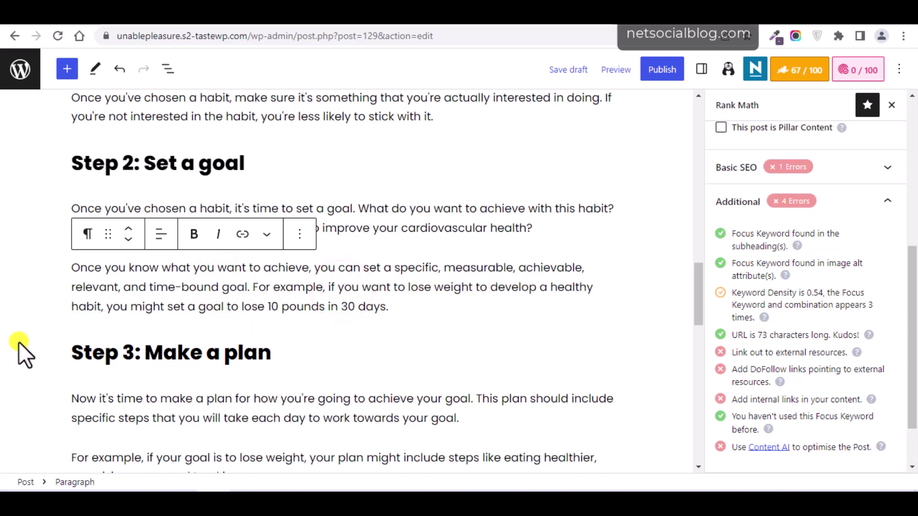
- Replace "new" with "healthy" in the first sentence under "Step 5: Be patient" so it says "develop a healthy habit"
{"action": "left_click_drag", "start_coordinate": [696, 281], "coordinate": [695, 331]}
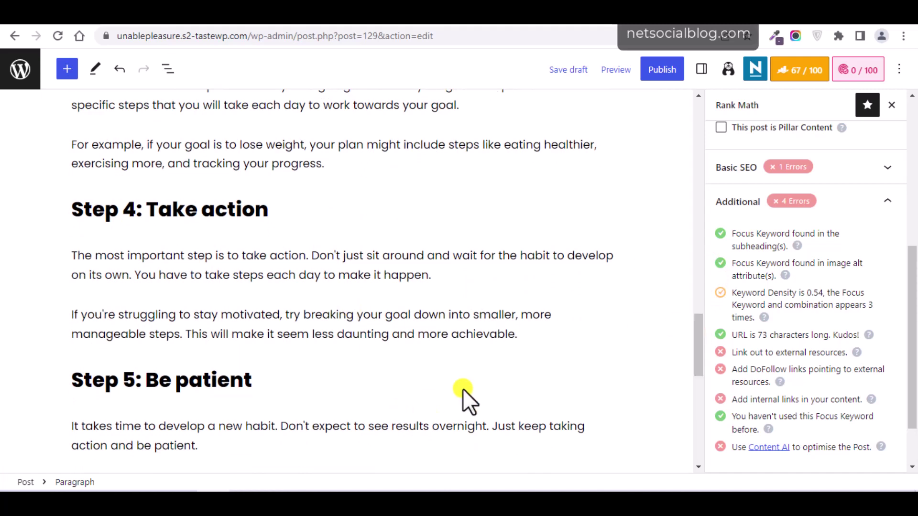
{"action": "left_click_drag", "start_coordinate": [699, 345], "coordinate": [696, 357]}
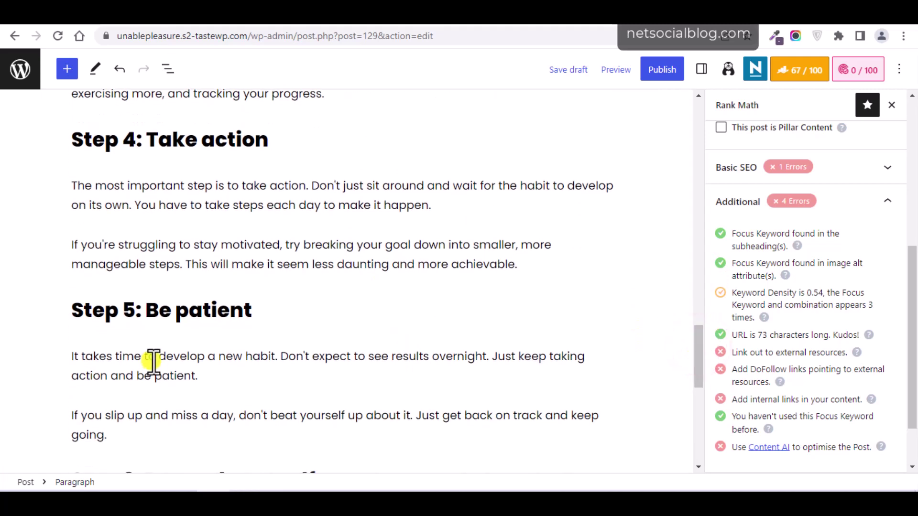
{"action": "left_click_drag", "start_coordinate": [246, 356], "coordinate": [225, 356]}
{"action": "key", "text": "Right"}
{"action": "type", "text": "healthy"}
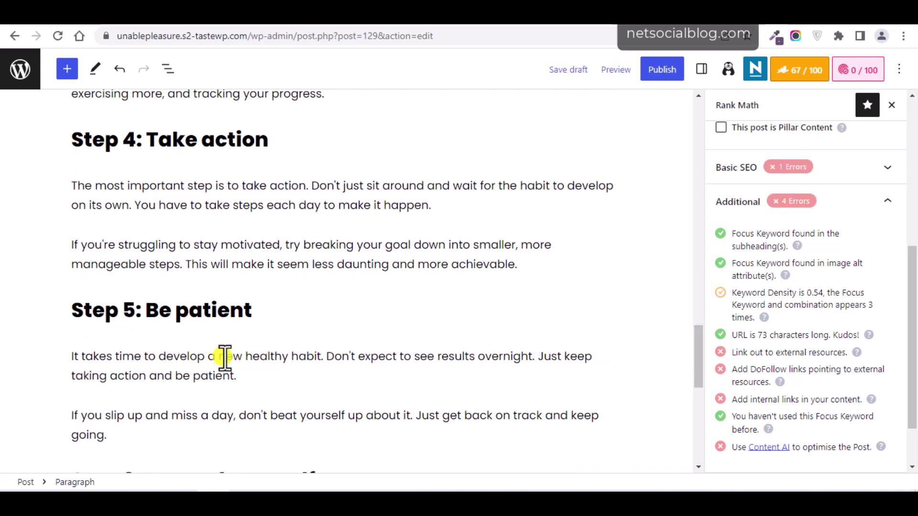
{"action": "double_click", "coordinate": [225, 356]}
{"action": "key", "text": "BackSpace"}
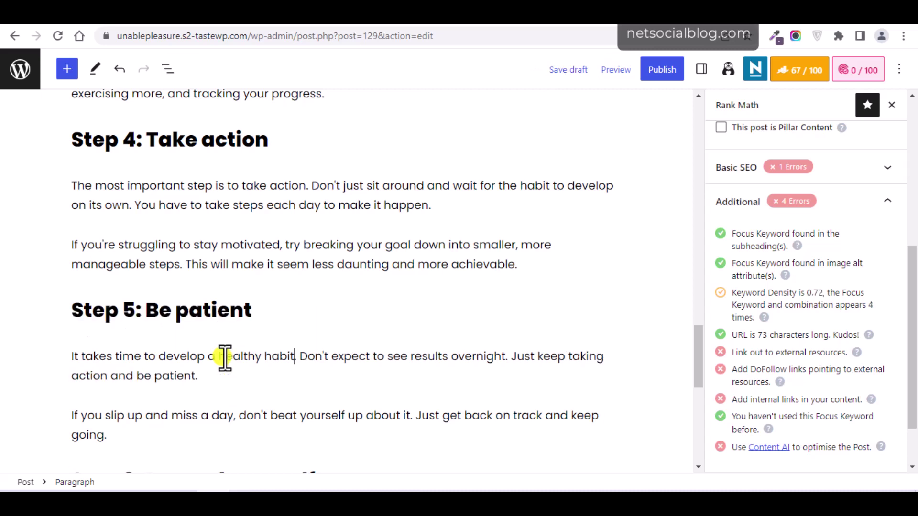
- Add "especially a new one" after "healthy habit" in the first sentence under Step 5
{"action": "type", "text": "espec"}
{"action": "key", "text": "BackSpace"}
{"action": "key", "text": "BackSpace"}
{"action": "type", "text": "c"}
{"action": "key", "text": "BackSpace"}
{"action": "key", "text": "BackSpace"}
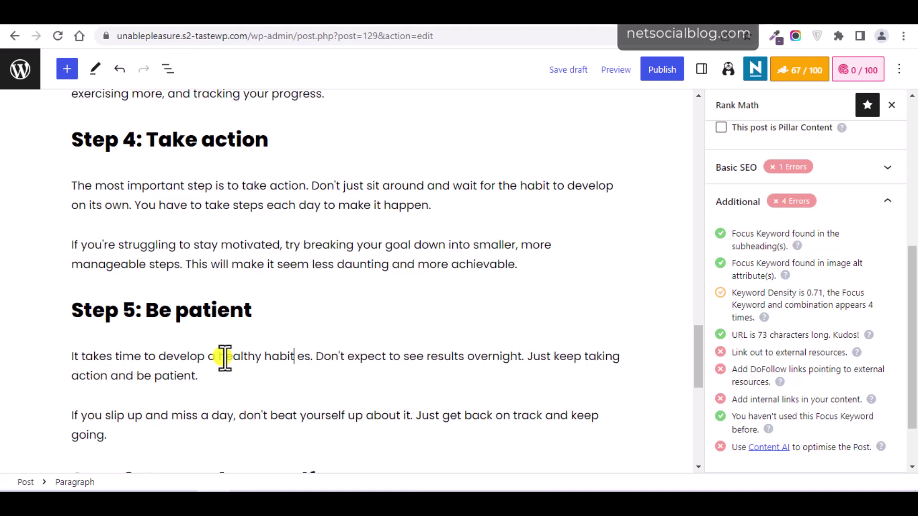
{"action": "key", "text": "BackSpace"}
{"action": "type", "text": "t es"}
{"action": "type", "text": "pecial"}
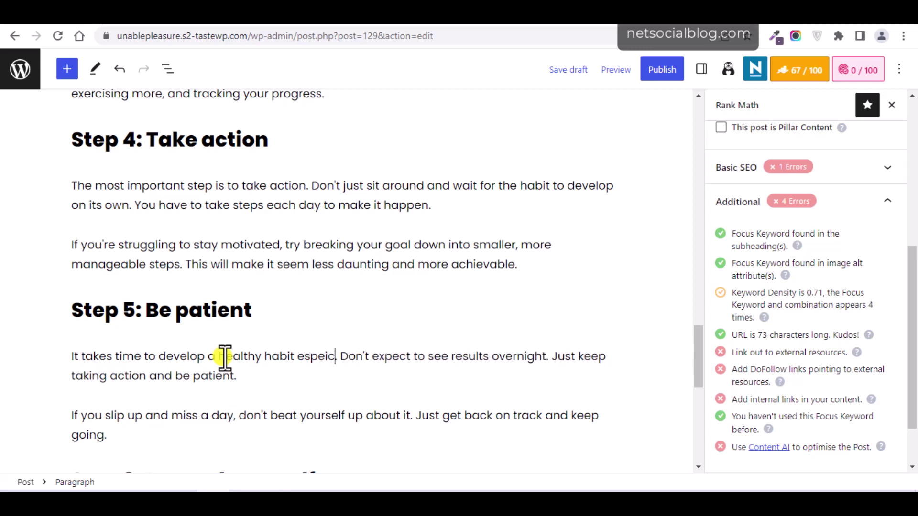
{"action": "type", "text": "ly a new o"}
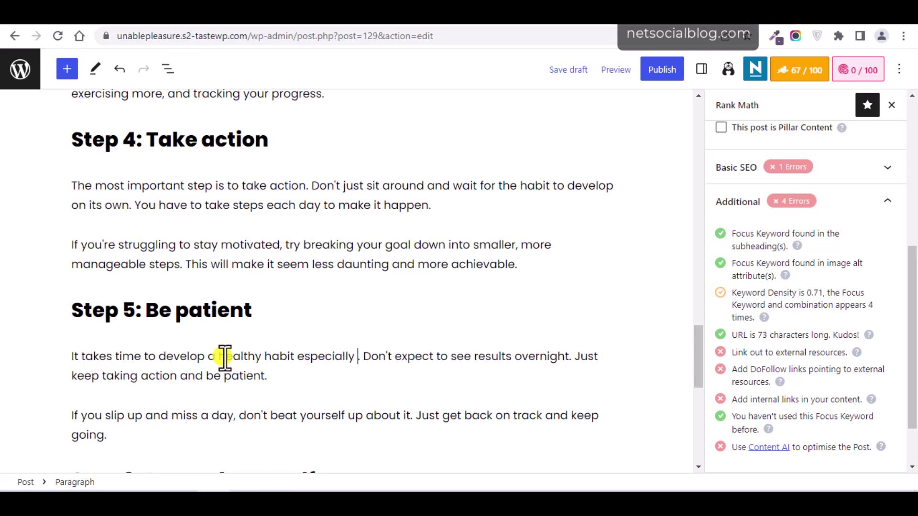
{"action": "type", "text": "ne"}
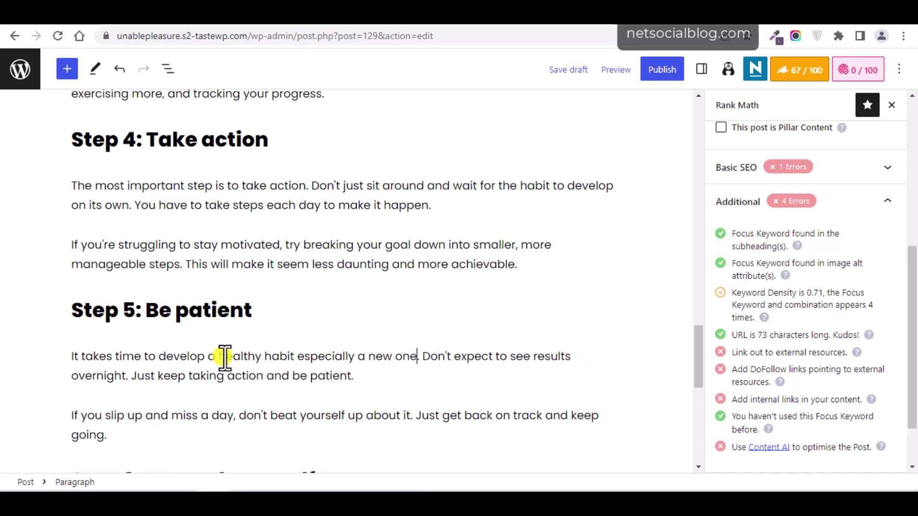
- Reword "for developing" in the "Here are some additional tips" line to "for you to develop a"
{"action": "left_click_drag", "start_coordinate": [695, 340], "coordinate": [693, 389]}
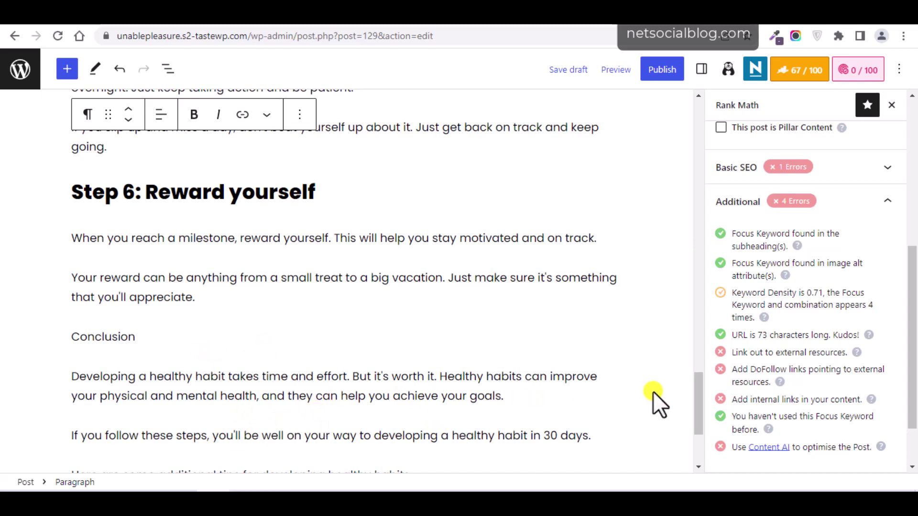
{"action": "left_click_drag", "start_coordinate": [696, 388], "coordinate": [695, 409]}
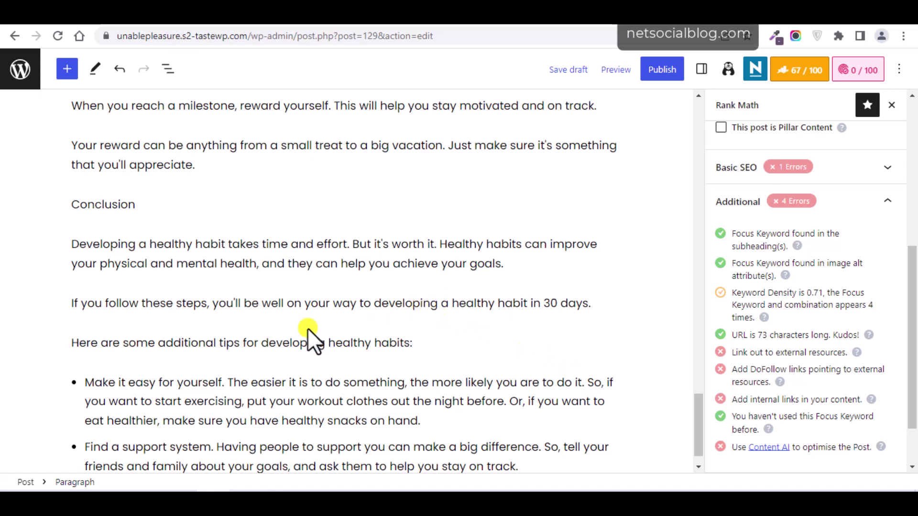
{"action": "left_click", "coordinate": [264, 343]}
{"action": "type", "text": "you to"}
{"action": "key", "text": "shift+Left"}
{"action": "key", "text": "shift+Left"}
{"action": "key", "text": "shift+Left"}
{"action": "type", "text": "a"}
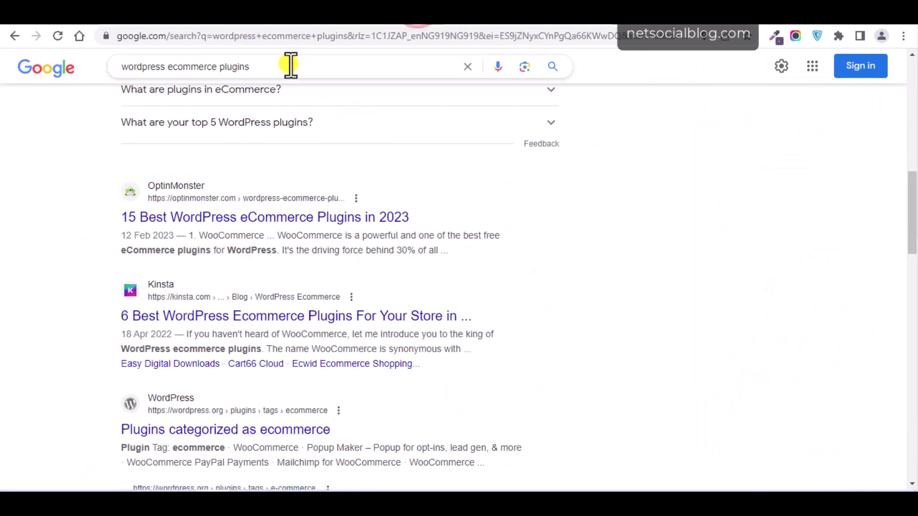
- Switch to the Google search page and search for "develop a healthy habit"
{"action": "triple_click", "coordinate": [291, 65]}
{"action": "type", "text": "develop a "}
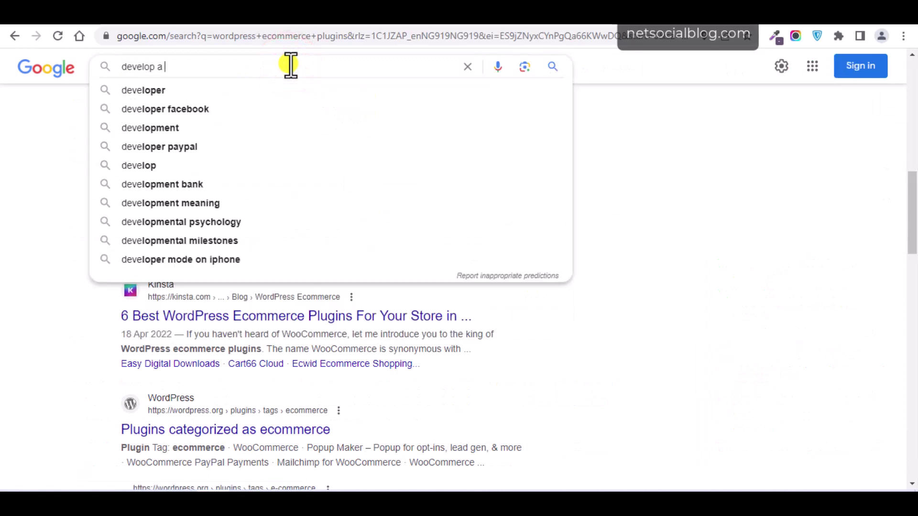
{"action": "type", "text": "healthy habit"}
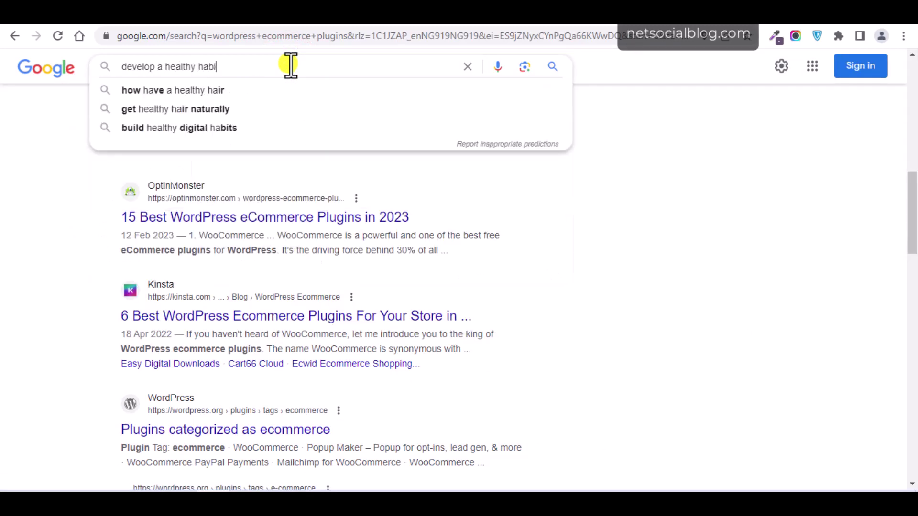
{"action": "key", "text": "Return"}
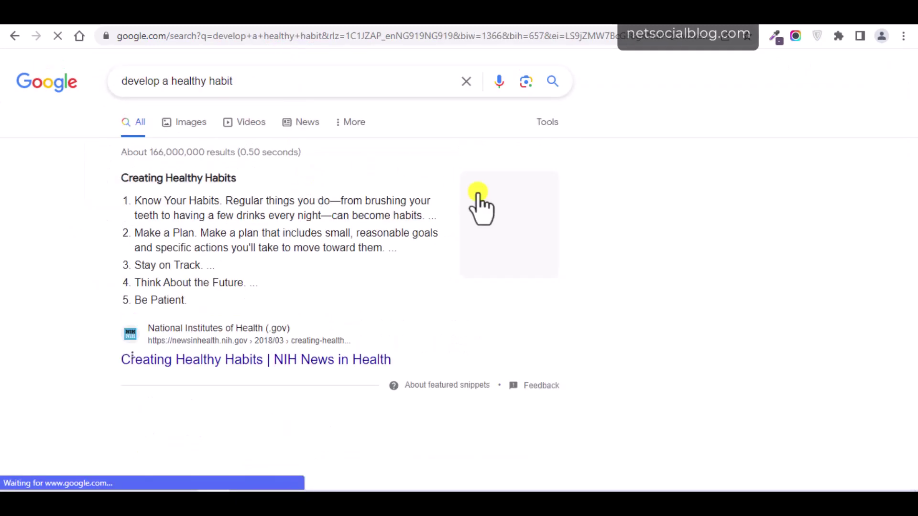
{"action": "mouse_move", "coordinate": [913, 93]}
{"action": "left_mouse_down"}
{"action": "mouse_move", "coordinate": [914, 467]}
{"action": "mouse_move", "coordinate": [913, 96]}
{"action": "left_mouse_up"}
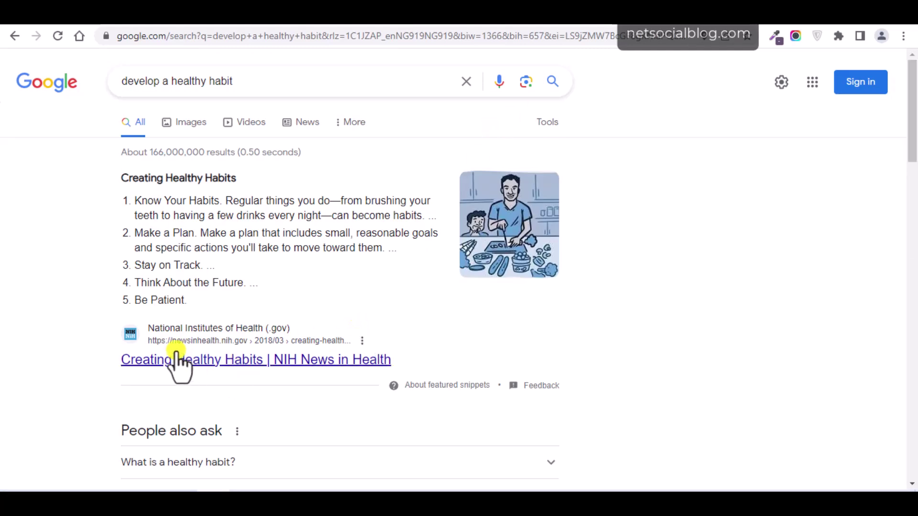
- Open the "Creating Healthy Habits | NIH News in Health" result in a new tab and cut its web address
{"action": "right_click", "coordinate": [196, 361]}
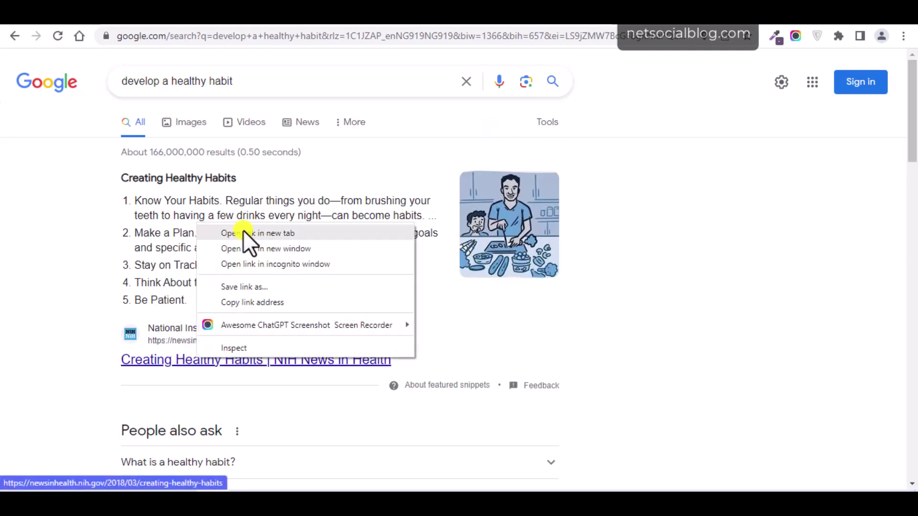
{"action": "left_click", "coordinate": [242, 231]}
{"action": "left_click", "coordinate": [197, 359]}
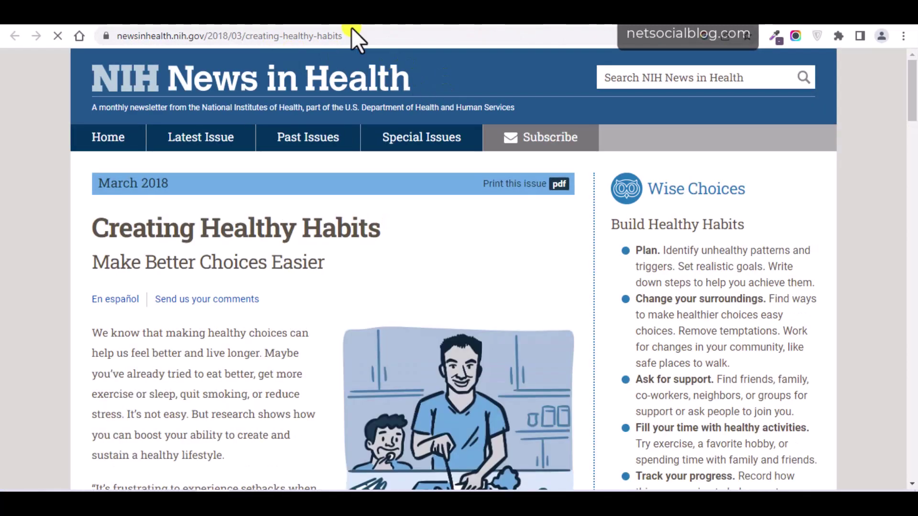
{"action": "left_click", "coordinate": [299, 36]}
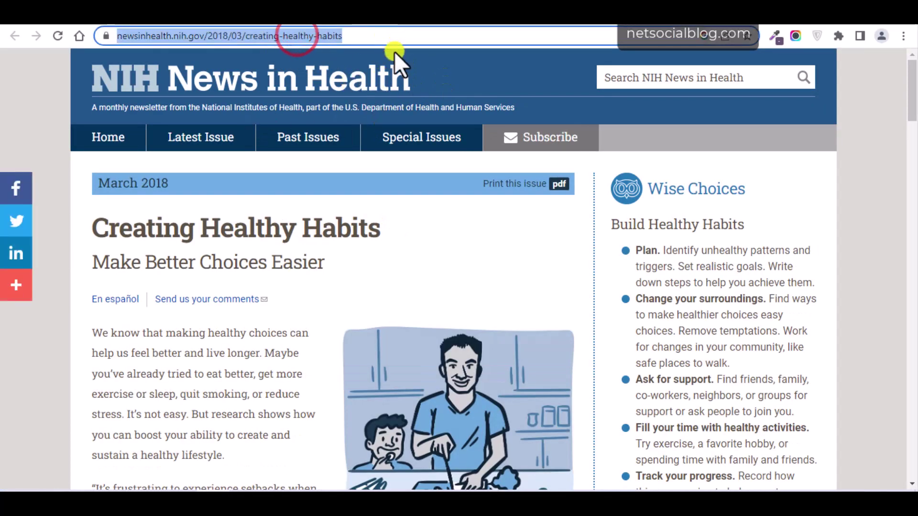
{"action": "key", "text": "BackSpace"}
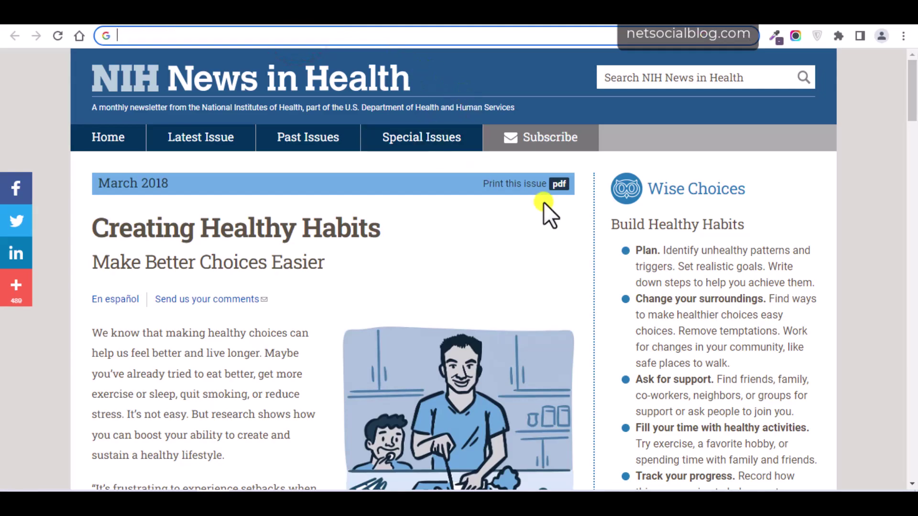
- Return to the post editor and add the line "You Might Also Want to Read: Creating Healthy Habits by" at the end of the Step 3 section
{"action": "left_click_drag", "start_coordinate": [911, 89], "coordinate": [912, 67]}
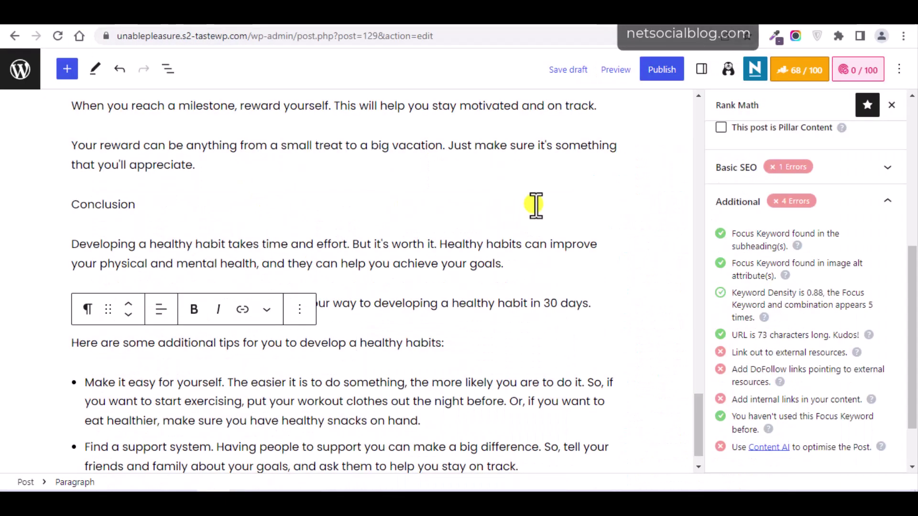
{"action": "left_click_drag", "start_coordinate": [696, 418], "coordinate": [693, 432]}
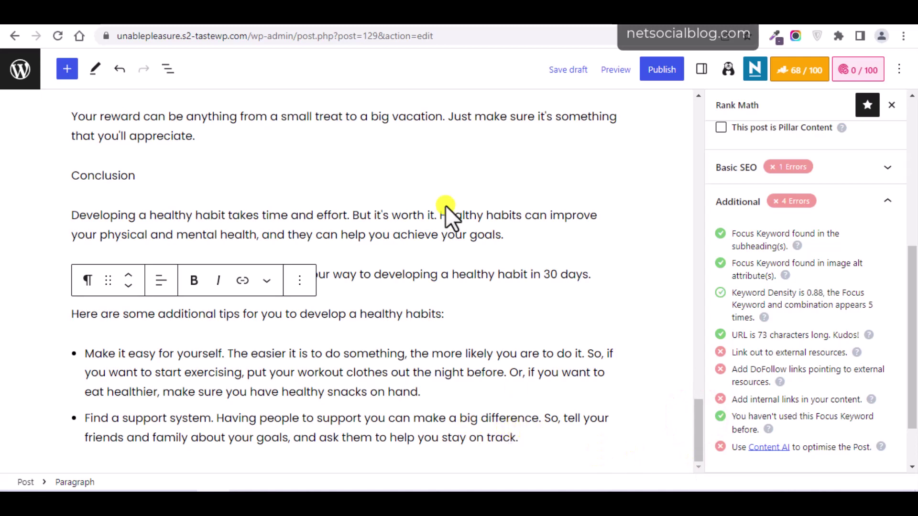
{"action": "left_click", "coordinate": [465, 216]}
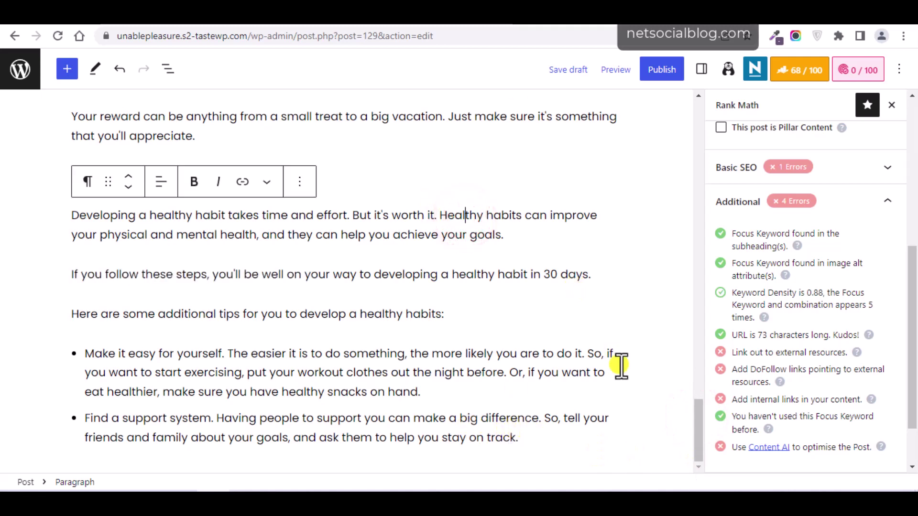
{"action": "left_click_drag", "start_coordinate": [696, 426], "coordinate": [690, 363]}
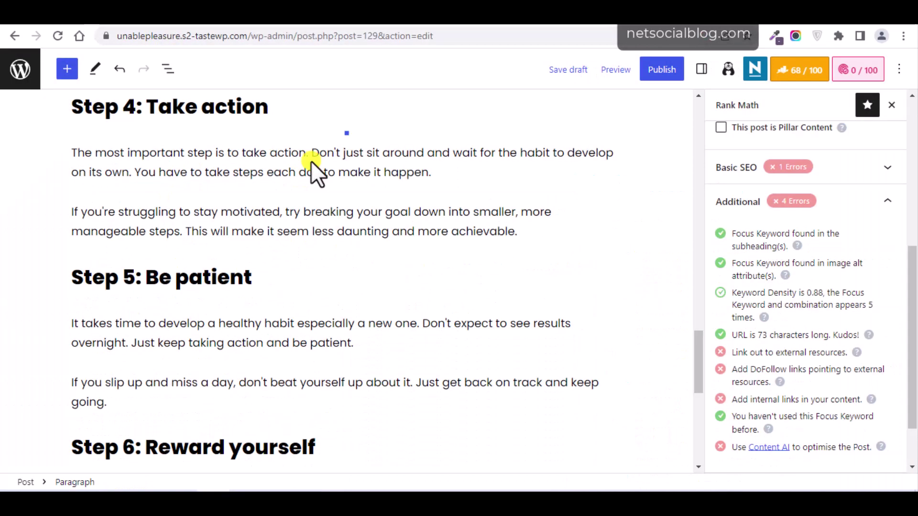
{"action": "left_click_drag", "start_coordinate": [699, 345], "coordinate": [691, 317]}
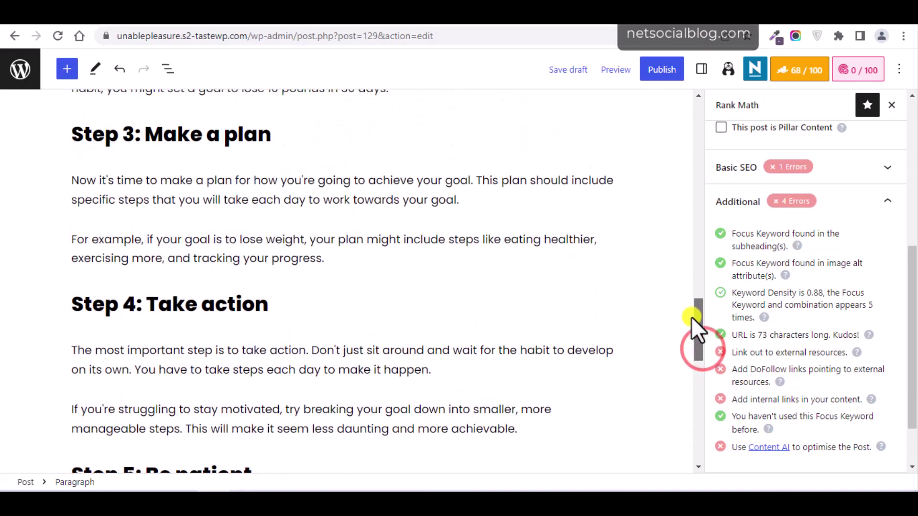
{"action": "left_click", "coordinate": [362, 264]}
{"action": "key", "text": "Return"}
{"action": "type", "text": "Further r"}
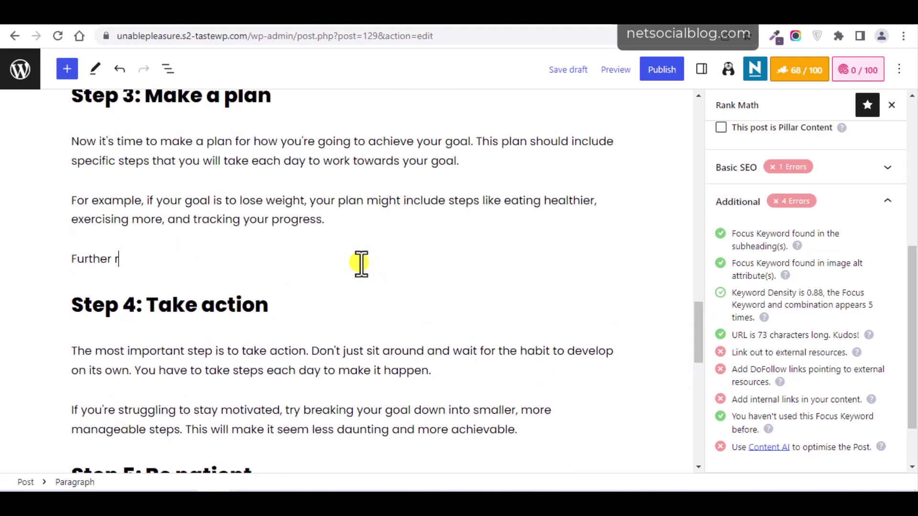
{"action": "triple_click", "coordinate": [361, 265]}
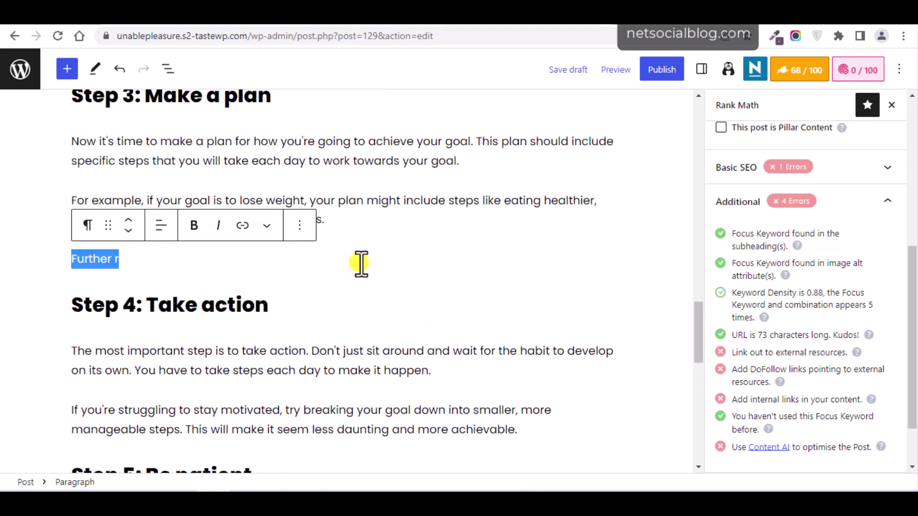
{"action": "type", "text": "You Might "}
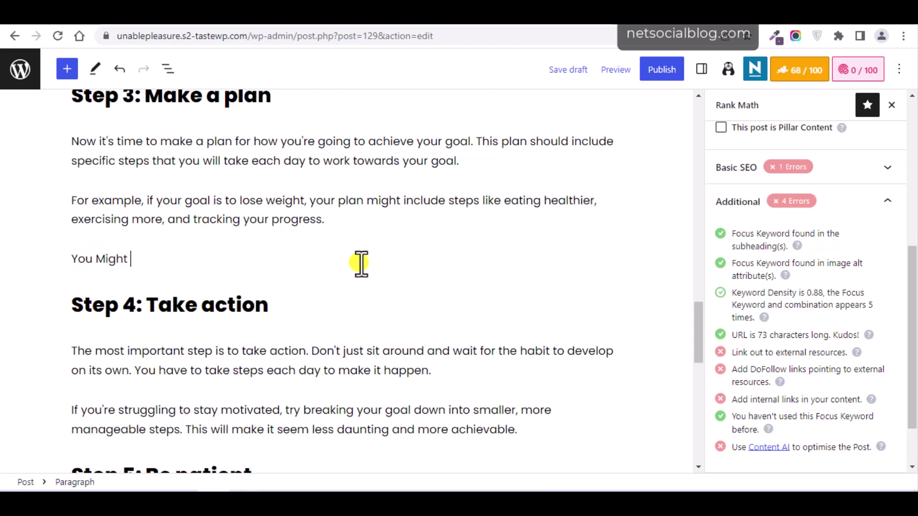
{"action": "type", "text": "Also Want to Rea"}
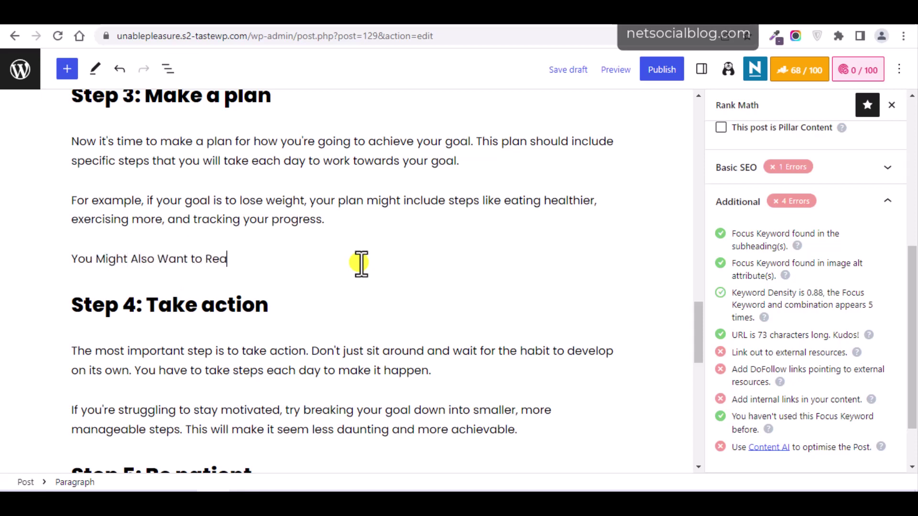
{"action": "type", "text": "d: Creating Healthy Habits by"}
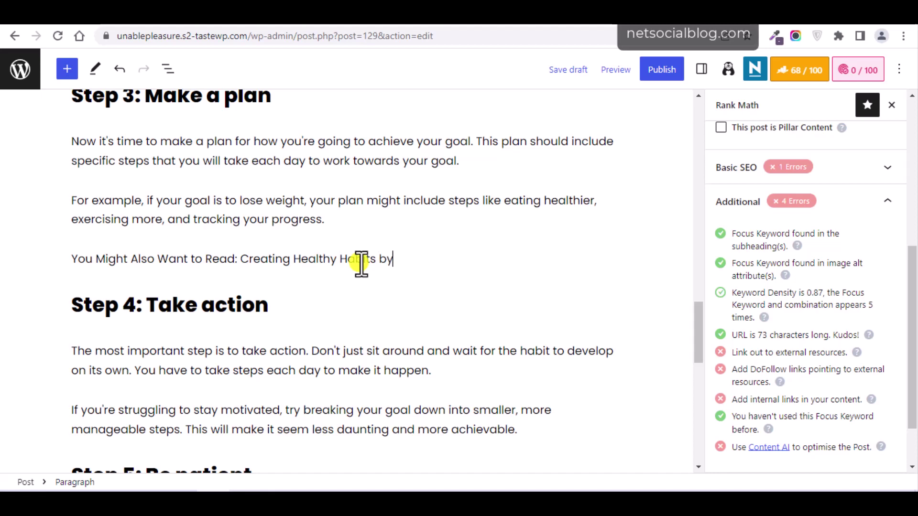
- Check the source's name on the Creating Healthy Habits page and complete the new line with "NIH News"
{"action": "key", "text": "ctrl+Tab"}
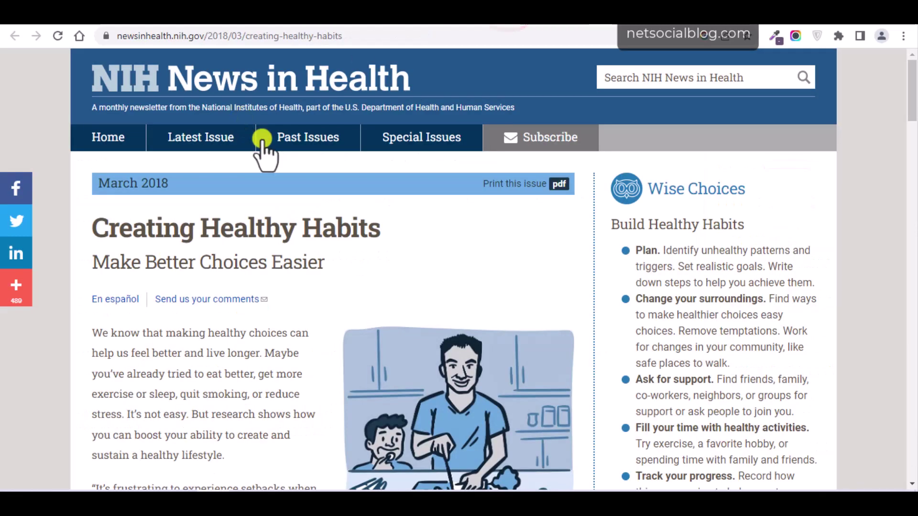
{"action": "key", "text": "ctrl+shift+Tab"}
{"action": "type", "text": "Habits by "}
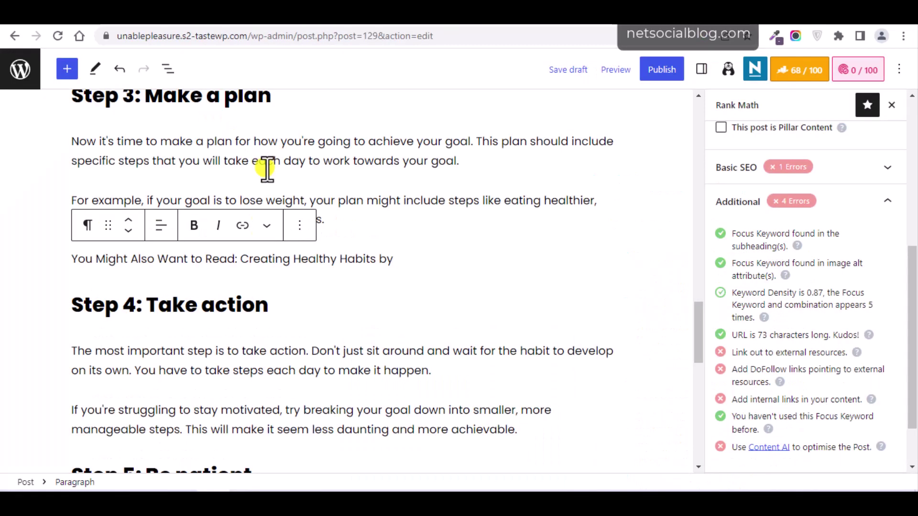
{"action": "type", "text": "NIH News"}
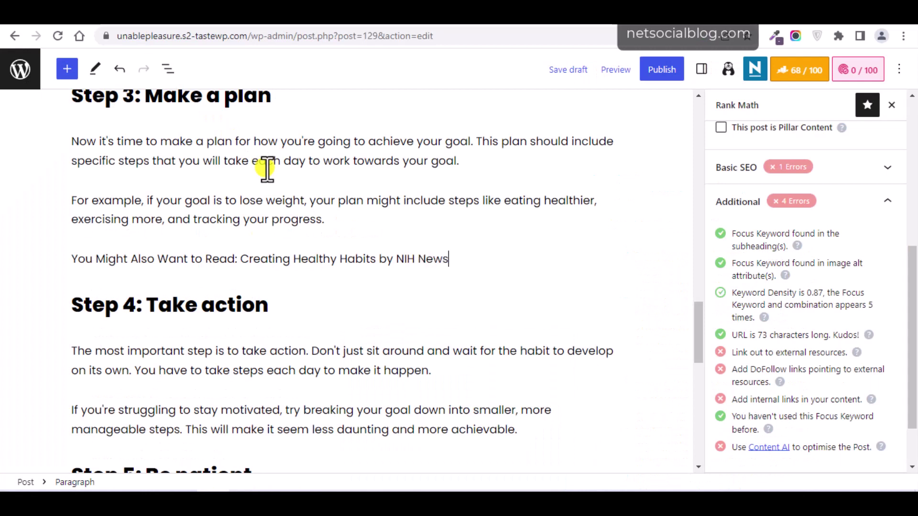
- Link "Creating Healthy Habits by NIH News" to the copied NIH article address, set to open in a new tab
{"action": "key", "text": "ctrl+shift+Left"}
{"action": "key", "text": "ctrl+shift+Left"}
{"action": "key", "text": "ctrl+shift+Left"}
{"action": "key", "text": "ctrl+shift+Left"}
{"action": "key", "text": "ctrl+shift+Left"}
{"action": "key", "text": "ctrl+shift+Left"}
{"action": "key", "text": "ctrl+shift+Left"}
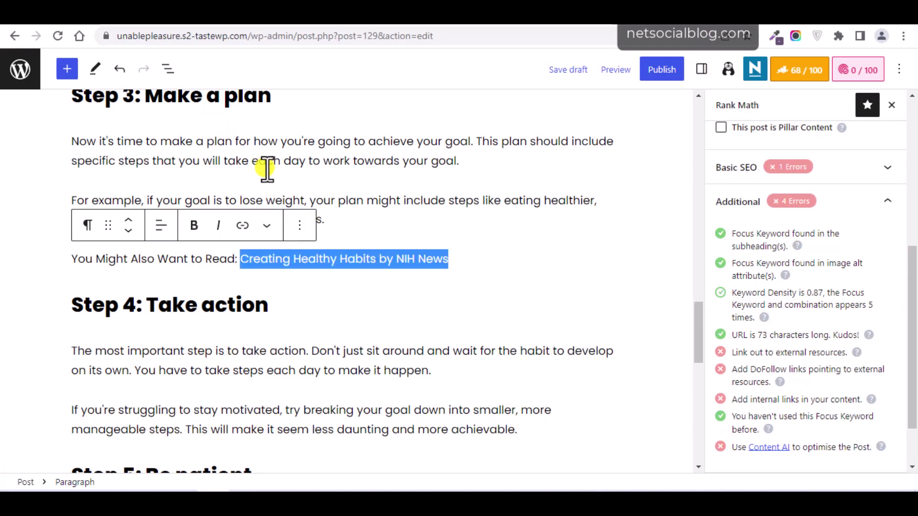
{"action": "left_click", "coordinate": [244, 226]}
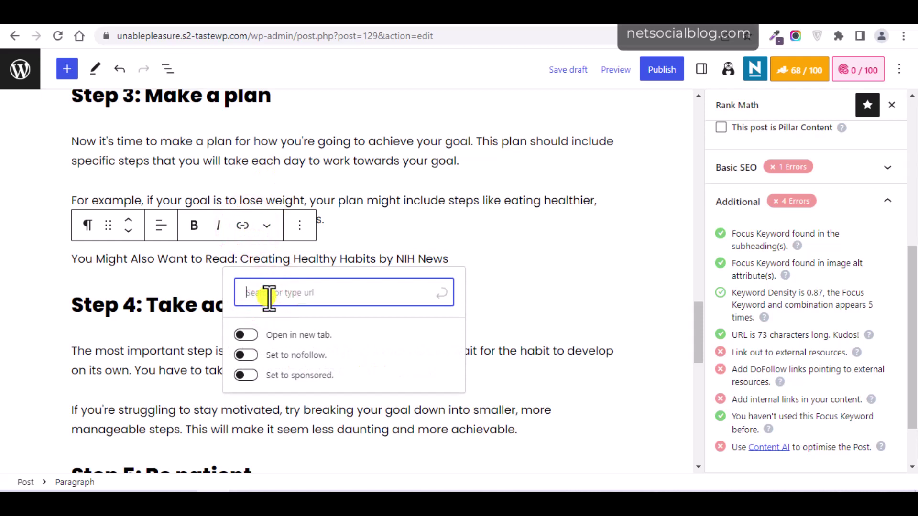
{"action": "key", "text": "ctrl+v"}
{"action": "left_click", "coordinate": [247, 390]}
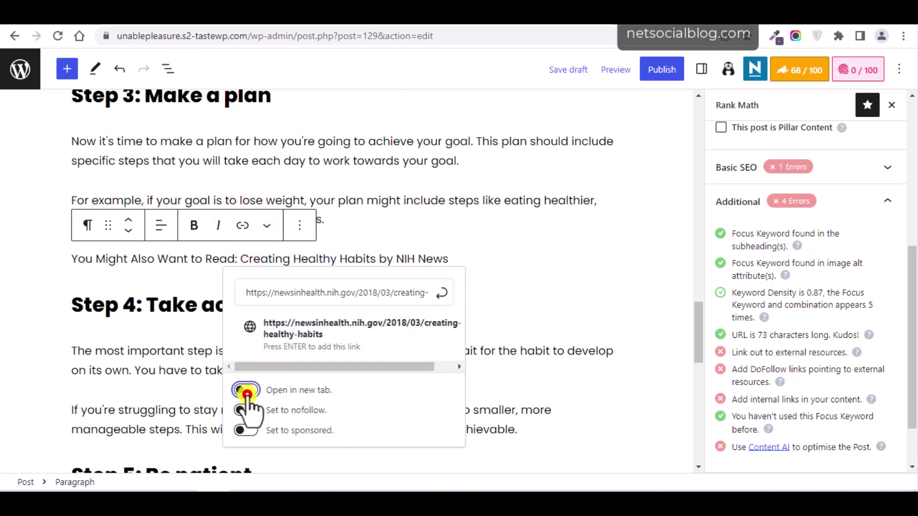
{"action": "left_click", "coordinate": [441, 294]}
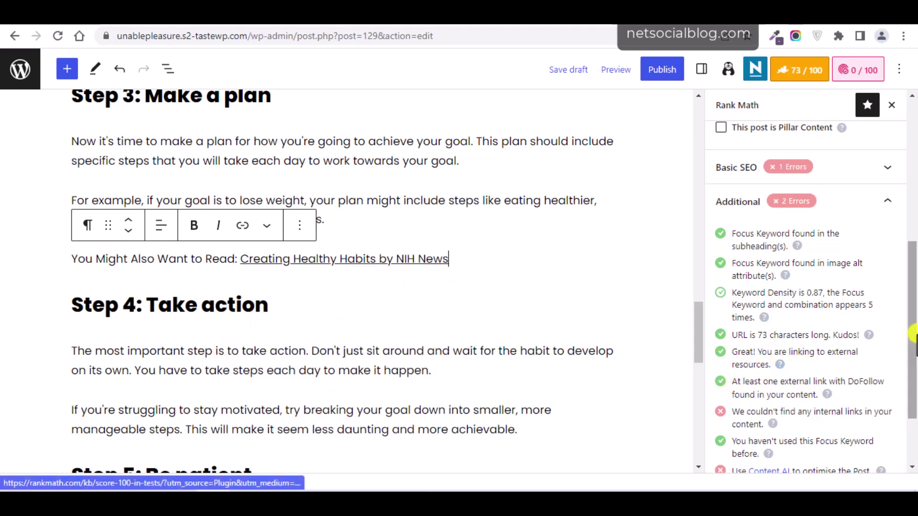
- Switch to the Healthy Living home page and copy the address of the View Posts link under People
{"action": "scroll", "coordinate": [912, 335], "scroll_direction": "down", "scroll_amount": 2}
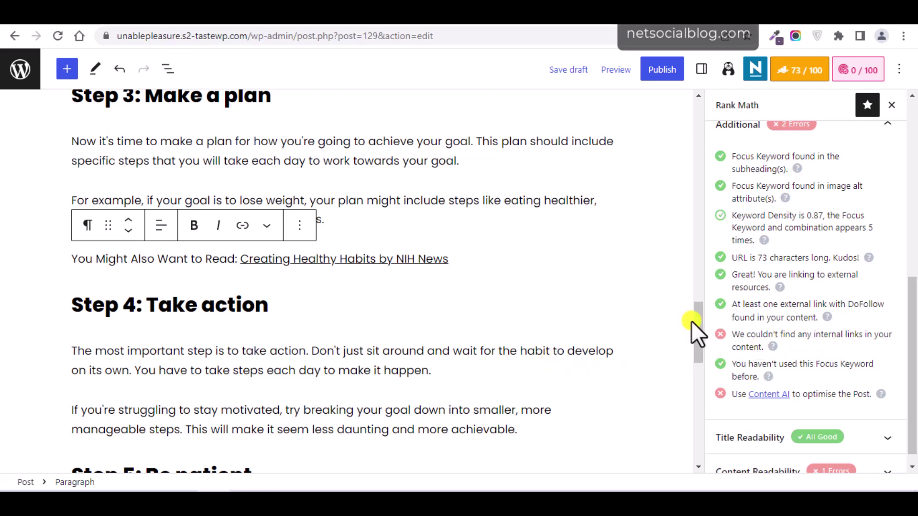
{"action": "left_click_drag", "start_coordinate": [697, 321], "coordinate": [641, 287]}
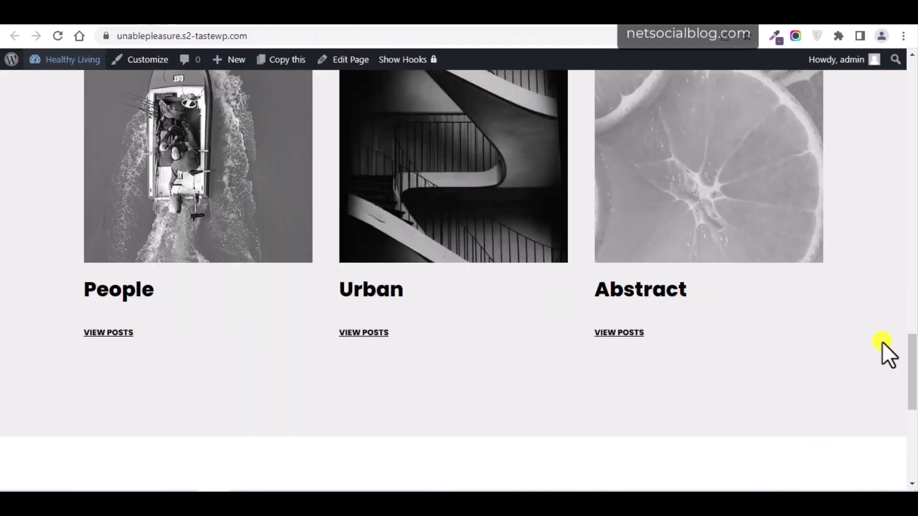
{"action": "scroll", "coordinate": [911, 368], "scroll_direction": "up", "scroll_amount": 15}
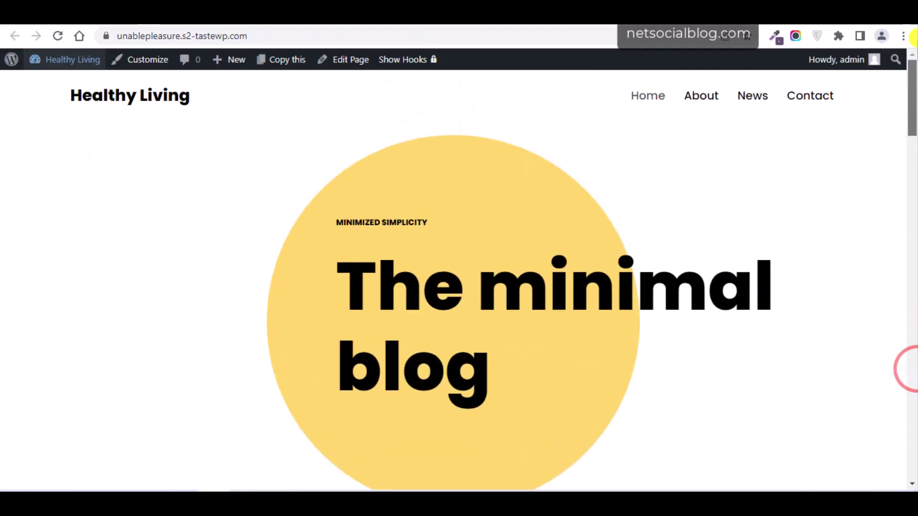
{"action": "right_click", "coordinate": [807, 96]}
{"action": "left_click", "coordinate": [780, 175]}
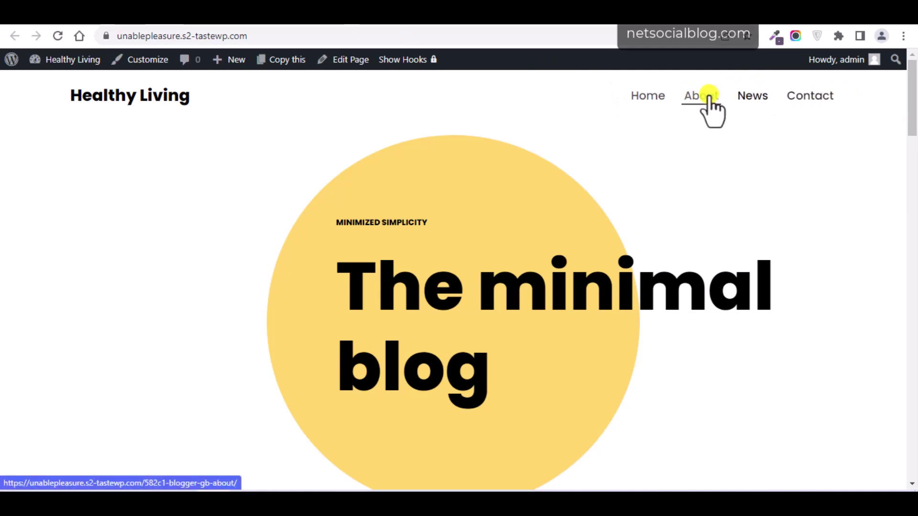
{"action": "left_click_drag", "start_coordinate": [914, 151], "coordinate": [913, 363]}
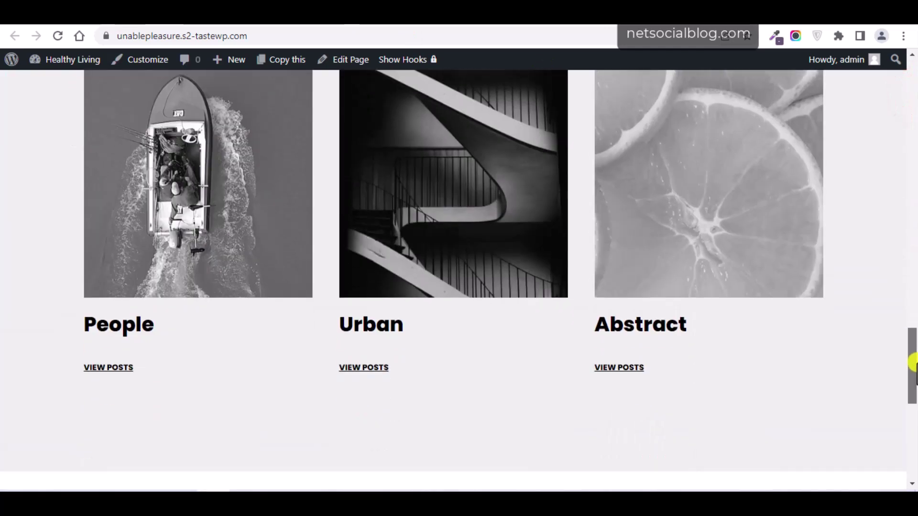
{"action": "right_click", "coordinate": [103, 367]}
{"action": "left_click", "coordinate": [176, 308]}
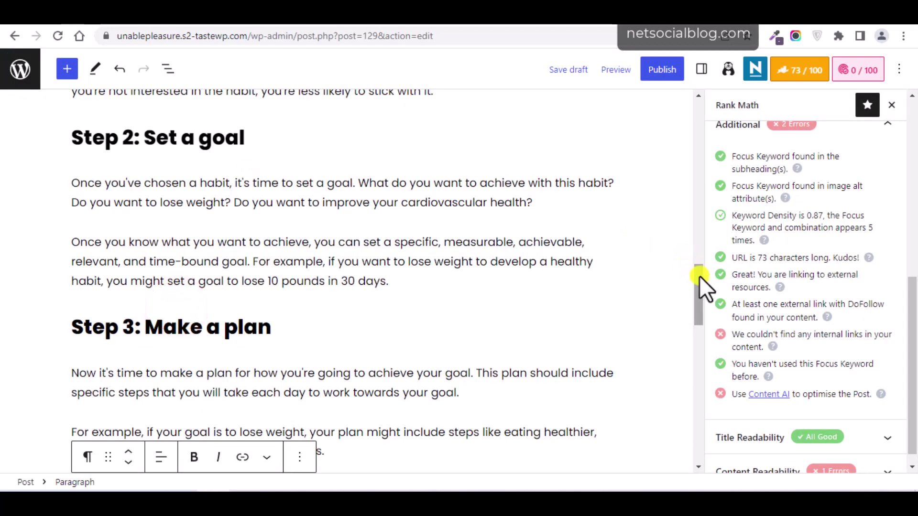
- Return to the post editor and add "with other people" after "a big vacation" in the Step 6 section
{"action": "left_click_drag", "start_coordinate": [700, 276], "coordinate": [702, 395]}
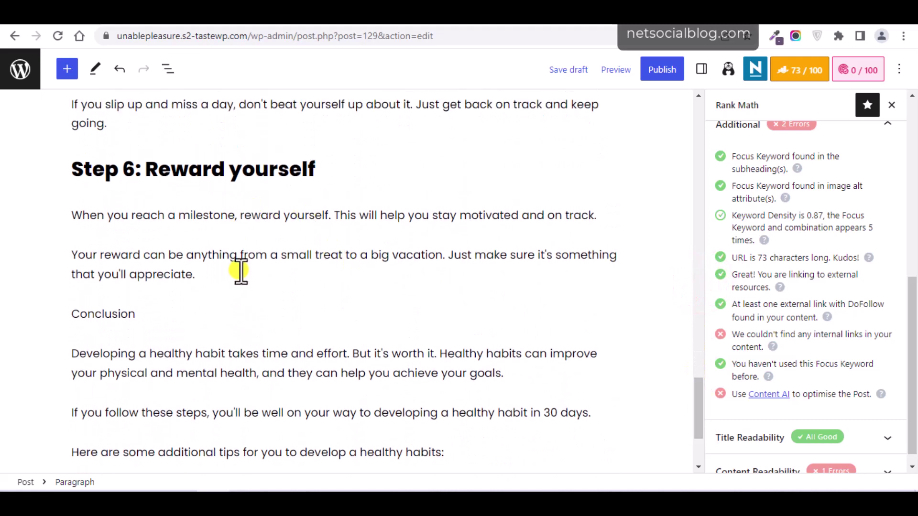
{"action": "left_click", "coordinate": [441, 257]}
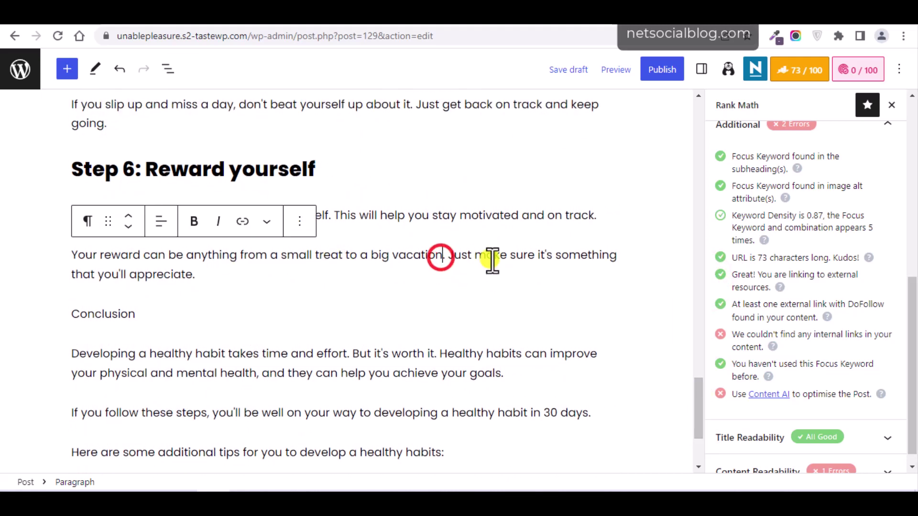
{"action": "key", "text": "BackSpace"}
{"action": "type", "text": "with other pe"}
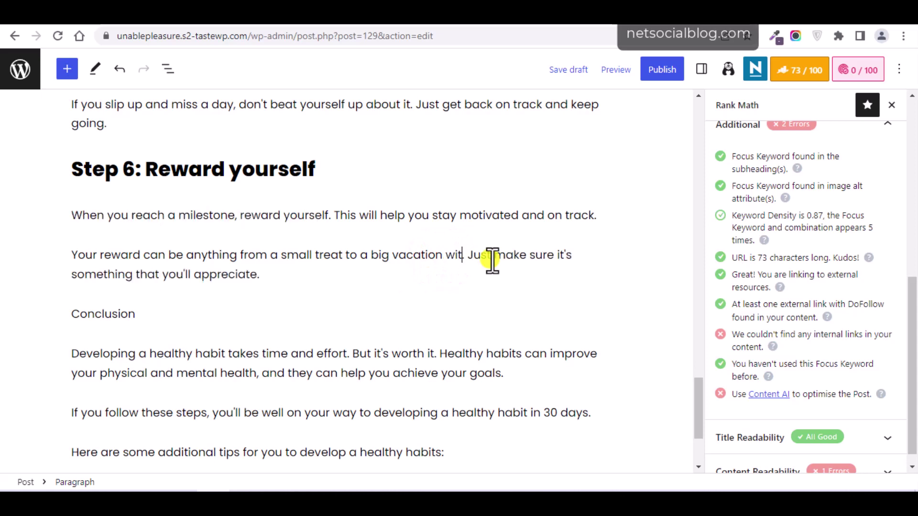
{"action": "type", "text": "ople"}
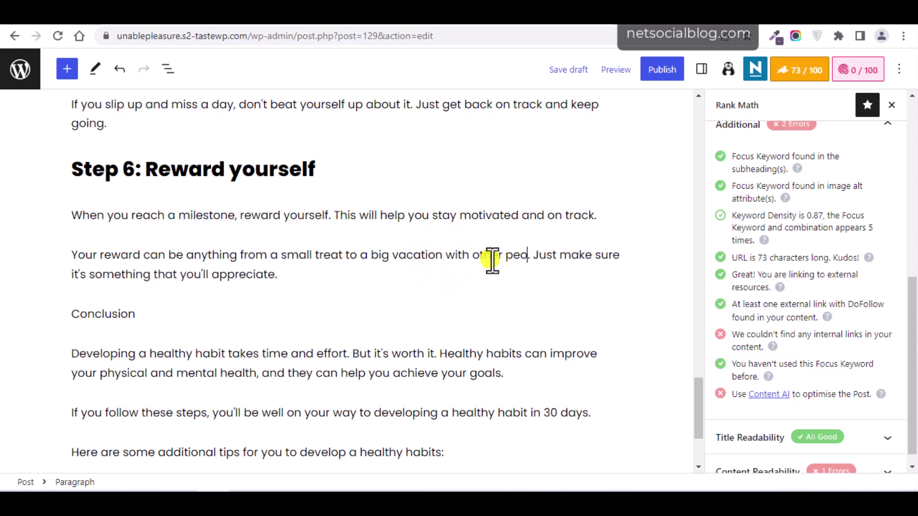
- Link "other people" to the copied blogger-gb-news page of the site, set to open in a new tab
{"action": "key", "text": "ctrl+shift+Left"}
{"action": "key", "text": "ctrl+shift+Left"}
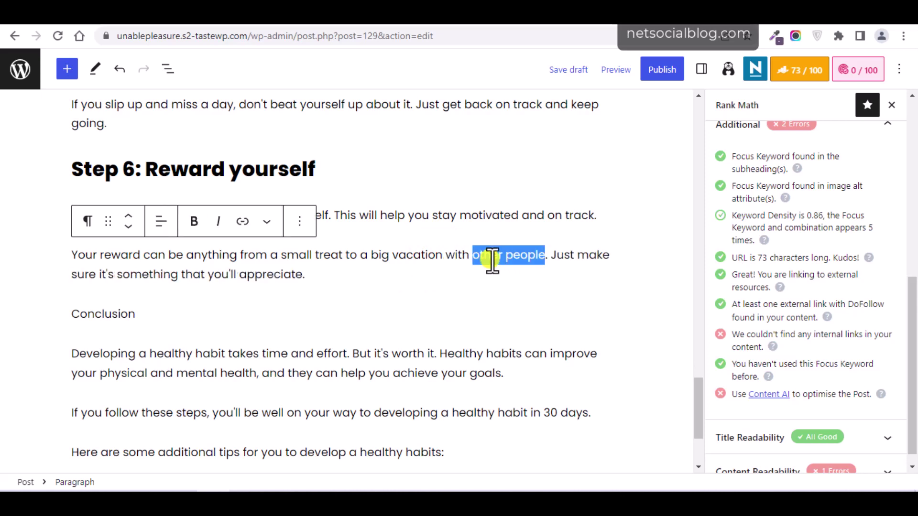
{"action": "left_click", "coordinate": [242, 221]}
{"action": "key", "text": "ctrl+v"}
{"action": "left_click", "coordinate": [407, 375]}
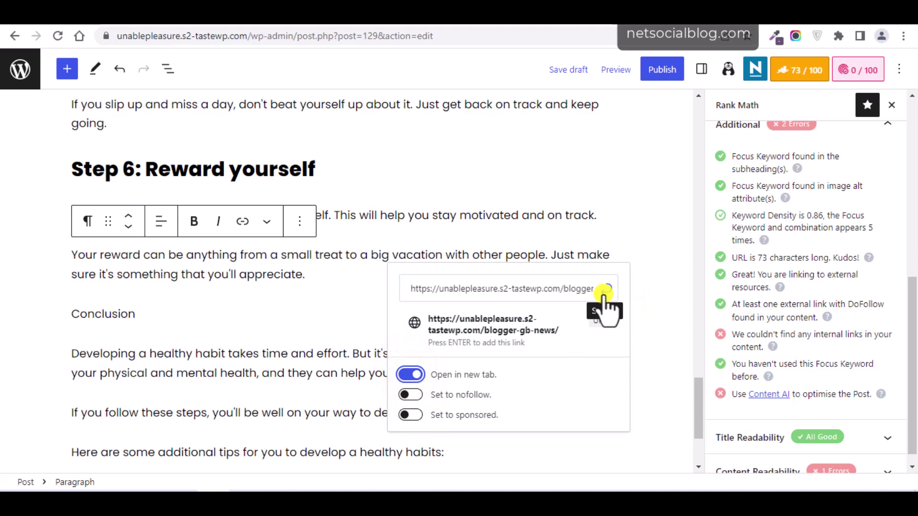
{"action": "left_click", "coordinate": [605, 308]}
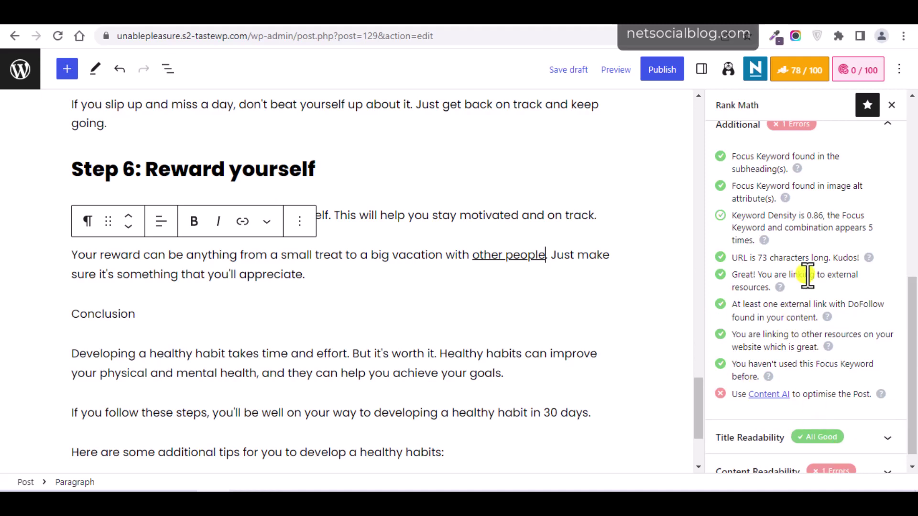
- Open Content AI from the Additional checks, examine what it requires, and close it
{"action": "left_click", "coordinate": [764, 395]}
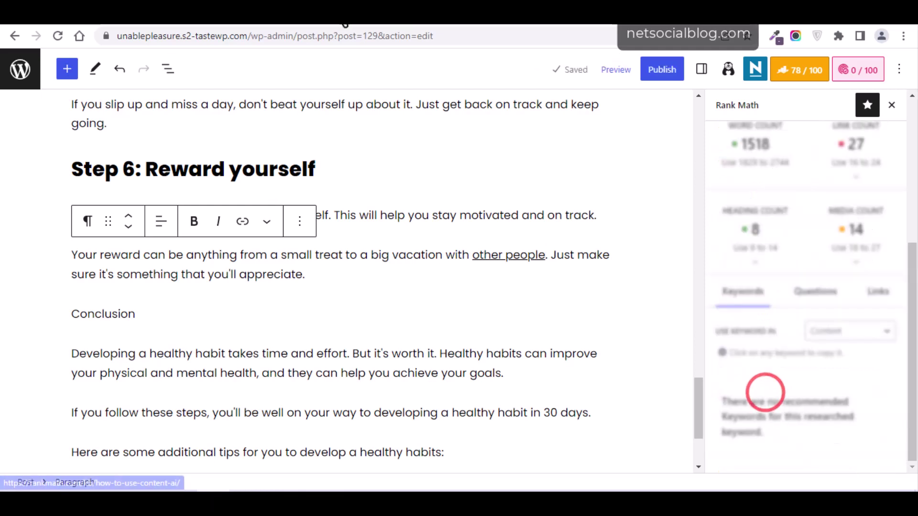
{"action": "scroll", "coordinate": [911, 354], "scroll_direction": "up", "scroll_amount": 5}
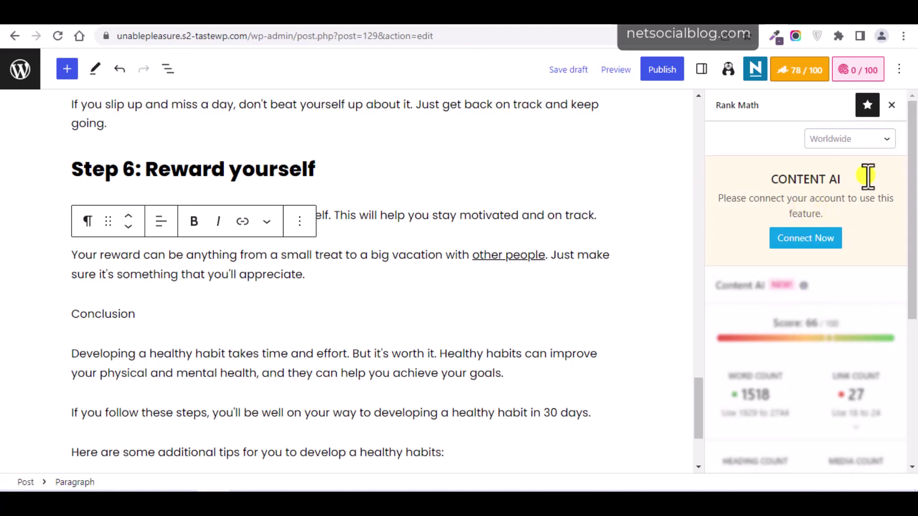
{"action": "left_click", "coordinate": [891, 106]}
- Reopen the post's Rank Math analysis and review the Basic SEO checks
{"action": "left_click", "coordinate": [701, 70]}
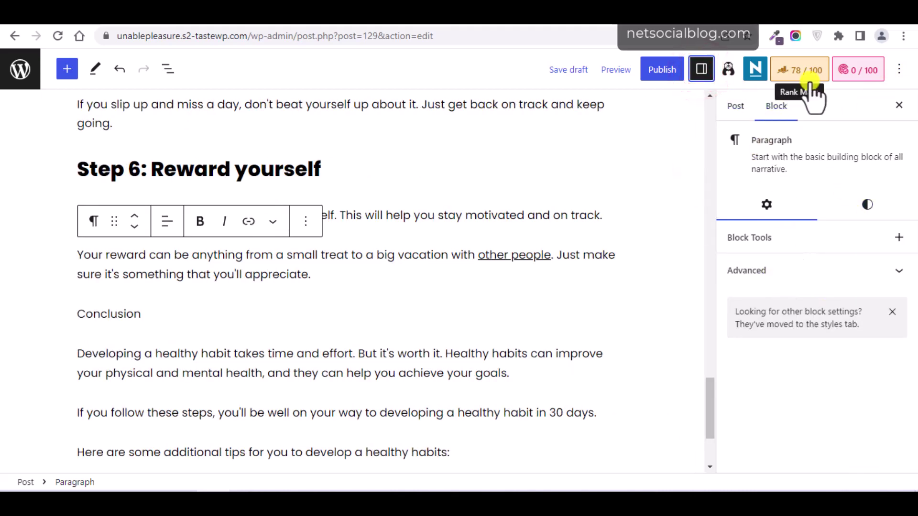
{"action": "left_click", "coordinate": [798, 69]}
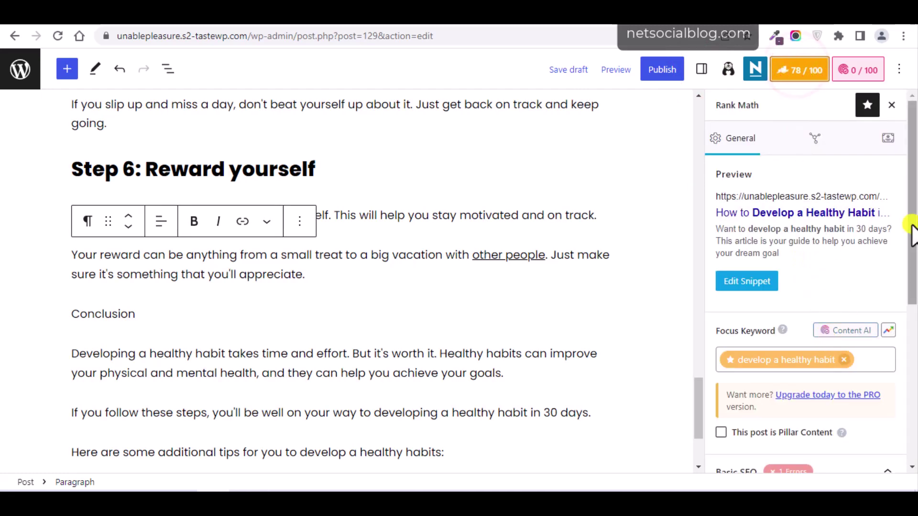
{"action": "left_click_drag", "start_coordinate": [913, 234], "coordinate": [914, 383]}
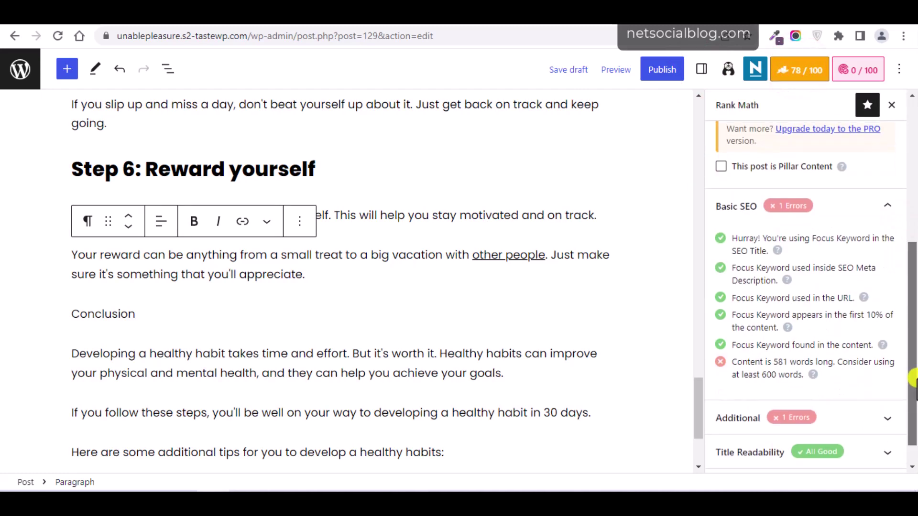
- Collapse the Basic SEO checks and review the Additional and Title Readability checks of the post
{"action": "left_click", "coordinate": [853, 206]}
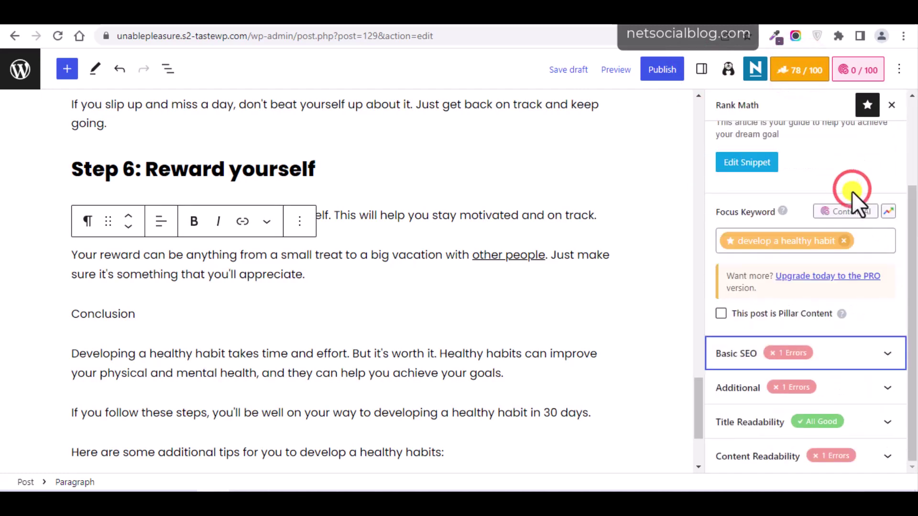
{"action": "left_click", "coordinate": [819, 385]}
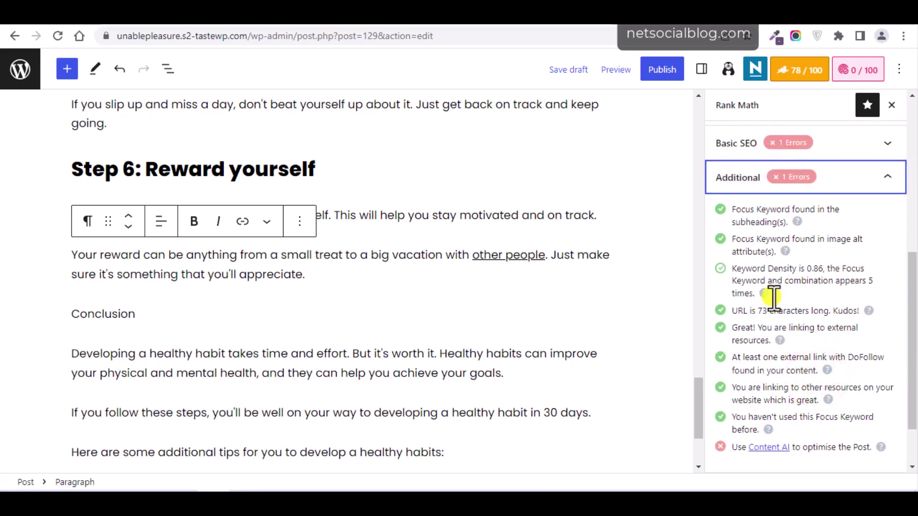
{"action": "left_click", "coordinate": [799, 177]}
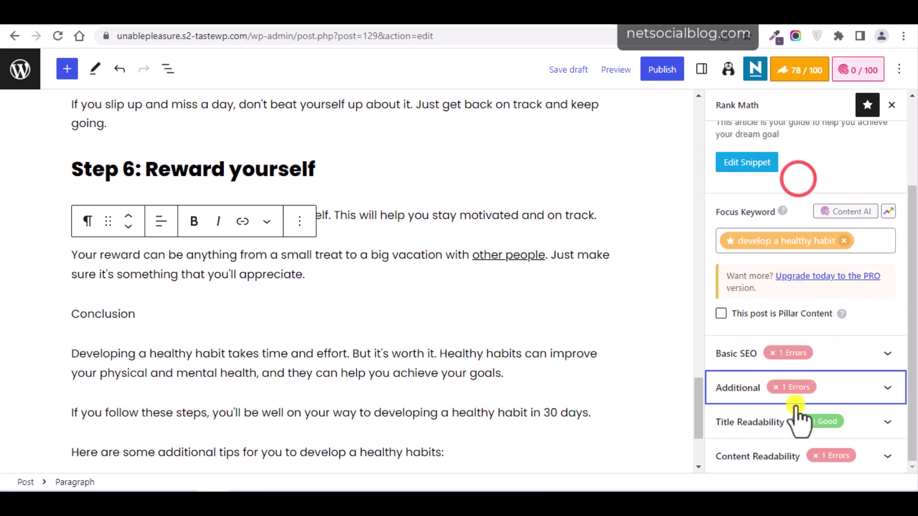
{"action": "left_click", "coordinate": [794, 437]}
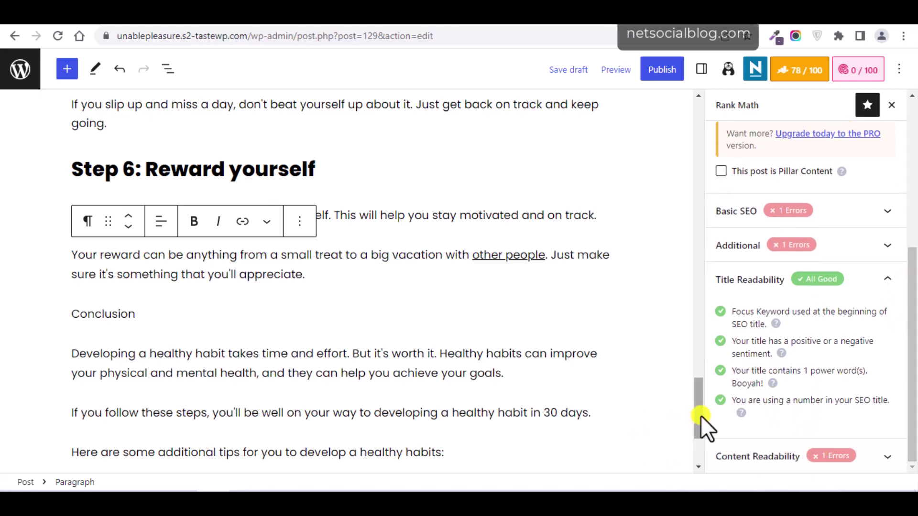
- Remove the number 30 from the post title to test the Title Readability check, and enter 30 again
{"action": "left_click_drag", "start_coordinate": [701, 415], "coordinate": [699, 115]}
{"action": "left_click", "coordinate": [266, 193]}
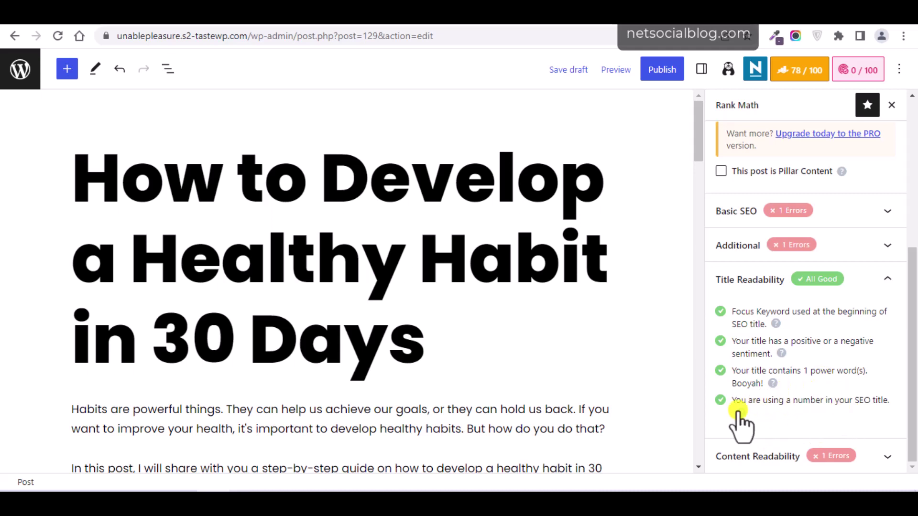
{"action": "left_click_drag", "start_coordinate": [164, 328], "coordinate": [225, 323]}
{"action": "key", "text": "BackSpace"}
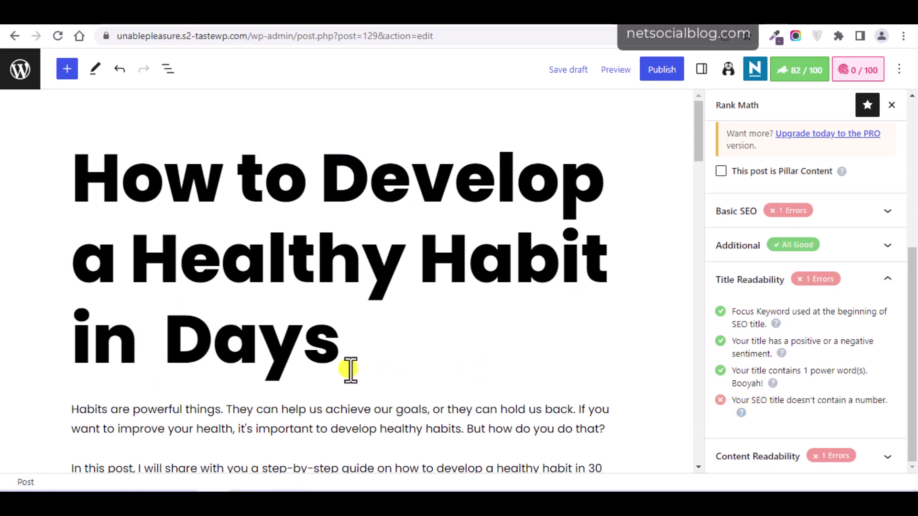
{"action": "type", "text": "30"}
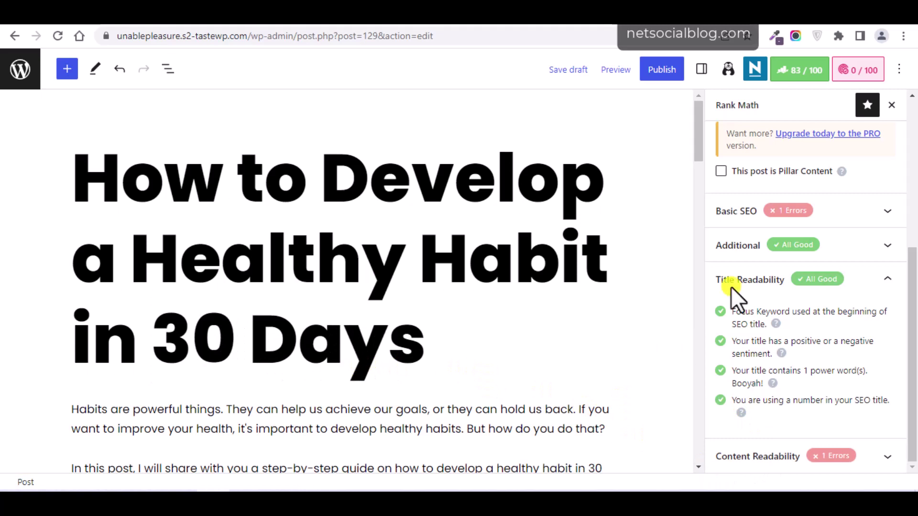
- Examine the Content Readability checks, open the pre-publish check of the post and cancel it
{"action": "left_click", "coordinate": [820, 281]}
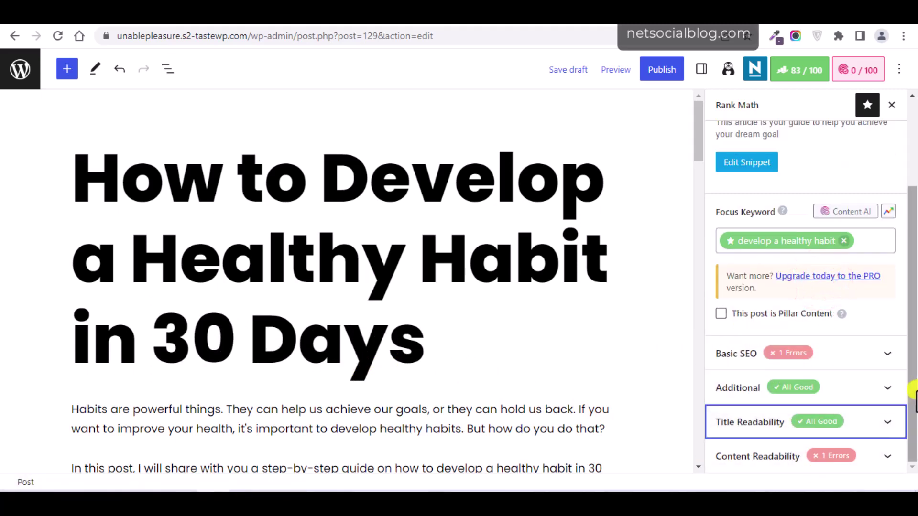
{"action": "left_click", "coordinate": [860, 456]}
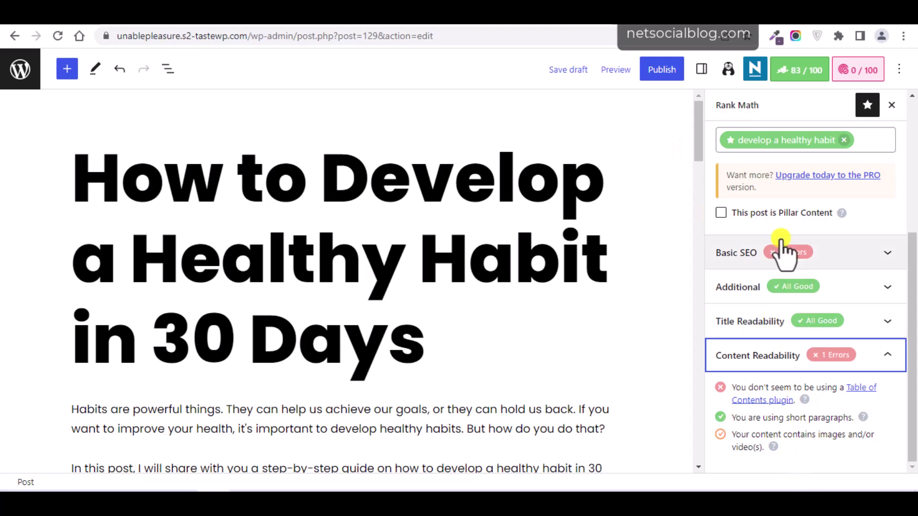
{"action": "left_click", "coordinate": [670, 63]}
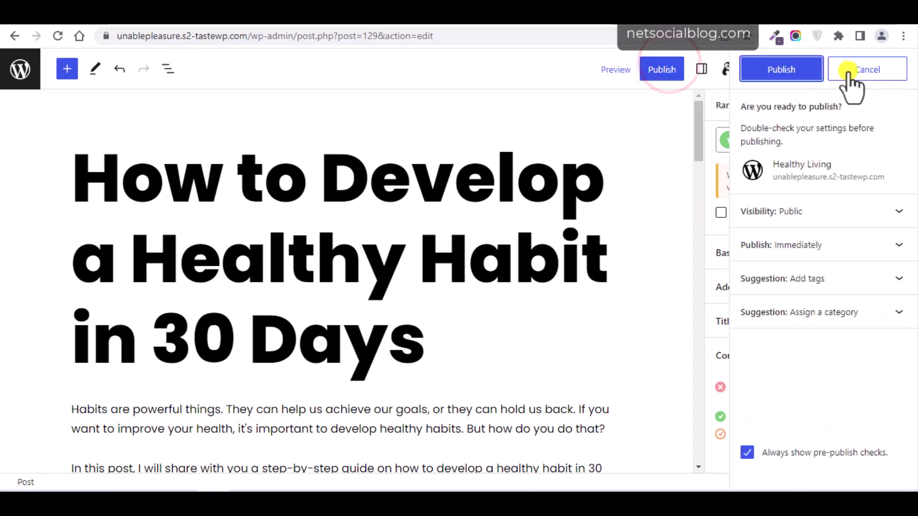
{"action": "left_click", "coordinate": [849, 70]}
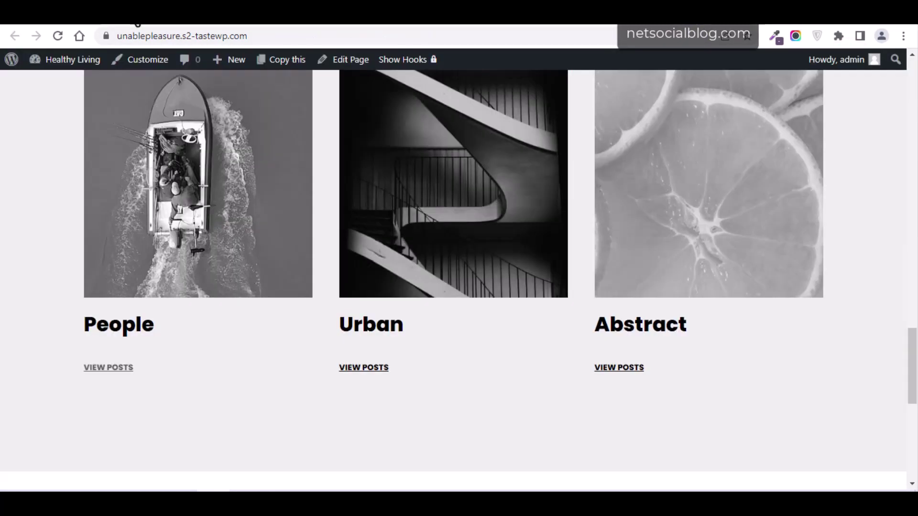
- Go from the live site to the WordPress dashboard and search the new plugins for "table of contents"
{"action": "mouse_move", "coordinate": [72, 65]}
{"action": "left_click", "coordinate": [77, 36]}
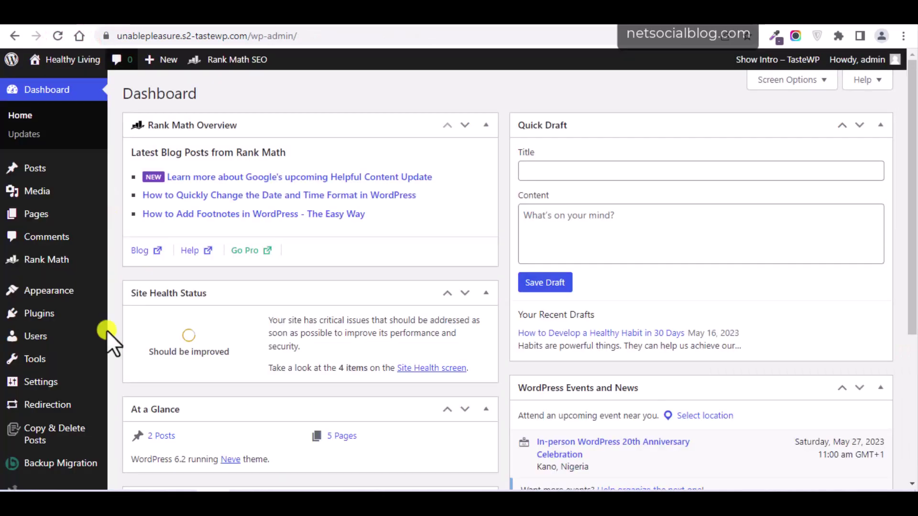
{"action": "mouse_move", "coordinate": [45, 316]}
{"action": "left_click", "coordinate": [128, 333]}
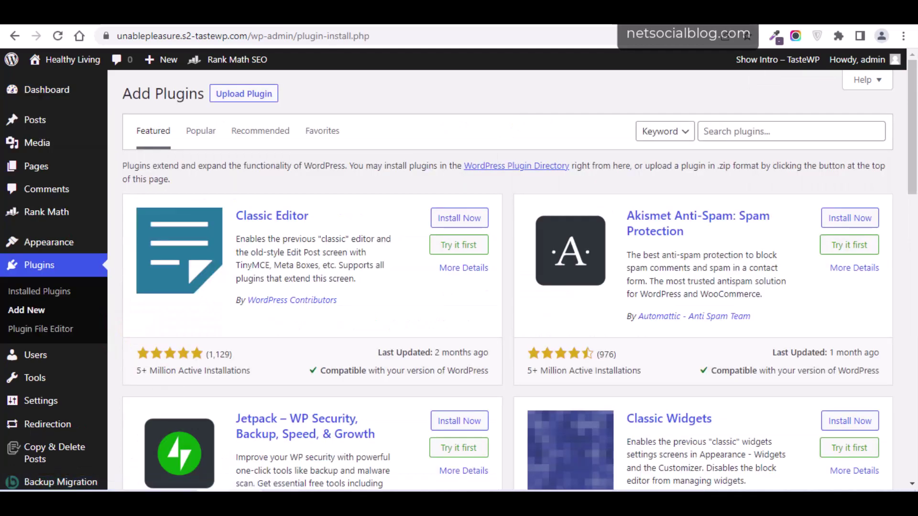
{"action": "left_click", "coordinate": [763, 133]}
{"action": "type", "text": "table of contents"}
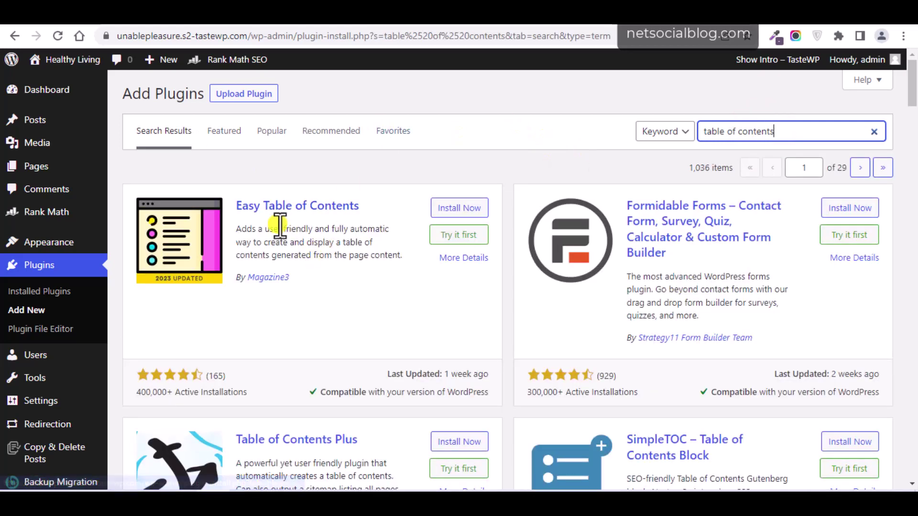
- Install and activate the Easy Table of Contents plugin, and continue past its welcome page to the plugin settings
{"action": "left_click", "coordinate": [471, 208]}
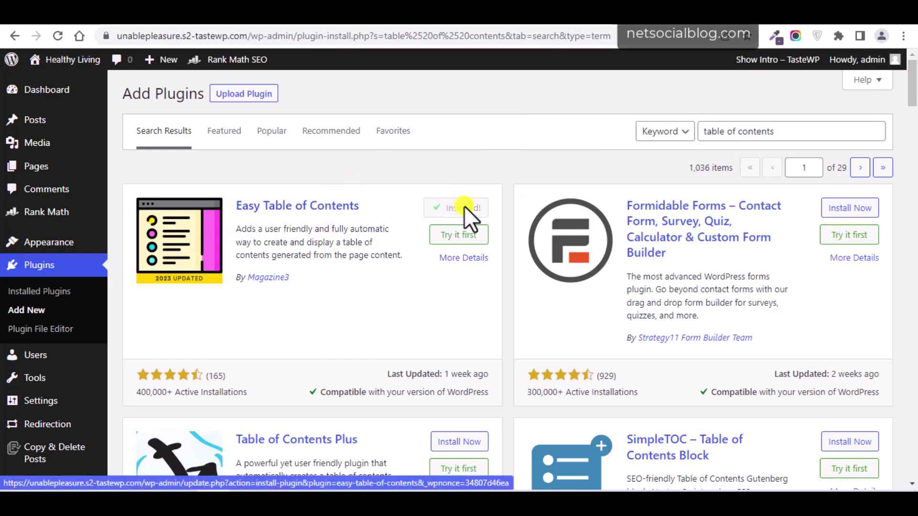
{"action": "left_click", "coordinate": [465, 209]}
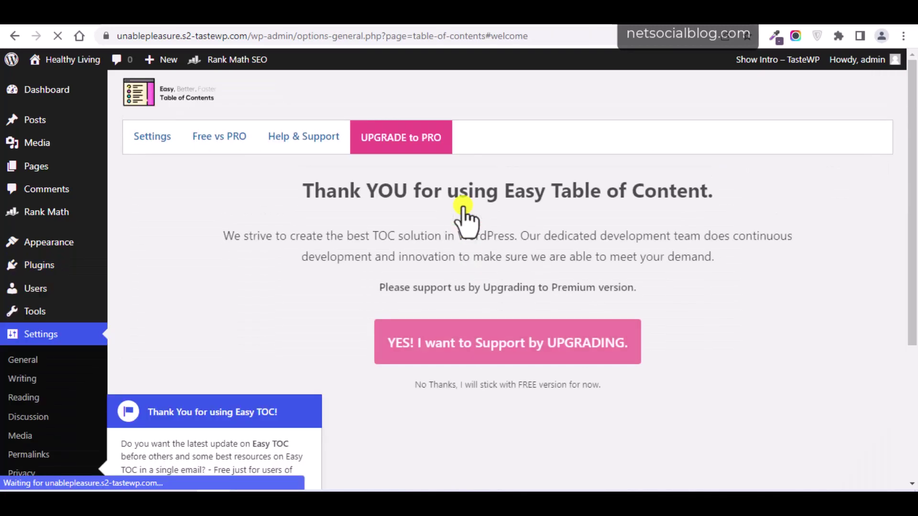
{"action": "left_click", "coordinate": [504, 281]}
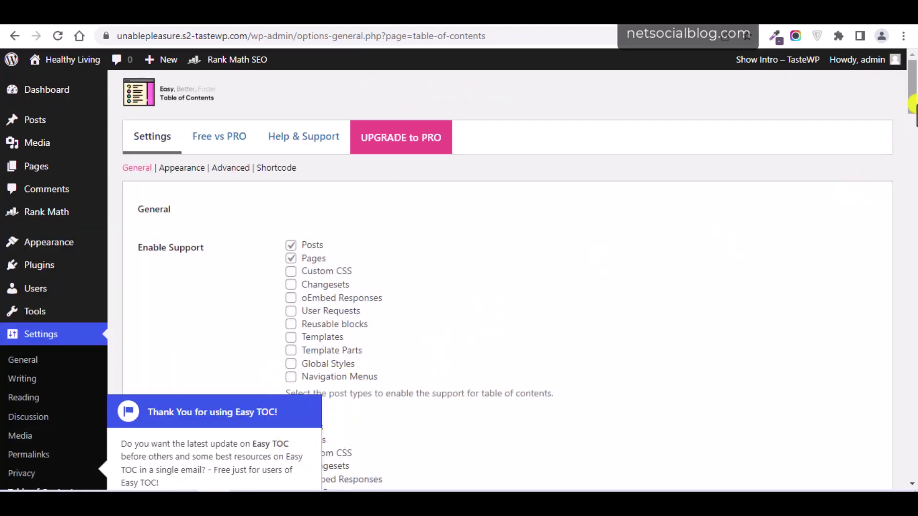
- Go through the Easy Table of Contents settings down to the Shortcode section and save them
{"action": "left_click_drag", "start_coordinate": [914, 103], "coordinate": [913, 459]}
{"action": "left_click", "coordinate": [287, 312]}
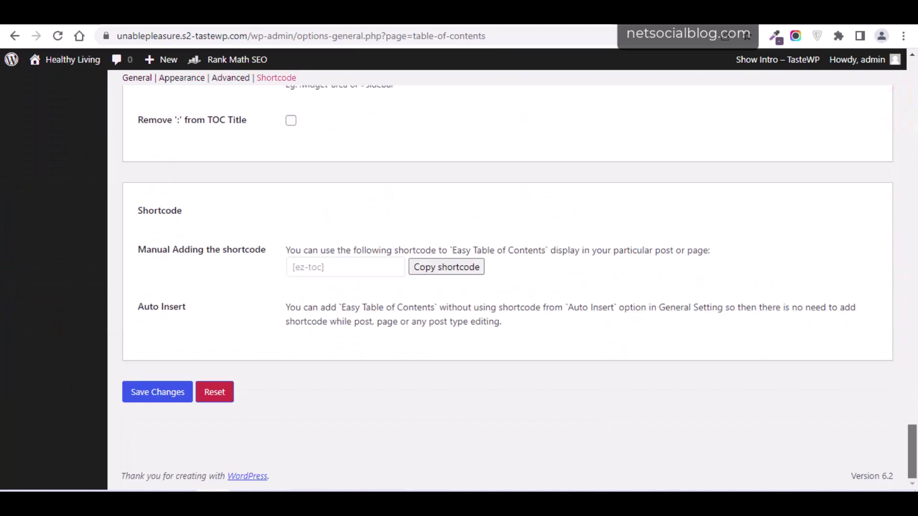
{"action": "left_click", "coordinate": [161, 385]}
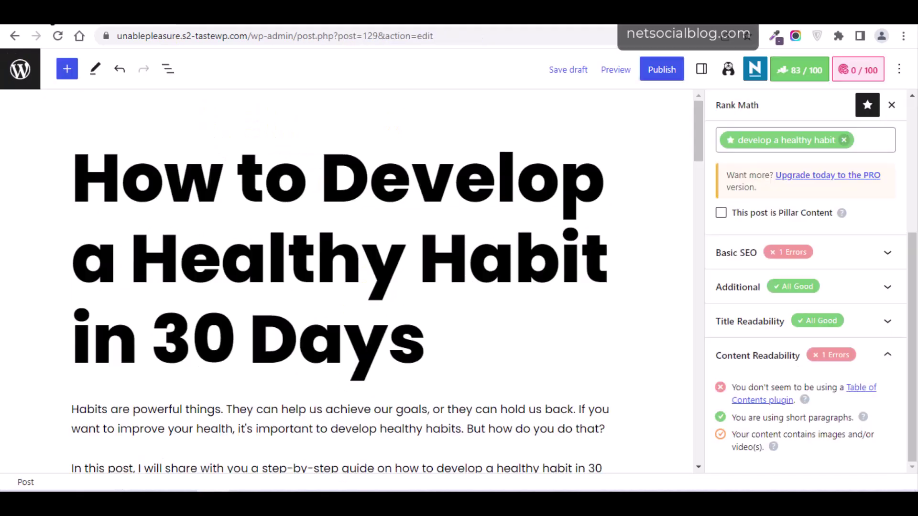
- Return to the post editor, save the draft, reload the editor and reopen the Rank Math analysis
{"action": "left_click", "coordinate": [568, 70]}
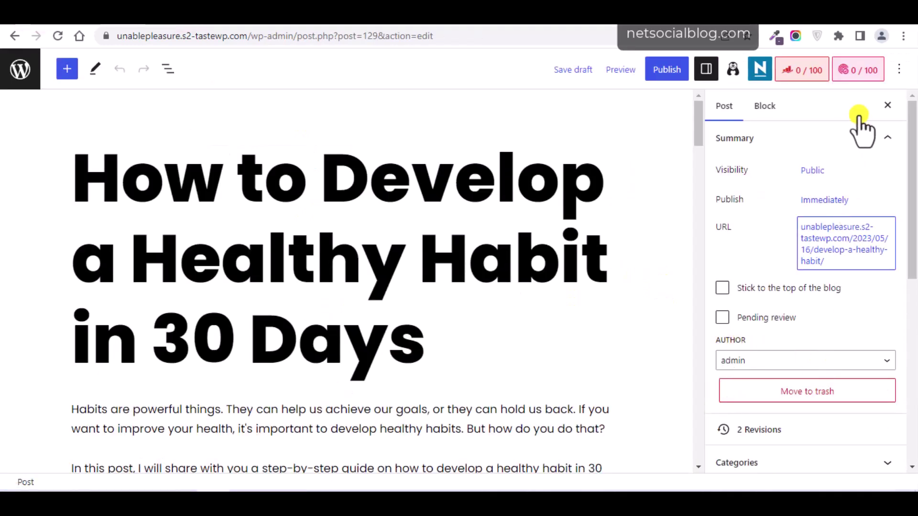
{"action": "left_click", "coordinate": [816, 70]}
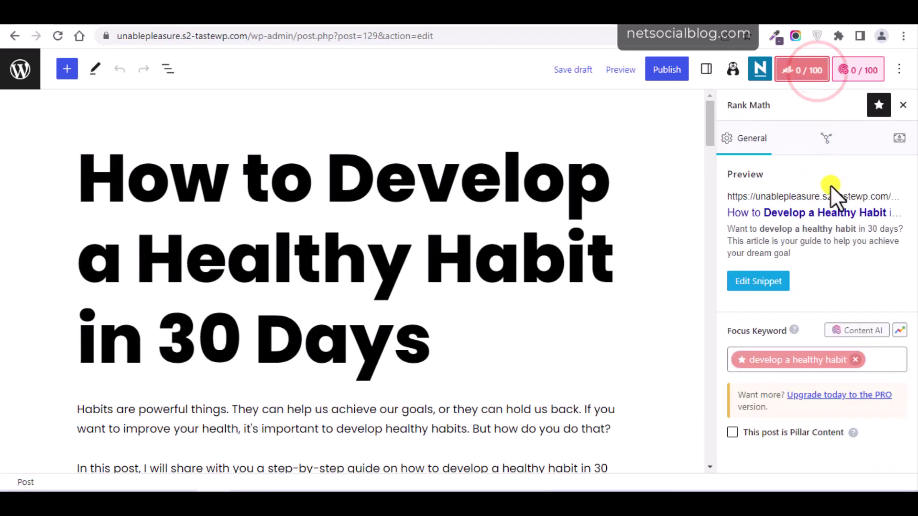
{"action": "left_click_drag", "start_coordinate": [914, 177], "coordinate": [912, 330]}
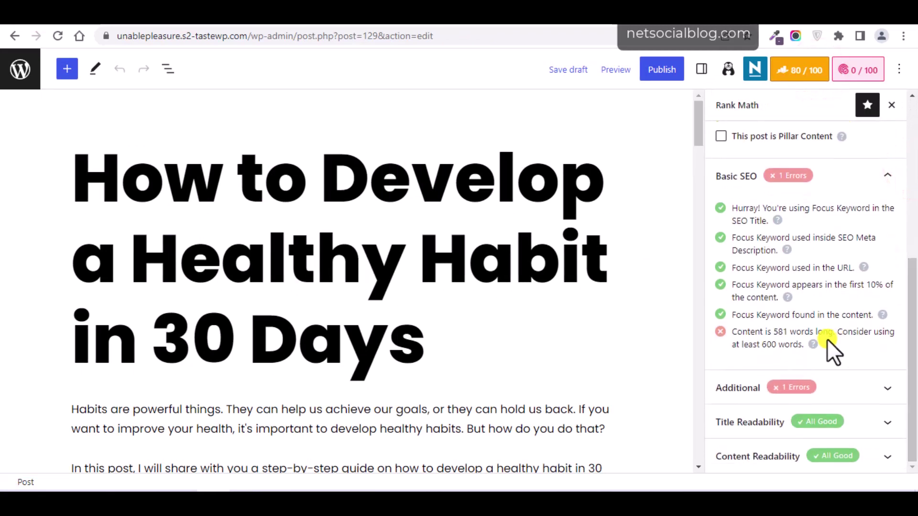
- Review the Title Readability, Additional and Content Readability checks in the refreshed analysis
{"action": "left_click", "coordinate": [806, 421]}
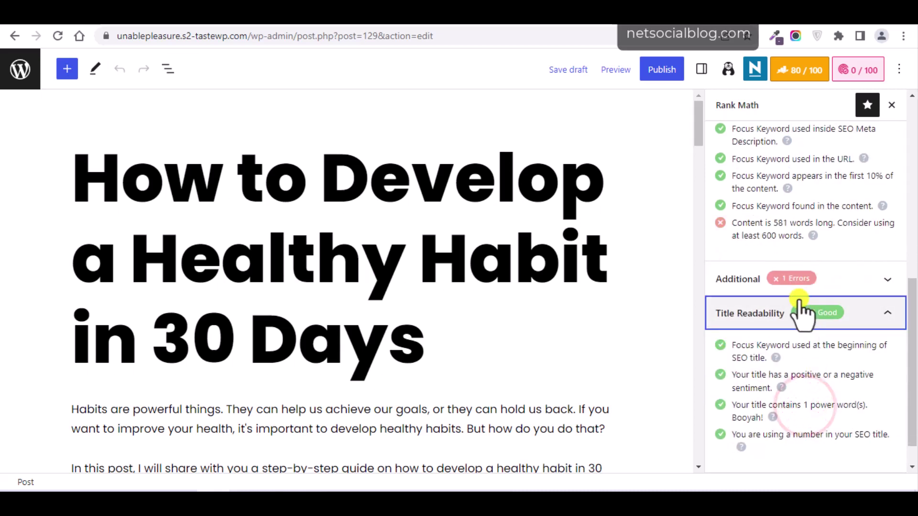
{"action": "left_click", "coordinate": [800, 306]}
{"action": "left_click", "coordinate": [805, 382]}
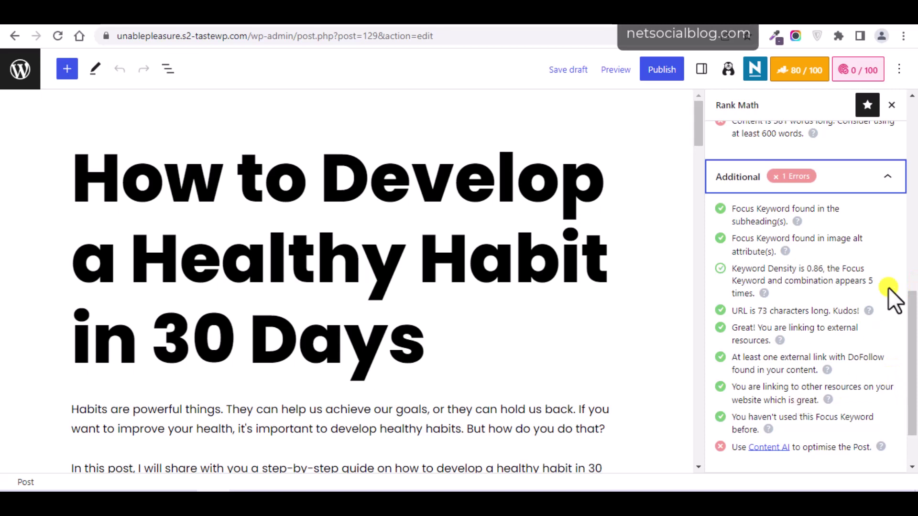
{"action": "left_click", "coordinate": [817, 177]}
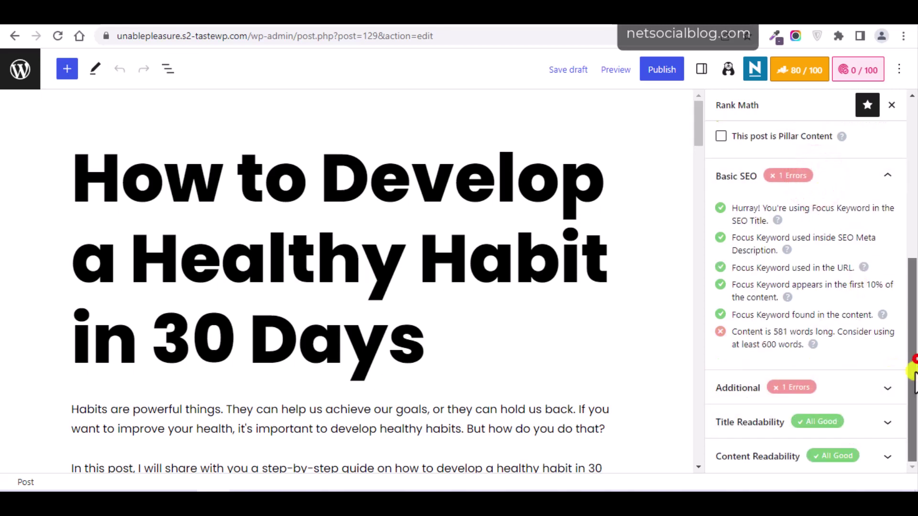
{"action": "left_click", "coordinate": [809, 457]}
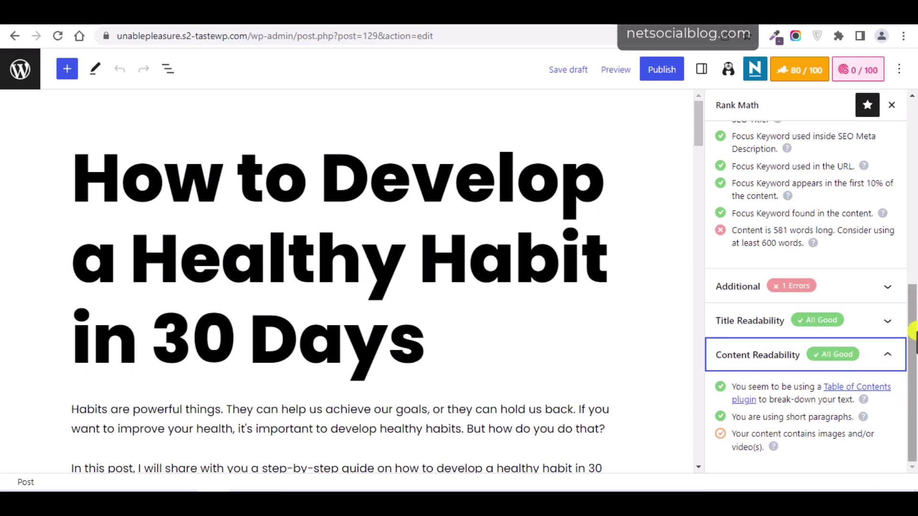
{"action": "left_click_drag", "start_coordinate": [913, 332], "coordinate": [914, 332]}
- Recheck the Basic SEO, Additional and Content Readability sections, collapse them, and examine the Focus Keyword setting
{"action": "left_click_drag", "start_coordinate": [695, 132], "coordinate": [687, 305]}
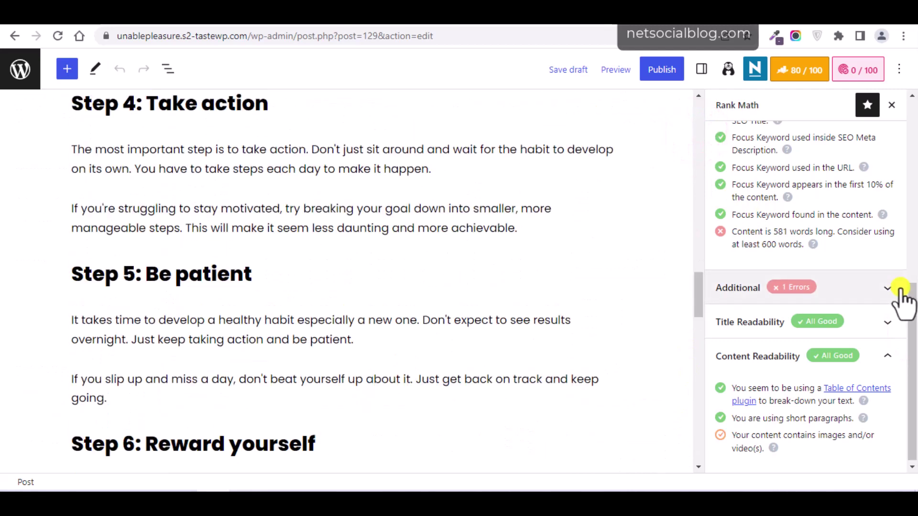
{"action": "left_click_drag", "start_coordinate": [912, 308], "coordinate": [911, 221]}
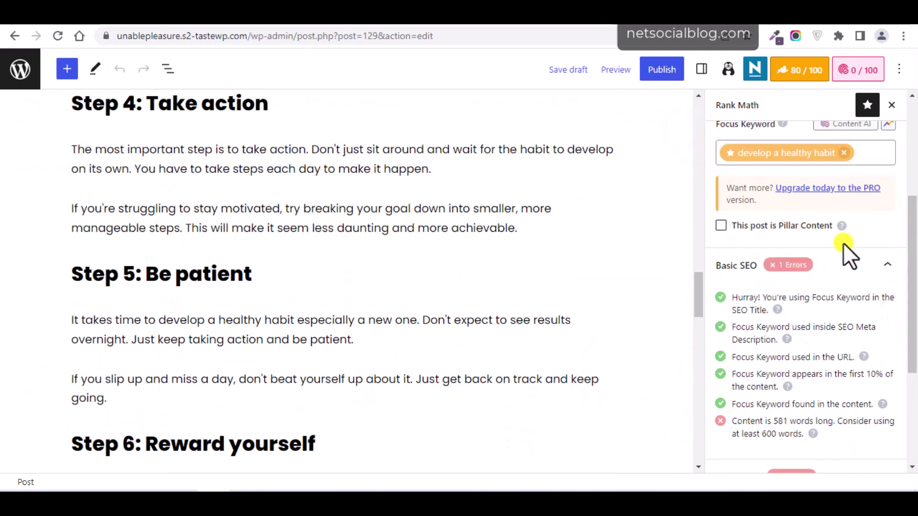
{"action": "left_click", "coordinate": [827, 262]}
{"action": "left_click", "coordinate": [855, 302]}
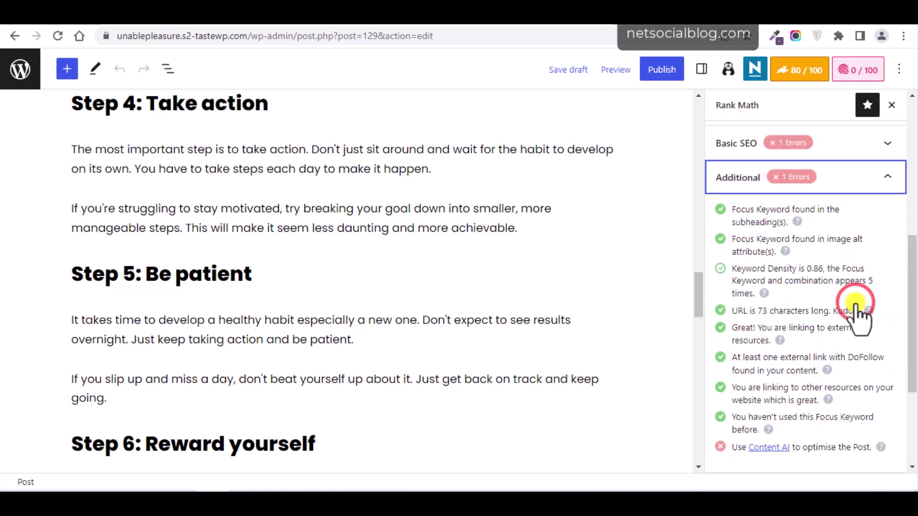
{"action": "left_click", "coordinate": [803, 188]}
{"action": "left_click_drag", "start_coordinate": [911, 266], "coordinate": [913, 327]}
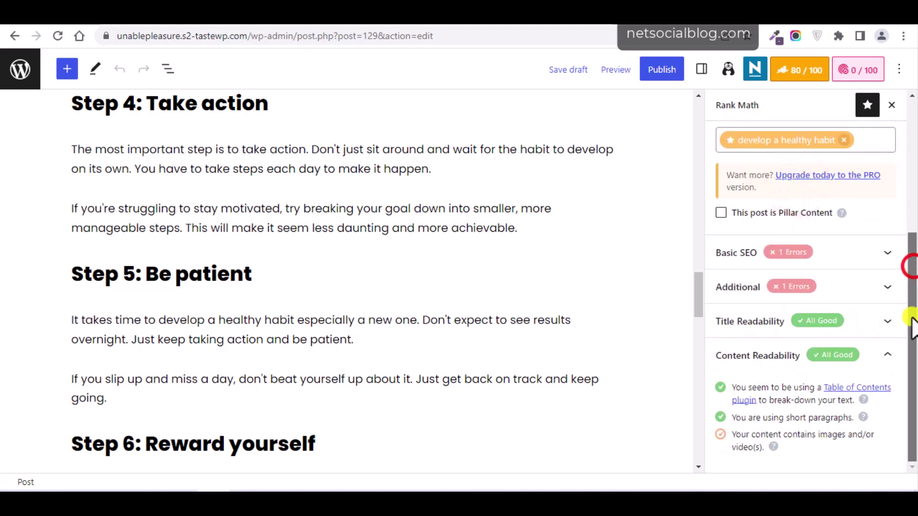
{"action": "left_click", "coordinate": [801, 355]}
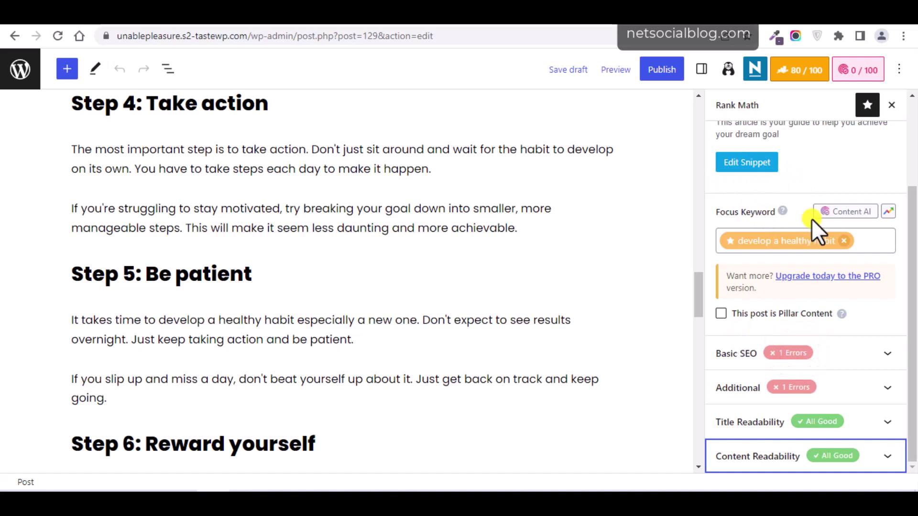
{"action": "left_click", "coordinate": [860, 240]}
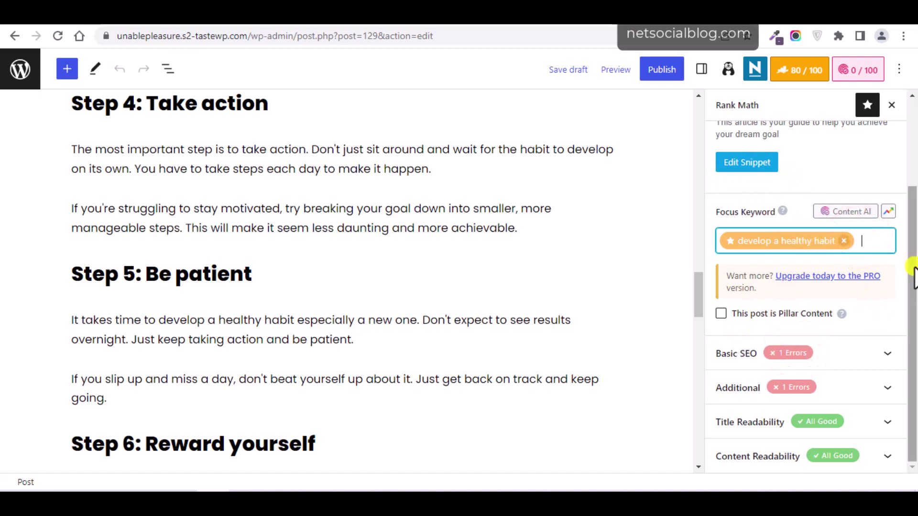
- Set the citrus fruit picture develop-a-healthy-habit-fruits.jpg as the post's featured image, with the alt text "develop a healthy habit"
{"action": "left_click", "coordinate": [702, 69]}
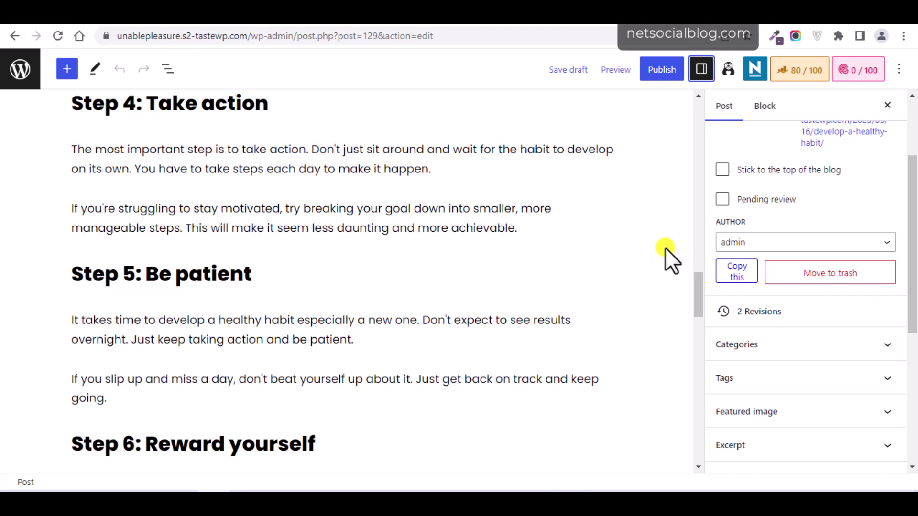
{"action": "left_click_drag", "start_coordinate": [913, 275], "coordinate": [912, 286]}
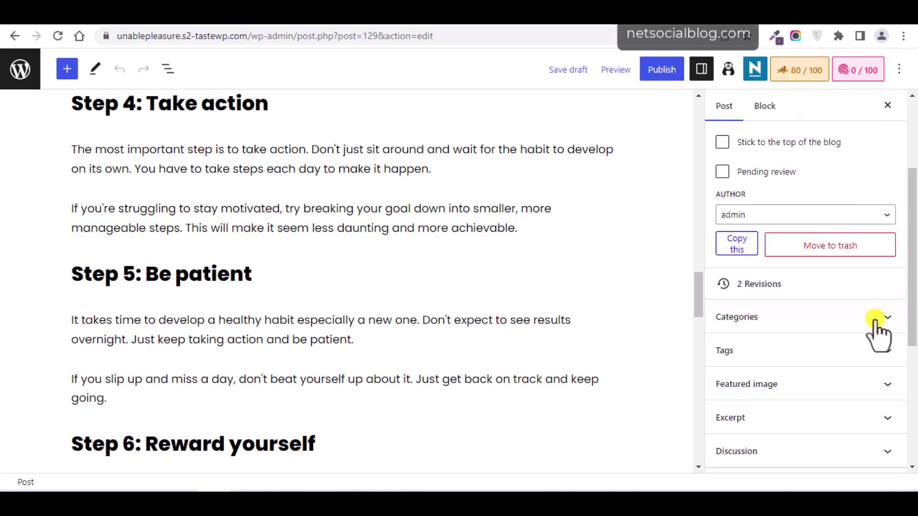
{"action": "left_click", "coordinate": [882, 389]}
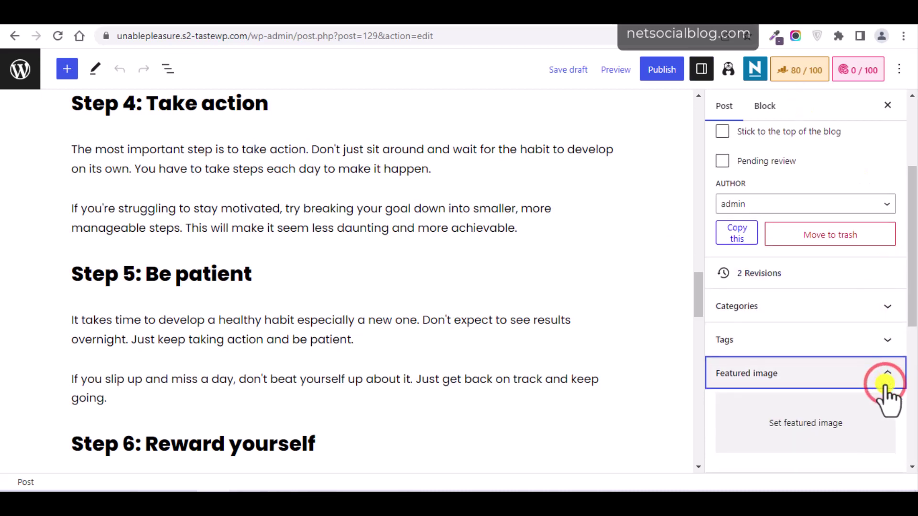
{"action": "scroll", "coordinate": [909, 263], "scroll_direction": "down", "scroll_amount": 5}
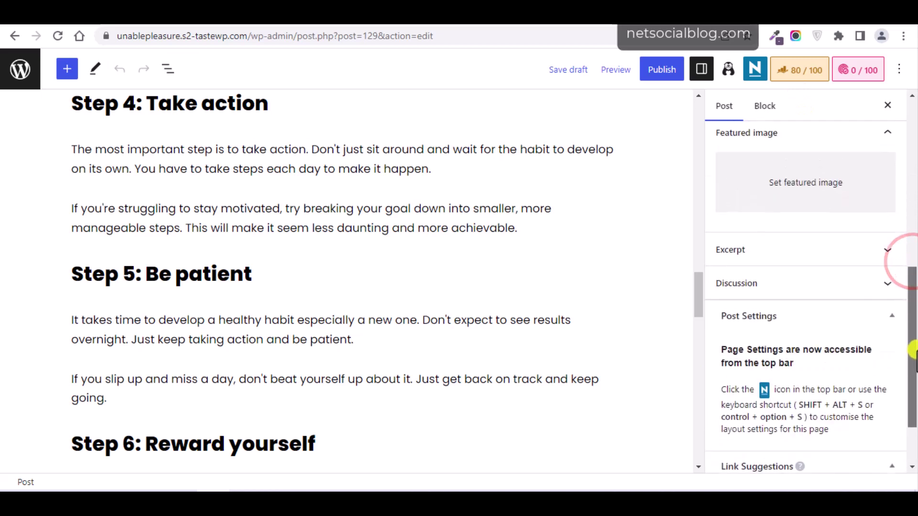
{"action": "scroll", "coordinate": [899, 268], "scroll_direction": "up", "scroll_amount": 2}
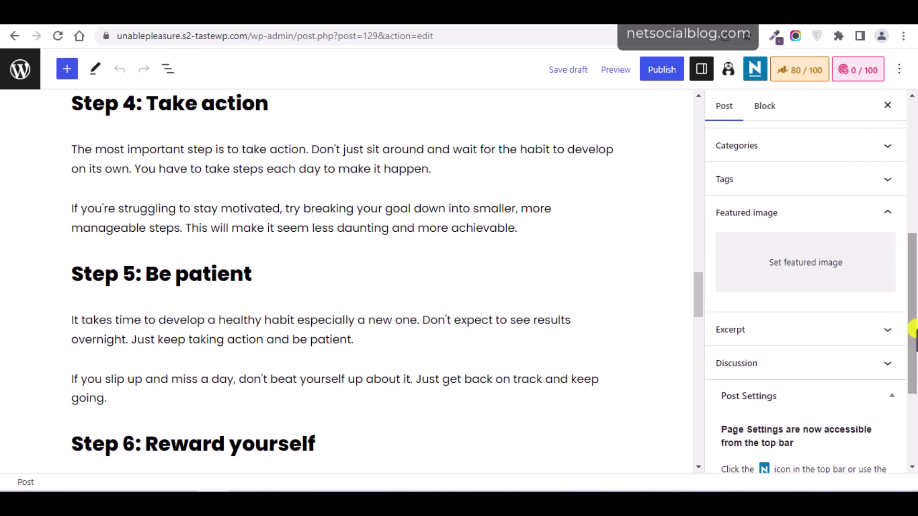
{"action": "left_click", "coordinate": [835, 271]}
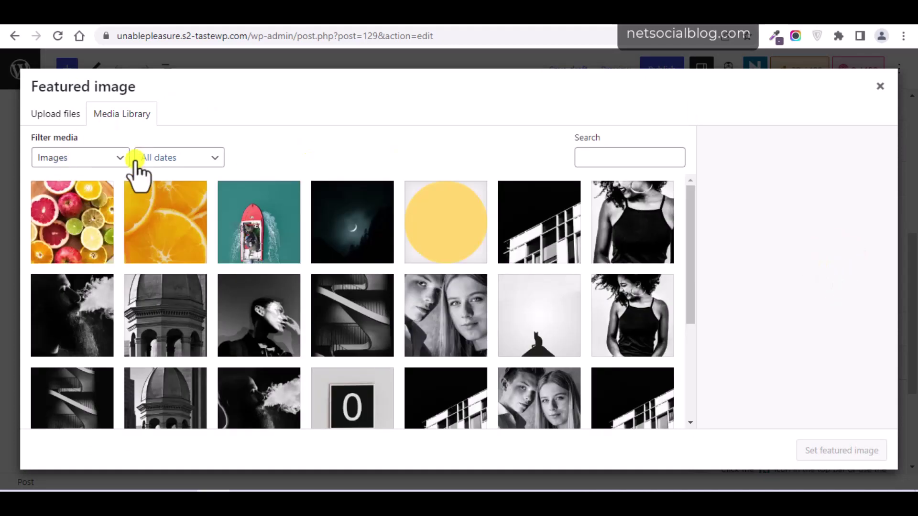
{"action": "left_click", "coordinate": [75, 235]}
{"action": "left_click", "coordinate": [804, 332]}
{"action": "type", "text": "deve"}
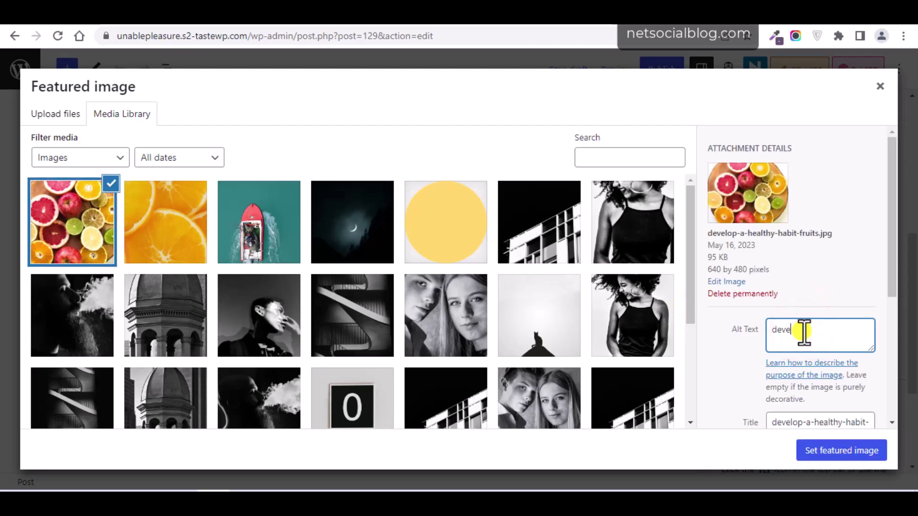
{"action": "right_click", "coordinate": [804, 332]}
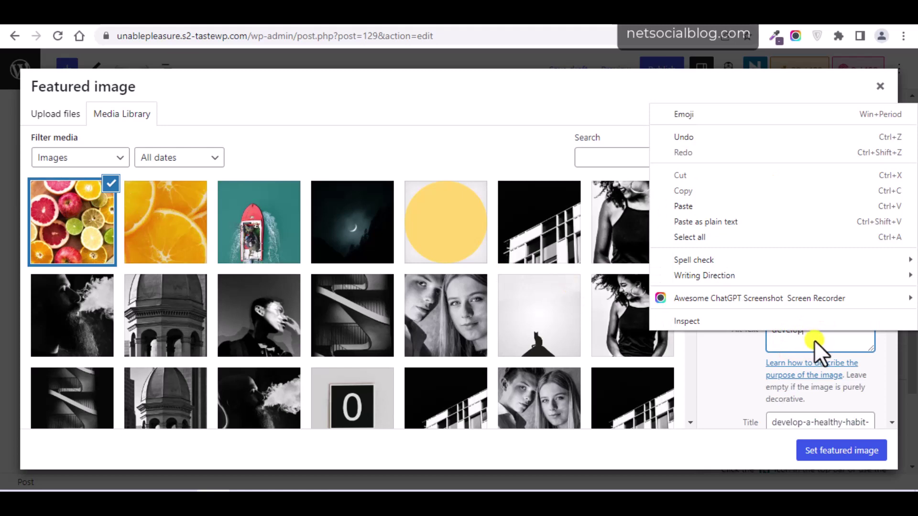
{"action": "left_click", "coordinate": [816, 337]}
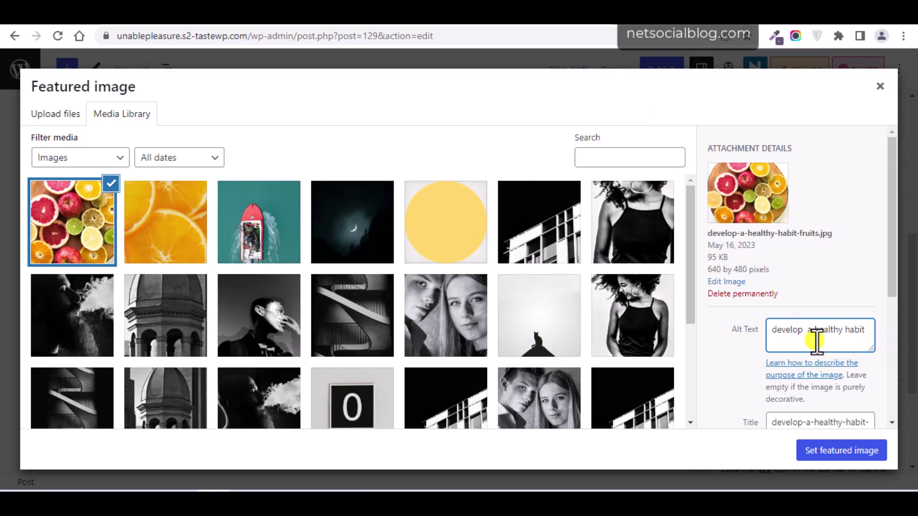
{"action": "left_click", "coordinate": [835, 457]}
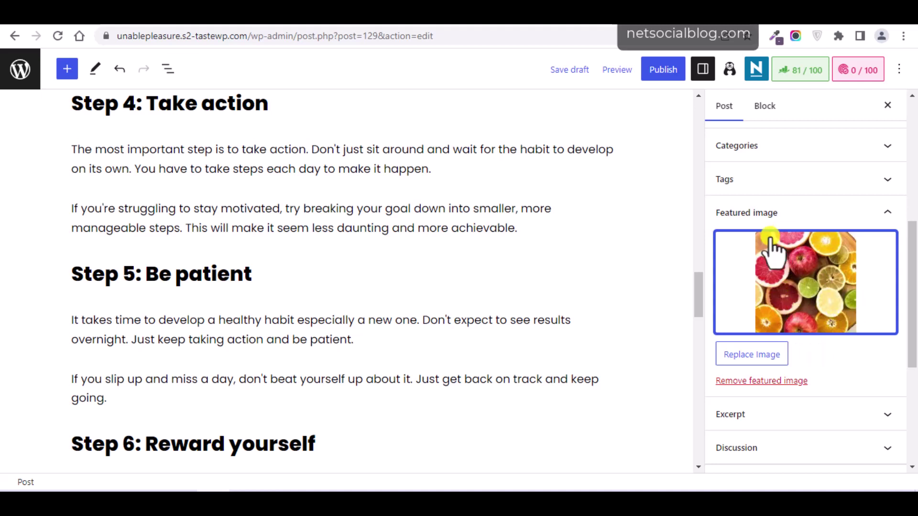
- Assign the post to the Blog category and to a new category named lifestyle, leaving Uncategorized unselected
{"action": "left_click_drag", "start_coordinate": [912, 268], "coordinate": [911, 246]}
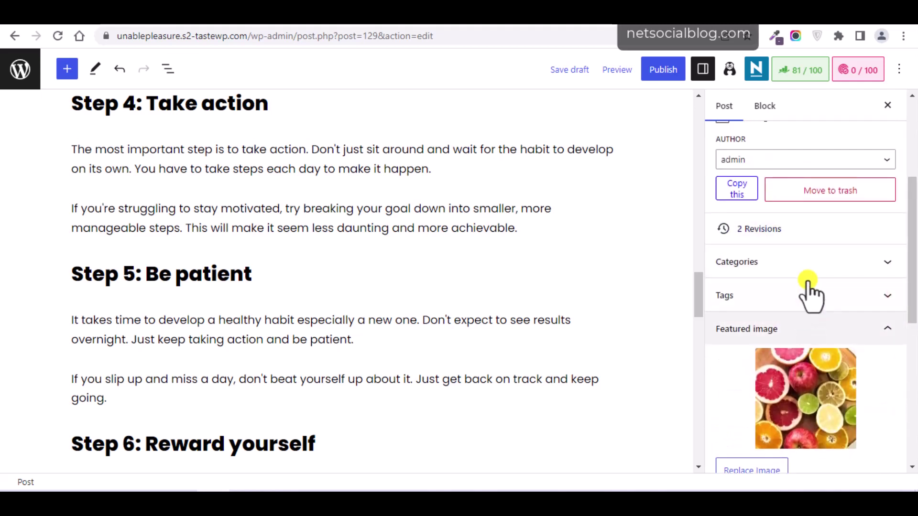
{"action": "left_click", "coordinate": [877, 262]}
{"action": "left_click", "coordinate": [722, 288]}
{"action": "left_click", "coordinate": [722, 308]}
{"action": "left_click", "coordinate": [751, 335]}
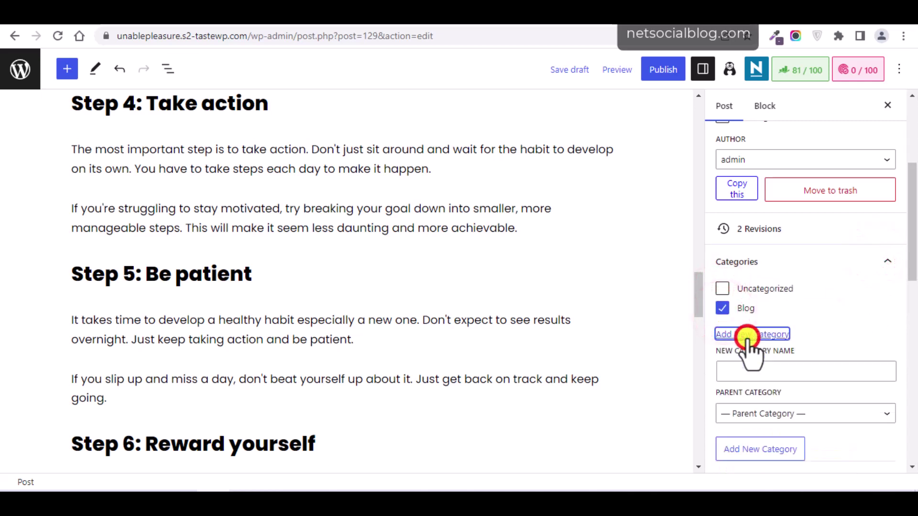
{"action": "left_click", "coordinate": [754, 373]}
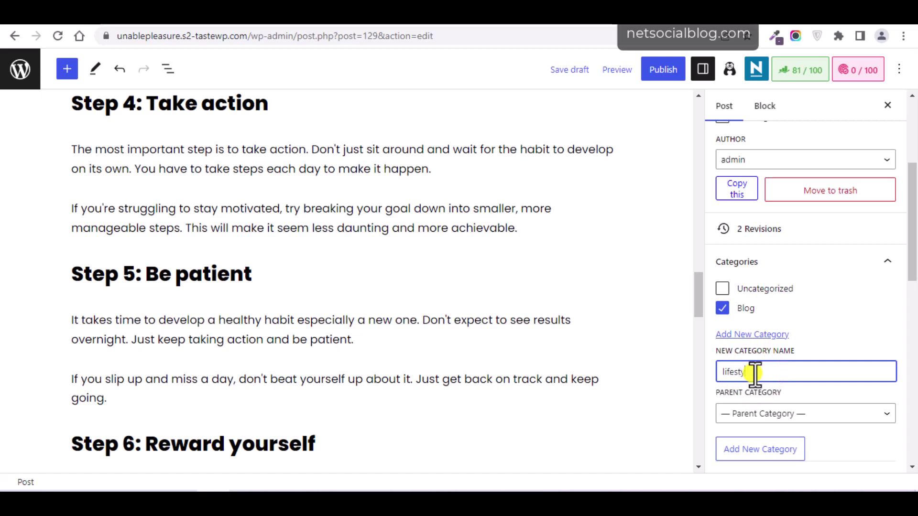
{"action": "left_click", "coordinate": [750, 452]}
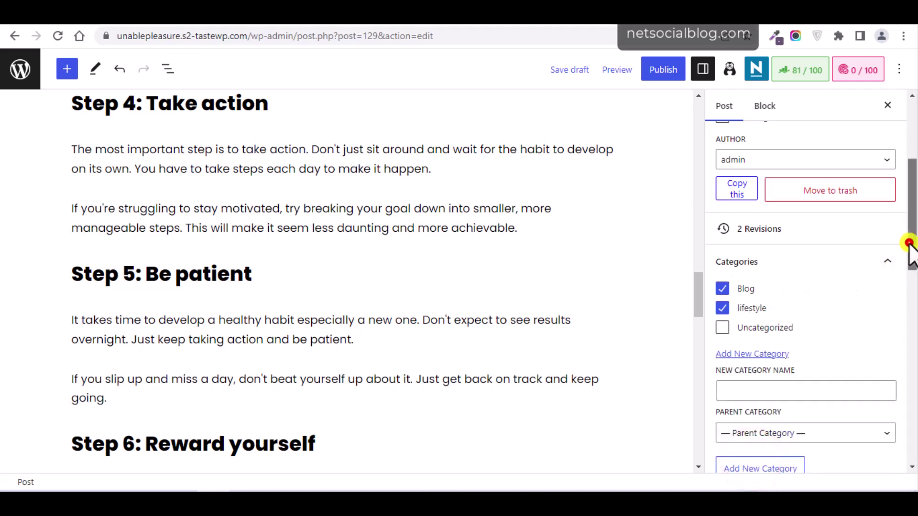
{"action": "left_click_drag", "start_coordinate": [908, 242], "coordinate": [895, 113]}
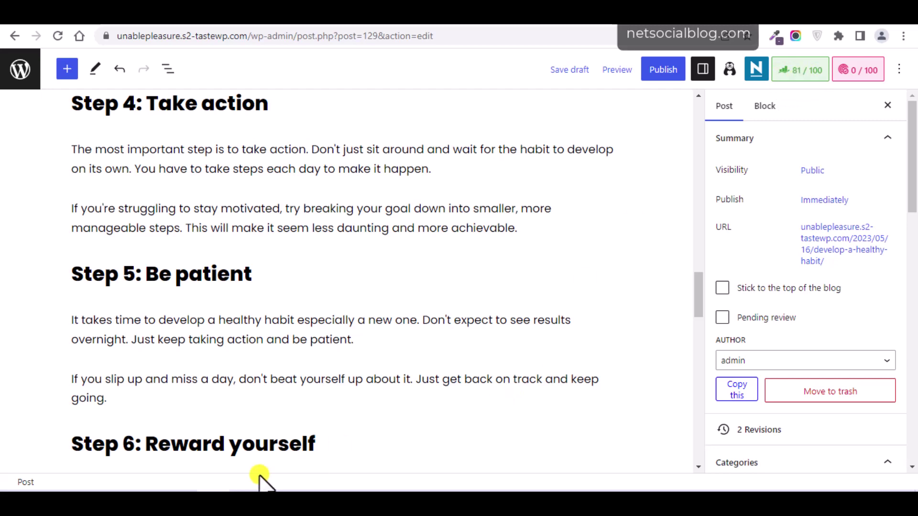
- Switch to the Notepad outline, start a new line below the keyword note, and review the RankMath SEO Plugin Tutorial title at the beginning
{"action": "left_click", "coordinate": [242, 498]}
{"action": "left_click", "coordinate": [423, 396]}
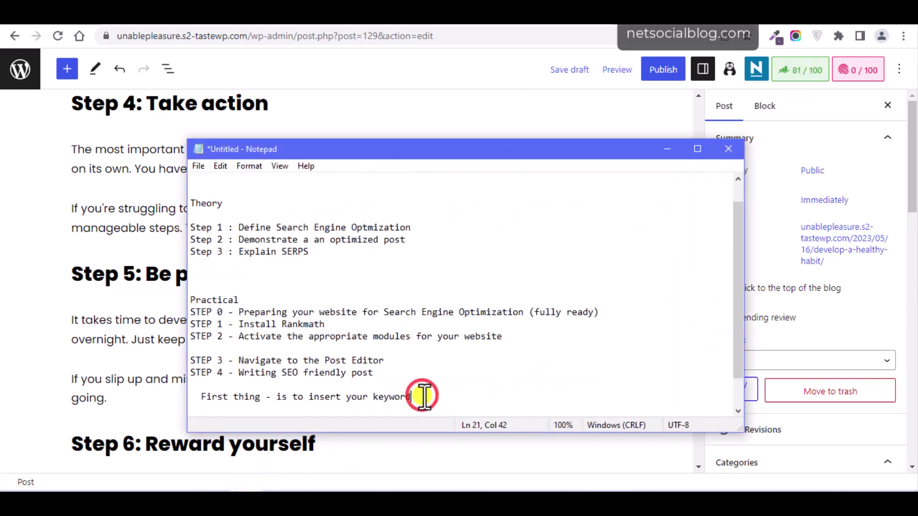
{"action": "key", "text": "Return"}
{"action": "key", "text": "Return"}
{"action": "type", "text": "Hiw"}
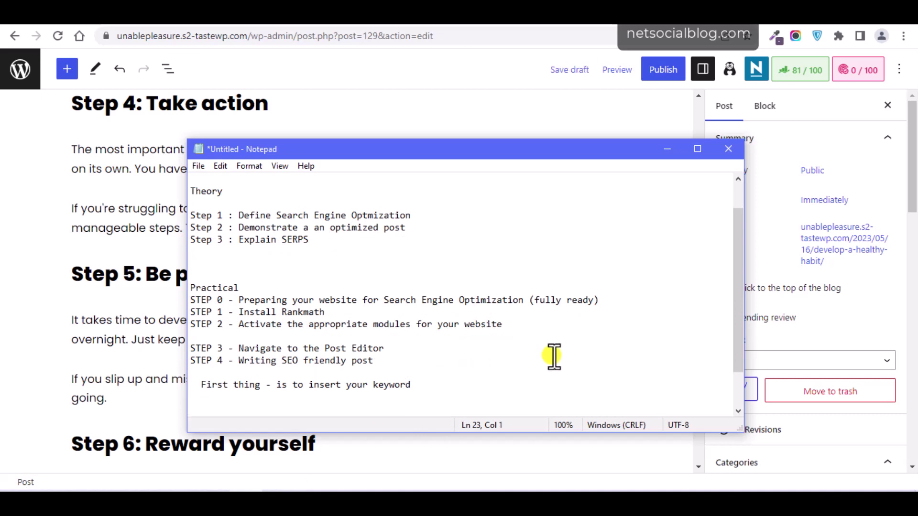
{"action": "left_click", "coordinate": [735, 252]}
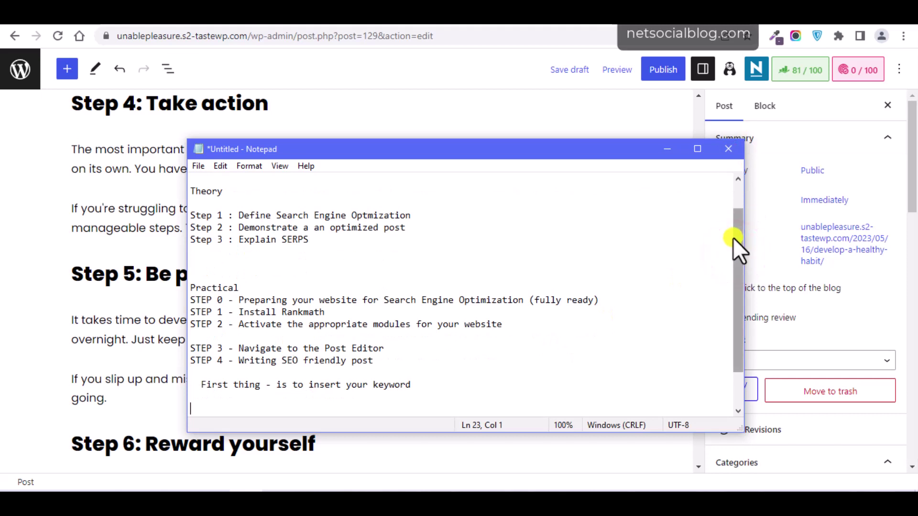
{"action": "left_click_drag", "start_coordinate": [733, 238], "coordinate": [737, 194]}
{"action": "left_click", "coordinate": [231, 192]}
{"action": "left_click_drag", "start_coordinate": [258, 197], "coordinate": [379, 191]}
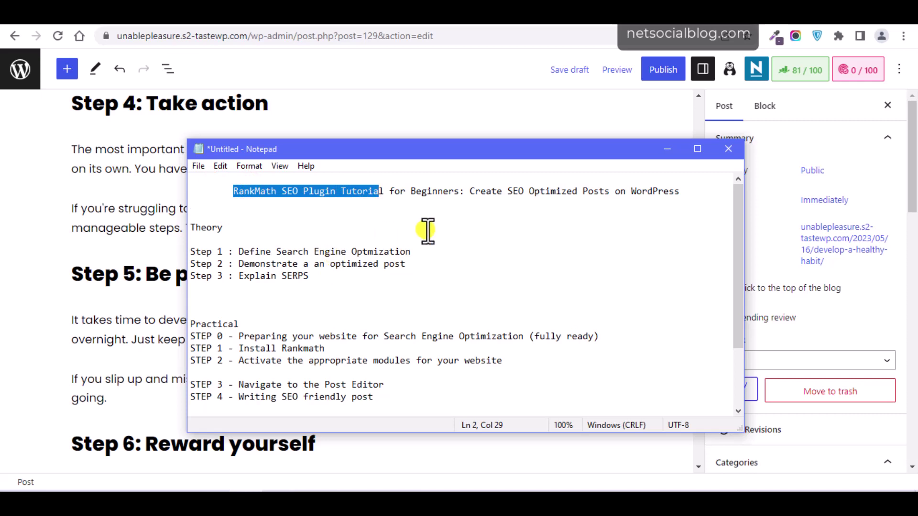
- Return to the post editor and publish the post on developing a healthy habit
{"action": "left_click", "coordinate": [138, 213]}
{"action": "left_click", "coordinate": [135, 213]}
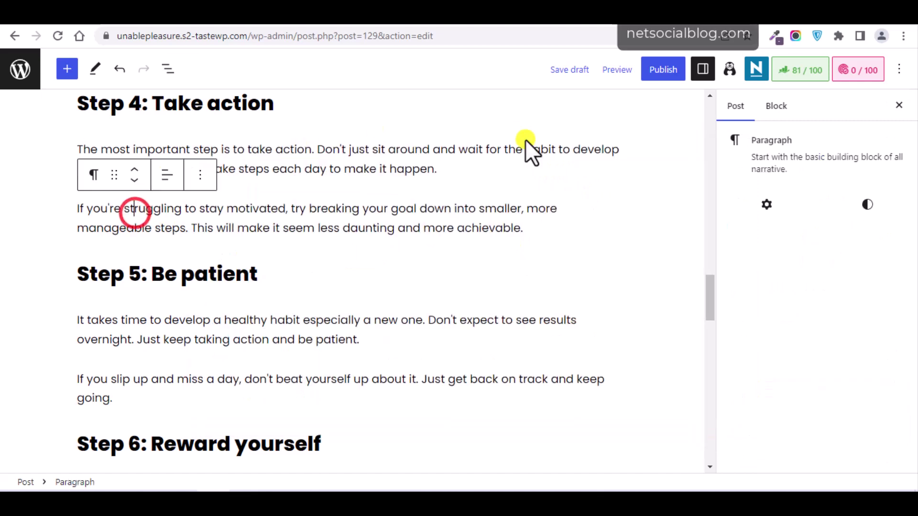
{"action": "left_click", "coordinate": [670, 70]}
{"action": "left_click", "coordinate": [784, 70]}
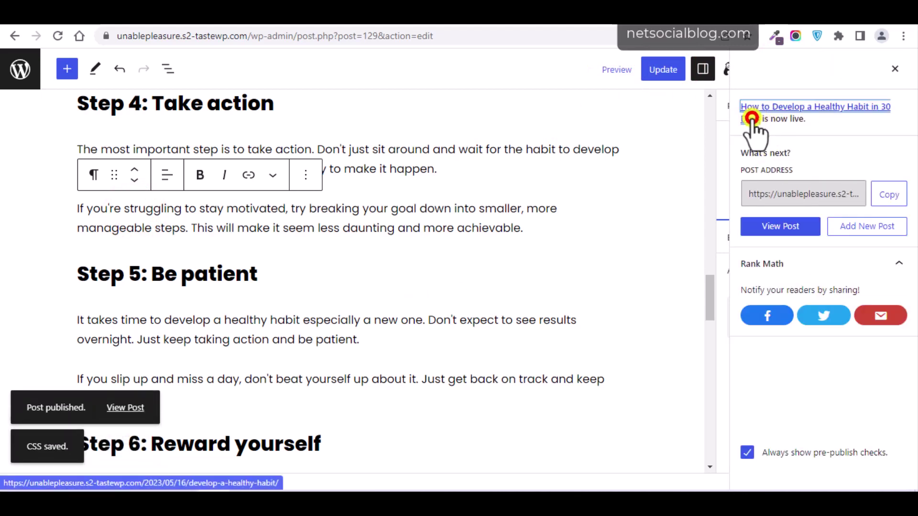
- View the live post and test its table of contents by toggling it and jumping to Step 4: Take action
{"action": "left_click", "coordinate": [750, 118]}
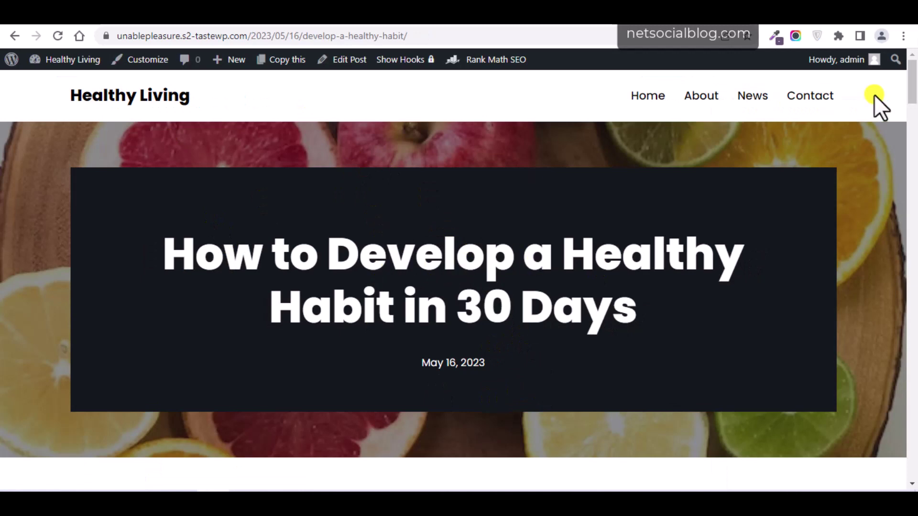
{"action": "left_click_drag", "start_coordinate": [912, 87], "coordinate": [913, 164]}
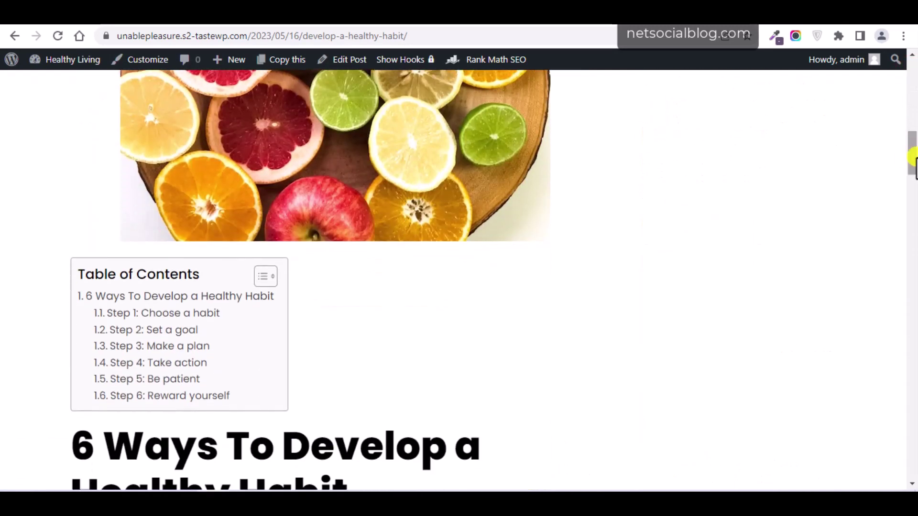
{"action": "left_click", "coordinate": [268, 278]}
{"action": "left_click", "coordinate": [235, 273]}
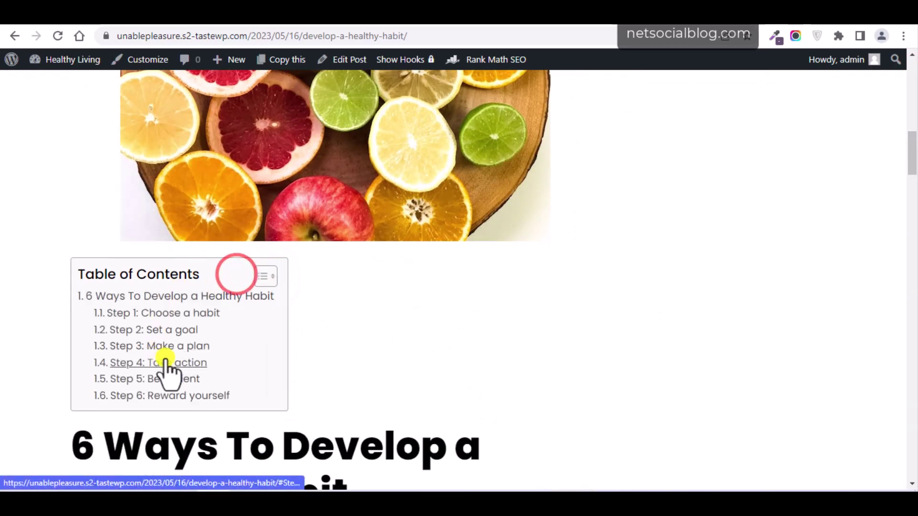
{"action": "left_click", "coordinate": [157, 365]}
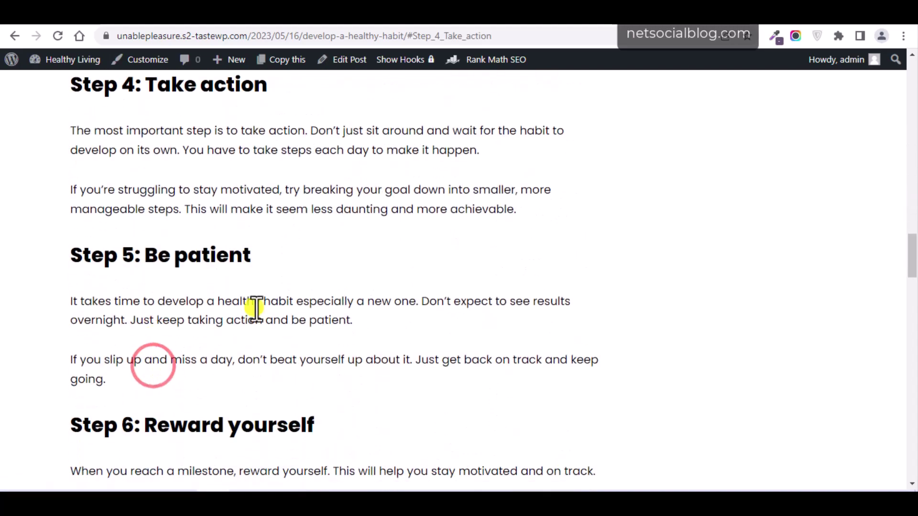
{"action": "mouse_move", "coordinate": [909, 294]}
{"action": "left_mouse_down"}
{"action": "mouse_move", "coordinate": [912, 143]}
{"action": "mouse_move", "coordinate": [914, 352]}
{"action": "mouse_move", "coordinate": [913, 181]}
{"action": "left_mouse_up"}
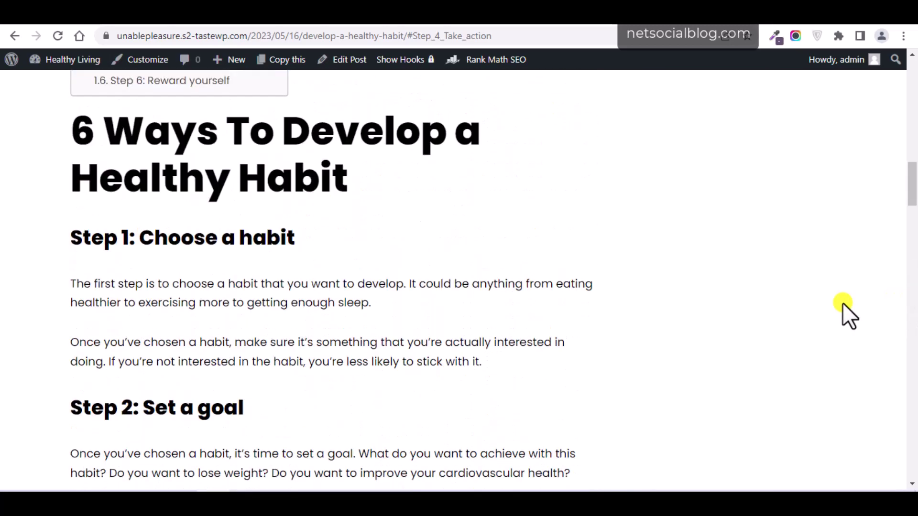
{"action": "left_click", "coordinate": [558, 488]}
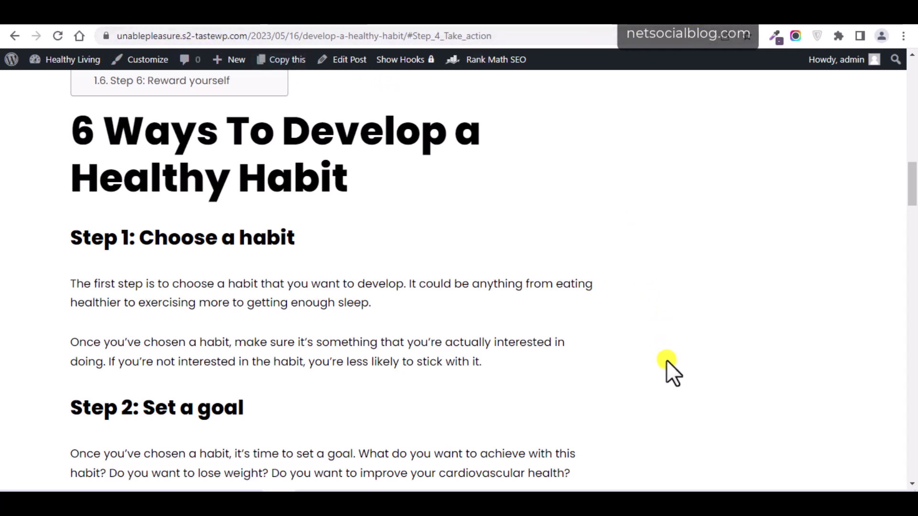
- Open netsocialblog.com in a new browser tab and look through the homepage down to its footer
{"action": "key", "text": "ctrl+t"}
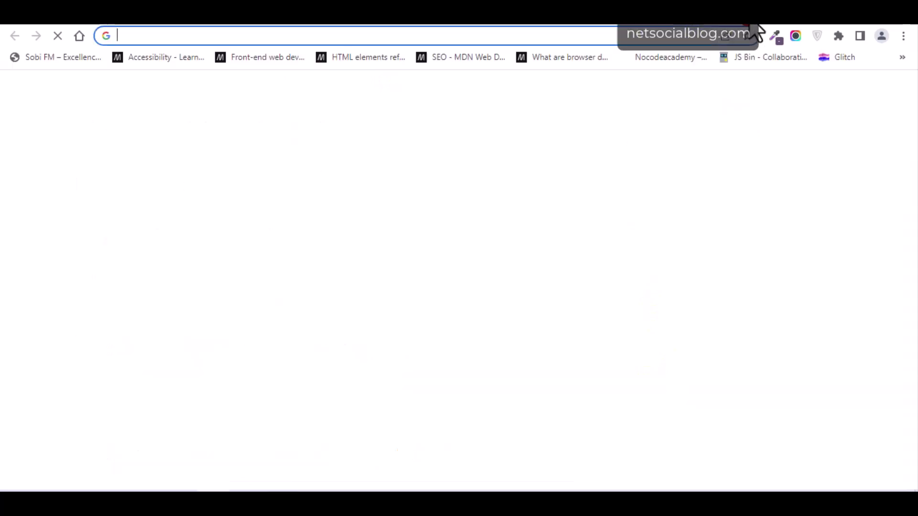
{"action": "type", "text": "netlify.com"}
{"action": "key", "text": "ctrl+a"}
{"action": "type", "text": "ne"}
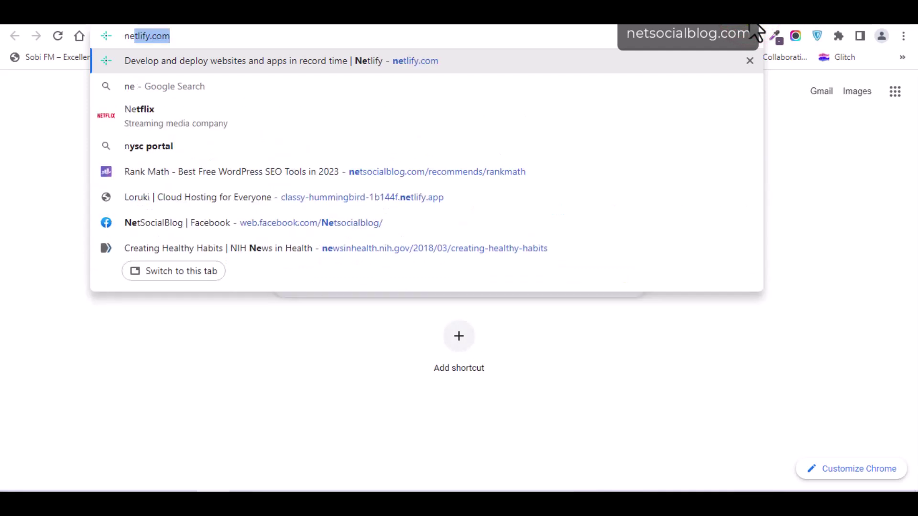
{"action": "type", "text": "tsocialblog.com"}
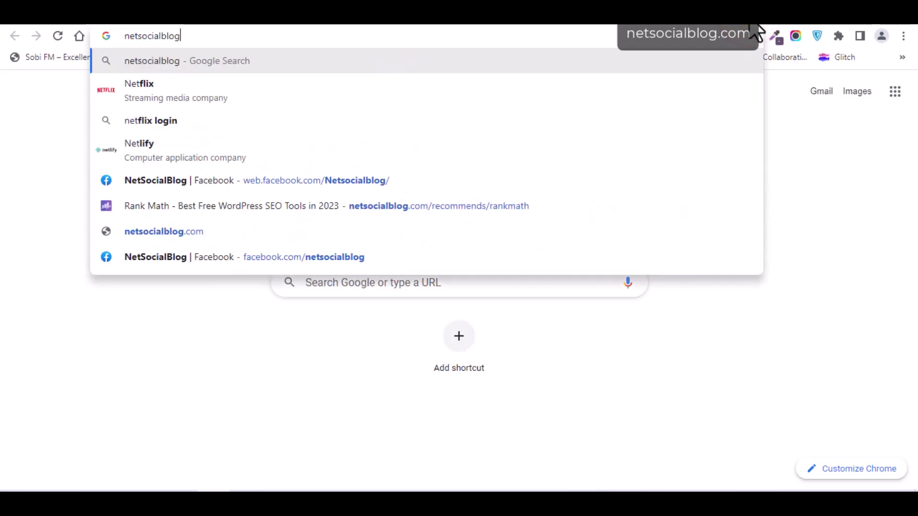
{"action": "key", "text": "Return"}
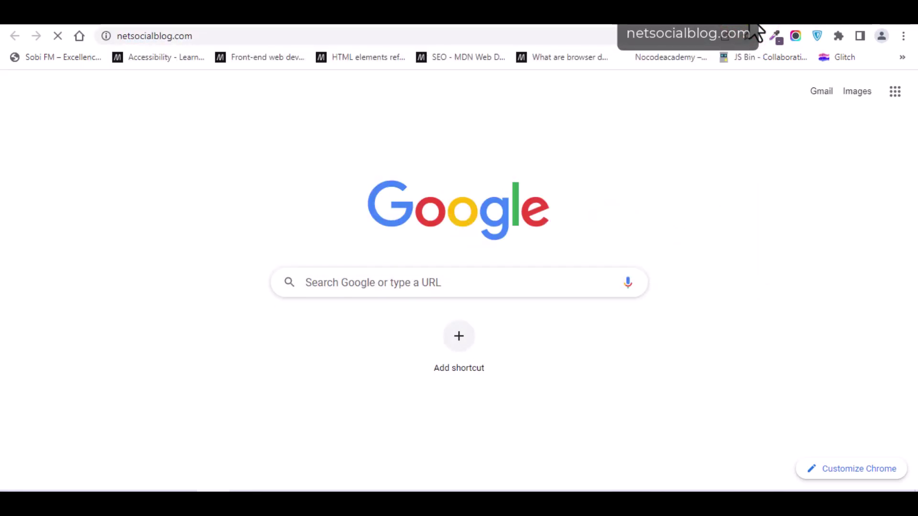
{"action": "left_click", "coordinate": [535, 375]}
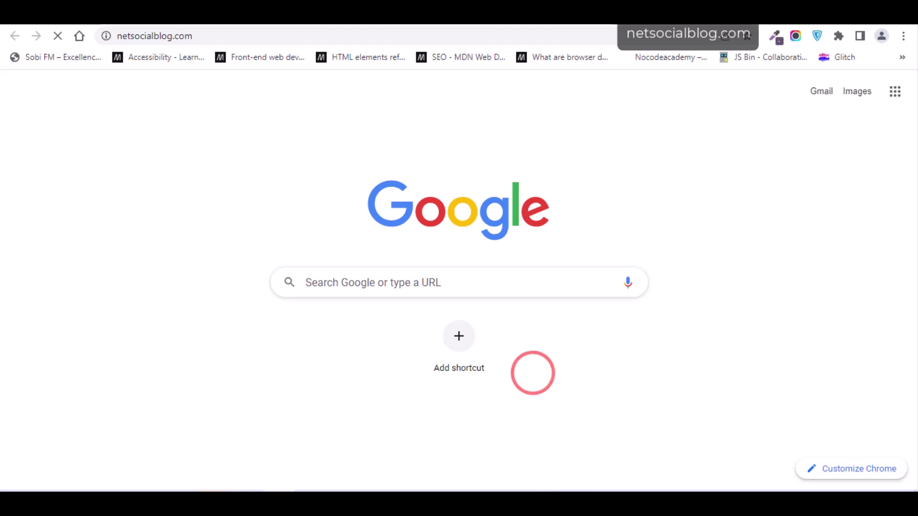
{"action": "left_click", "coordinate": [715, 150]}
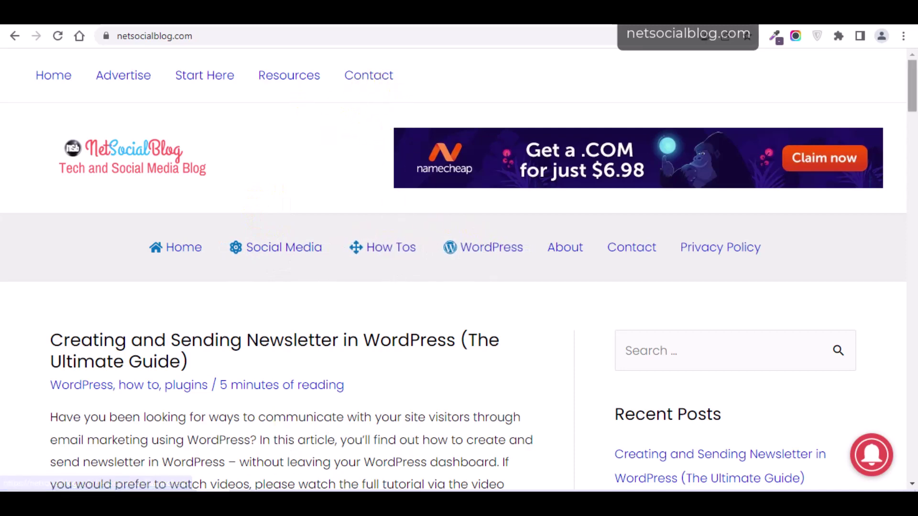
{"action": "left_click_drag", "start_coordinate": [912, 93], "coordinate": [913, 483]}
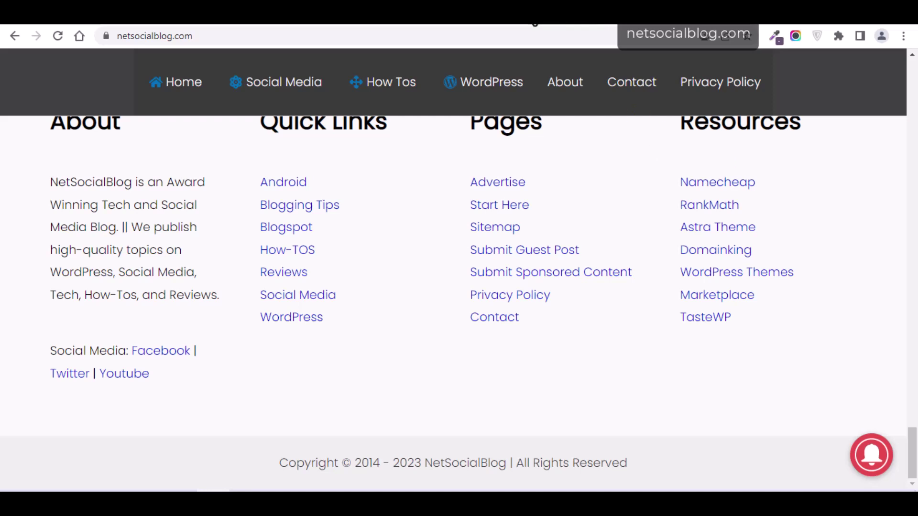
- Open the Rank Math site through netsocialblog.com/recommends/rankmath and look over its pricing plans
{"action": "left_click", "coordinate": [651, 37]}
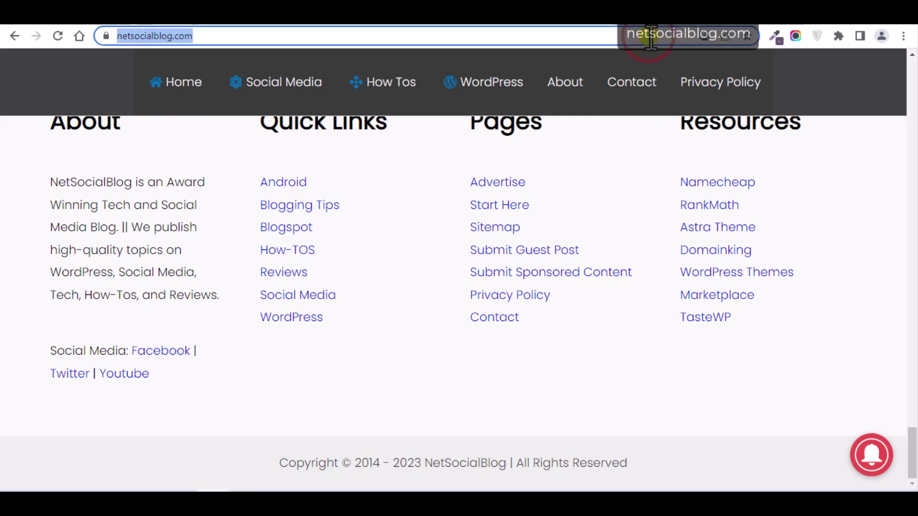
{"action": "type", "text": "netso"}
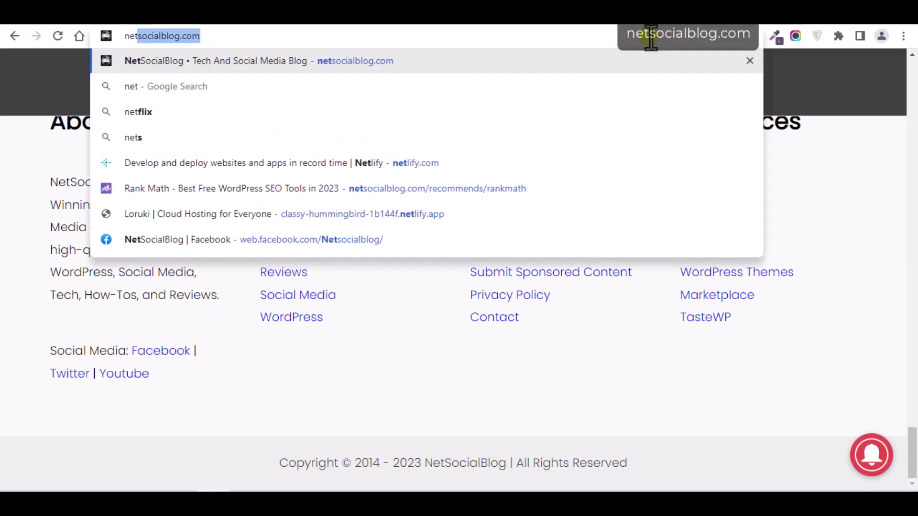
{"action": "key", "text": "BackSpace"}
{"action": "key", "text": "BackSpace"}
{"action": "type", "text": "s"}
{"action": "key", "text": "Right"}
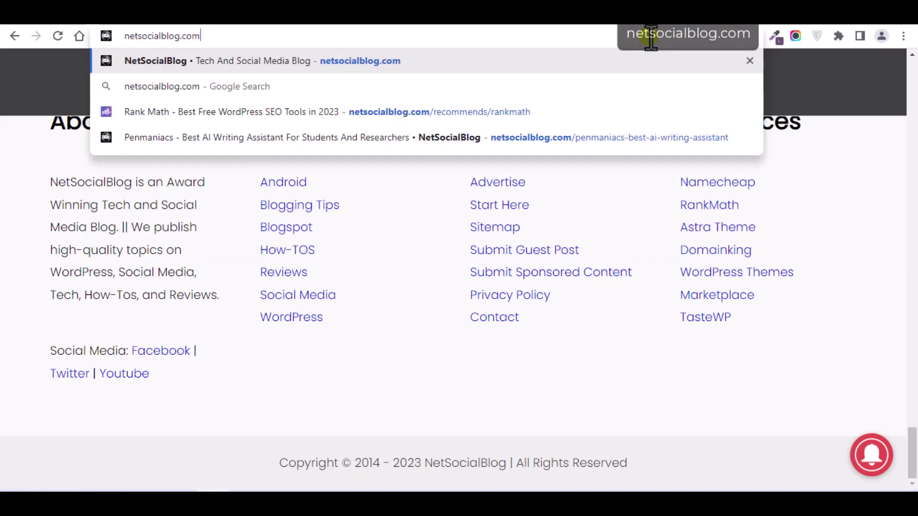
{"action": "type", "text": "/re"}
{"action": "key", "text": "Down"}
{"action": "key", "text": "Down"}
{"action": "key", "text": "Return"}
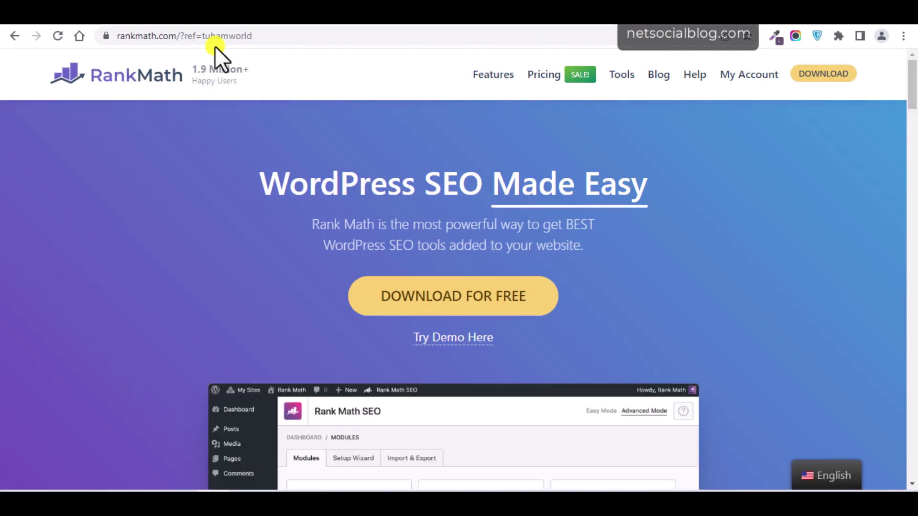
{"action": "left_click", "coordinate": [552, 83]}
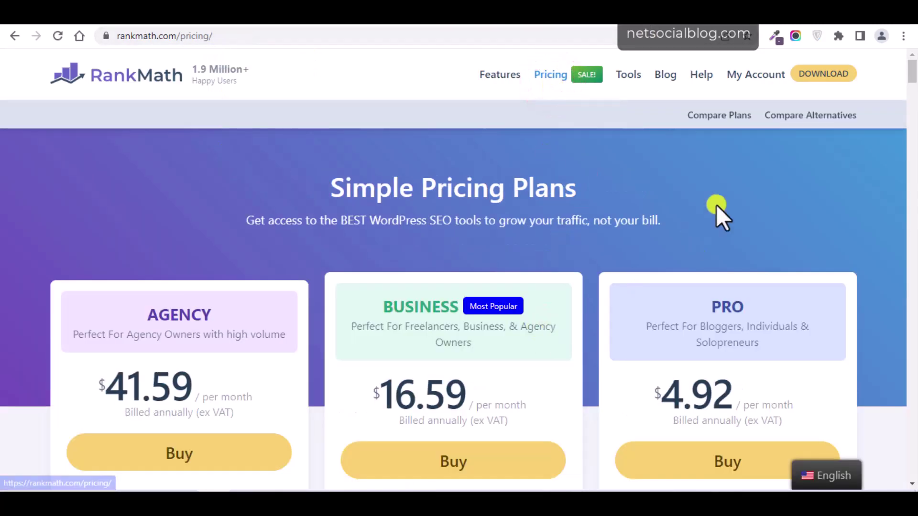
{"action": "left_click_drag", "start_coordinate": [915, 82], "coordinate": [913, 98]}
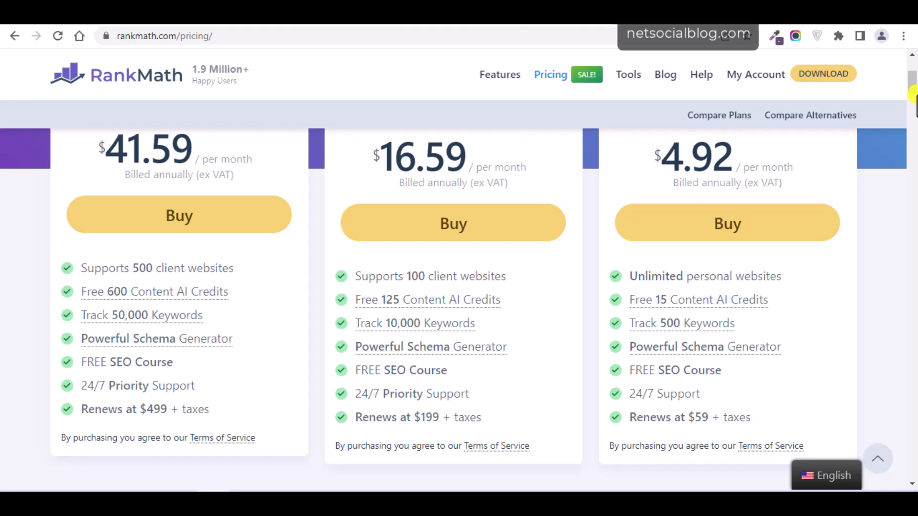